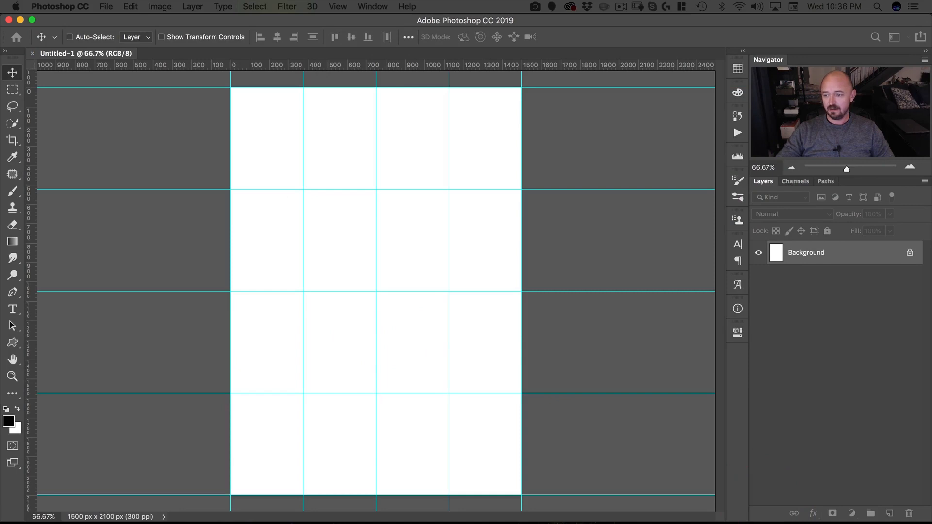
Apply a new guide layout with 4 columns and 4 rows to the canvas, clearing the existing guides.
{"action": "left_click_drag", "start_coordinate": [929, 145], "coordinate": [633, 112]}
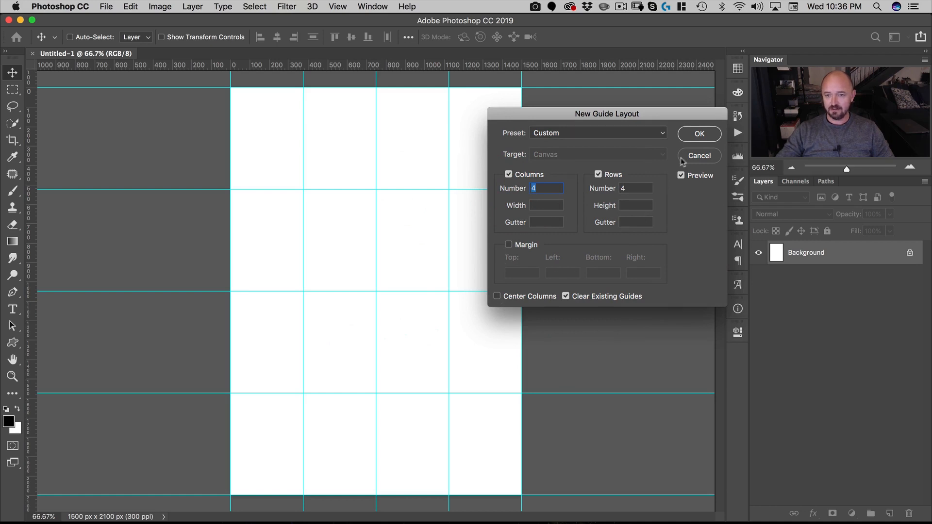
{"action": "left_click", "coordinate": [698, 132]}
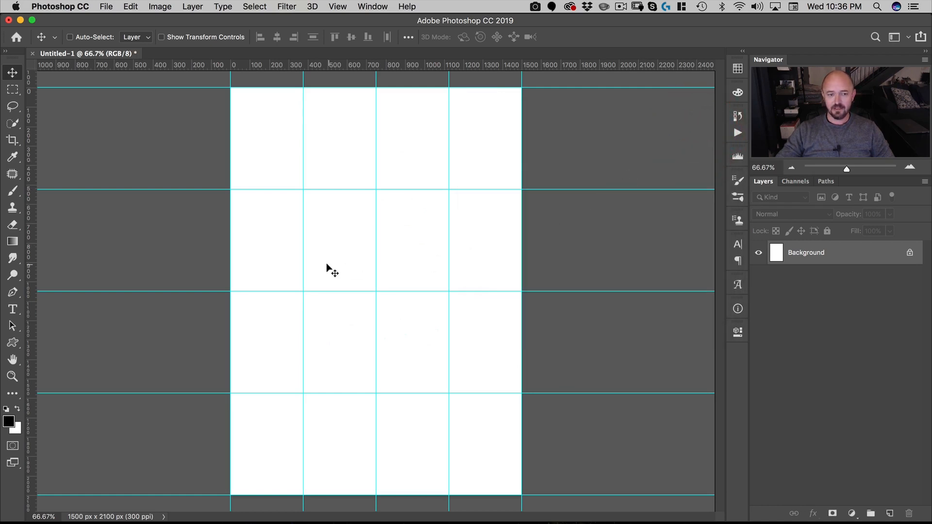
Embed jeffrey-stene-58841-unsplash.jpg from the assets folder and place it over the canvas's lower edge, centred at about Y 1860 px.
{"action": "left_click", "coordinate": [106, 6]}
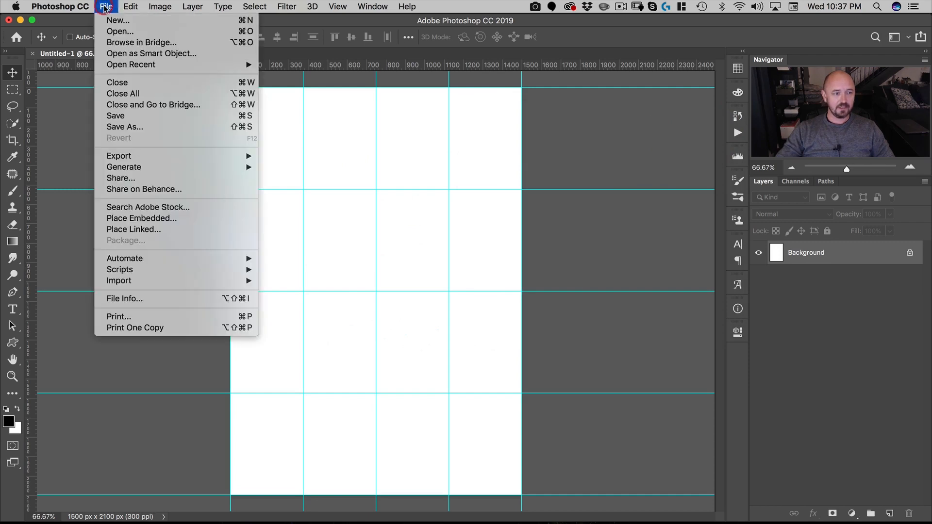
{"action": "left_click", "coordinate": [157, 222]}
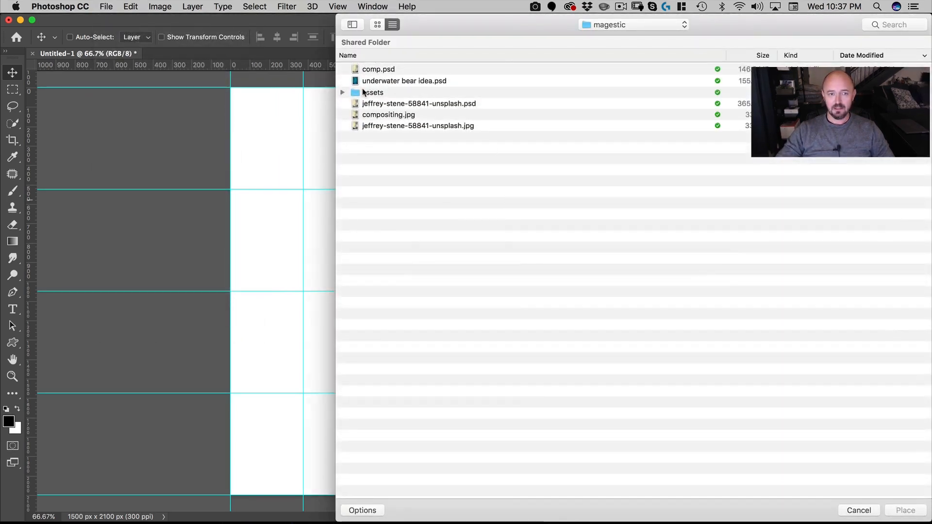
{"action": "double_click", "coordinate": [369, 92]}
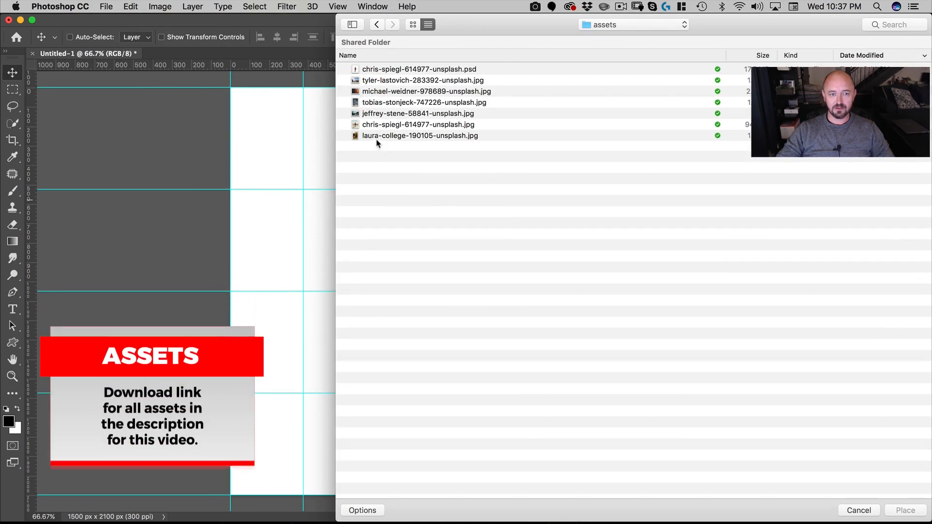
{"action": "double_click", "coordinate": [420, 115]}
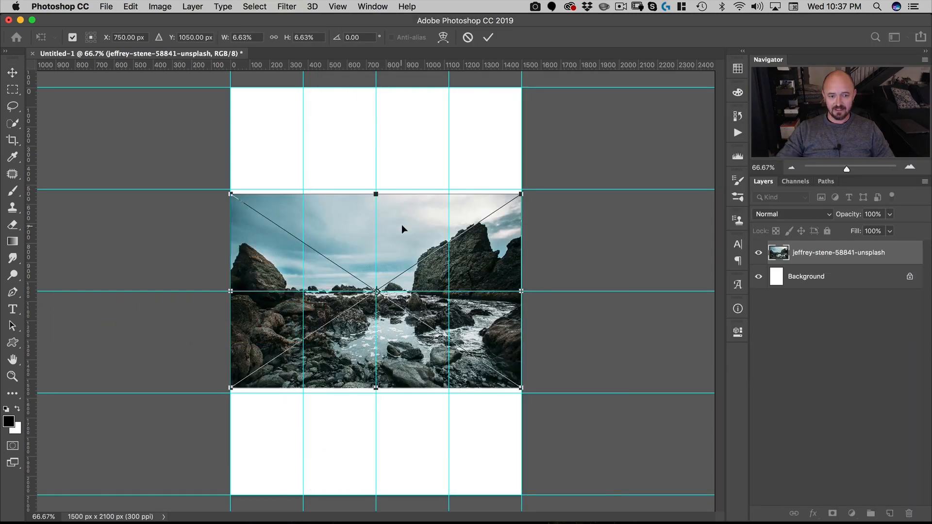
{"action": "left_click_drag", "start_coordinate": [403, 219], "coordinate": [404, 376]}
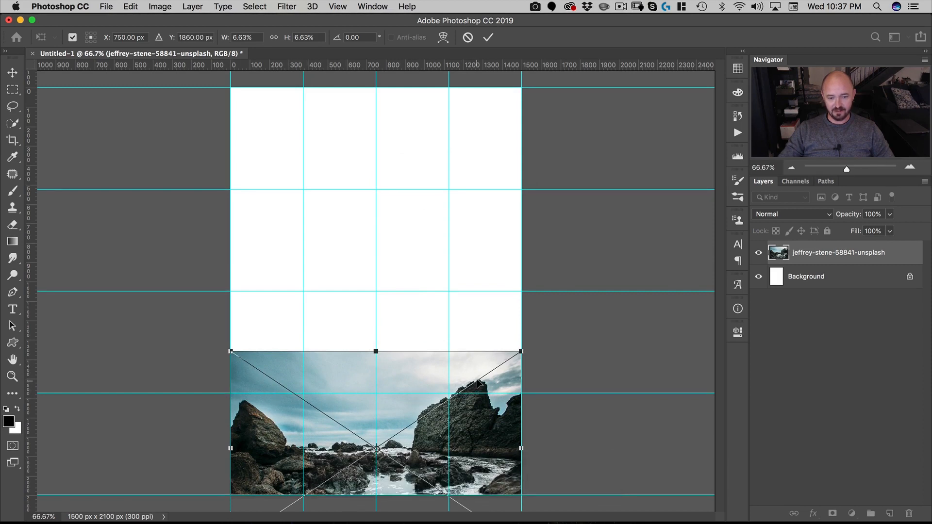
{"action": "double_click", "coordinate": [277, 404]}
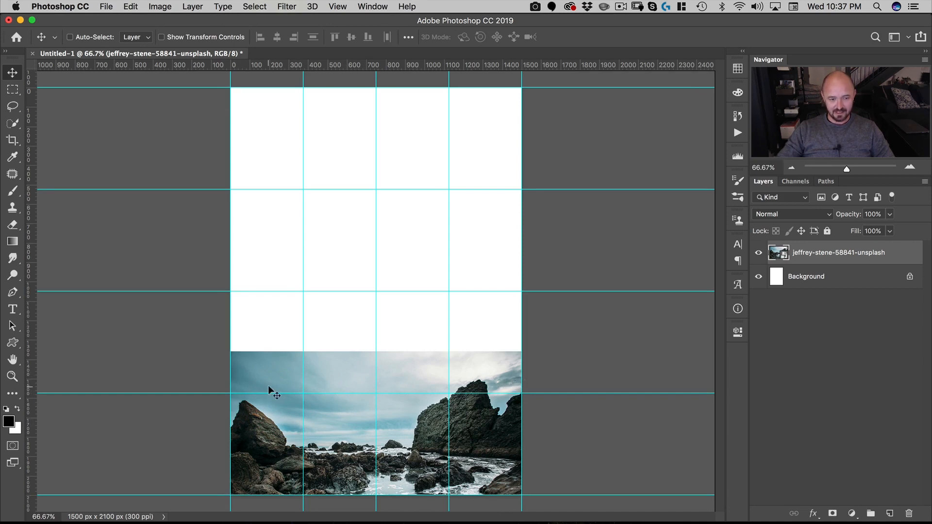
Select the sky above the rocks with the Quick Selection tool and hide it with an inverted layer mask.
{"action": "left_click", "coordinate": [13, 124]}
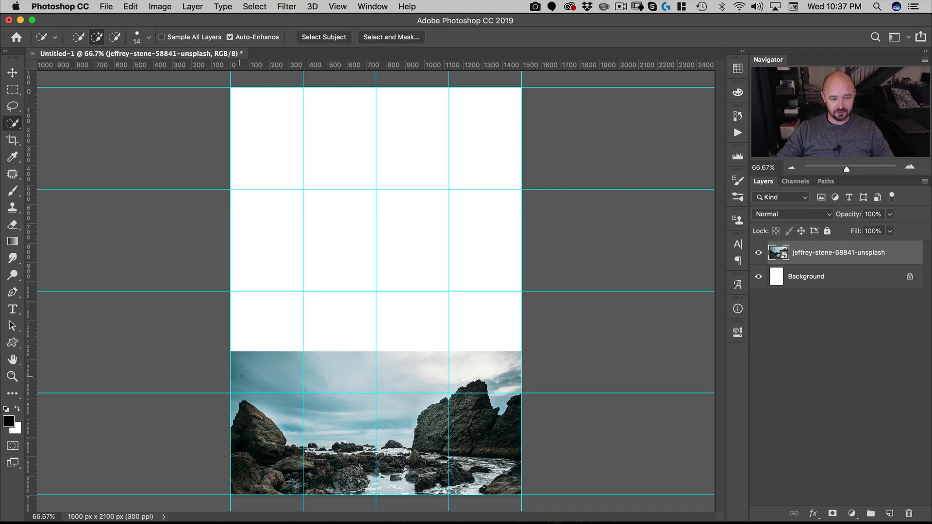
{"action": "mouse_move", "coordinate": [281, 386]}
{"action": "left_mouse_down"}
{"action": "mouse_move", "coordinate": [345, 402]}
{"action": "mouse_move", "coordinate": [388, 398]}
{"action": "mouse_move", "coordinate": [408, 382]}
{"action": "left_mouse_up"}
{"action": "left_click_drag", "start_coordinate": [497, 363], "coordinate": [495, 358]}
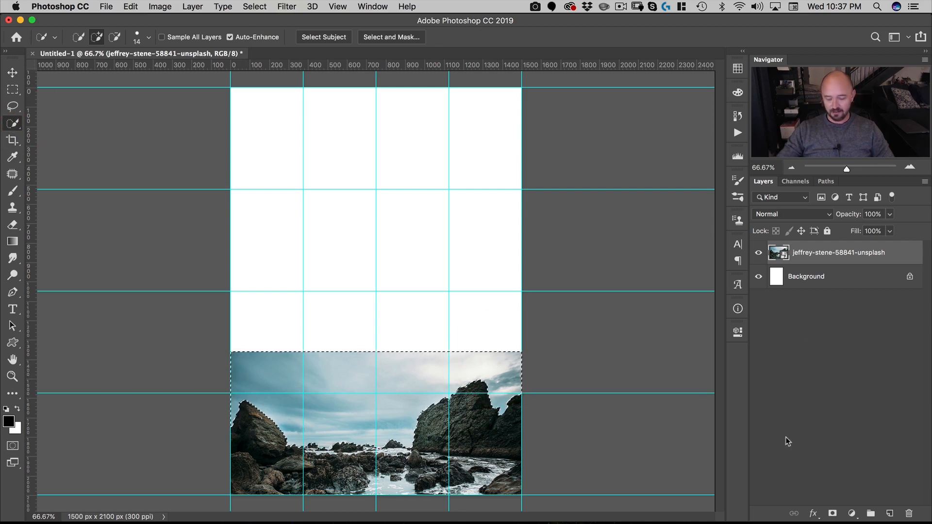
{"action": "key", "text": "alt"}
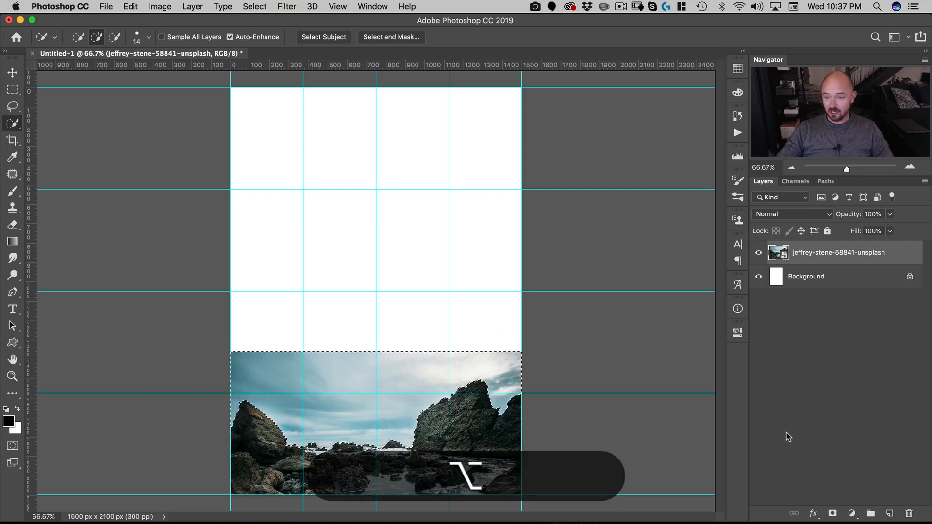
{"action": "left_click", "coordinate": [832, 513], "text": "alt"}
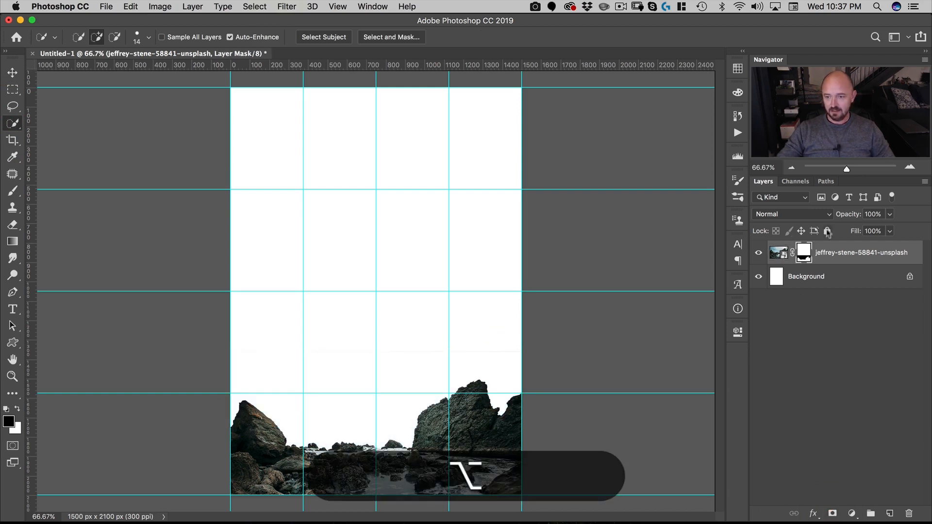
Inspect the faint line left above the rocks and display the layer mask on its own.
{"action": "left_click_drag", "start_coordinate": [376, 356], "coordinate": [431, 343]}
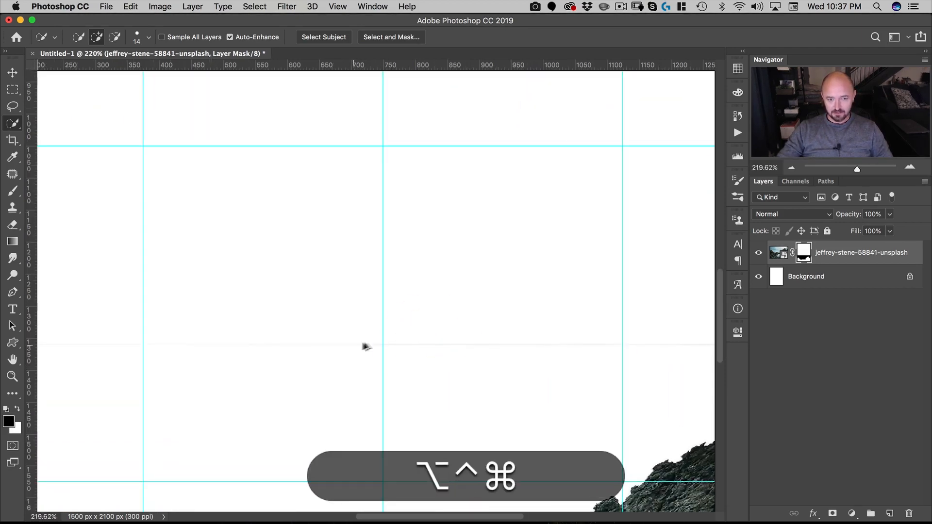
{"action": "key", "text": "ctrl+super+space"}
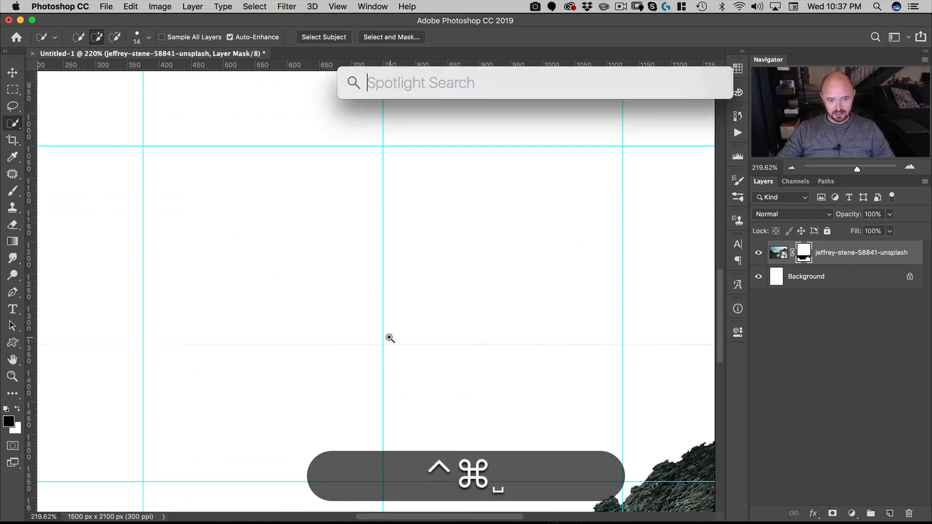
{"action": "left_click", "coordinate": [385, 336]}
{"action": "left_click_drag", "start_coordinate": [406, 335], "coordinate": [359, 338]}
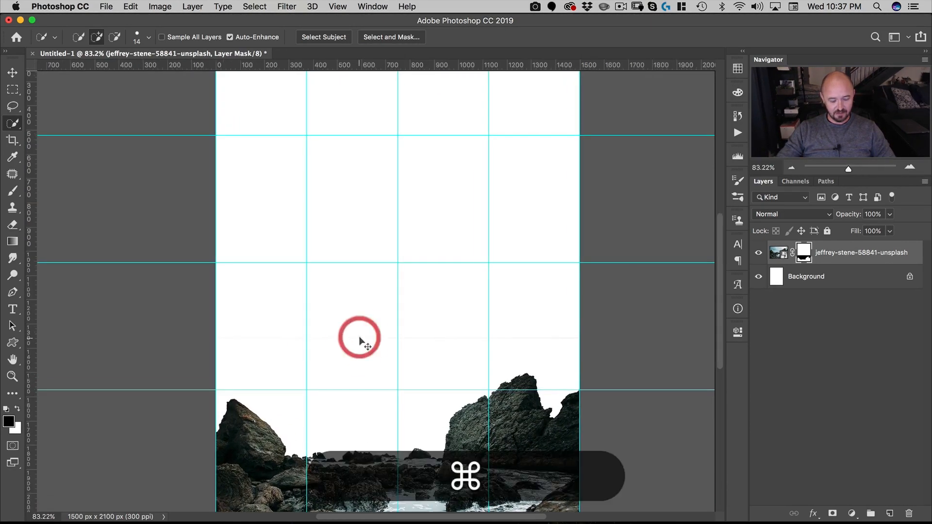
{"action": "left_click", "coordinate": [803, 256], "text": "alt"}
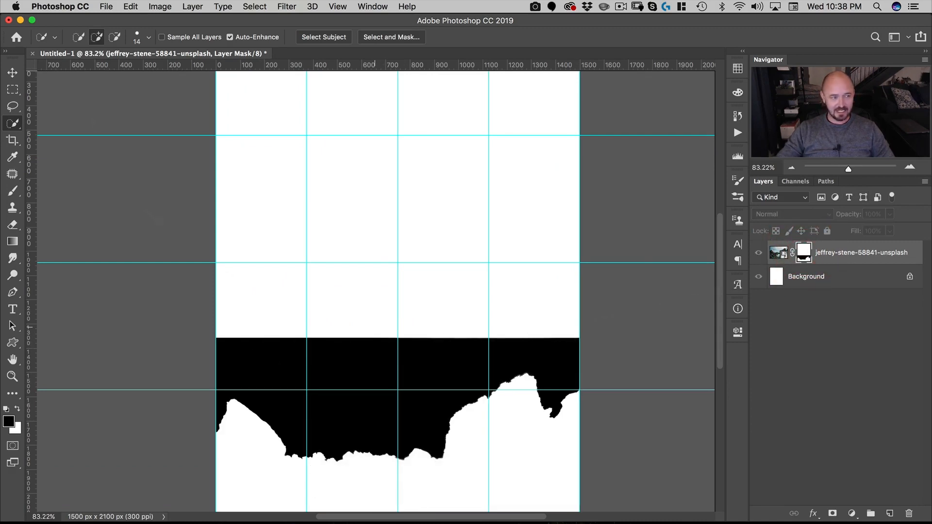
Set up the Gradient tool with black as foreground colour and the Foreground to Transparent preset.
{"action": "left_click", "coordinate": [17, 240]}
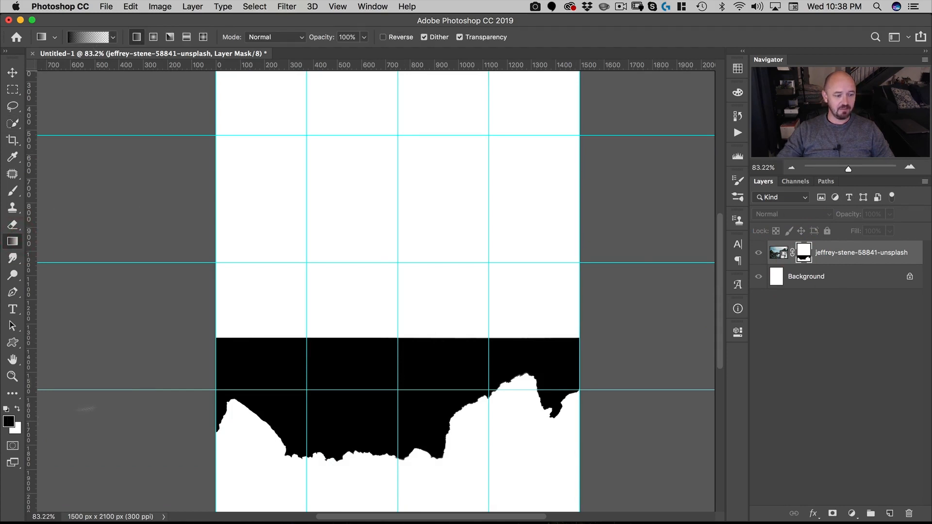
{"action": "key", "text": "d"}
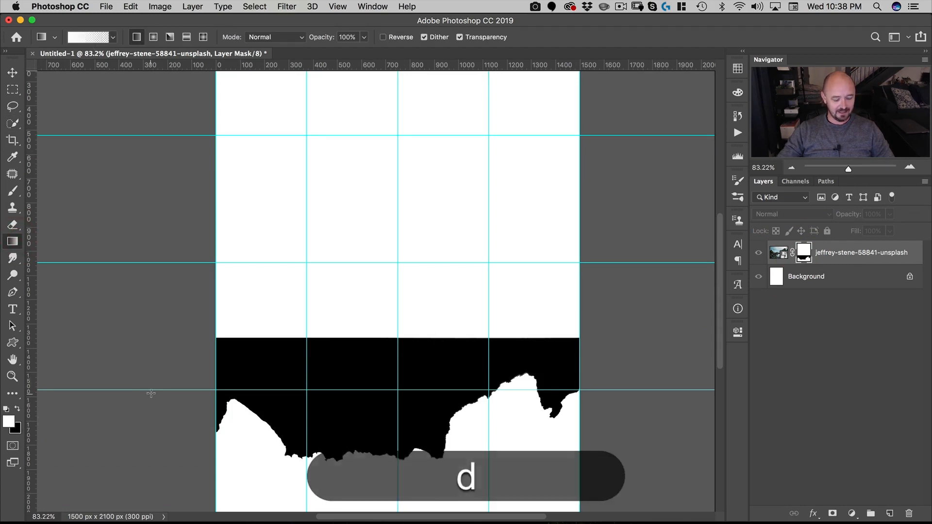
{"action": "key", "text": "x"}
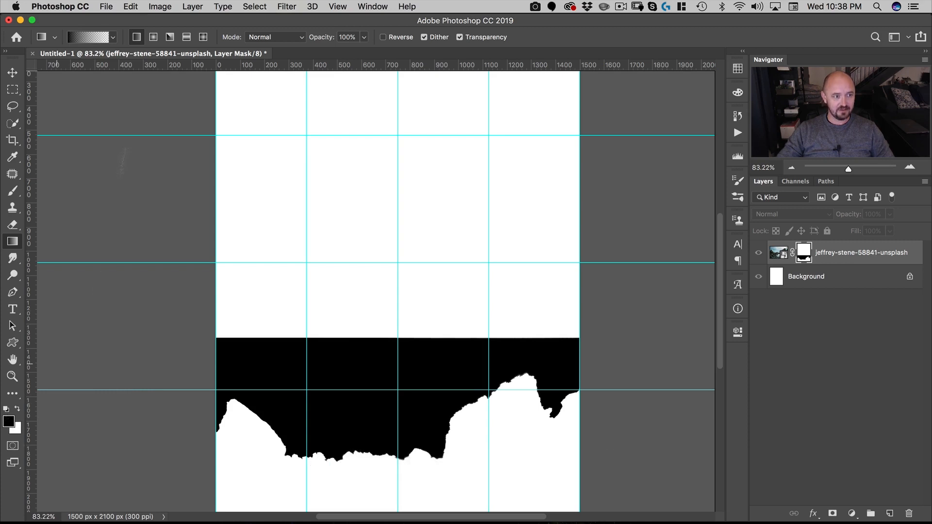
{"action": "key", "text": "i"}
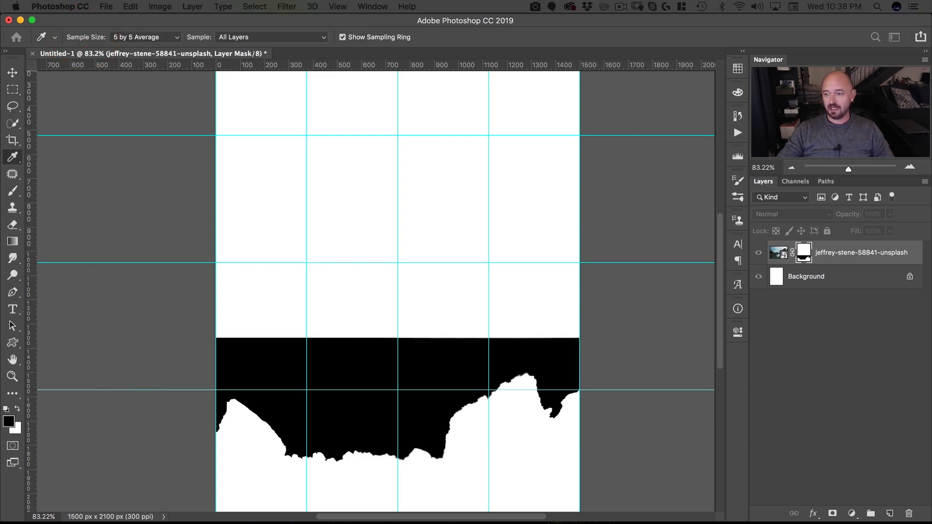
{"action": "left_click_drag", "start_coordinate": [508, 110], "coordinate": [503, 79]}
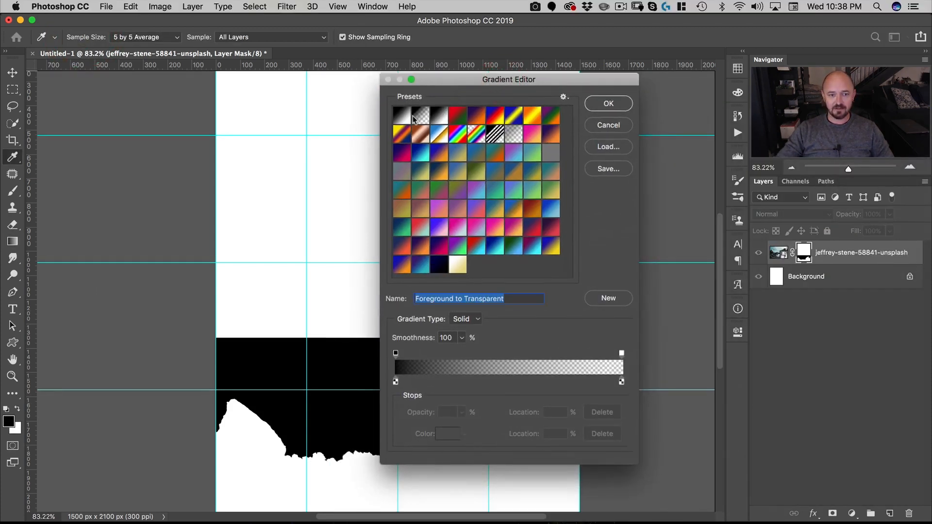
{"action": "left_click", "coordinate": [420, 119]}
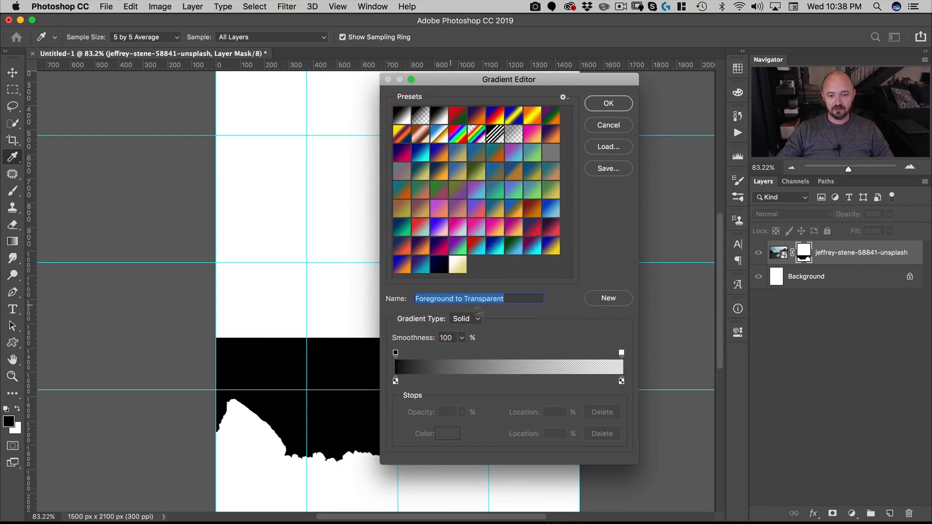
{"action": "left_click", "coordinate": [608, 104]}
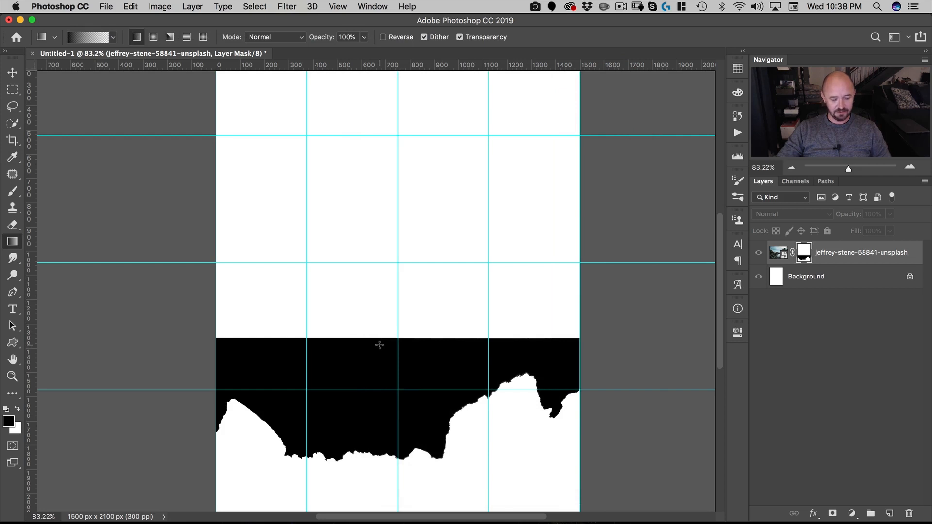
Draw a very short vertical gradient below the mask's white upper area to black it out, and return to the image view.
{"action": "key", "text": "shift"}
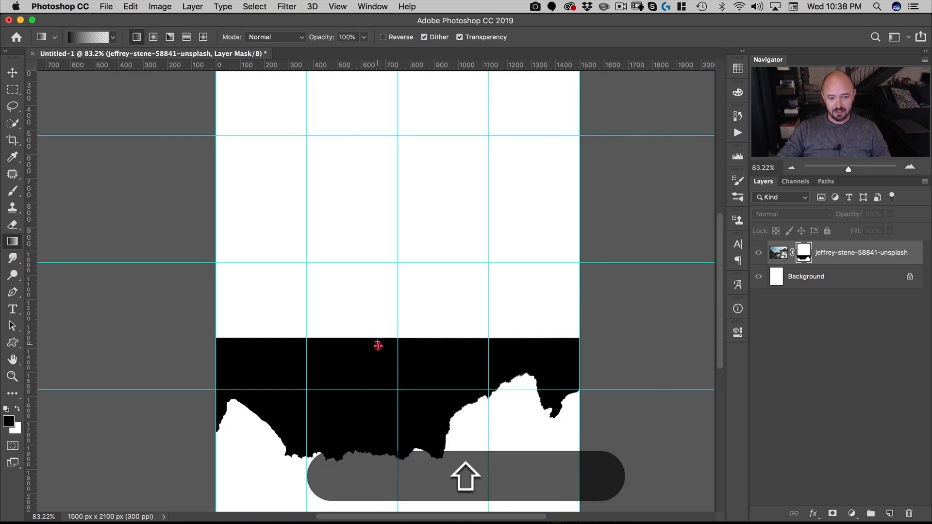
{"action": "left_click_drag", "start_coordinate": [377, 343], "coordinate": [378, 350]}
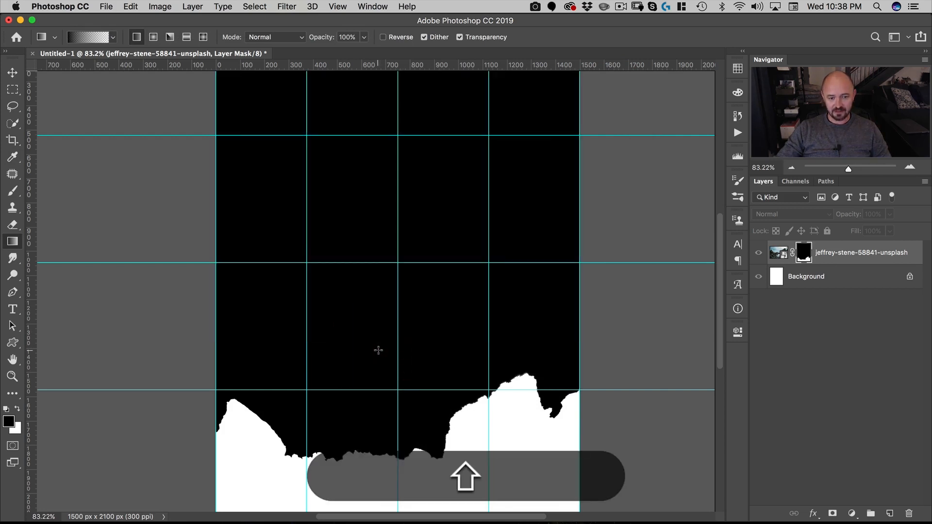
{"action": "key", "text": "alt"}
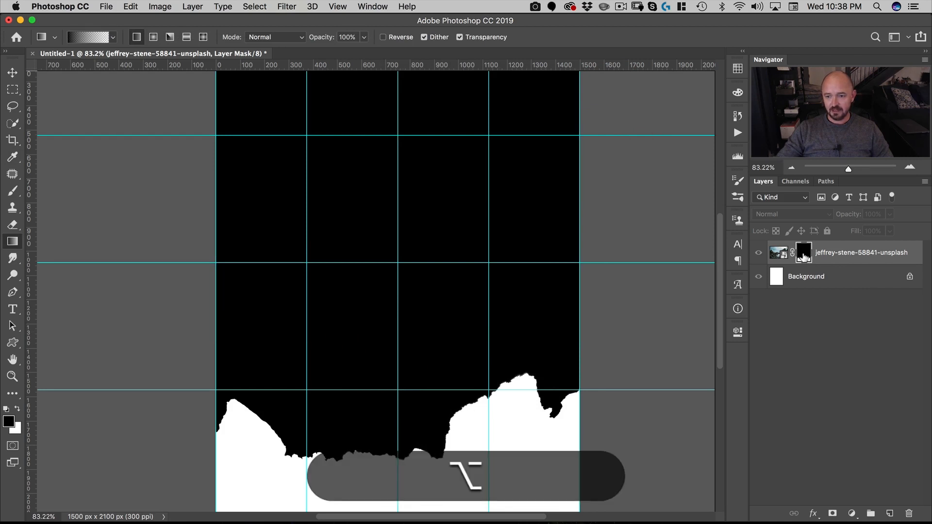
{"action": "left_click", "coordinate": [803, 255], "text": "alt"}
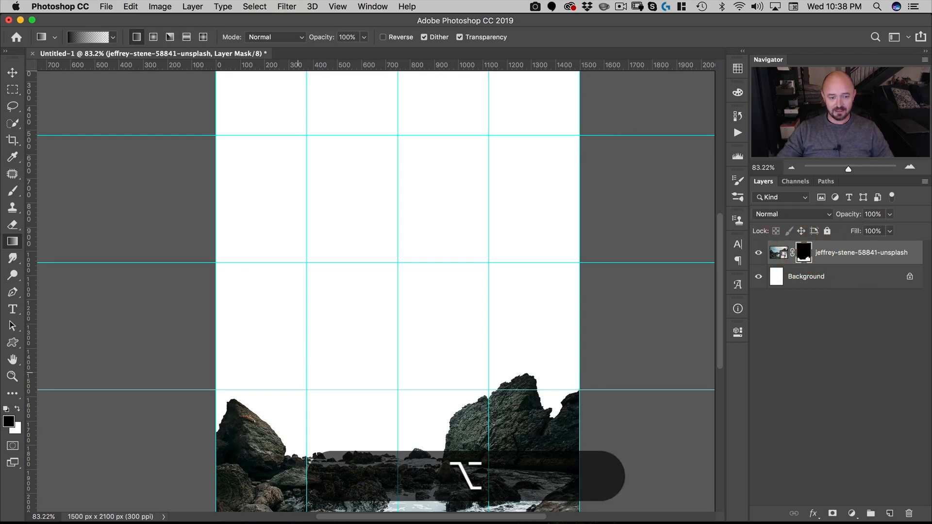
Embed tyler-lastovich-283392-unsplash.jpg from the assets folder into the composition.
{"action": "key", "text": "v"}
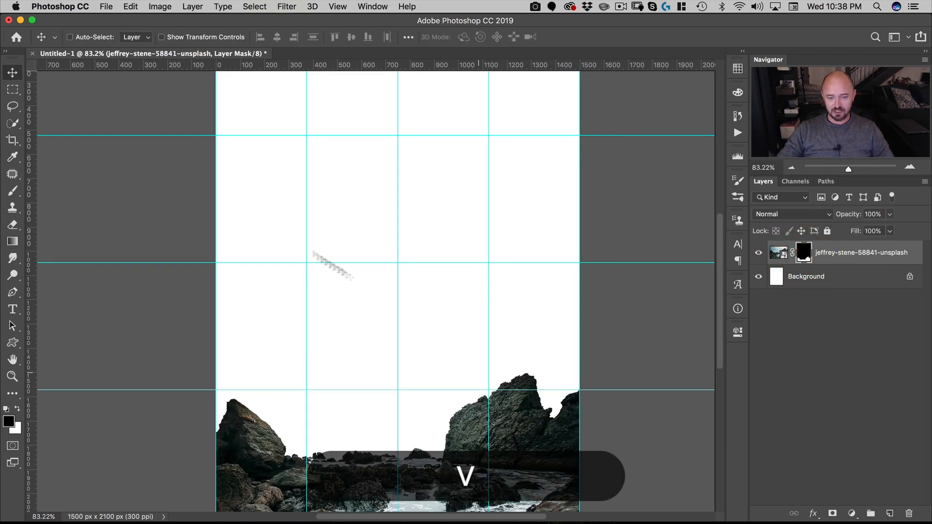
{"action": "left_click", "coordinate": [104, 7]}
{"action": "left_click", "coordinate": [130, 217]}
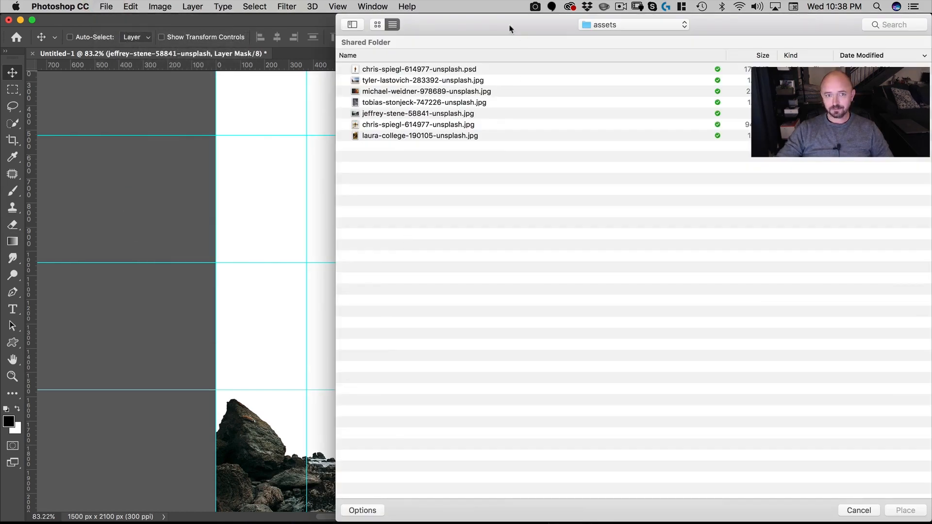
{"action": "left_click_drag", "start_coordinate": [510, 28], "coordinate": [431, 28]}
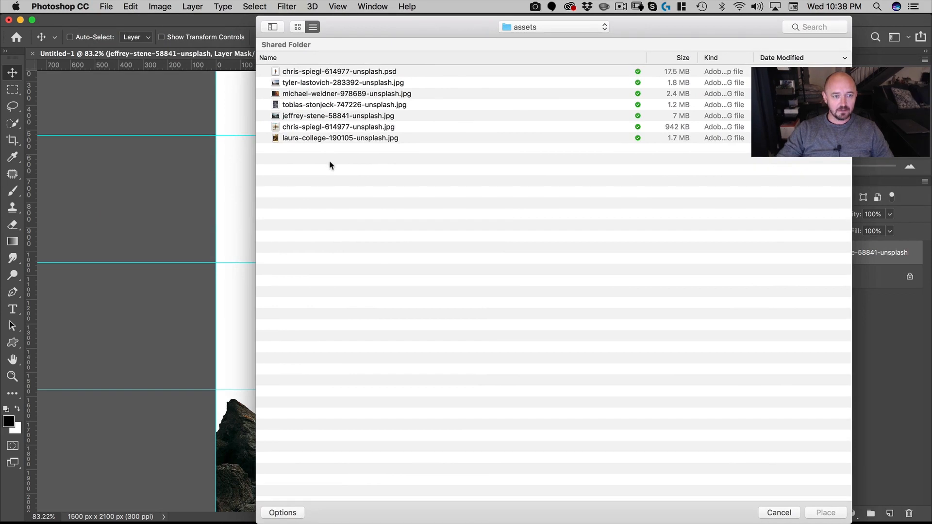
{"action": "left_click", "coordinate": [290, 84]}
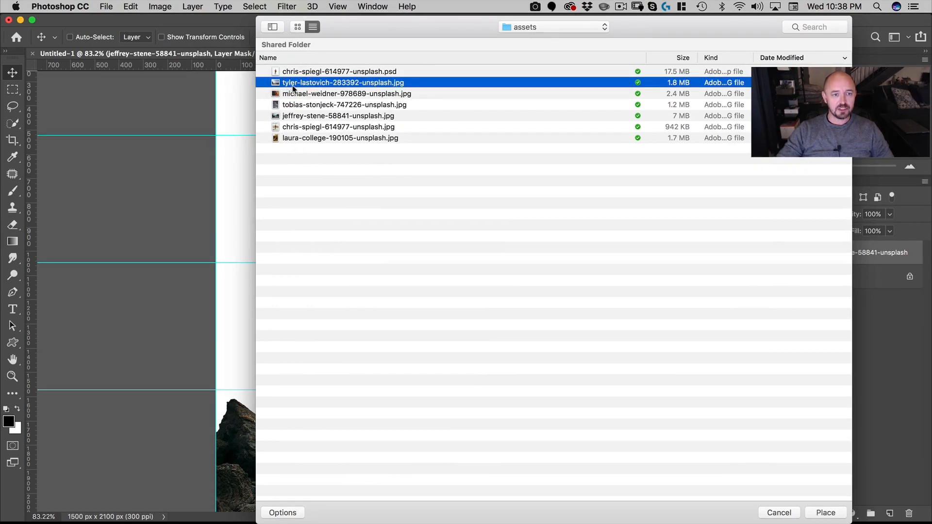
{"action": "double_click", "coordinate": [307, 83]}
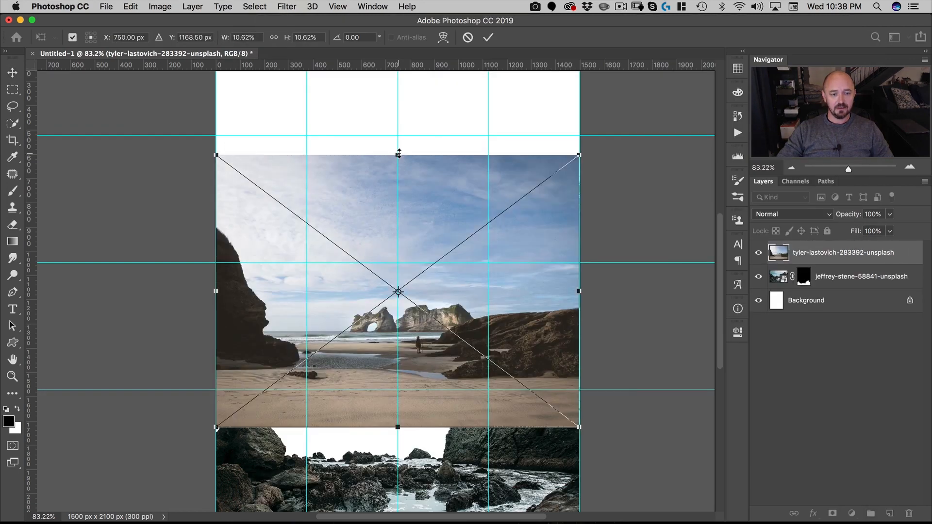
Flip the placed beach photo horizontally, commit it, and move its layer beneath the masked rocks layer.
{"action": "right_click", "coordinate": [446, 212]}
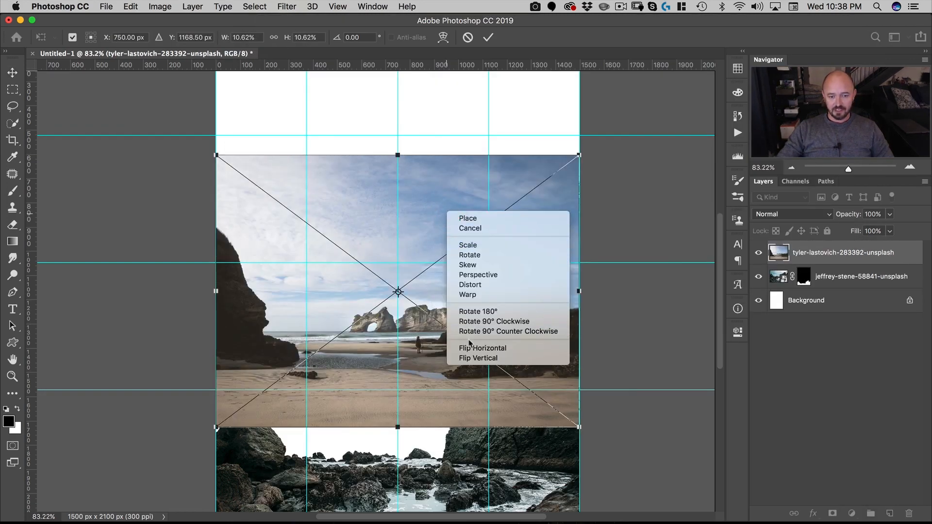
{"action": "left_click", "coordinate": [470, 349]}
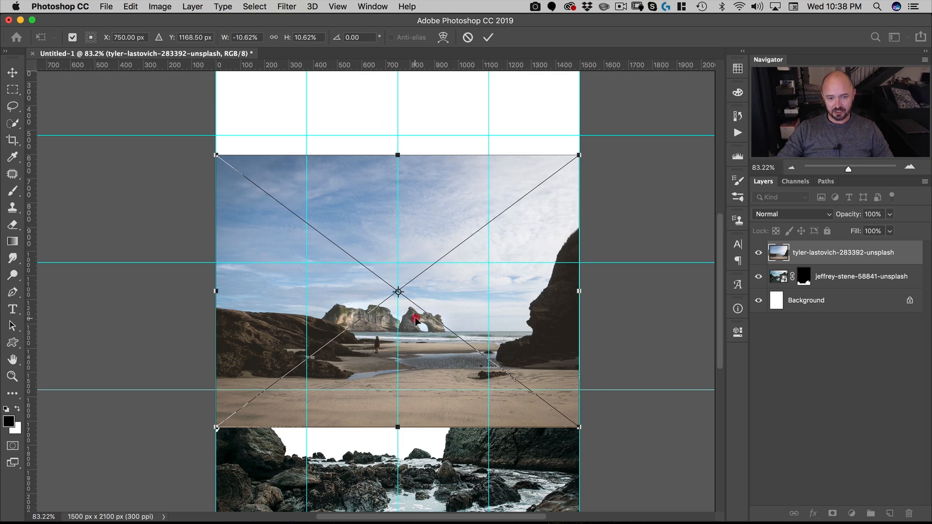
{"action": "double_click", "coordinate": [416, 321]}
{"action": "left_click_drag", "start_coordinate": [820, 258], "coordinate": [820, 290]}
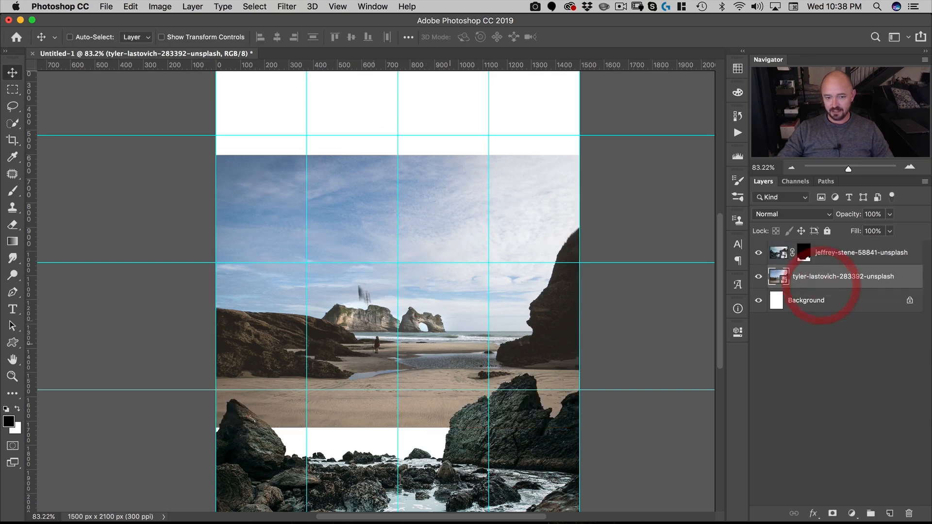
Move the beach photo down and left so its sea stacks sit between the foreground rocks, and hide the masked rocks layer.
{"action": "left_click_drag", "start_coordinate": [432, 224], "coordinate": [377, 339]}
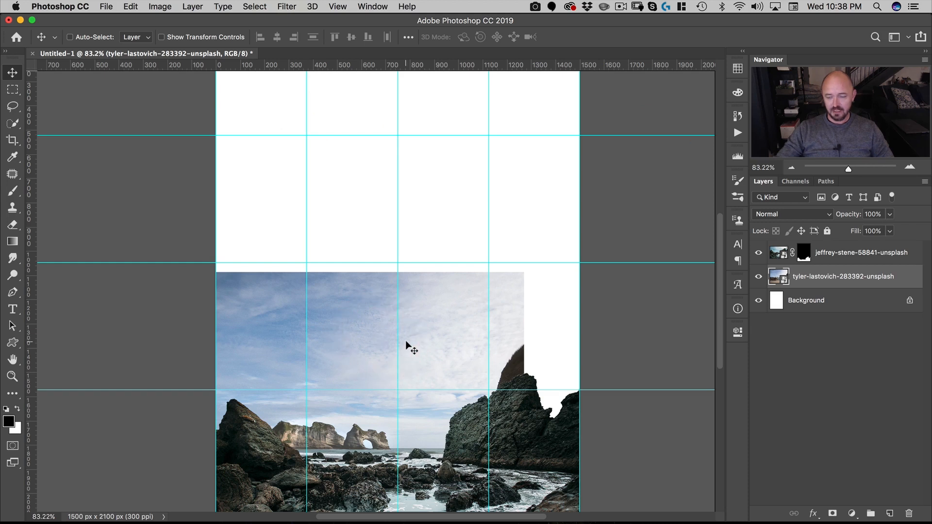
{"action": "left_click", "coordinate": [759, 252]}
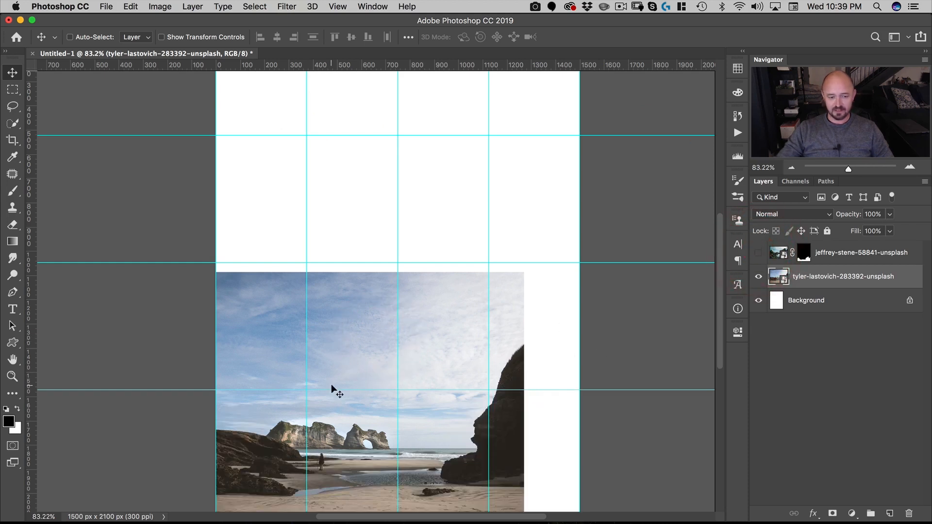
Select the beach photo's whole sky with the Quick Selection tool, including inside the rock arch, and mask it out.
{"action": "key", "text": "w"}
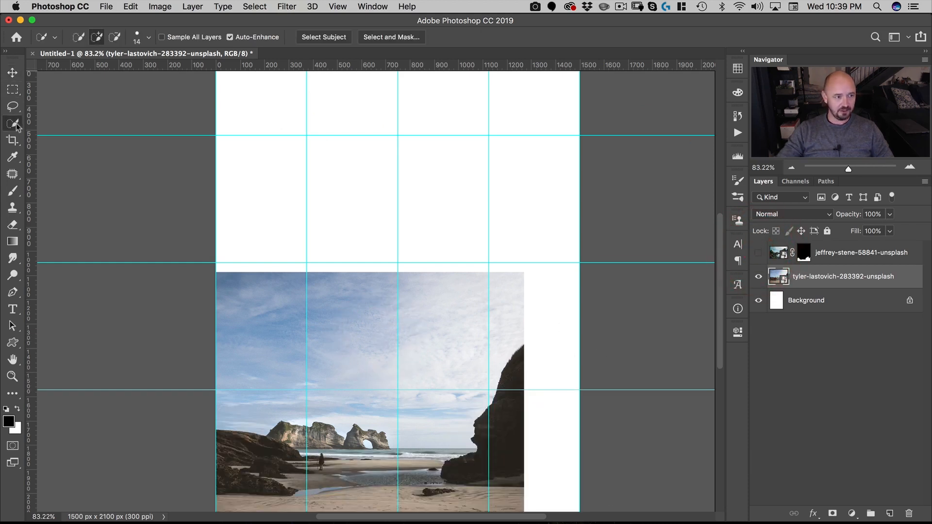
{"action": "mouse_move", "coordinate": [252, 371]}
{"action": "left_mouse_down"}
{"action": "mouse_move", "coordinate": [369, 398]}
{"action": "mouse_move", "coordinate": [335, 399]}
{"action": "mouse_move", "coordinate": [396, 395]}
{"action": "mouse_move", "coordinate": [459, 350]}
{"action": "left_mouse_up"}
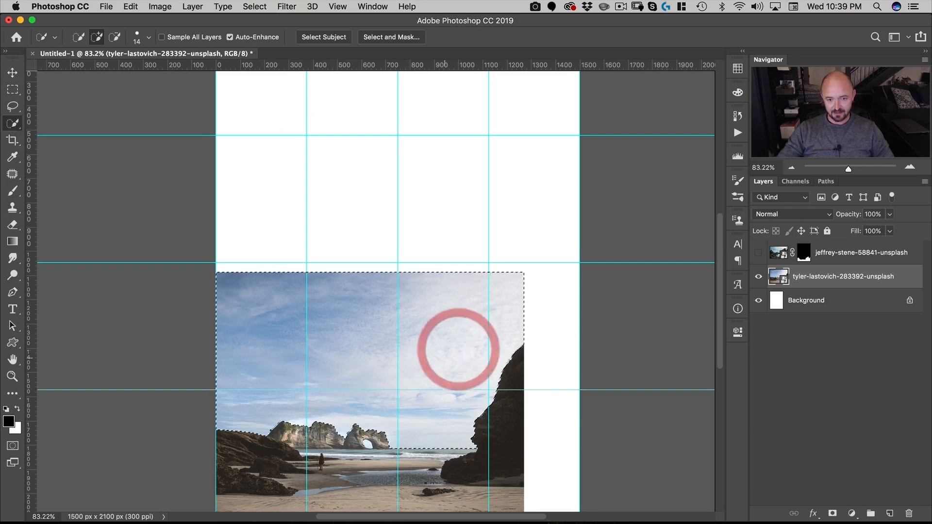
{"action": "key", "text": "space"}
{"action": "mouse_move", "coordinate": [366, 450]}
{"action": "left_mouse_down"}
{"action": "mouse_move", "coordinate": [439, 418]}
{"action": "mouse_move", "coordinate": [378, 435]}
{"action": "mouse_move", "coordinate": [371, 423]}
{"action": "left_mouse_up"}
{"action": "key", "text": "space"}
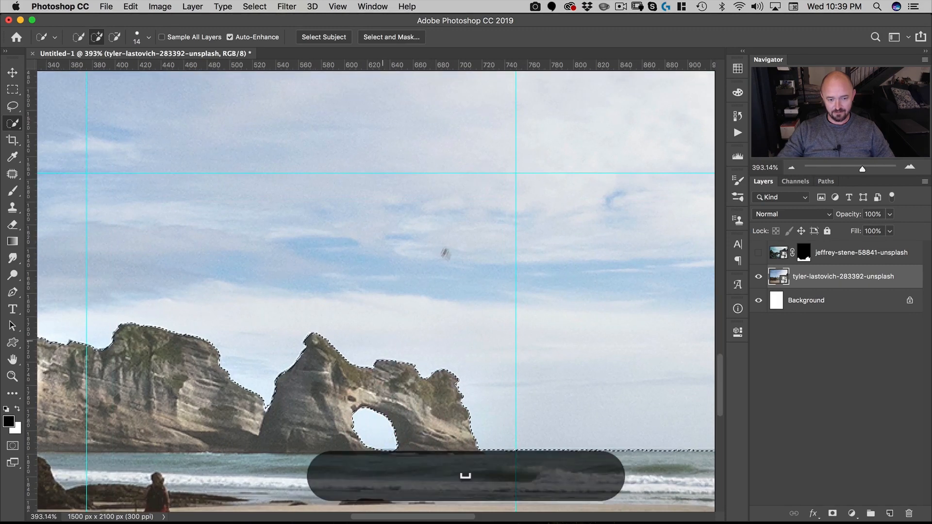
{"action": "left_click_drag", "start_coordinate": [443, 249], "coordinate": [394, 281]}
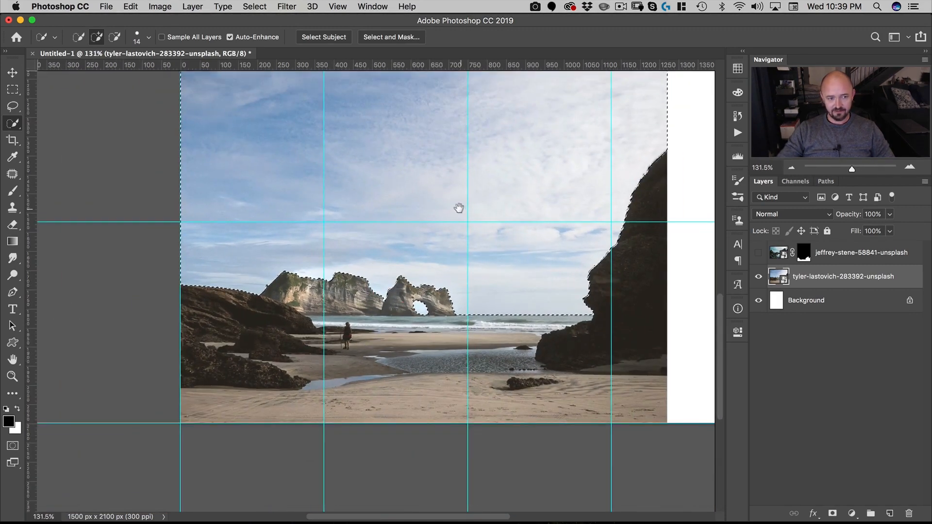
{"action": "key", "text": "alt+space"}
{"action": "left_click_drag", "start_coordinate": [426, 207], "coordinate": [395, 270]}
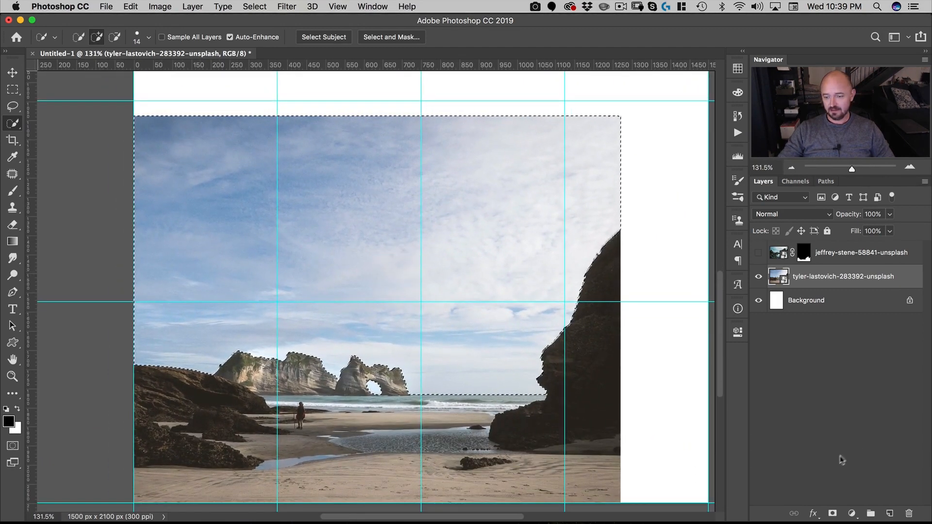
{"action": "left_click", "coordinate": [832, 514], "text": "alt"}
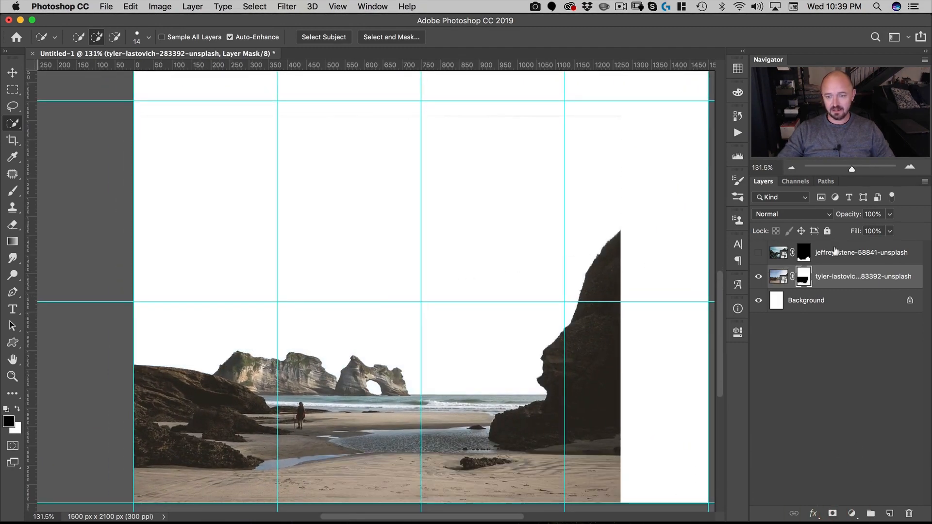
Display the beach layer's mask and black out its white area above the sky with a short vertical gradient, and return to the image view.
{"action": "left_click", "coordinate": [804, 279], "text": "alt"}
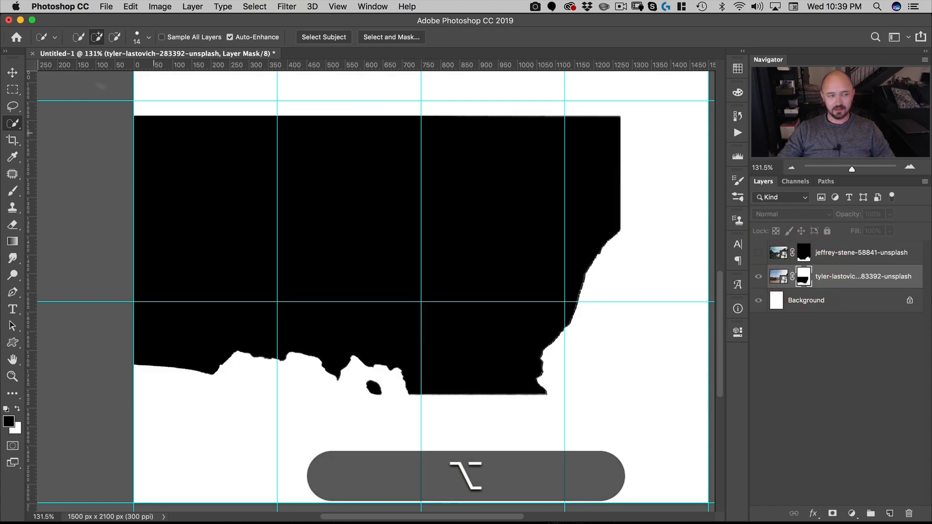
{"action": "key", "text": "g"}
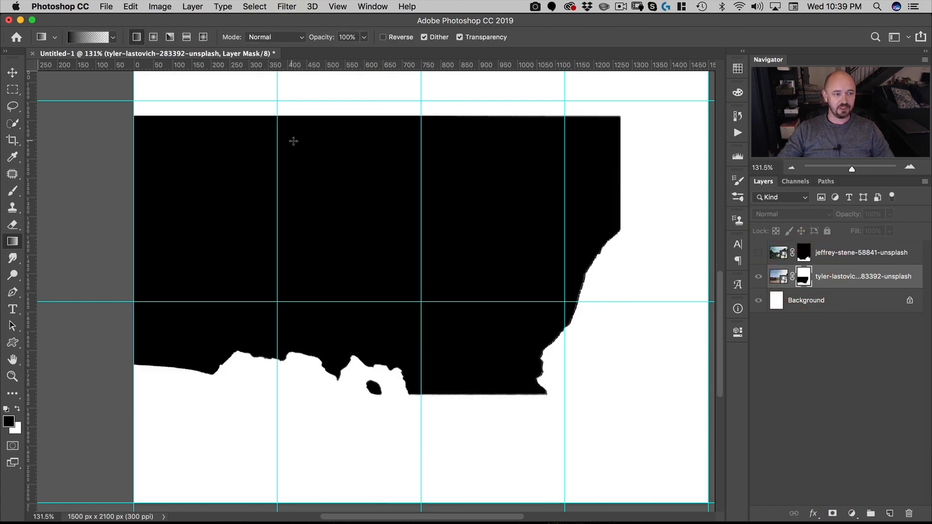
{"action": "left_click_drag", "start_coordinate": [320, 128], "coordinate": [316, 154]}
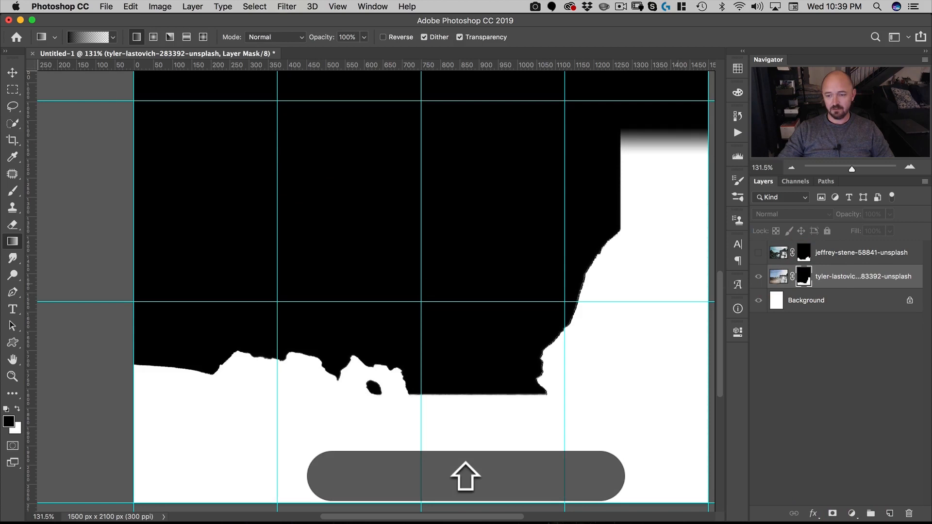
{"action": "left_click", "coordinate": [802, 275], "text": "alt"}
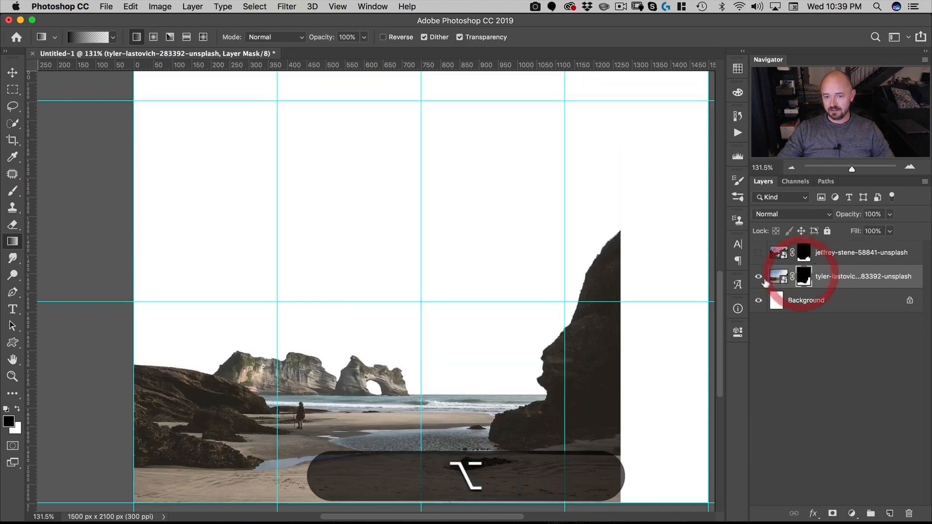
Show the rocks layer again and draw a short leftward gradient on the beach layer's mask to hide the dark cliff at the right.
{"action": "left_click", "coordinate": [758, 252]}
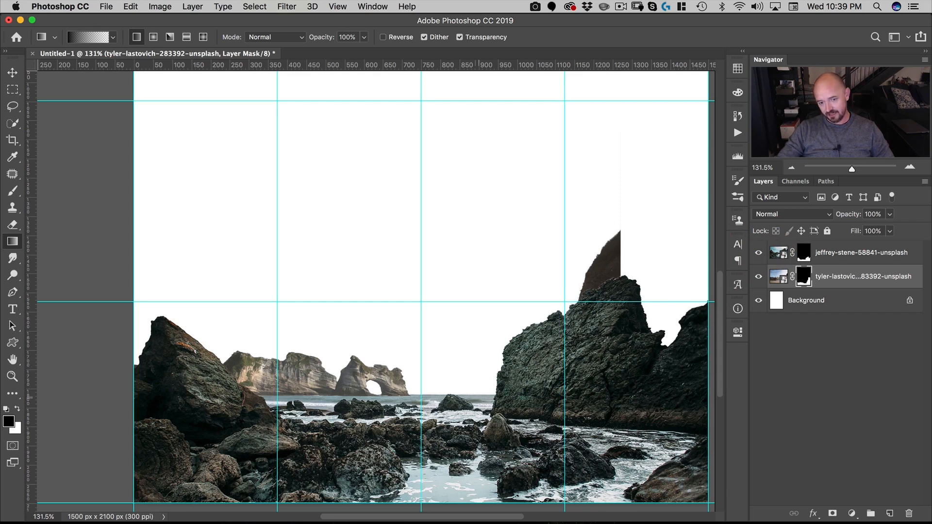
{"action": "left_click_drag", "start_coordinate": [543, 363], "coordinate": [530, 360]}
{"action": "left_click_drag", "start_coordinate": [430, 259], "coordinate": [408, 270]}
{"action": "key", "text": "v"}
Embed tobias-stonjeck-747226-unsplash.jpg from the assets folder directly above the Background layer.
{"action": "left_click", "coordinate": [808, 301]}
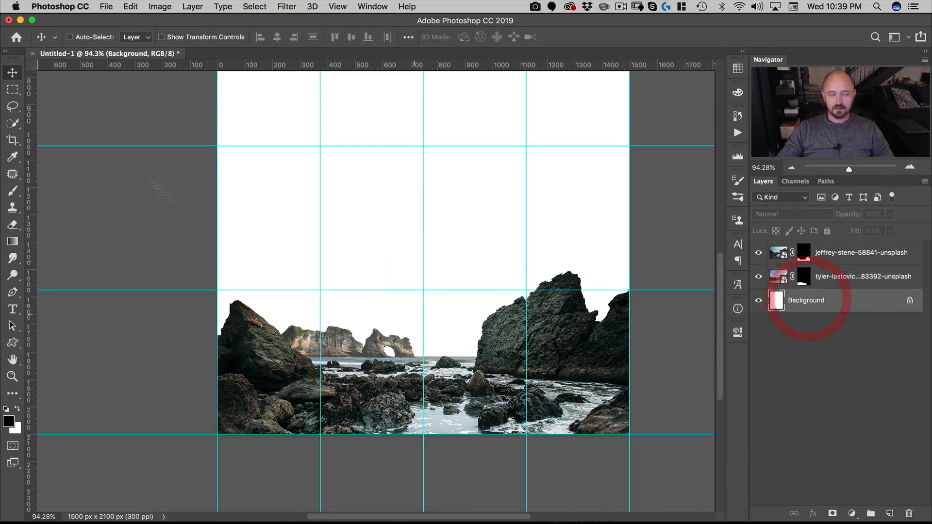
{"action": "left_click", "coordinate": [106, 6]}
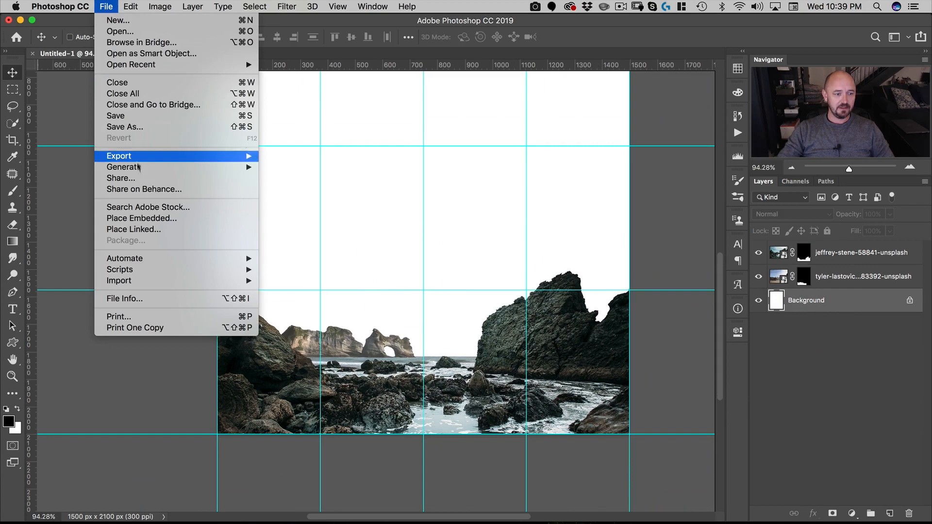
{"action": "left_click", "coordinate": [140, 219]}
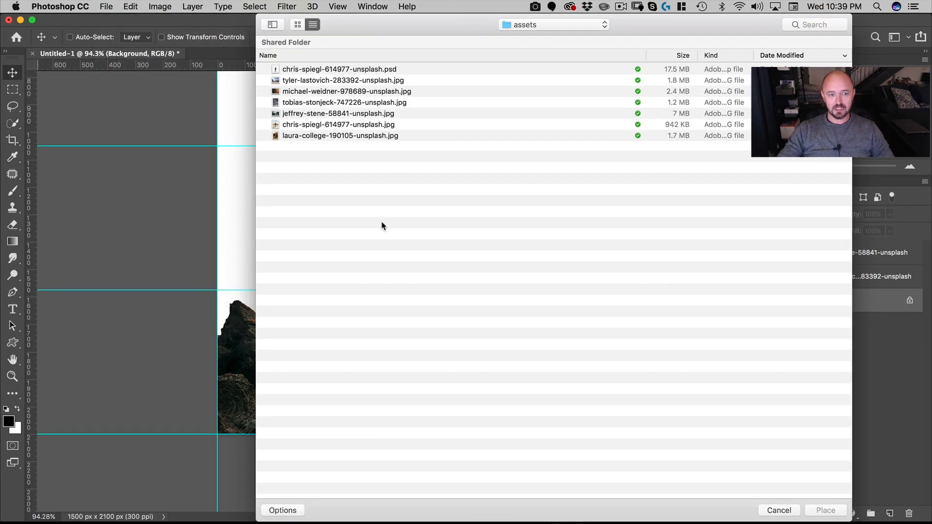
{"action": "double_click", "coordinate": [314, 102]}
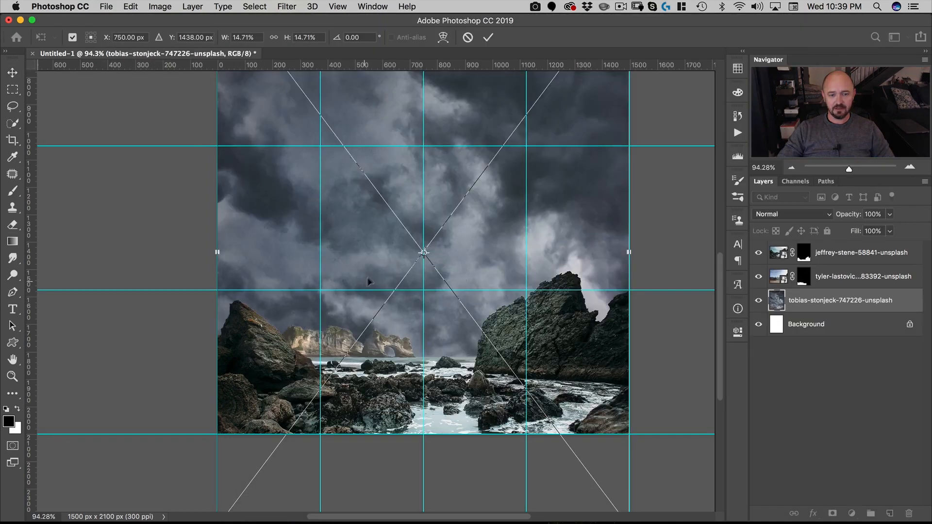
Move the placed storm-cloud photo up until it covers the white area at the canvas top, and commit it.
{"action": "left_click_drag", "start_coordinate": [459, 206], "coordinate": [426, 212]}
{"action": "left_click", "coordinate": [473, 229]}
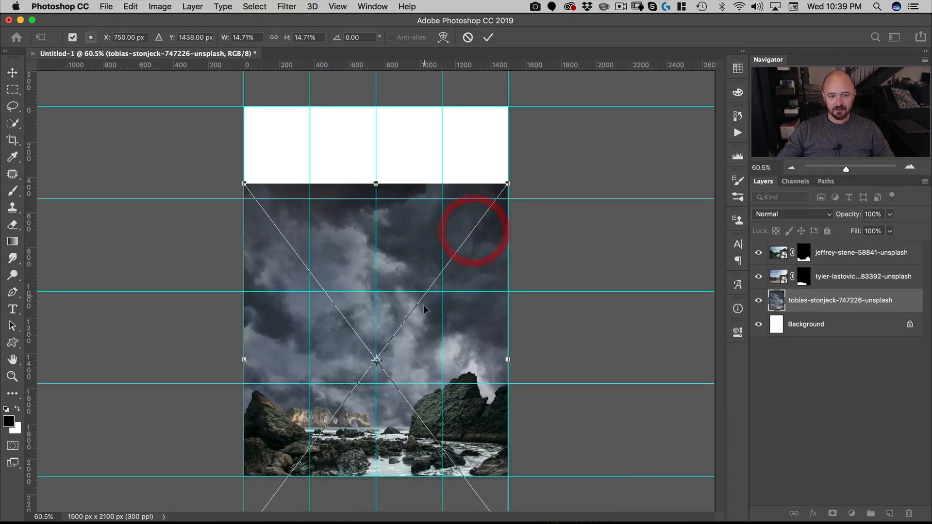
{"action": "mouse_move", "coordinate": [427, 309]}
{"action": "left_mouse_down"}
{"action": "mouse_move", "coordinate": [430, 202]}
{"action": "mouse_move", "coordinate": [416, 206]}
{"action": "left_mouse_up"}
{"action": "double_click", "coordinate": [416, 206]}
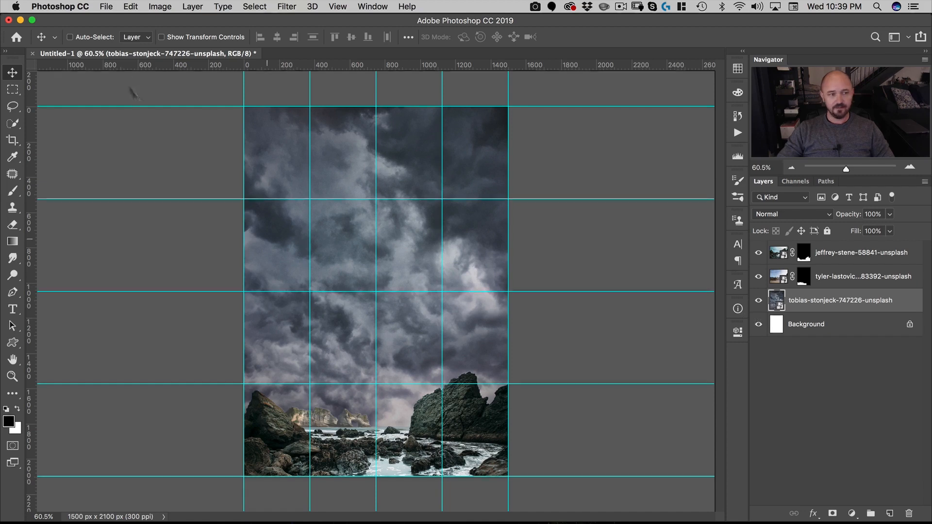
Embed michael-weidner-978689-unsplash.jpg above the storm-cloud layer and flip it horizontally.
{"action": "left_click", "coordinate": [113, 7]}
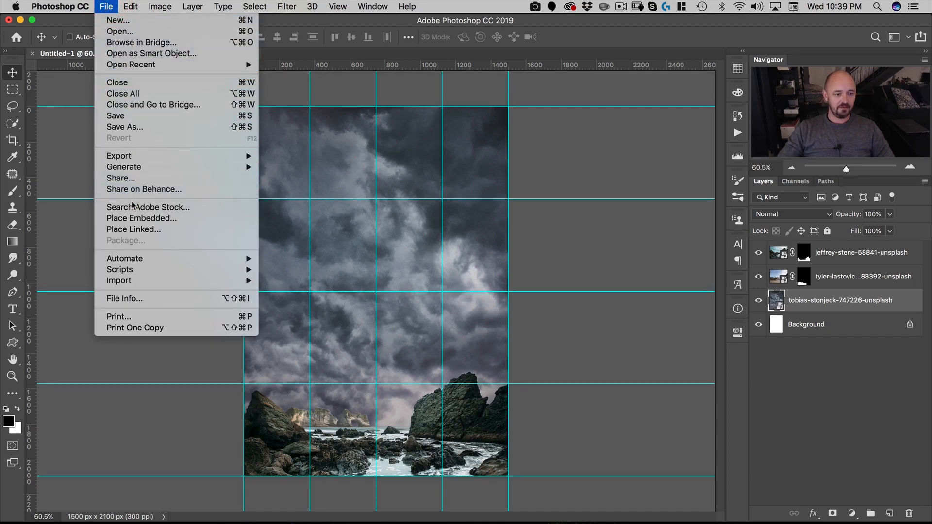
{"action": "left_click", "coordinate": [132, 218]}
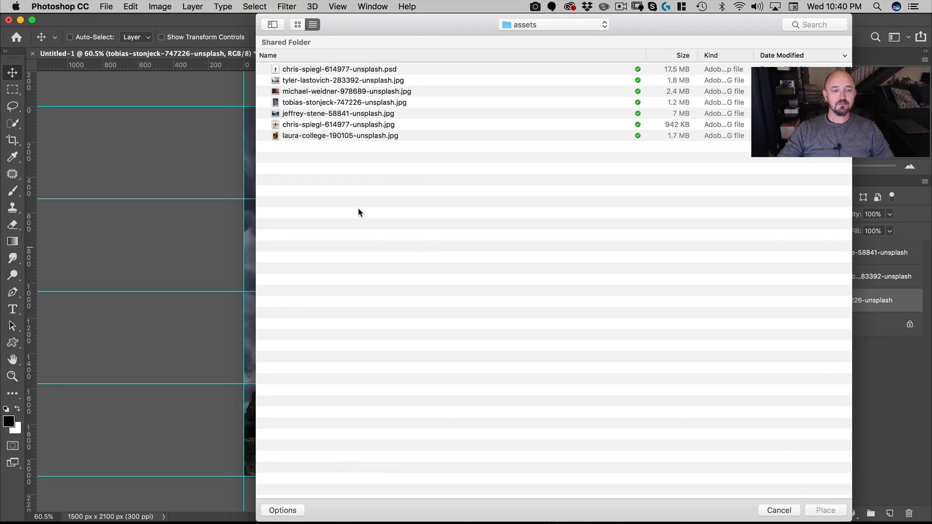
{"action": "left_click", "coordinate": [294, 93]}
{"action": "key", "text": "Return"}
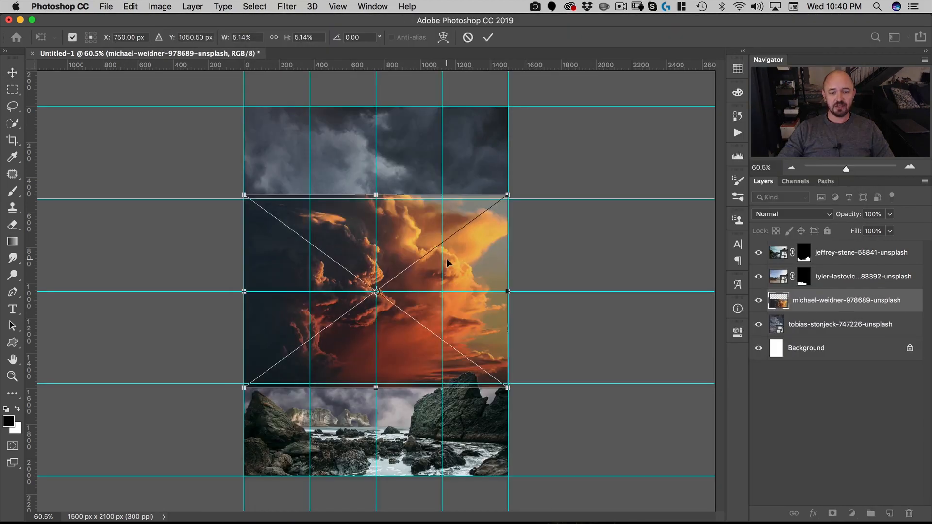
{"action": "right_click", "coordinate": [396, 255]}
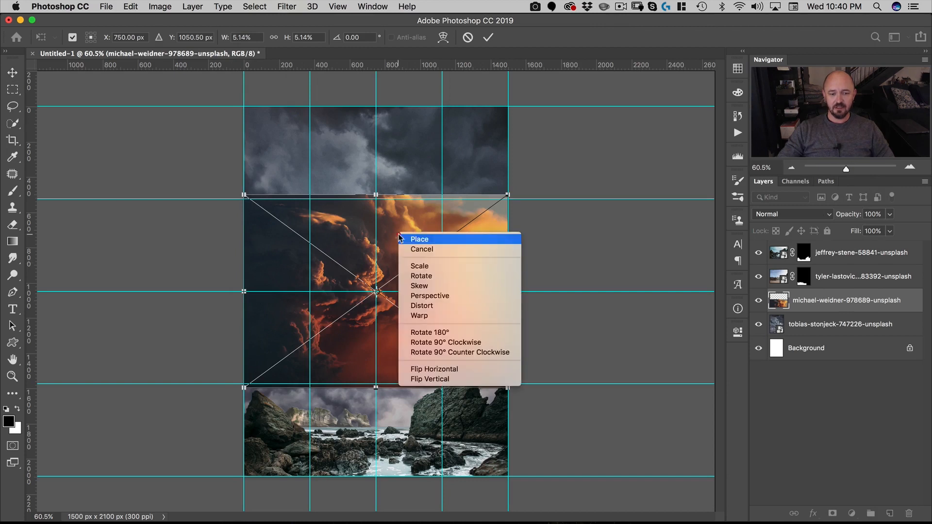
{"action": "left_click", "coordinate": [432, 369]}
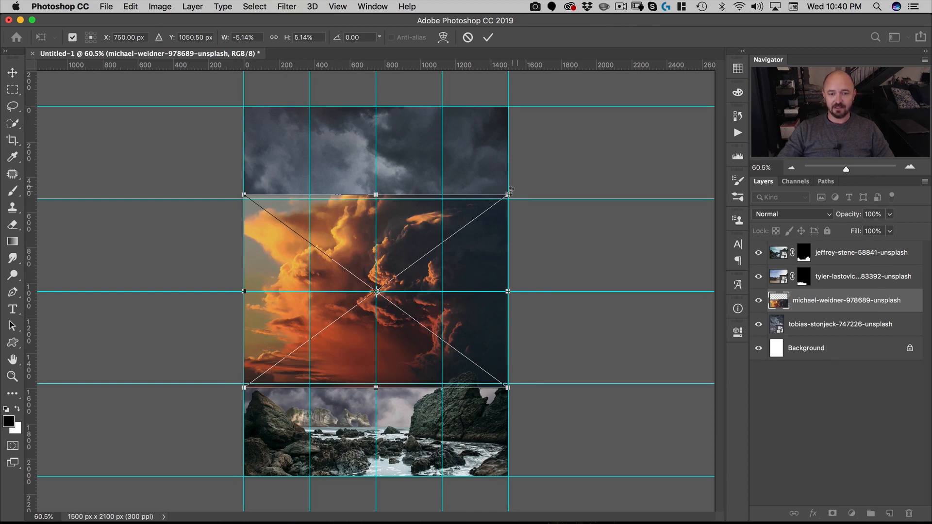
Enlarge the orange cloud photo proportionally to about 2414 x 1769 px, shift it left over the sky, and commit it.
{"action": "left_click_drag", "start_coordinate": [510, 191], "coordinate": [679, 89]}
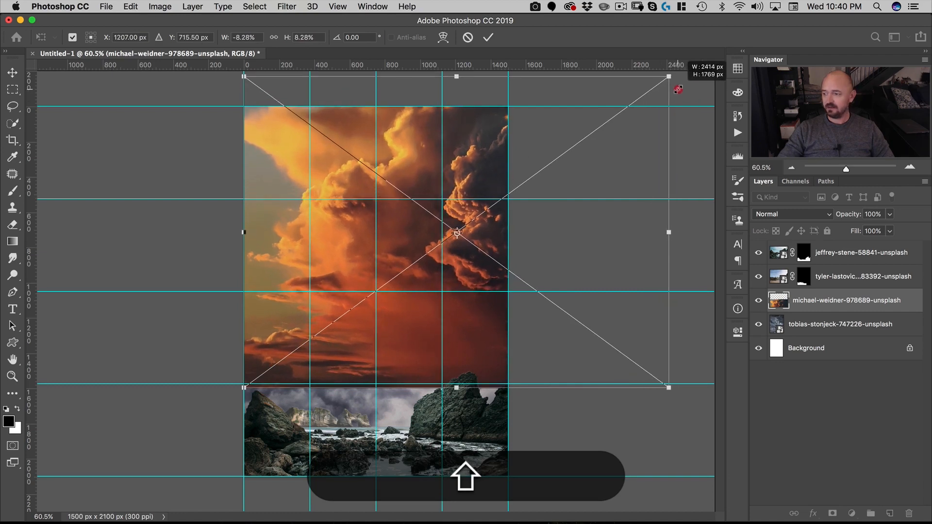
{"action": "left_click_drag", "start_coordinate": [529, 208], "coordinate": [488, 209]}
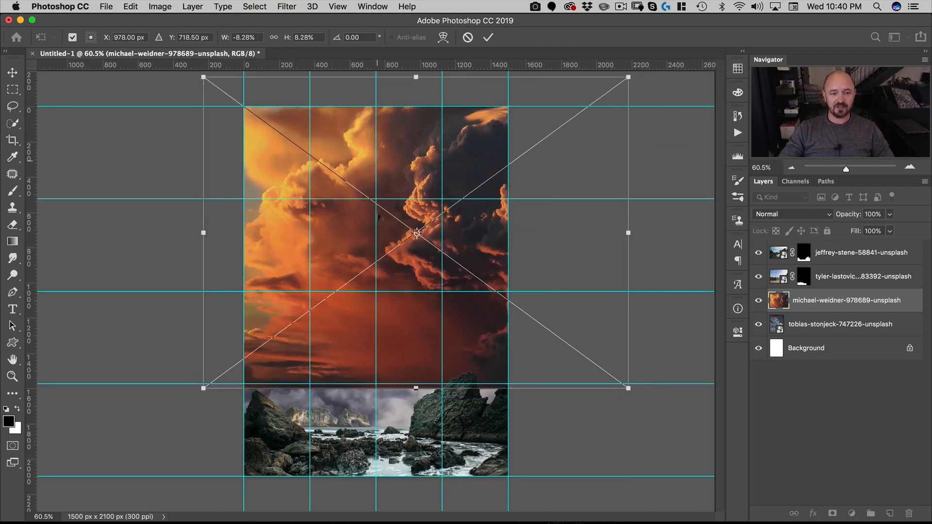
{"action": "mouse_move", "coordinate": [361, 187]}
{"action": "left_mouse_down"}
{"action": "mouse_move", "coordinate": [354, 192]}
{"action": "mouse_move", "coordinate": [358, 183]}
{"action": "left_mouse_up"}
{"action": "double_click", "coordinate": [358, 183]}
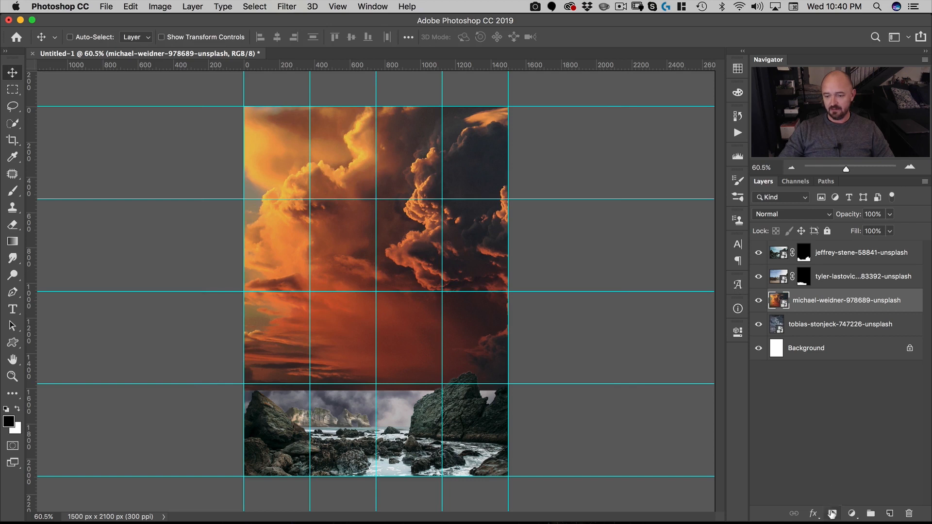
Add a layer mask to the orange cloud photo and fade out its right and lower parts with black-to-transparent gradients.
{"action": "left_click", "coordinate": [832, 514]}
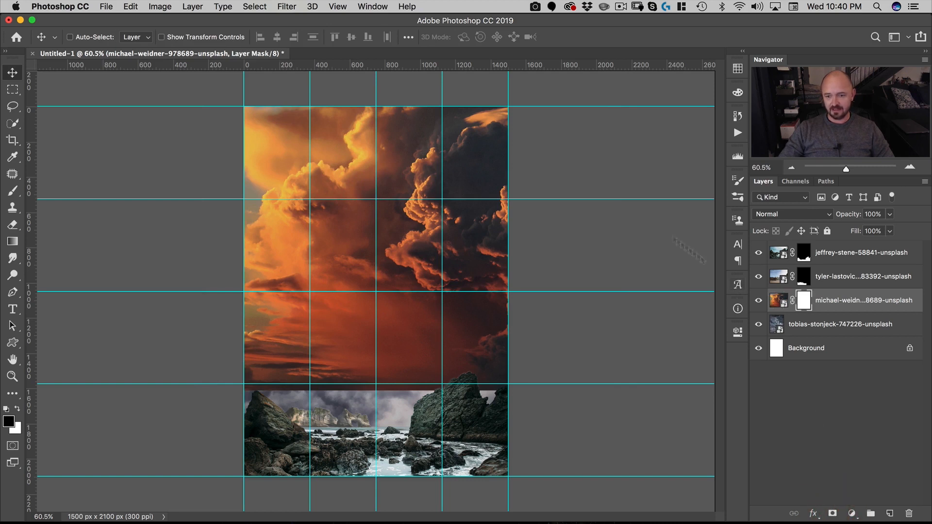
{"action": "key", "text": "g"}
{"action": "left_click_drag", "start_coordinate": [454, 235], "coordinate": [335, 160]}
{"action": "left_click_drag", "start_coordinate": [310, 304], "coordinate": [309, 306]}
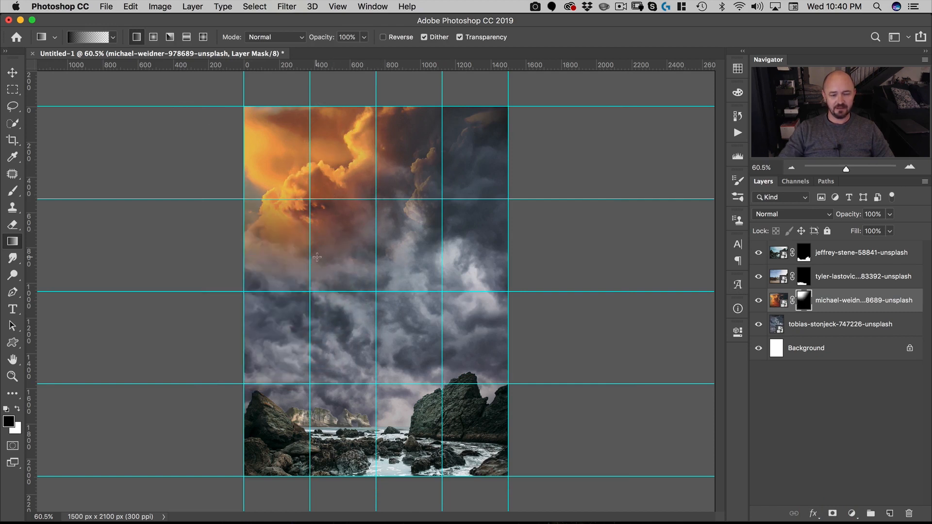
{"action": "left_click_drag", "start_coordinate": [324, 268], "coordinate": [318, 157]}
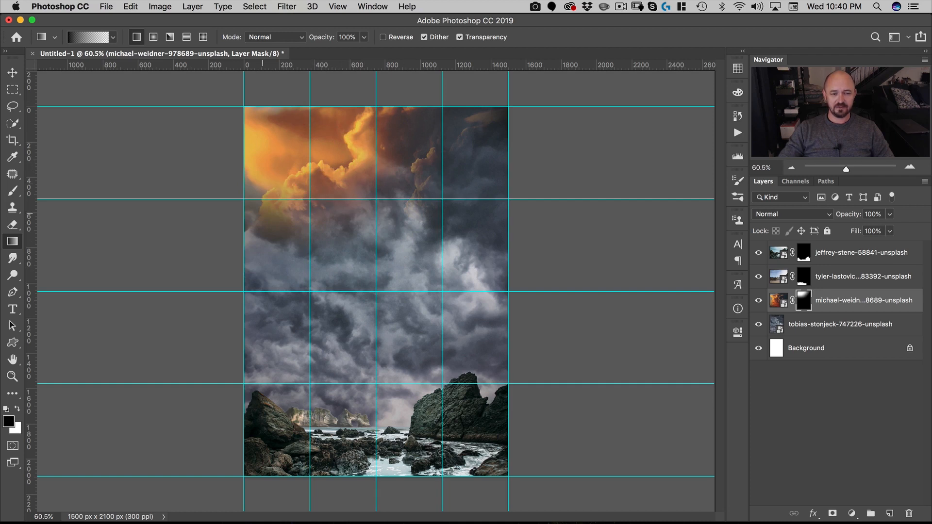
Open chris-spiegl-614977-unsplash.jpg from the assets folder as a separate document and activate the Quick Selection tool.
{"action": "key", "text": "v"}
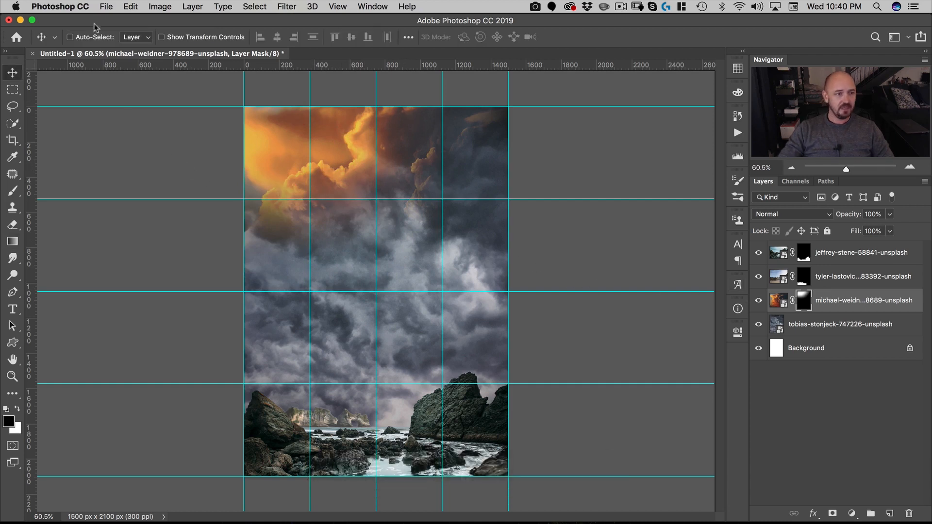
{"action": "left_click", "coordinate": [106, 6]}
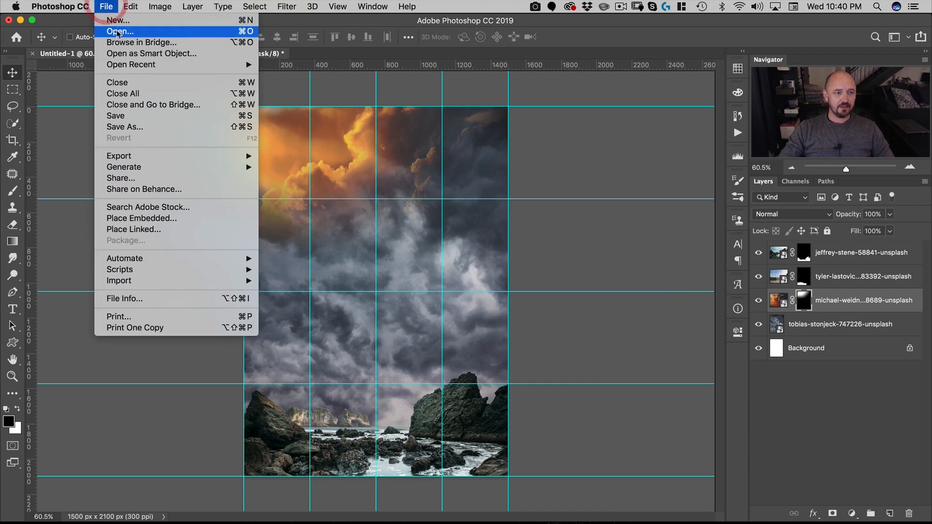
{"action": "left_click", "coordinate": [118, 28]}
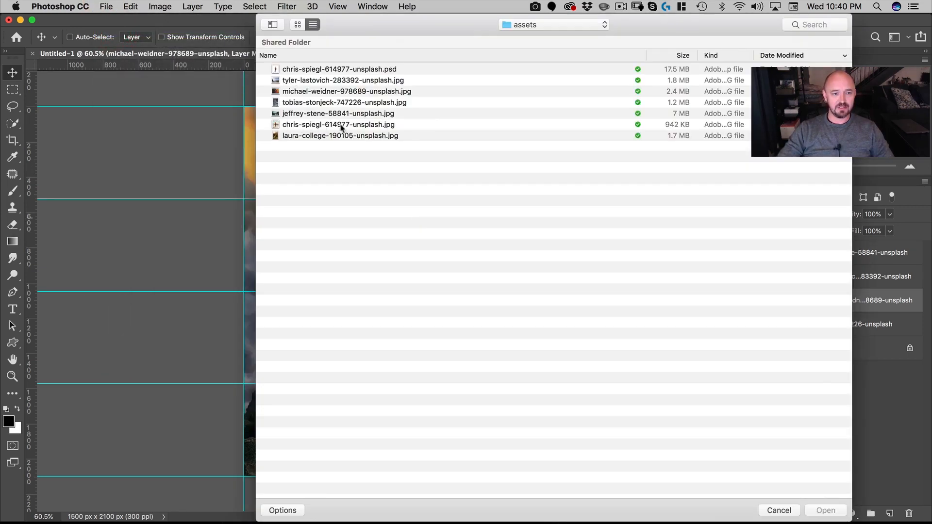
{"action": "double_click", "coordinate": [311, 125]}
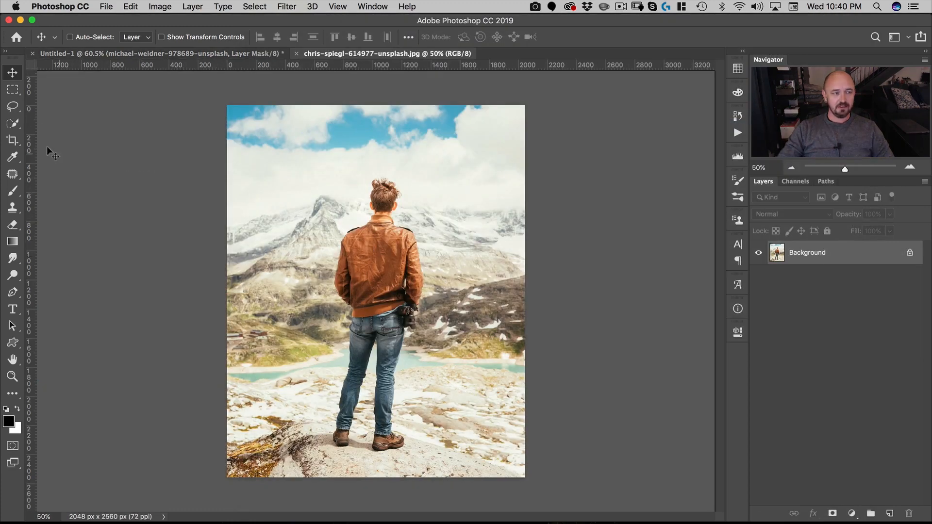
{"action": "left_click", "coordinate": [13, 123]}
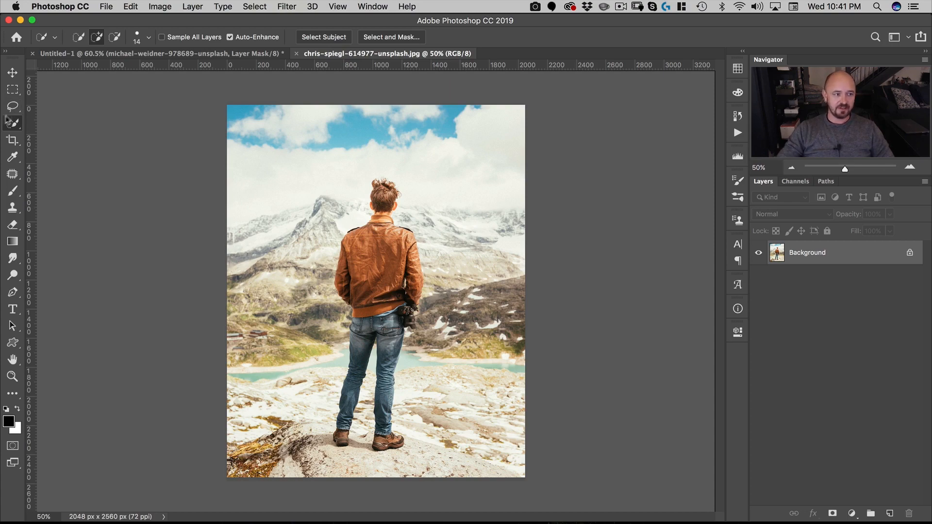
{"action": "key", "text": "super+space"}
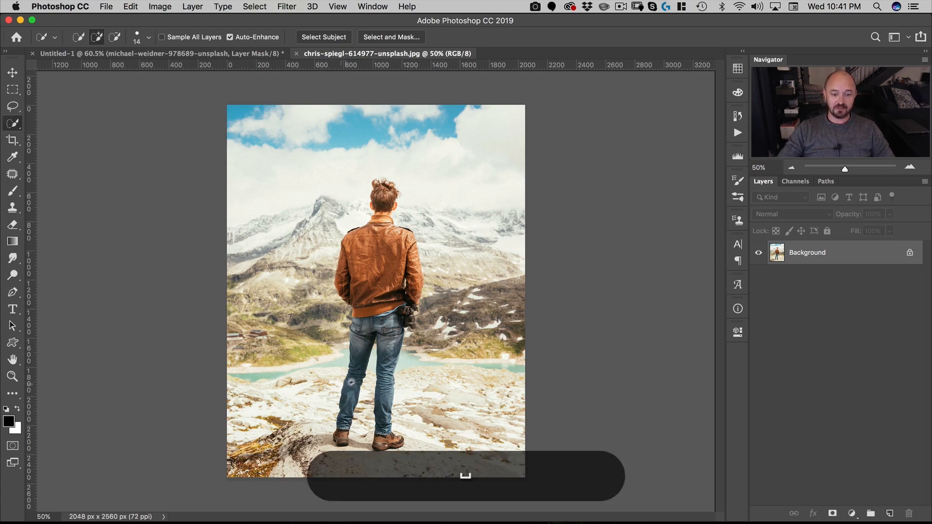
{"action": "left_click_drag", "start_coordinate": [352, 382], "coordinate": [391, 358]}
{"action": "mouse_move", "coordinate": [315, 461]}
{"action": "left_mouse_down"}
{"action": "mouse_move", "coordinate": [334, 292]}
{"action": "mouse_move", "coordinate": [368, 156]}
{"action": "mouse_move", "coordinate": [442, 282]}
{"action": "mouse_move", "coordinate": [407, 300]}
{"action": "mouse_move", "coordinate": [385, 277]}
{"action": "left_mouse_up"}
{"action": "key", "text": "super+space"}
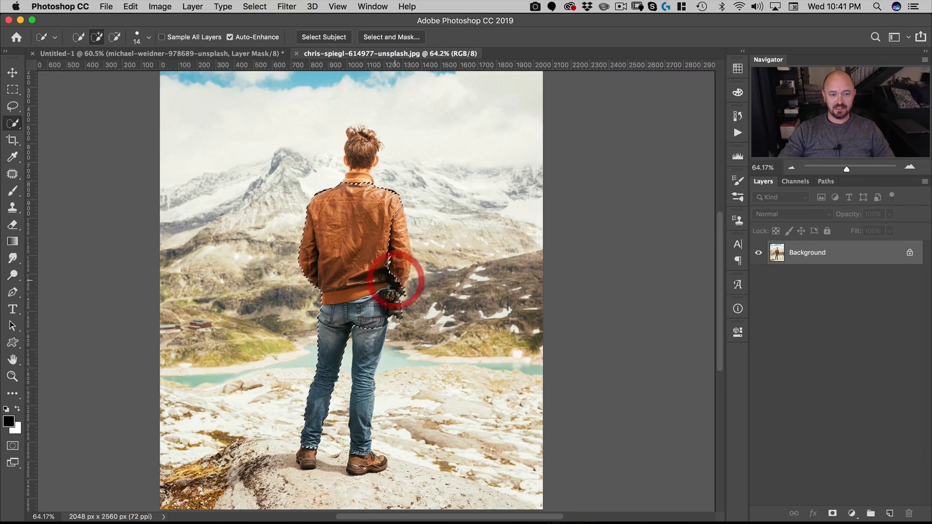
{"action": "key", "text": "super+d"}
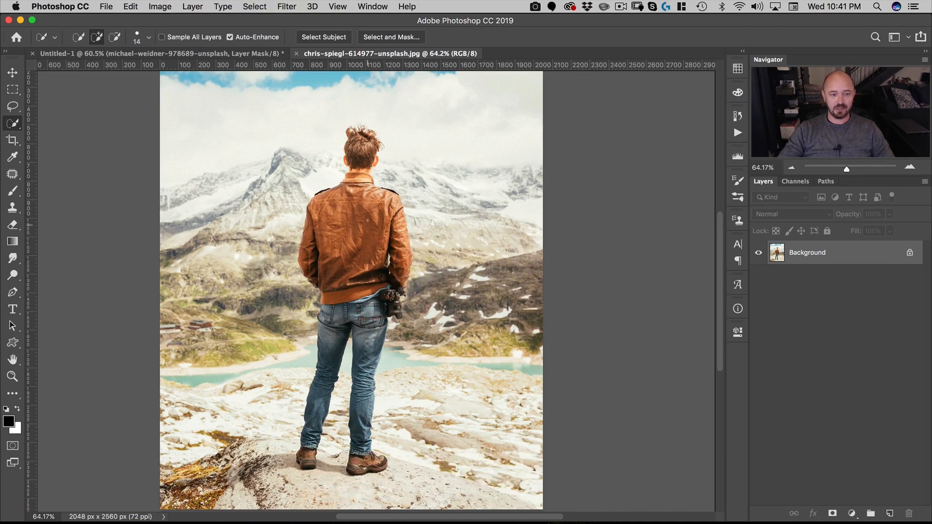
Select the standing man automatically with Select Subject and open the selection in Select and Mask.
{"action": "left_click", "coordinate": [320, 39]}
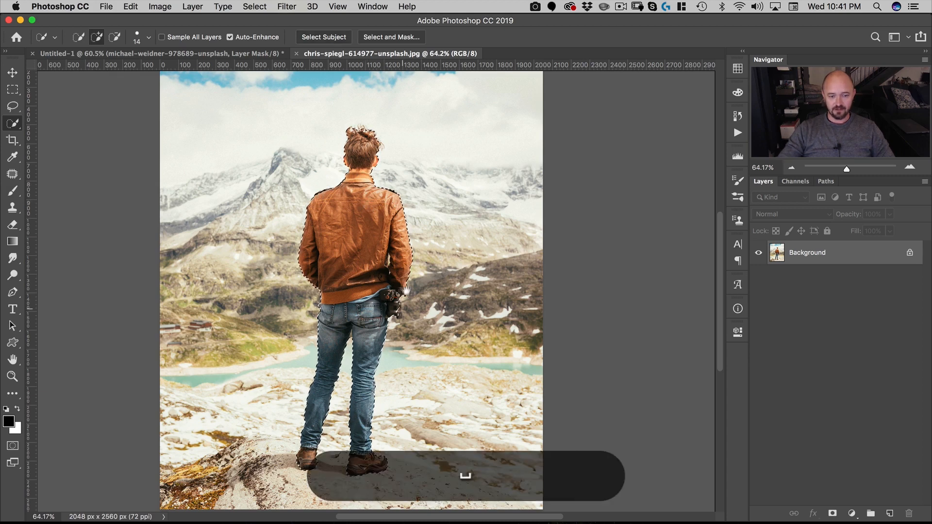
{"action": "left_click_drag", "start_coordinate": [389, 272], "coordinate": [440, 271]}
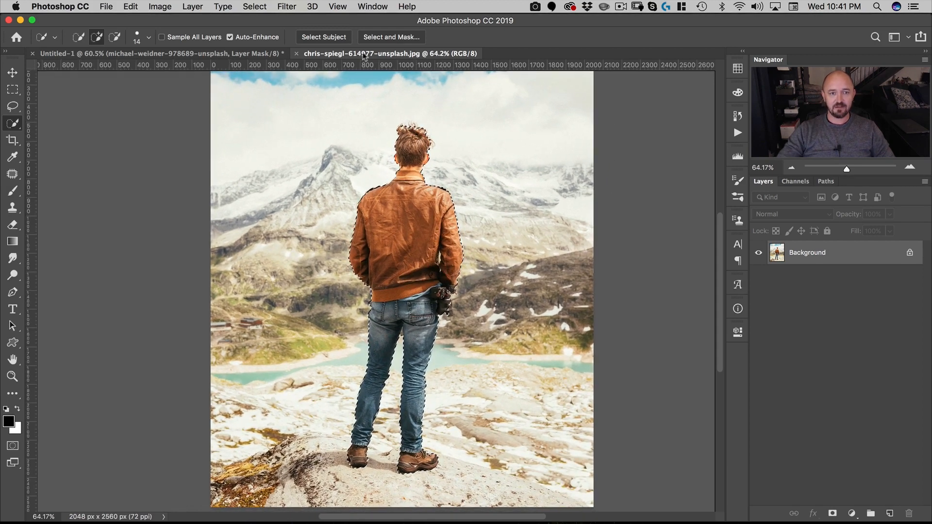
{"action": "left_click", "coordinate": [391, 37]}
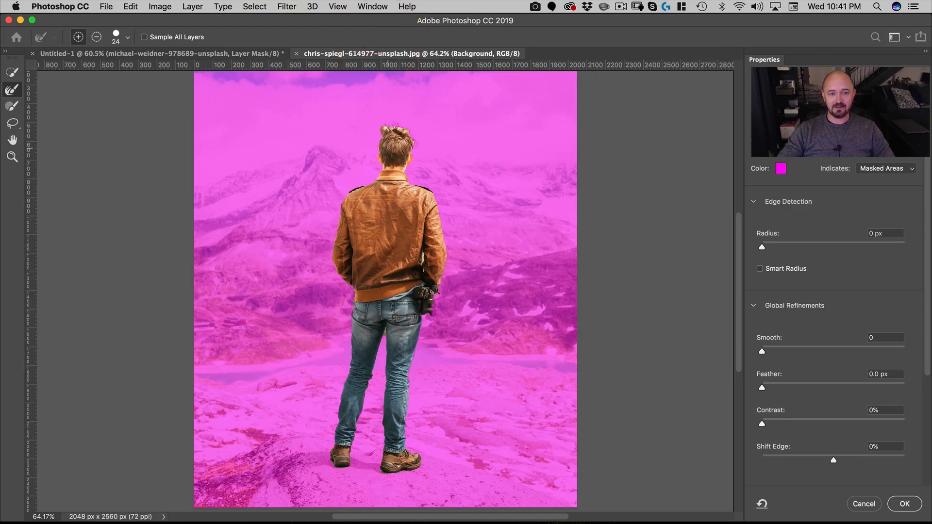
Brush around the man's hair with the Refine Edge Brush to separate the loose strands from the sky.
{"action": "key", "text": "space"}
{"action": "mouse_move", "coordinate": [398, 129]}
{"action": "left_mouse_down"}
{"action": "mouse_move", "coordinate": [488, 124]}
{"action": "mouse_move", "coordinate": [470, 174]}
{"action": "left_mouse_up"}
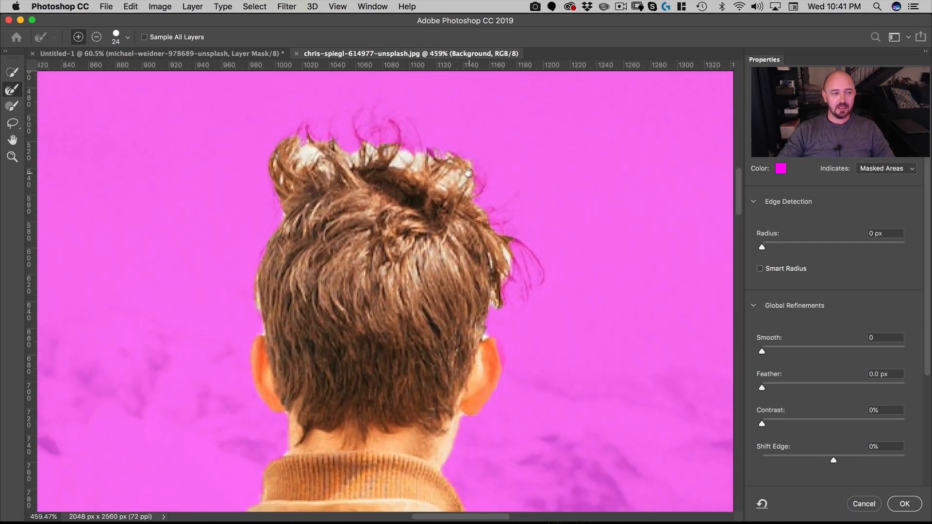
{"action": "left_click", "coordinate": [12, 74]}
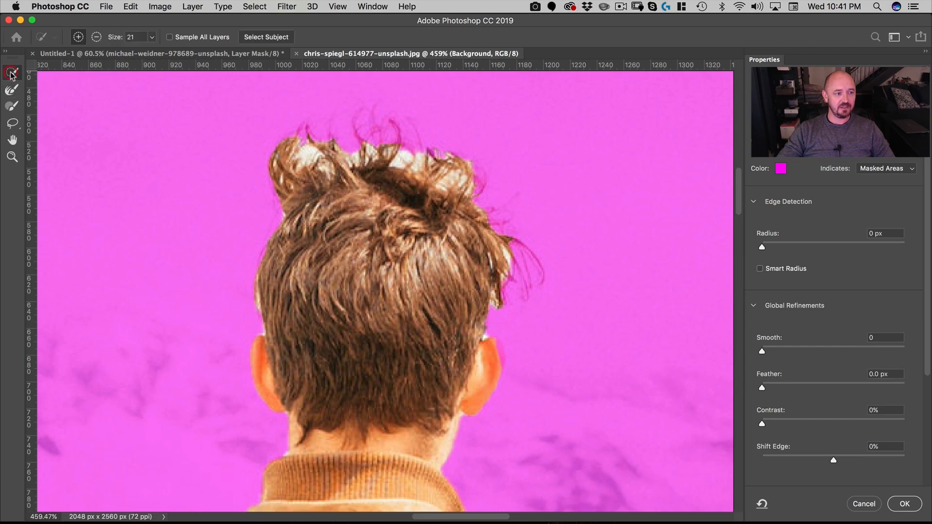
{"action": "left_click", "coordinate": [12, 89]}
{"action": "mouse_move", "coordinate": [291, 171]}
{"action": "left_mouse_down"}
{"action": "mouse_move", "coordinate": [321, 148]}
{"action": "mouse_move", "coordinate": [314, 160]}
{"action": "mouse_move", "coordinate": [384, 148]}
{"action": "mouse_move", "coordinate": [471, 187]}
{"action": "mouse_move", "coordinate": [434, 160]}
{"action": "mouse_move", "coordinate": [467, 169]}
{"action": "mouse_move", "coordinate": [496, 217]}
{"action": "mouse_move", "coordinate": [502, 271]}
{"action": "left_mouse_up"}
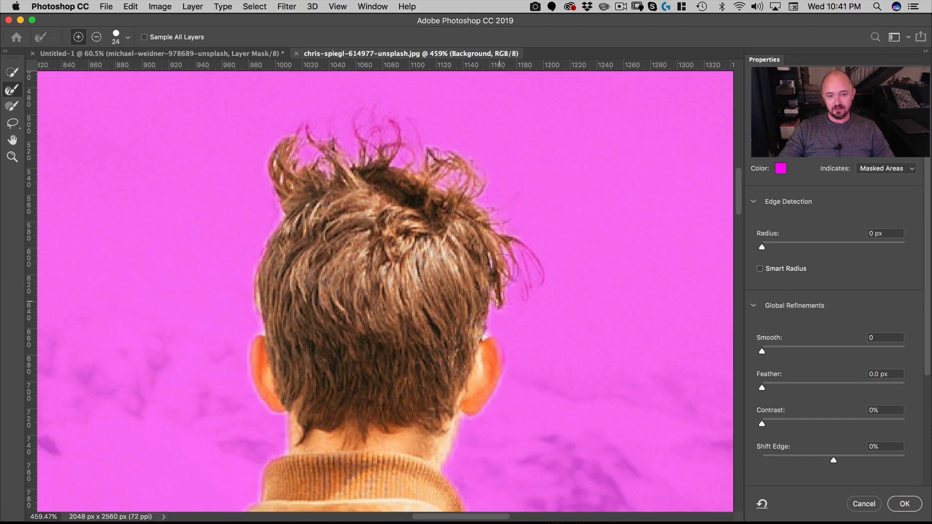
{"action": "left_click_drag", "start_coordinate": [495, 316], "coordinate": [509, 291]}
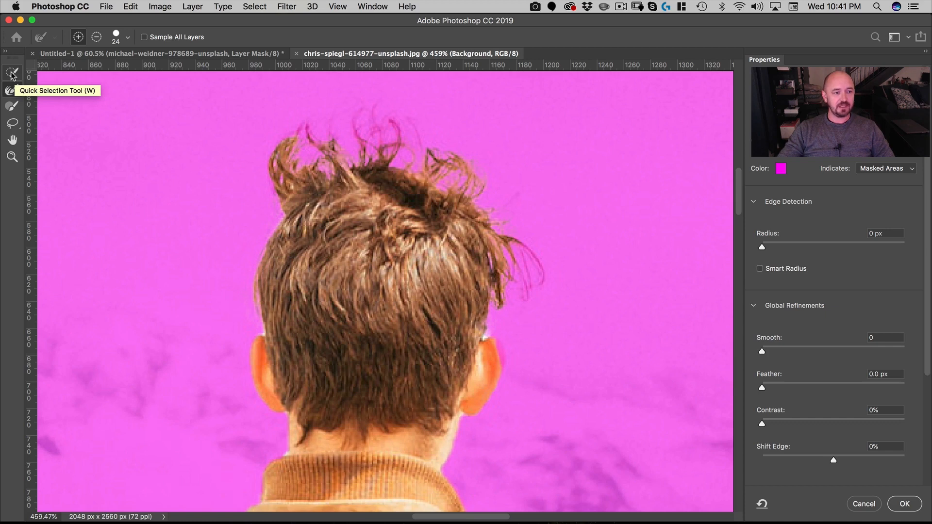
{"action": "left_click", "coordinate": [10, 90]}
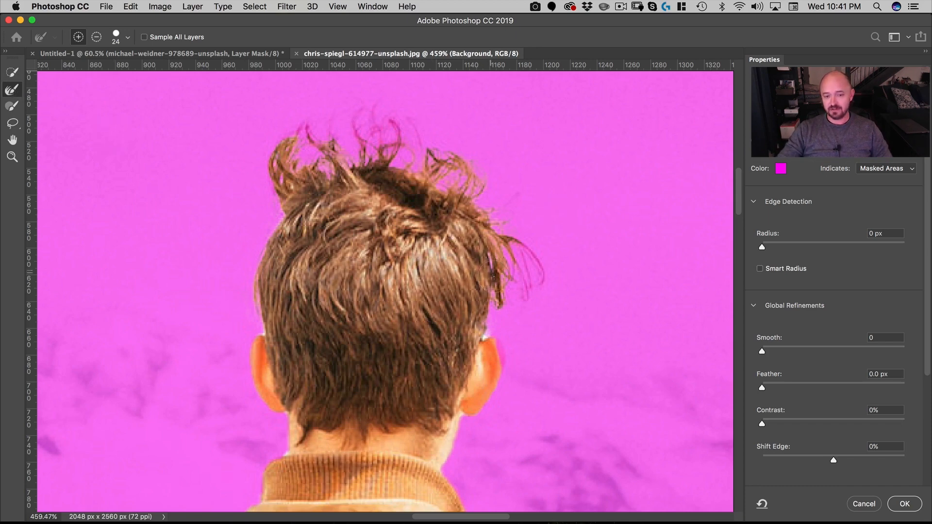
{"action": "key", "text": "space"}
{"action": "left_click_drag", "start_coordinate": [393, 345], "coordinate": [422, 445]}
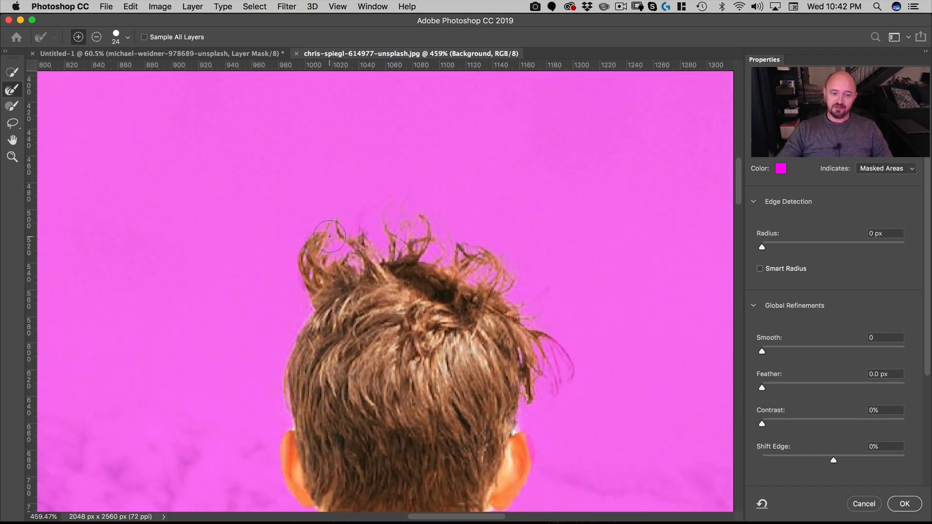
Add the missing part of the camera lens at the man's hip to the selection with the Quick Selection tool.
{"action": "key", "text": "space"}
{"action": "left_click_drag", "start_coordinate": [404, 431], "coordinate": [406, 208]}
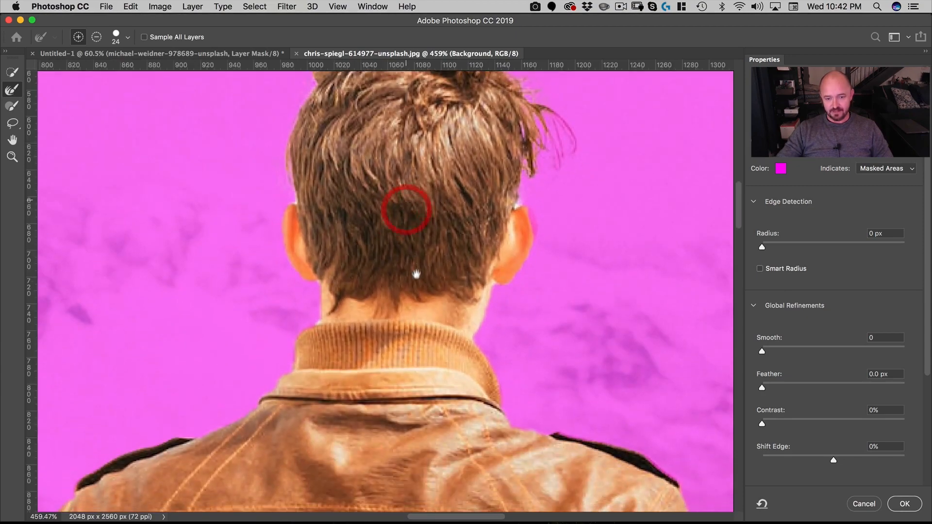
{"action": "key", "text": "super+space"}
{"action": "left_click_drag", "start_coordinate": [429, 268], "coordinate": [410, 271]}
{"action": "left_click", "coordinate": [13, 72]}
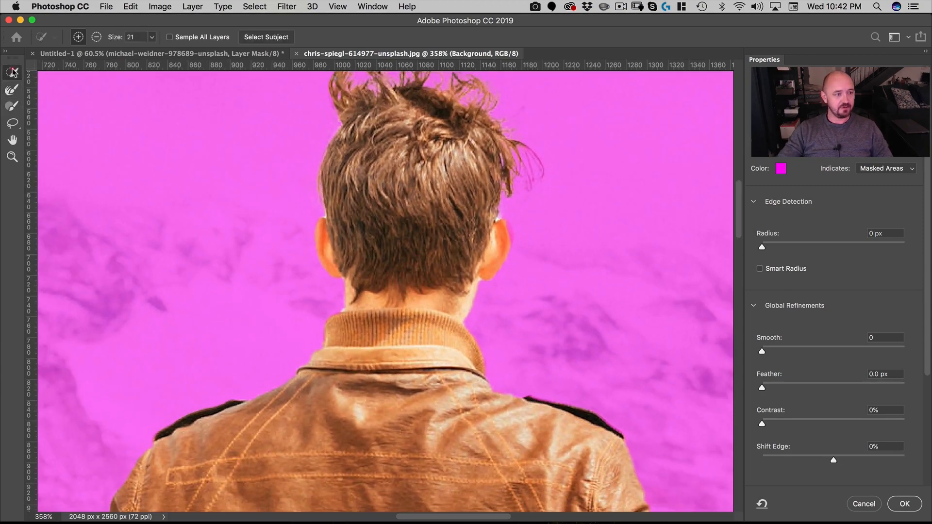
{"action": "key", "text": "space"}
{"action": "left_click_drag", "start_coordinate": [509, 416], "coordinate": [422, 144]}
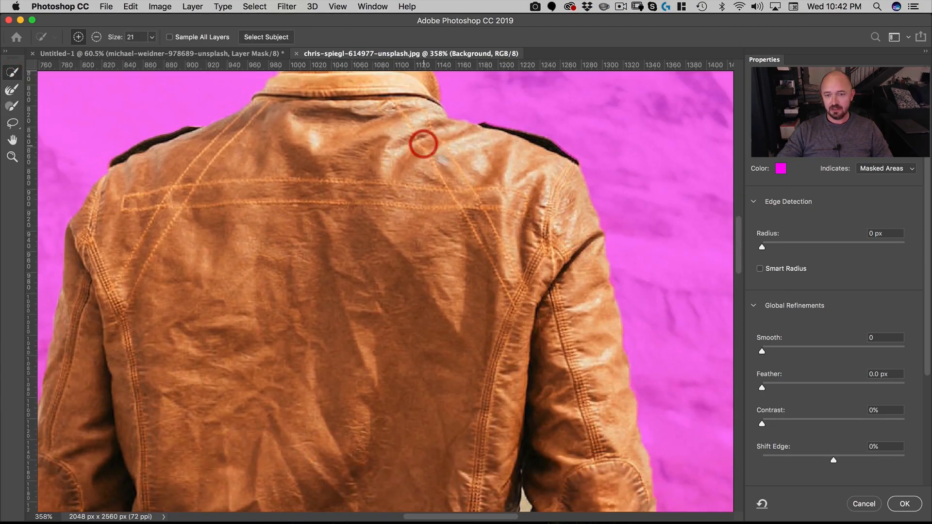
{"action": "left_click_drag", "start_coordinate": [495, 319], "coordinate": [430, 277]}
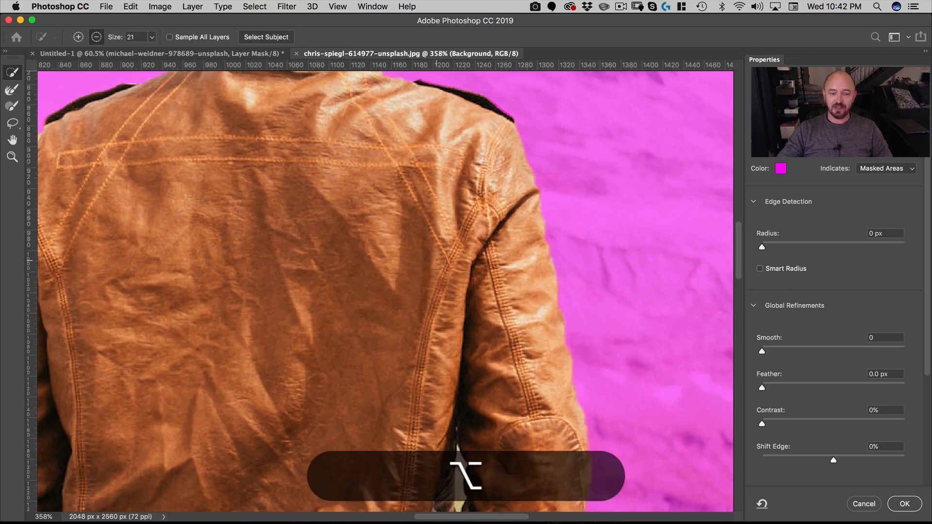
{"action": "key", "text": "space"}
{"action": "left_click_drag", "start_coordinate": [513, 406], "coordinate": [485, 164]}
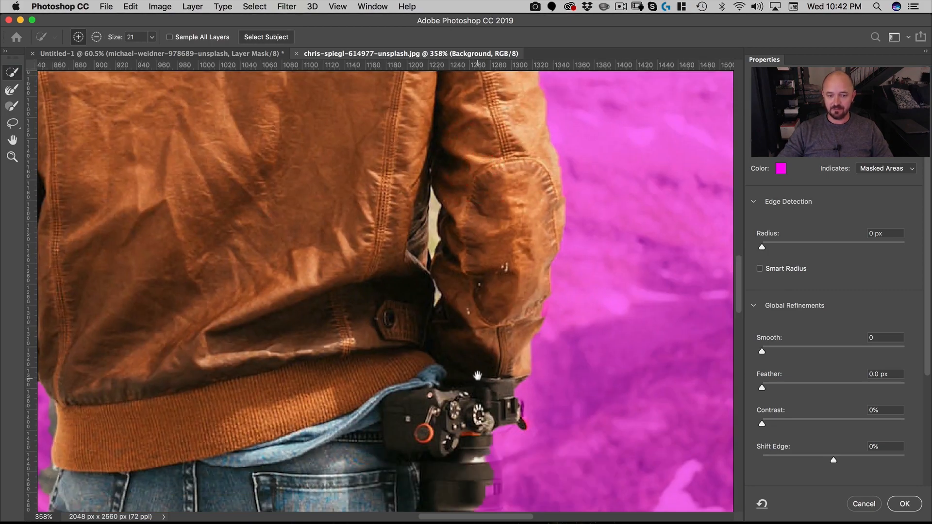
{"action": "left_click_drag", "start_coordinate": [477, 377], "coordinate": [474, 211]}
{"action": "left_click_drag", "start_coordinate": [549, 124], "coordinate": [513, 270]}
{"action": "left_click", "coordinate": [519, 270], "text": "super"}
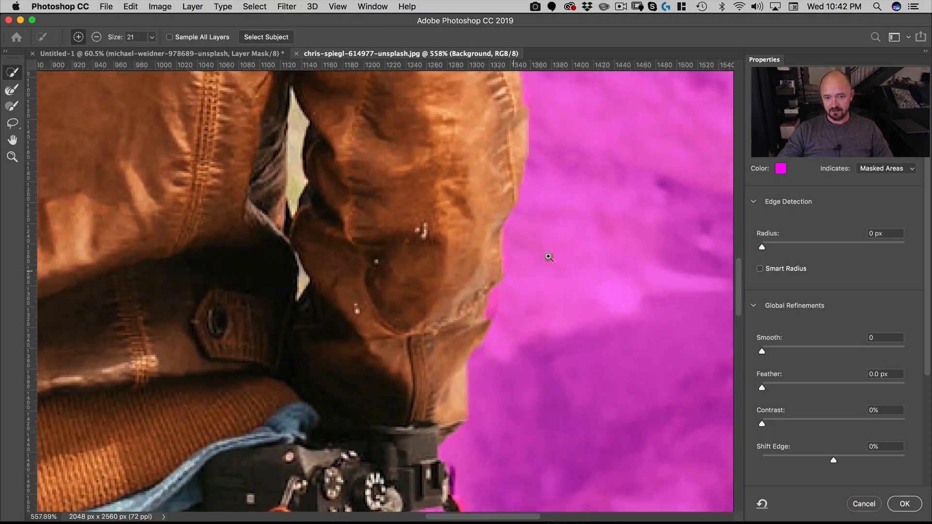
{"action": "mouse_move", "coordinate": [473, 298]}
{"action": "left_mouse_down"}
{"action": "mouse_move", "coordinate": [474, 286]}
{"action": "mouse_move", "coordinate": [445, 289]}
{"action": "mouse_move", "coordinate": [457, 123]}
{"action": "left_mouse_up"}
{"action": "key", "text": "space"}
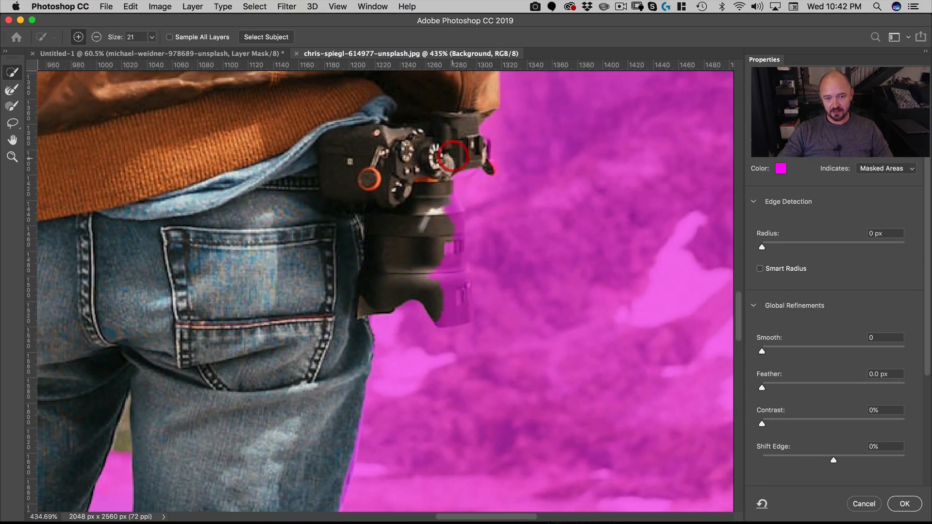
{"action": "left_click_drag", "start_coordinate": [450, 305], "coordinate": [441, 205]}
Correct the selection along the outer edge of the man's right jeans leg, from thigh to knee, with the Quick Selection tool.
{"action": "key", "text": "space"}
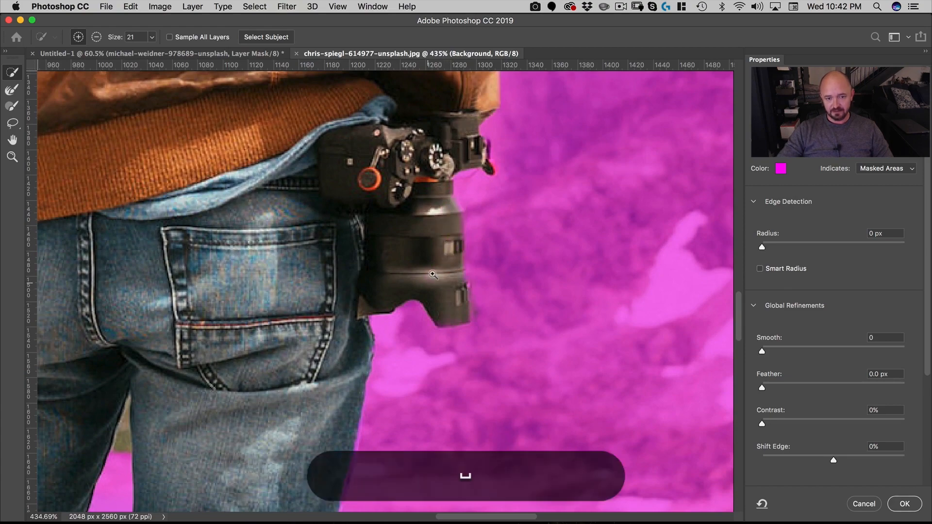
{"action": "left_click_drag", "start_coordinate": [400, 273], "coordinate": [374, 283]}
{"action": "left_click_drag", "start_coordinate": [418, 354], "coordinate": [590, 158]}
{"action": "mouse_move", "coordinate": [510, 242]}
{"action": "left_mouse_down"}
{"action": "mouse_move", "coordinate": [470, 279]}
{"action": "mouse_move", "coordinate": [512, 239]}
{"action": "left_mouse_up"}
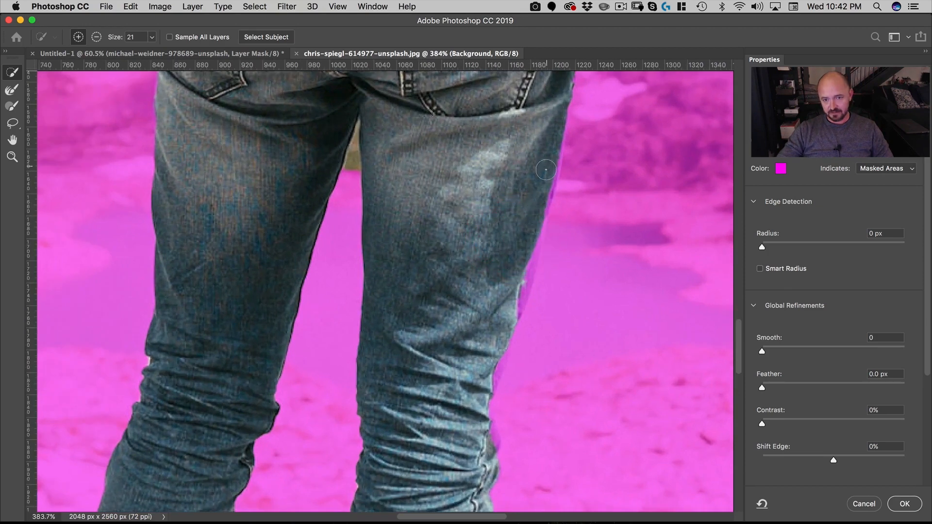
{"action": "mouse_move", "coordinate": [546, 170]}
{"action": "left_mouse_down"}
{"action": "mouse_move", "coordinate": [518, 332]}
{"action": "mouse_move", "coordinate": [525, 311]}
{"action": "mouse_move", "coordinate": [476, 237]}
{"action": "mouse_move", "coordinate": [455, 154]}
{"action": "left_mouse_up"}
{"action": "key", "text": "space"}
{"action": "left_click", "coordinate": [474, 223]}
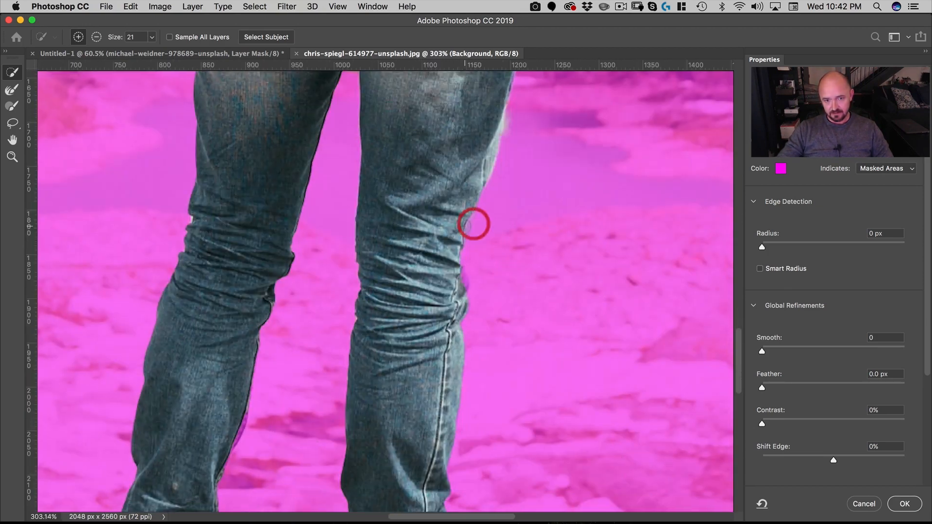
{"action": "left_click", "coordinate": [460, 227]}
{"action": "left_click_drag", "start_coordinate": [461, 227], "coordinate": [447, 249]}
{"action": "left_click", "coordinate": [453, 292]}
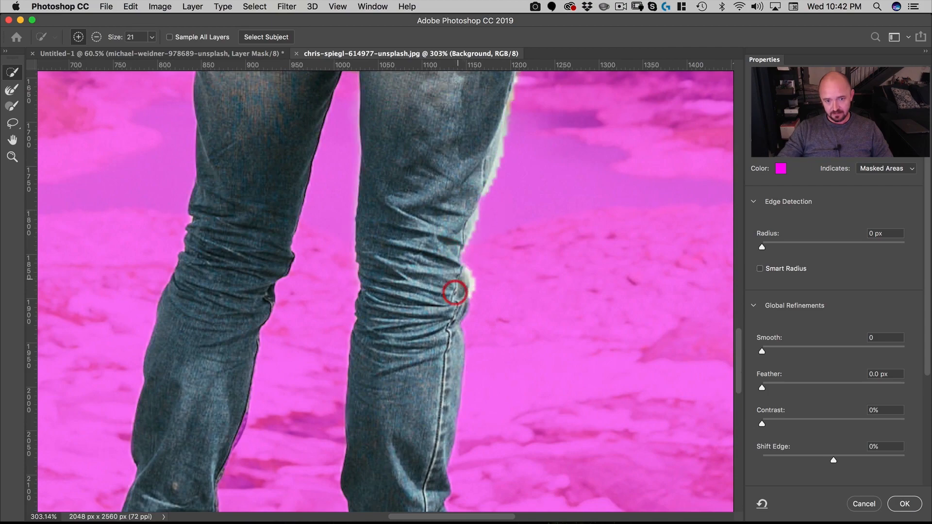
Enable Smart Radius, set the edge detection radius to 3 px, and apply the refined selection.
{"action": "key", "text": "space"}
{"action": "left_click_drag", "start_coordinate": [439, 370], "coordinate": [508, 339]}
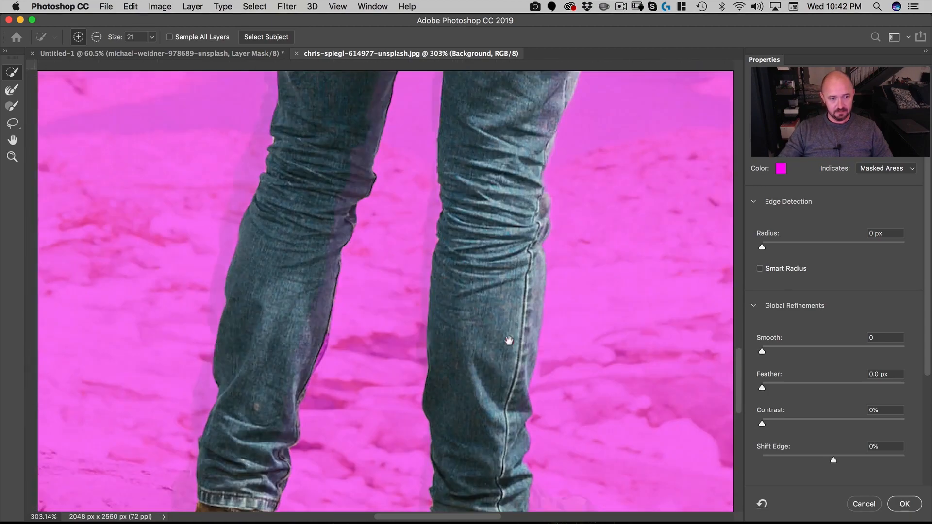
{"action": "left_click_drag", "start_coordinate": [522, 198], "coordinate": [442, 393]}
{"action": "left_click_drag", "start_coordinate": [535, 254], "coordinate": [524, 479]}
{"action": "left_click", "coordinate": [760, 268]}
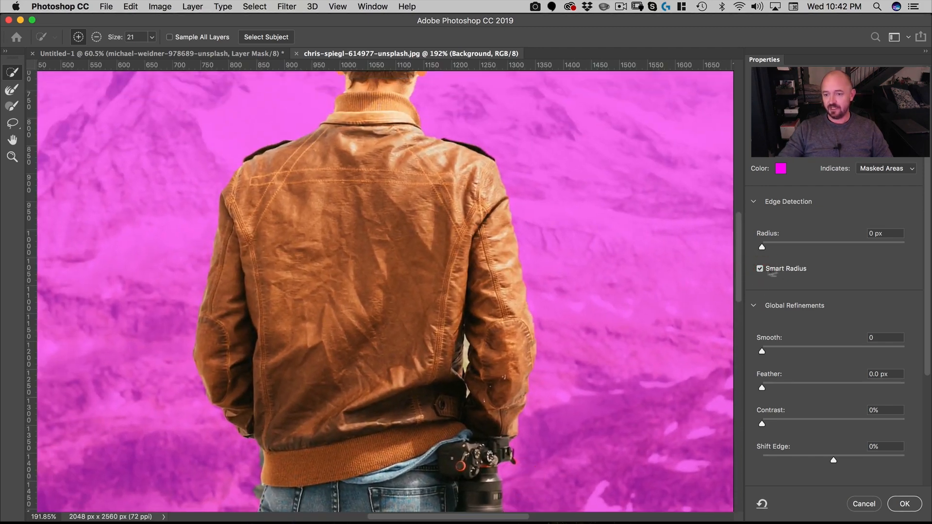
{"action": "left_click_drag", "start_coordinate": [762, 247], "coordinate": [785, 249]}
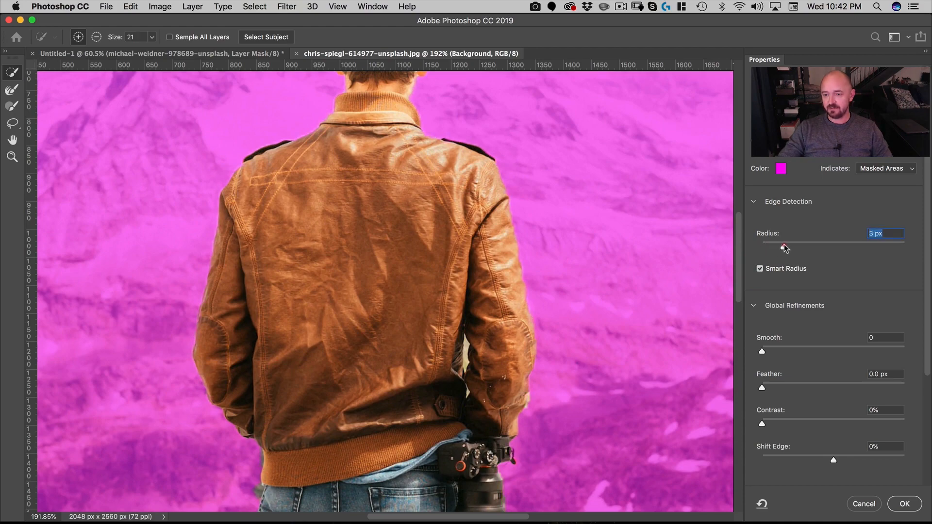
{"action": "left_click", "coordinate": [903, 504]}
Add a layer mask from the man's selection and inspect the mask on its own before restoring the normal view.
{"action": "key", "text": "super+0"}
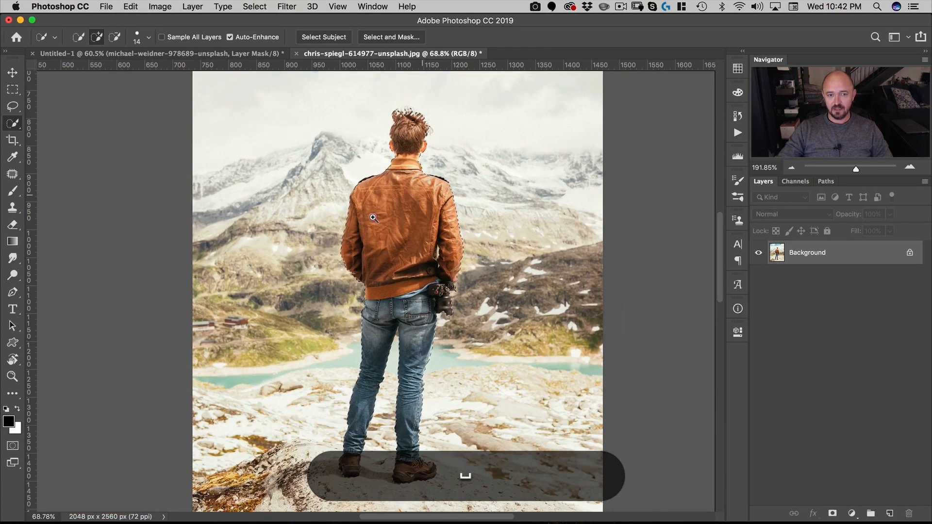
{"action": "left_click", "coordinate": [832, 513]}
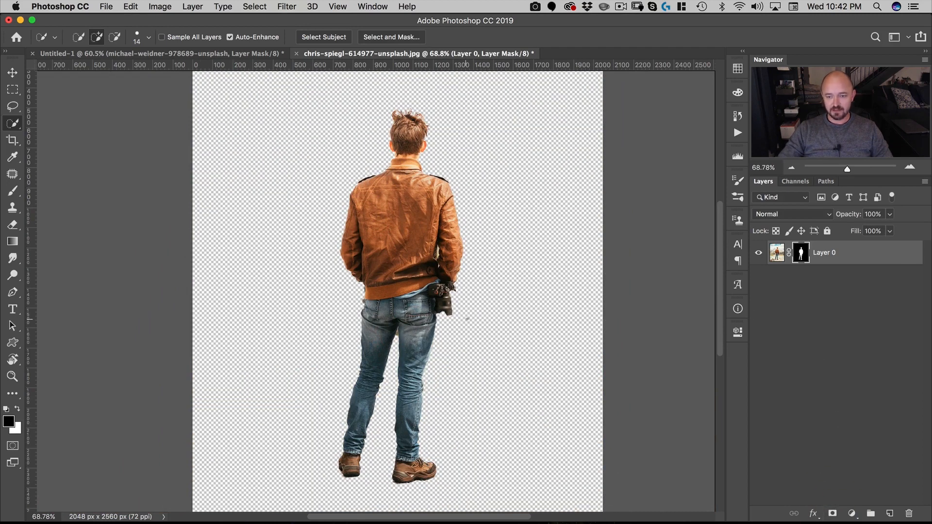
{"action": "left_click", "coordinate": [801, 253], "text": "alt"}
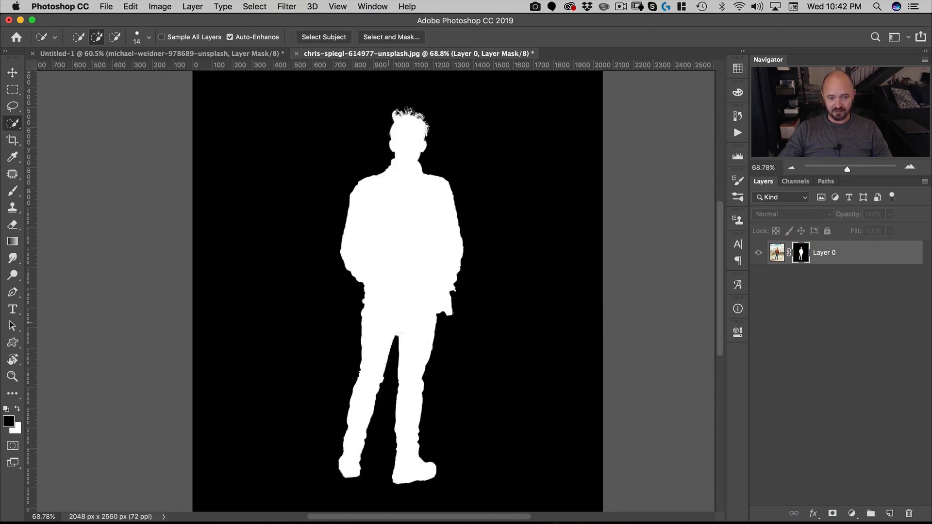
{"action": "left_click", "coordinate": [801, 252], "text": "alt"}
Outline the leftover background wedge between the man's legs, just below the crotch, with the Lasso and fill it black on the layer mask.
{"action": "left_click_drag", "start_coordinate": [395, 337], "coordinate": [504, 285]}
{"action": "key", "text": "l"}
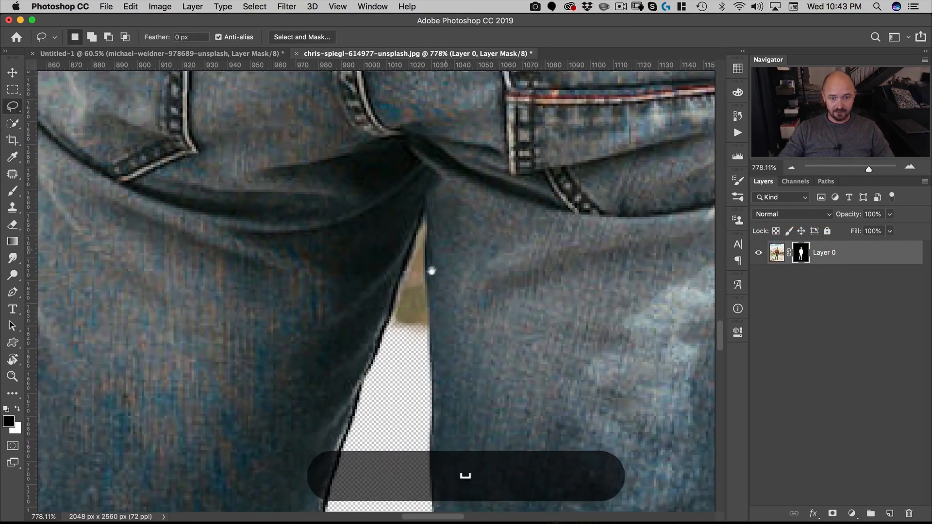
{"action": "left_click_drag", "start_coordinate": [430, 271], "coordinate": [447, 261]}
{"action": "mouse_move", "coordinate": [366, 372]}
{"action": "left_mouse_down"}
{"action": "mouse_move", "coordinate": [383, 319]}
{"action": "mouse_move", "coordinate": [377, 384]}
{"action": "mouse_move", "coordinate": [392, 288]}
{"action": "mouse_move", "coordinate": [379, 268]}
{"action": "mouse_move", "coordinate": [418, 255]}
{"action": "mouse_move", "coordinate": [422, 264]}
{"action": "mouse_move", "coordinate": [410, 248]}
{"action": "mouse_move", "coordinate": [424, 225]}
{"action": "mouse_move", "coordinate": [389, 285]}
{"action": "left_mouse_up"}
{"action": "key", "text": "alt"}
{"action": "left_click", "coordinate": [547, 189]}
{"action": "left_click", "coordinate": [398, 376]}
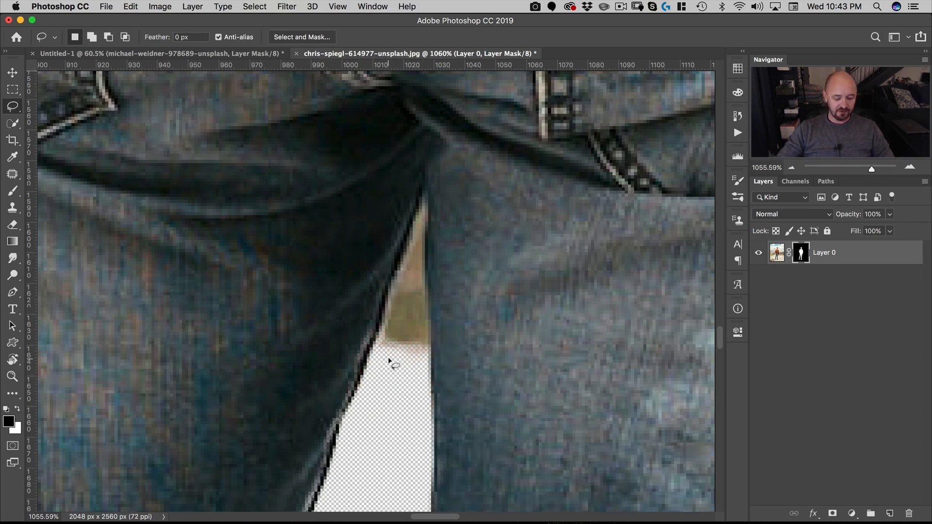
{"action": "key", "text": "alt"}
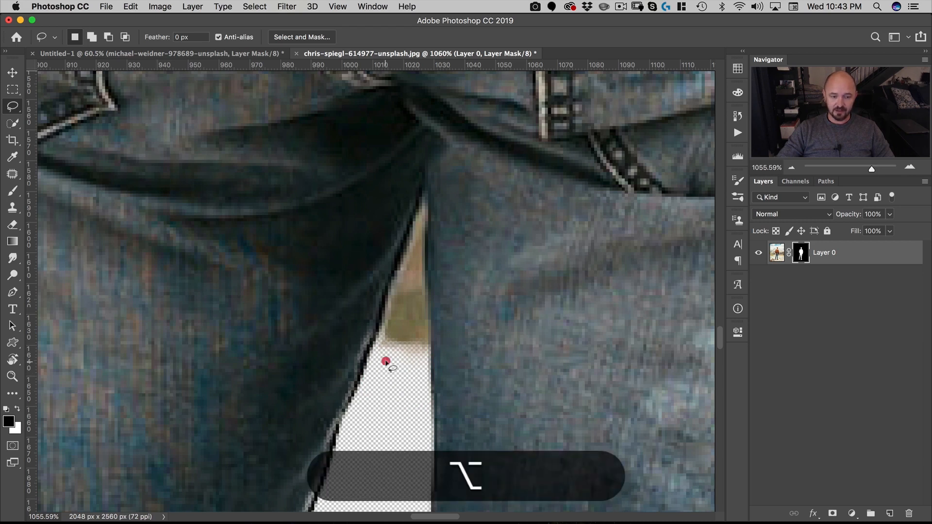
{"action": "left_click_drag", "start_coordinate": [386, 361], "coordinate": [375, 345]}
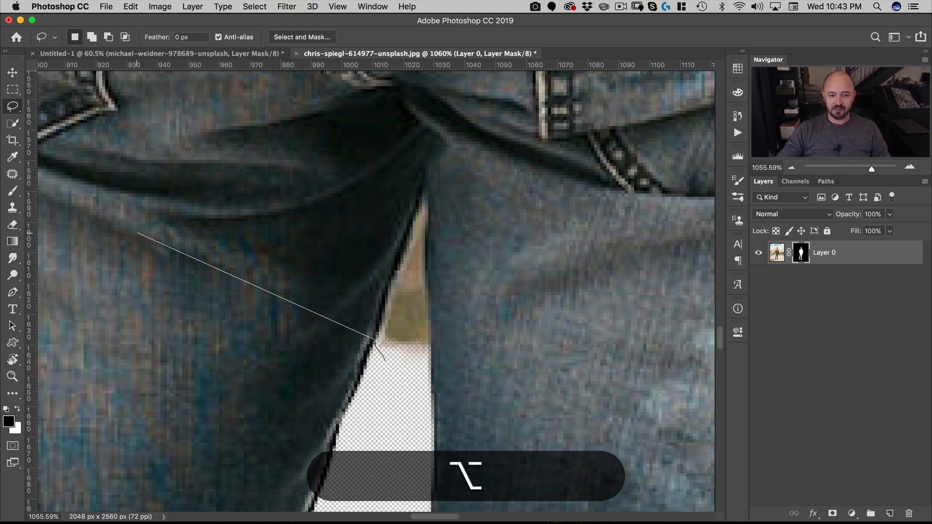
{"action": "left_click_drag", "start_coordinate": [377, 337], "coordinate": [387, 316]}
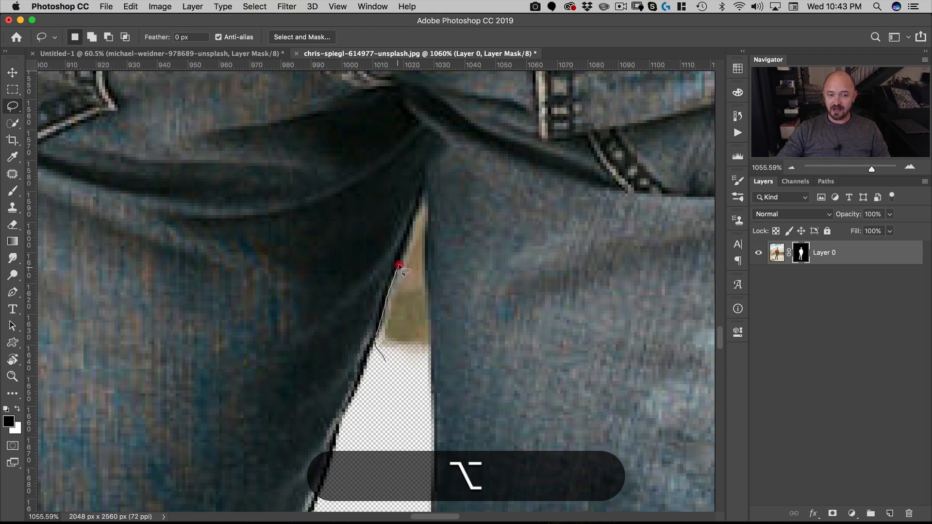
{"action": "left_click_drag", "start_coordinate": [399, 265], "coordinate": [398, 265]}
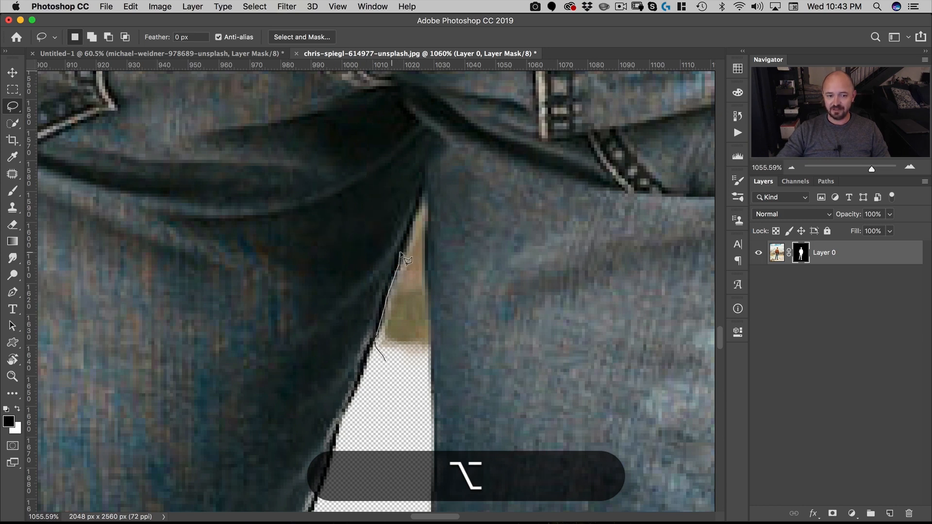
{"action": "left_click", "coordinate": [416, 209], "text": "alt"}
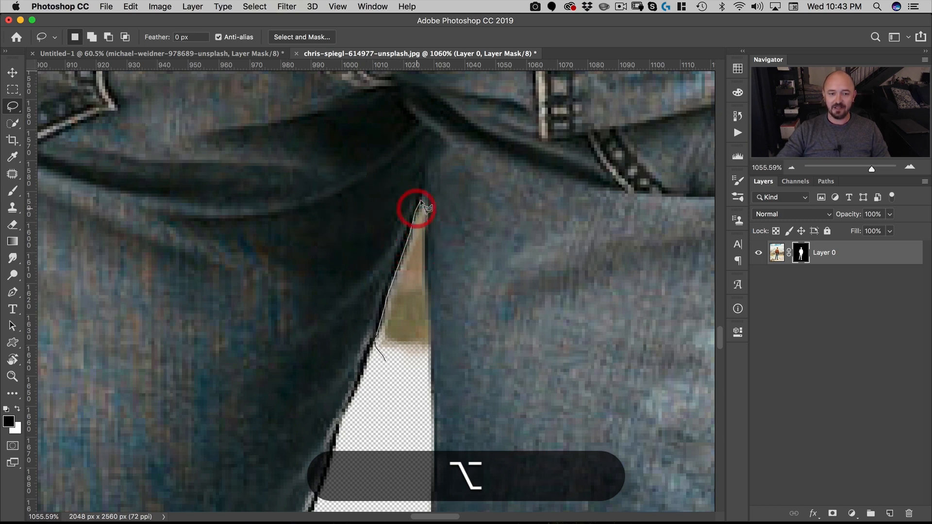
{"action": "left_click", "coordinate": [422, 193], "text": "alt"}
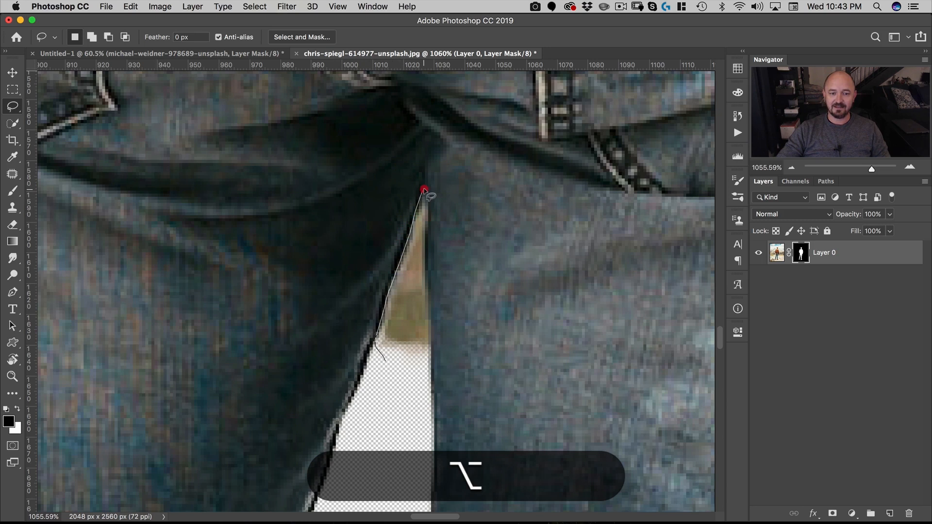
{"action": "left_click", "coordinate": [425, 215], "text": "alt"}
{"action": "left_click", "coordinate": [425, 274], "text": "alt"}
{"action": "left_click", "coordinate": [431, 319], "text": "alt"}
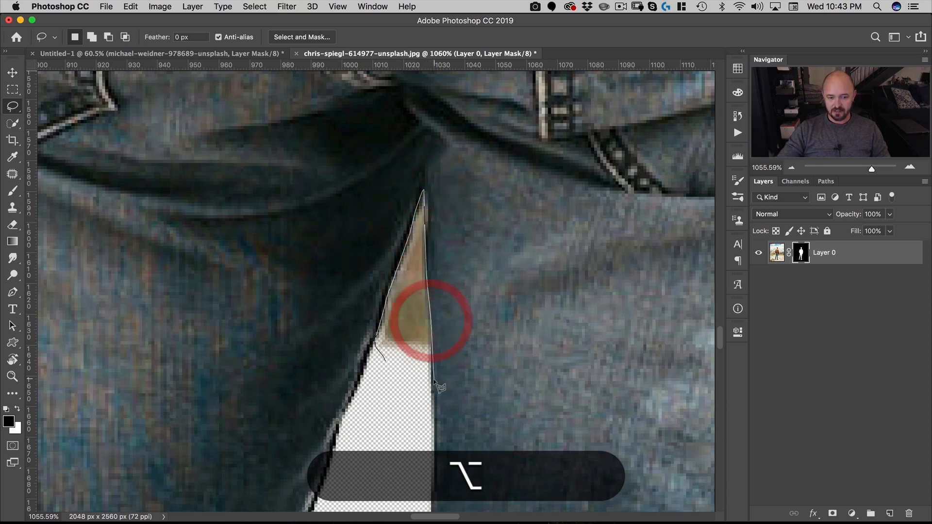
{"action": "left_click", "coordinate": [432, 383], "text": "alt"}
{"action": "double_click", "coordinate": [412, 398], "text": "alt"}
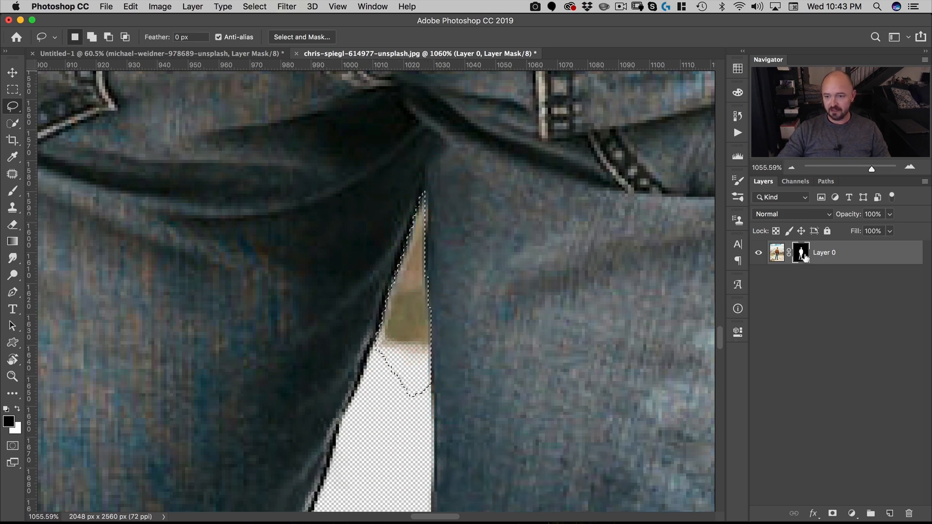
{"action": "left_click", "coordinate": [801, 253]}
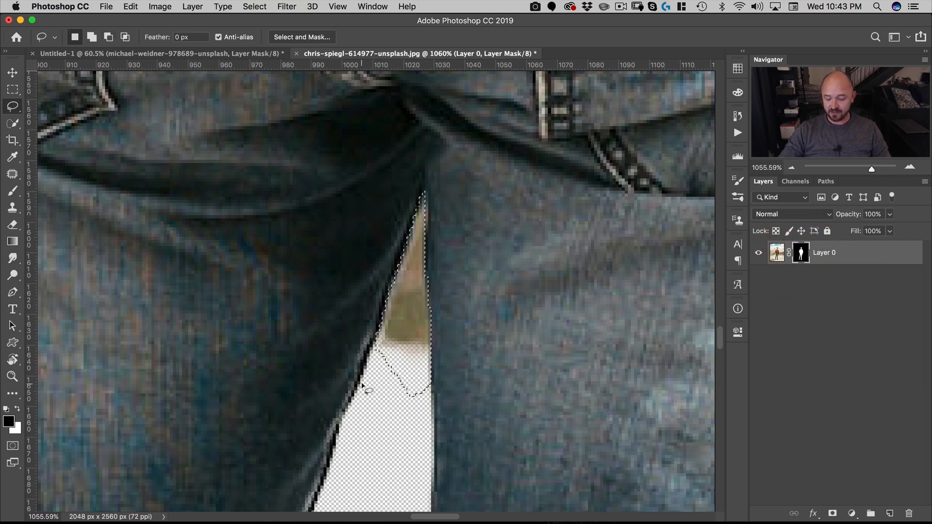
{"action": "key", "text": "alt+BackSpace"}
Lasso the leftover background patches beside the jacket's ribbed hem and jeans waist and fill them black on the layer mask.
{"action": "left_click_drag", "start_coordinate": [459, 259], "coordinate": [321, 432]}
{"action": "left_click", "coordinate": [493, 322]}
{"action": "left_click_drag", "start_coordinate": [348, 330], "coordinate": [413, 296]}
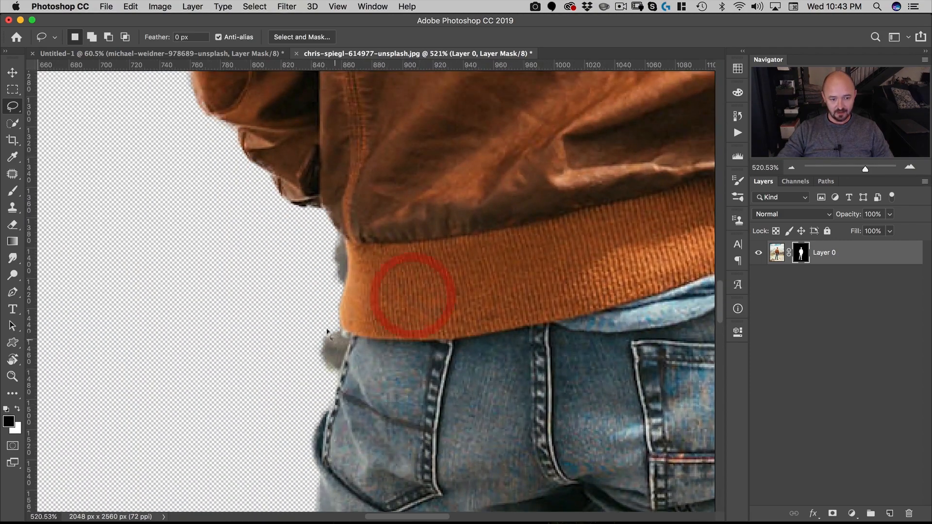
{"action": "left_click", "coordinate": [298, 254]}
{"action": "left_click_drag", "start_coordinate": [310, 240], "coordinate": [320, 233]}
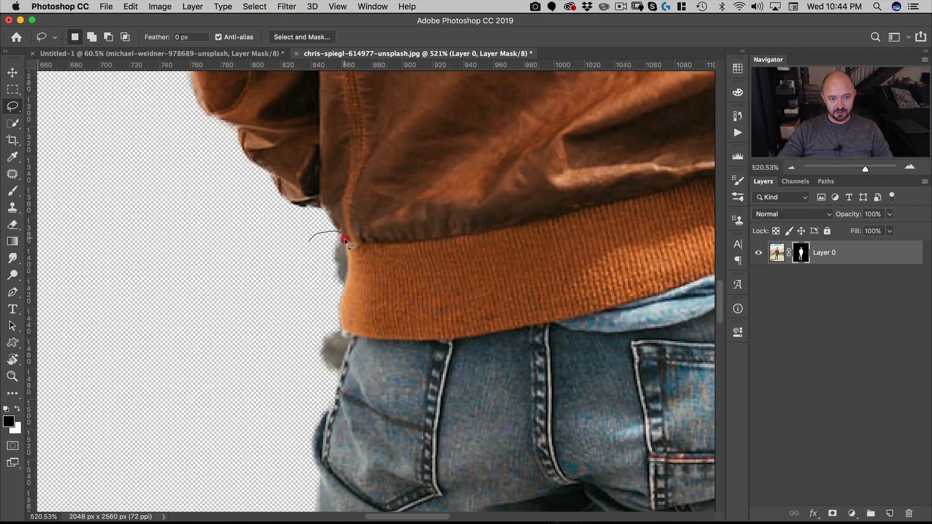
{"action": "left_click_drag", "start_coordinate": [346, 278], "coordinate": [344, 291]}
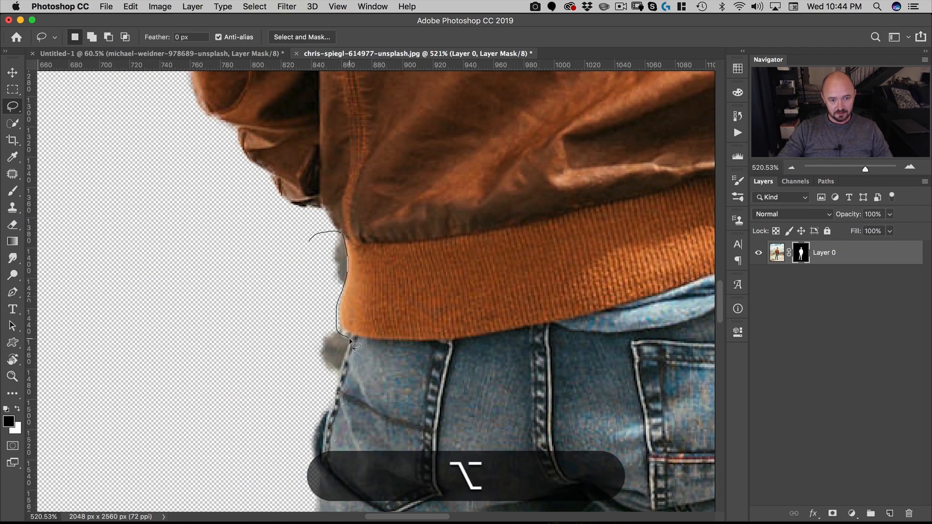
{"action": "left_click_drag", "start_coordinate": [350, 339], "coordinate": [350, 339]}
{"action": "left_click", "coordinate": [282, 378]}
{"action": "double_click", "coordinate": [261, 310]}
{"action": "key", "text": "alt+BackSpace"}
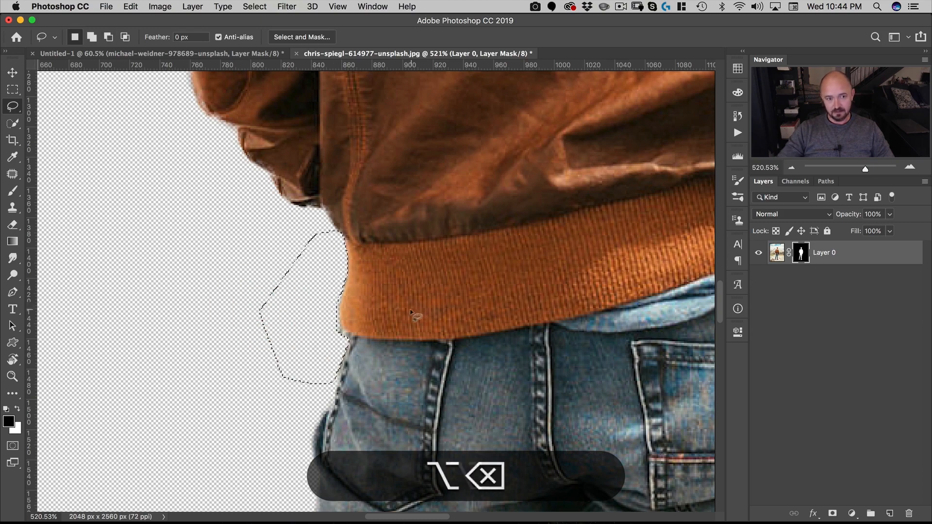
Lasso the long background gap between the jacket body and the man's right sleeve and mask it out with black.
{"action": "key", "text": "space"}
{"action": "left_click_drag", "start_coordinate": [594, 178], "coordinate": [89, 260]}
{"action": "left_click_drag", "start_coordinate": [353, 196], "coordinate": [368, 413]}
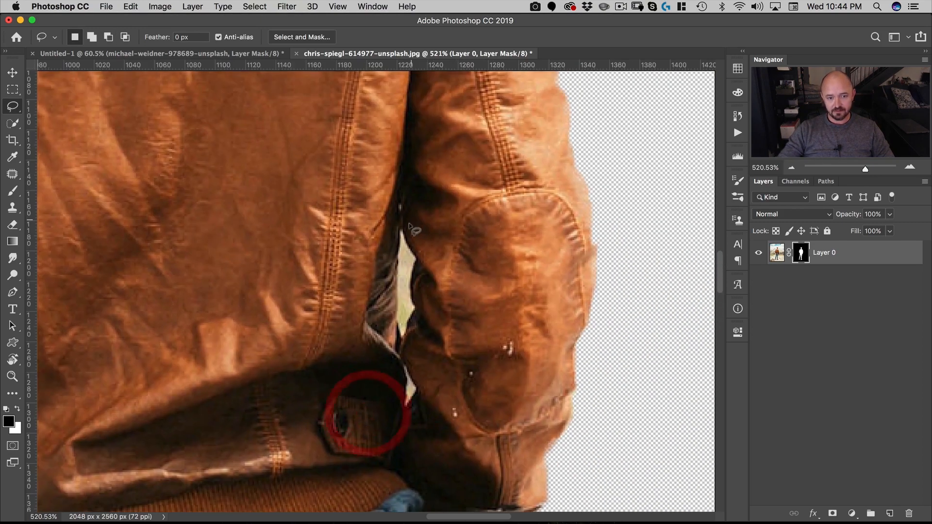
{"action": "key", "text": "super+space"}
{"action": "left_click_drag", "start_coordinate": [407, 327], "coordinate": [433, 312]}
{"action": "key", "text": "alt"}
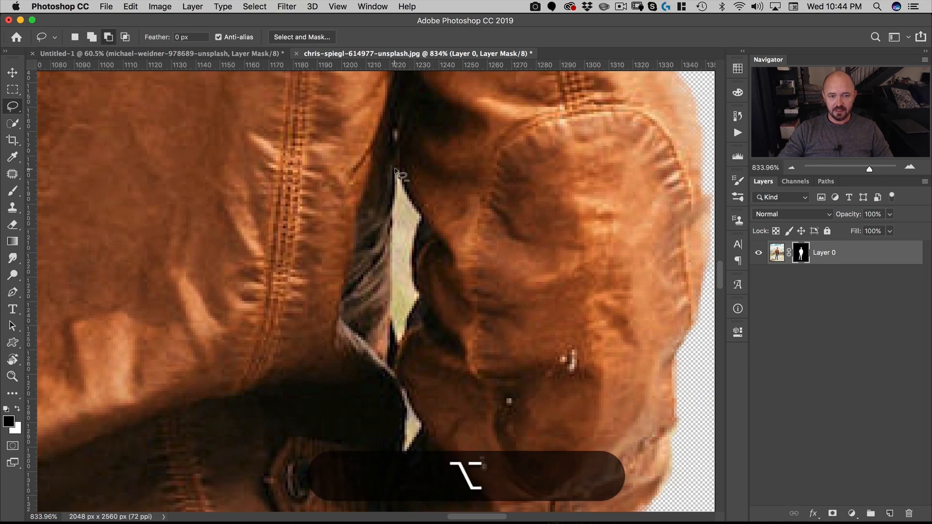
{"action": "left_click", "coordinate": [396, 169], "text": "alt"}
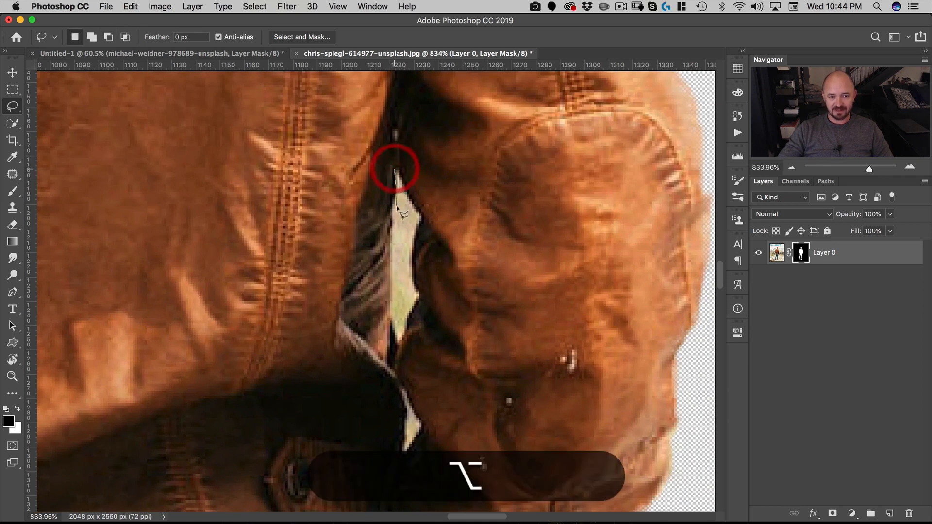
{"action": "left_click", "coordinate": [393, 212], "text": "alt"}
{"action": "left_click", "coordinate": [394, 266], "text": "alt"}
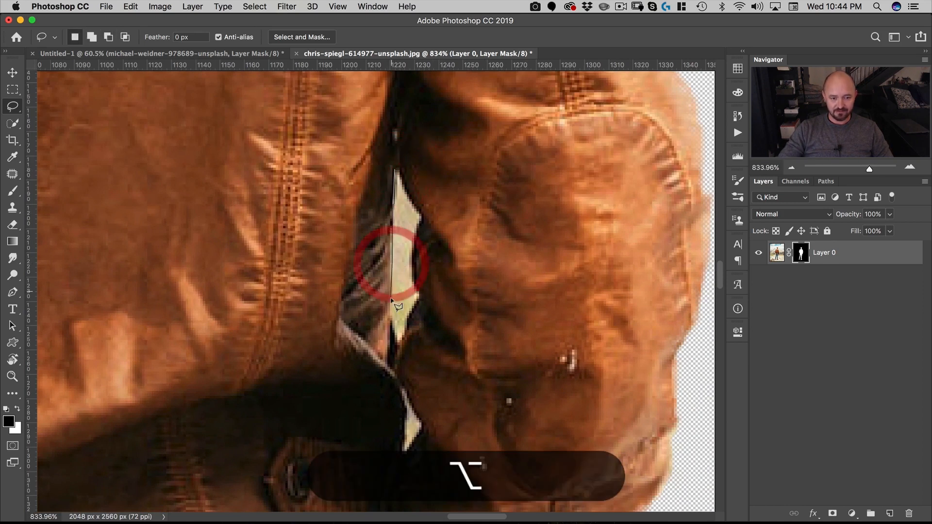
{"action": "left_click", "coordinate": [391, 298], "text": "alt"}
{"action": "left_click", "coordinate": [389, 316], "text": "alt"}
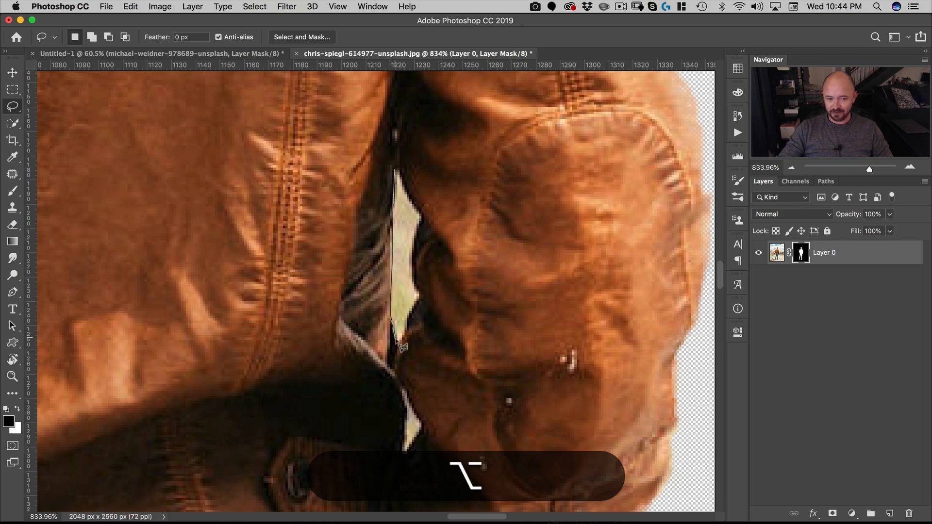
{"action": "mouse_move", "coordinate": [402, 333]}
{"action": "left_mouse_down"}
{"action": "mouse_move", "coordinate": [417, 297]}
{"action": "mouse_move", "coordinate": [409, 247]}
{"action": "mouse_move", "coordinate": [424, 217]}
{"action": "mouse_move", "coordinate": [419, 226]}
{"action": "mouse_move", "coordinate": [396, 169]}
{"action": "left_mouse_up"}
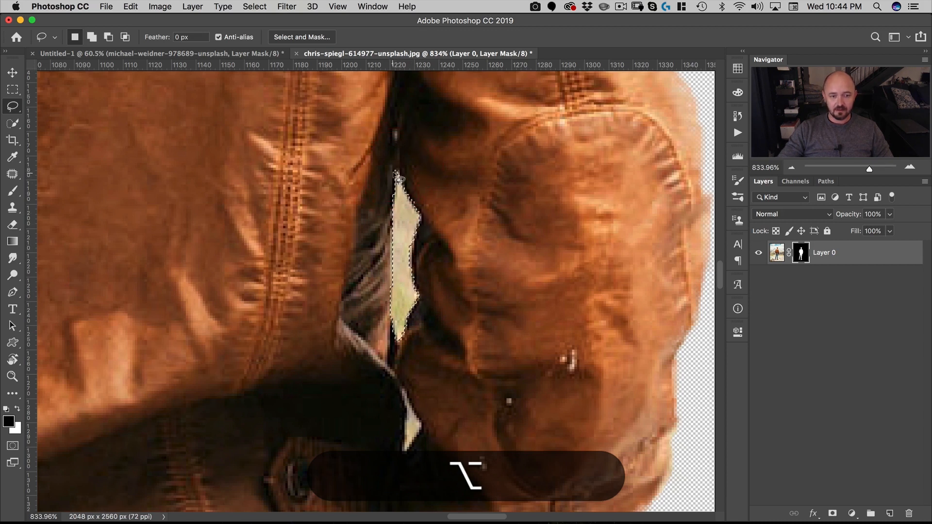
{"action": "key", "text": "alt+BackSpace"}
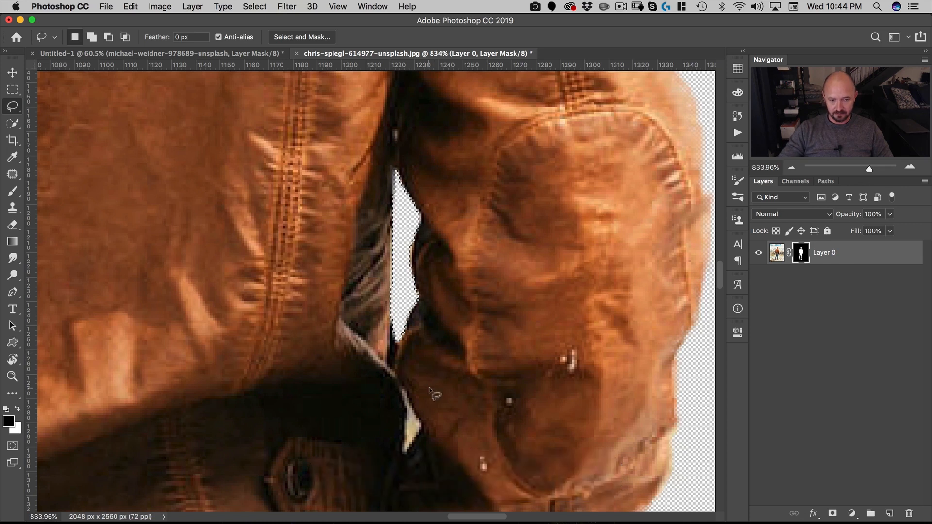
Lasso the small background gap lower down between jacket and sleeve, mask it out with black, and clear the selection.
{"action": "left_click", "coordinate": [430, 392]}
{"action": "mouse_move", "coordinate": [403, 398]}
{"action": "left_mouse_down"}
{"action": "mouse_move", "coordinate": [403, 452]}
{"action": "mouse_move", "coordinate": [420, 424]}
{"action": "left_mouse_up"}
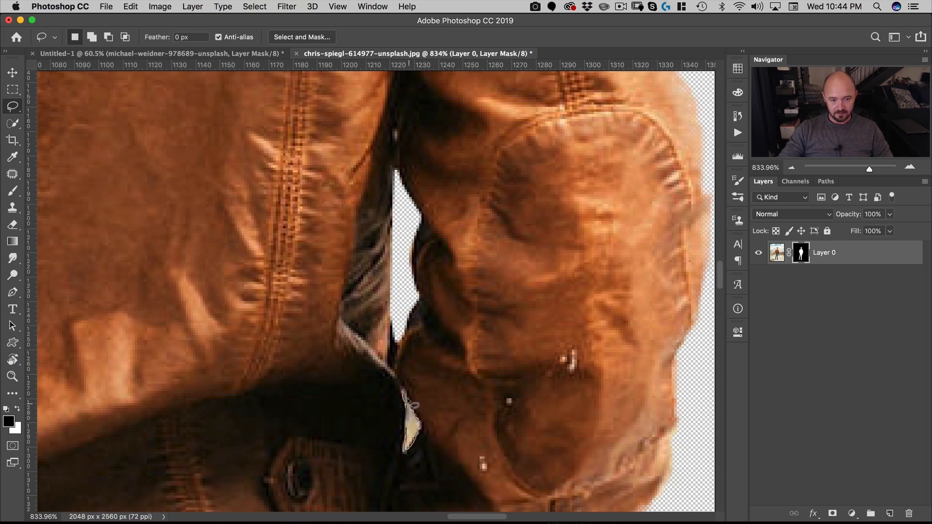
{"action": "key", "text": "alt+BackSpace"}
{"action": "key", "text": "super+d"}
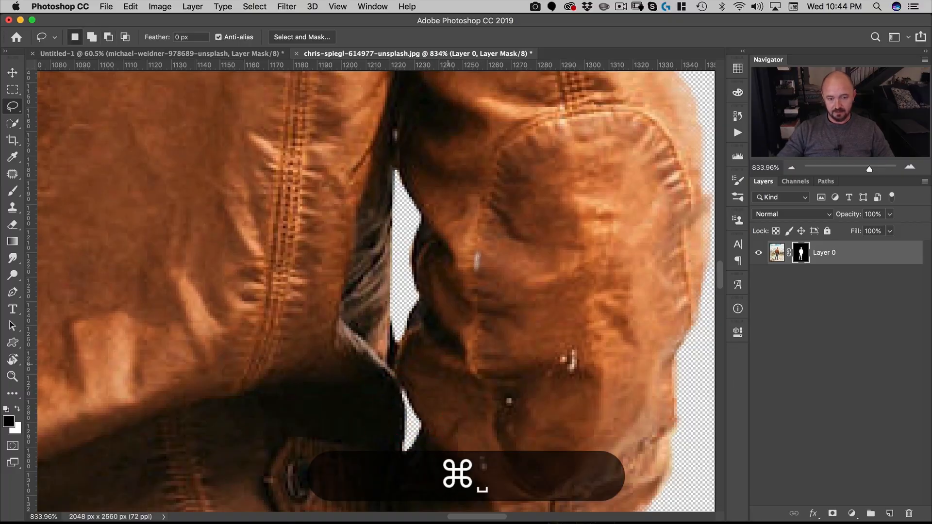
Convert the masked layer of the cut-out man to a Smart Object.
{"action": "left_click_drag", "start_coordinate": [504, 188], "coordinate": [436, 485]}
{"action": "left_click_drag", "start_coordinate": [516, 228], "coordinate": [461, 312]}
{"action": "left_click_drag", "start_coordinate": [520, 269], "coordinate": [501, 284]}
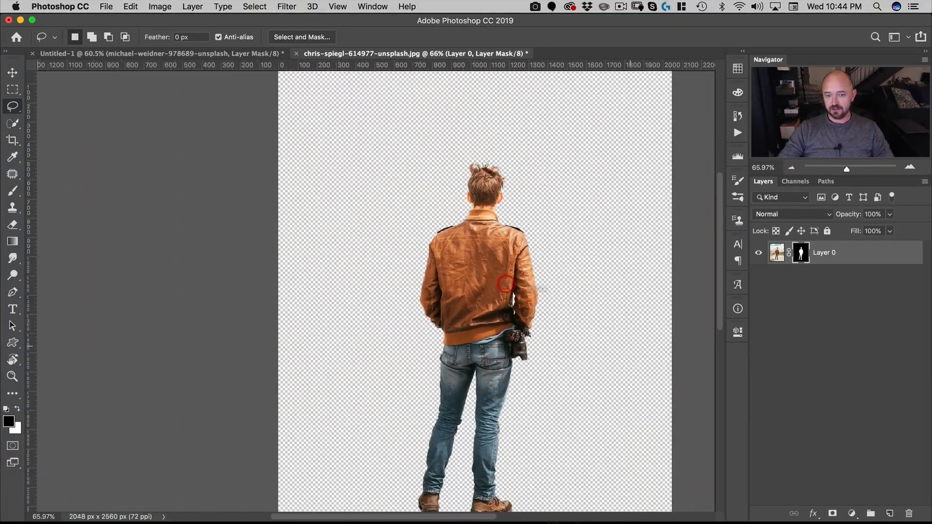
{"action": "right_click", "coordinate": [833, 264]}
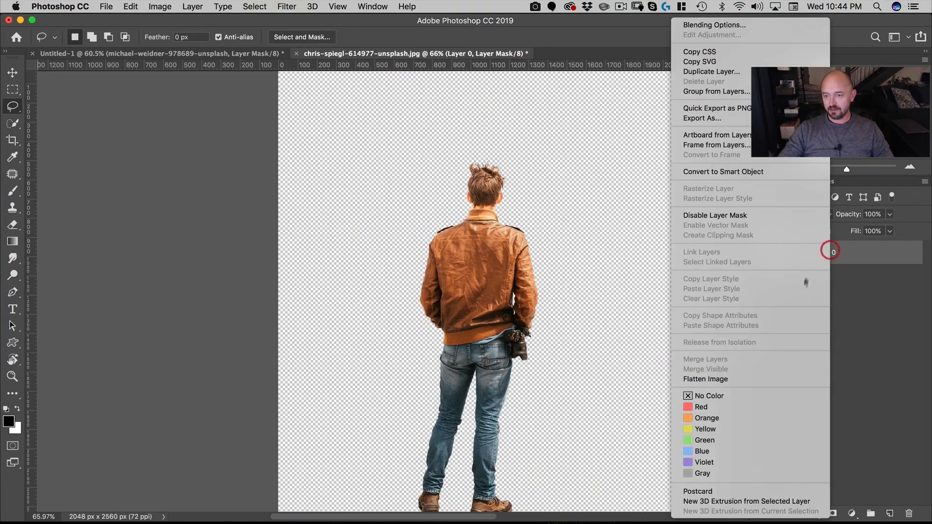
{"action": "left_click", "coordinate": [714, 173]}
Copy the cut-out man into the Untitled-1 document and place his layer above all the landscape and sky layers.
{"action": "key", "text": "v"}
{"action": "left_click_drag", "start_coordinate": [325, 55], "coordinate": [350, 125]}
{"action": "left_click_drag", "start_coordinate": [447, 241], "coordinate": [490, 248]}
{"action": "left_click_drag", "start_coordinate": [377, 256], "coordinate": [235, 241]}
{"action": "left_click_drag", "start_coordinate": [277, 317], "coordinate": [423, 286]}
{"action": "left_click", "coordinate": [794, 298]}
{"action": "left_click_drag", "start_coordinate": [794, 298], "coordinate": [808, 246]}
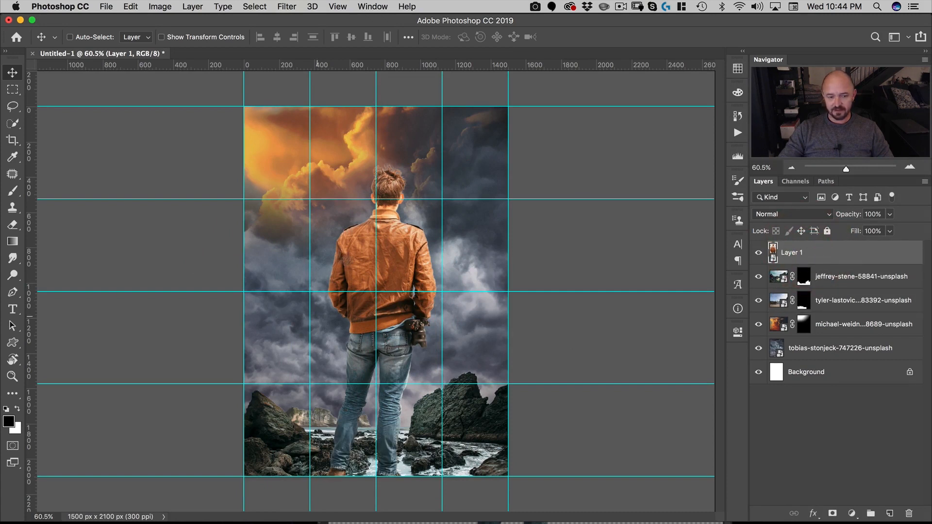
Raise the man so his boots stand on the foreground rocks and flip him horizontally with Free Transform.
{"action": "left_click_drag", "start_coordinate": [387, 268], "coordinate": [399, 221]}
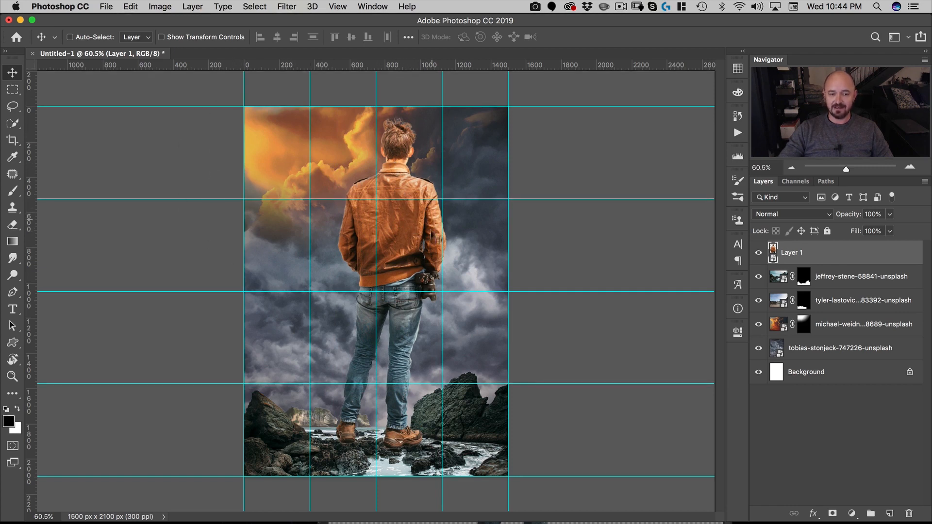
{"action": "key", "text": "super"}
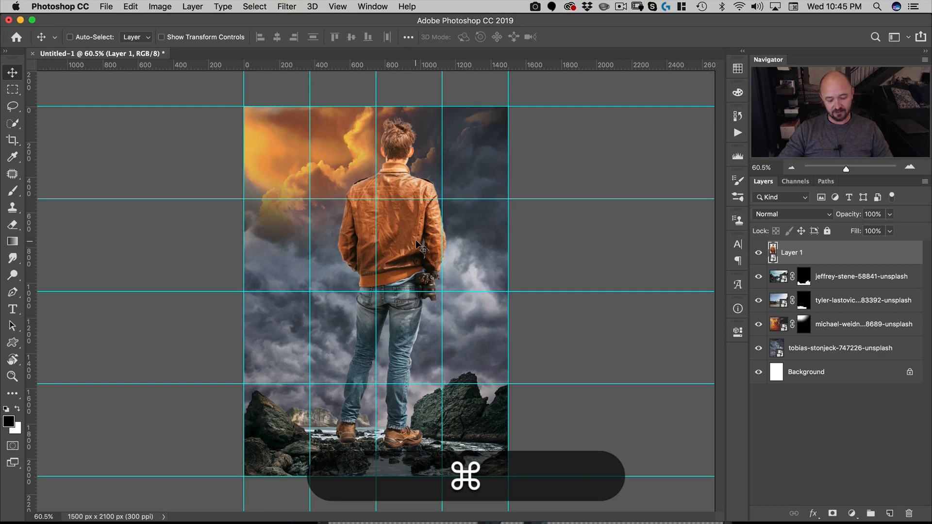
{"action": "key", "text": "super+t"}
{"action": "right_click", "coordinate": [415, 147]}
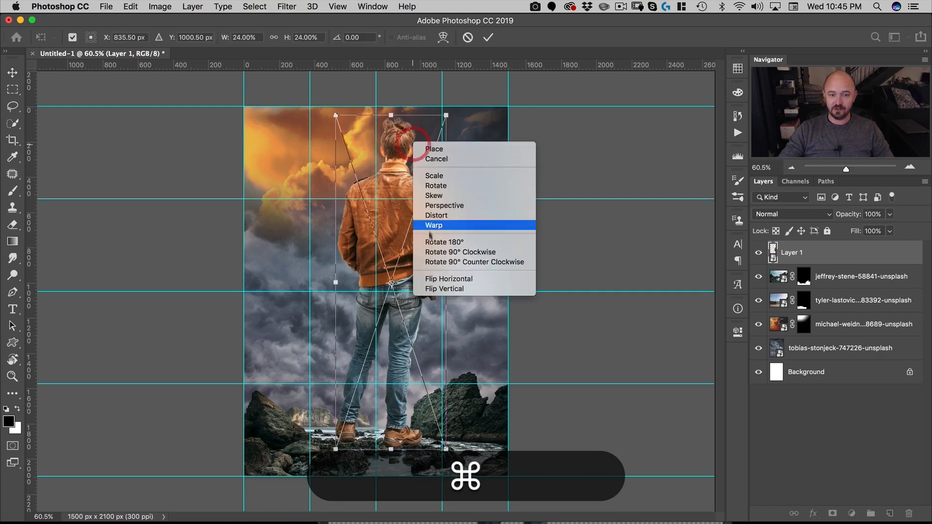
{"action": "left_click", "coordinate": [432, 282]}
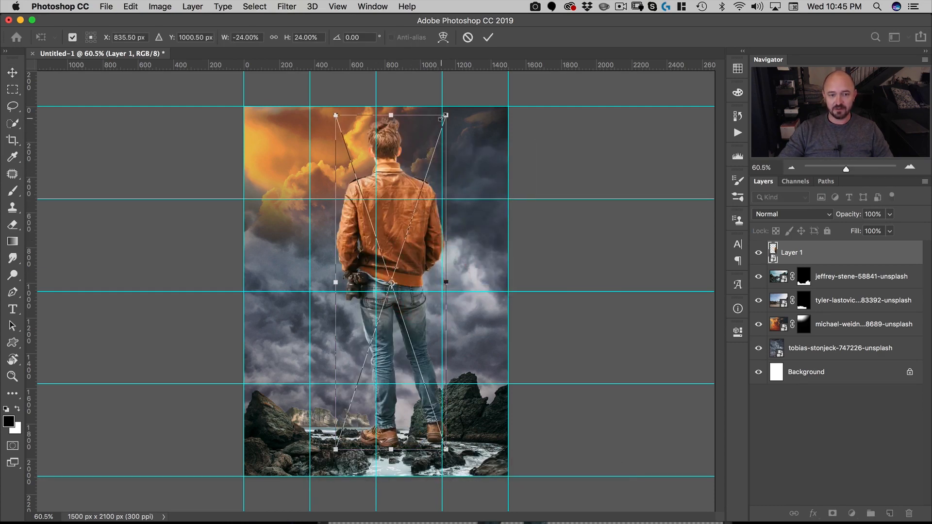
Scale the cut-out man down to about 4.7% and nudge him horizontally to X 777 px, just past the vertical centre guide.
{"action": "key", "text": "shift"}
{"action": "left_click_drag", "start_coordinate": [443, 118], "coordinate": [380, 400]}
{"action": "key", "text": "shift+Right"}
{"action": "key", "text": "shift+Right"}
{"action": "key", "text": "shift+Right"}
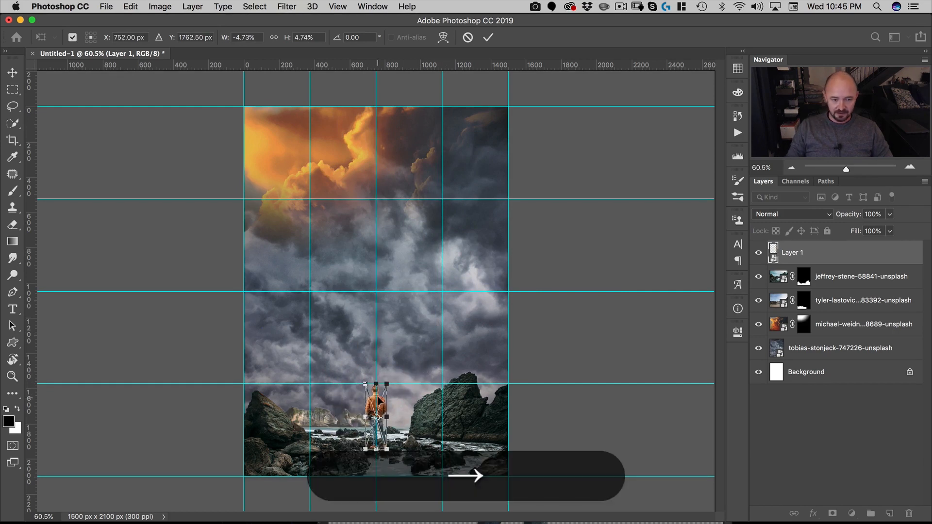
{"action": "key", "text": "shift+Left"}
{"action": "key", "text": "shift+Right"}
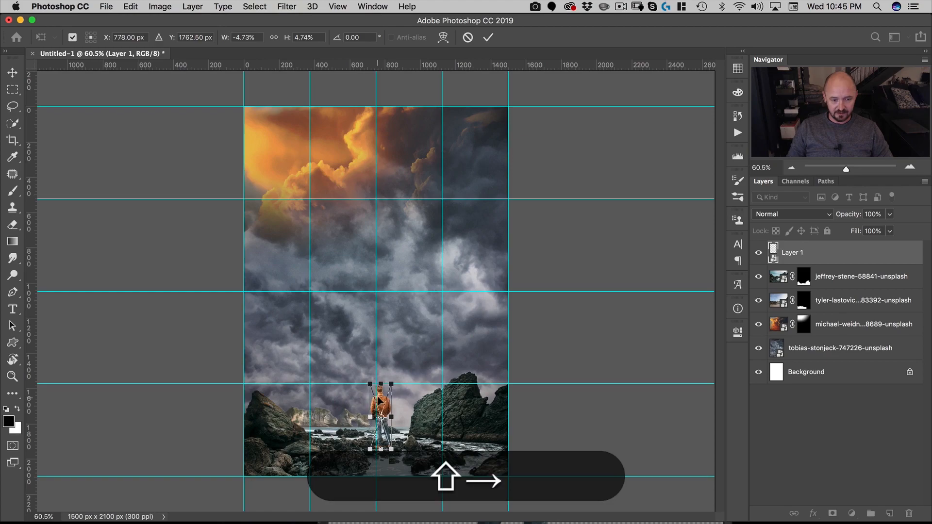
{"action": "key", "text": "Left"}
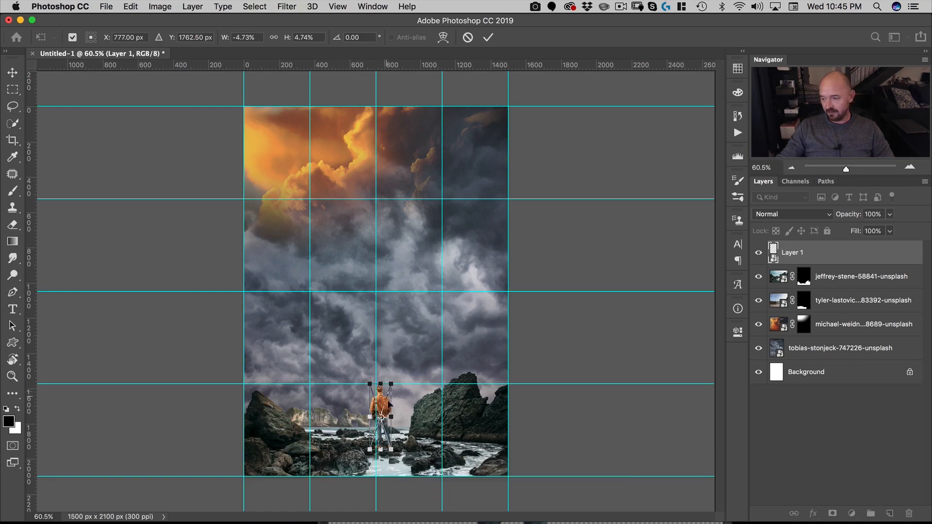
Fine-tune the man's scale to about 4.46% with his boots resting on the shore rocks, and commit the transform.
{"action": "key", "text": "super+space"}
{"action": "left_click_drag", "start_coordinate": [379, 430], "coordinate": [427, 290]}
{"action": "left_click_drag", "start_coordinate": [376, 320], "coordinate": [412, 287]}
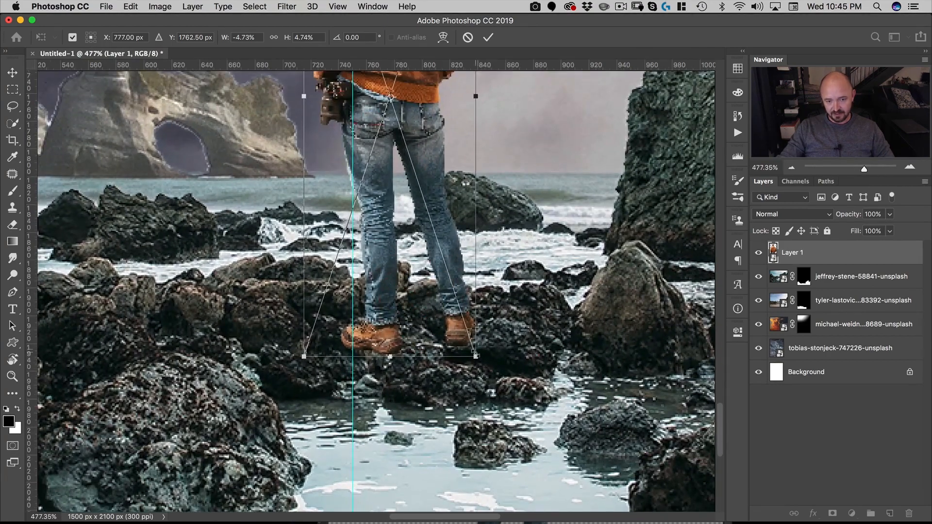
{"action": "left_click_drag", "start_coordinate": [474, 357], "coordinate": [458, 333]}
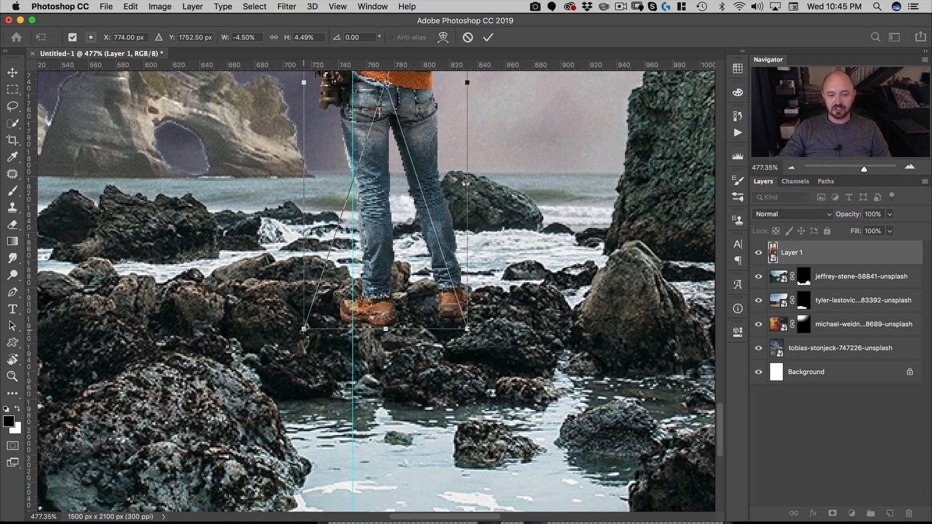
{"action": "left_click_drag", "start_coordinate": [303, 329], "coordinate": [305, 327]}
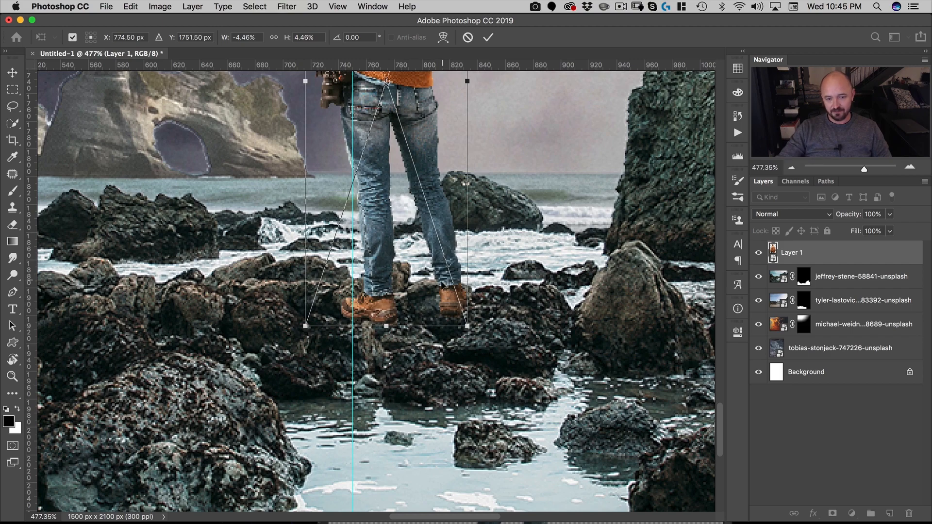
{"action": "mouse_move", "coordinate": [441, 282]}
{"action": "left_mouse_down"}
{"action": "mouse_move", "coordinate": [433, 273]}
{"action": "mouse_move", "coordinate": [385, 304]}
{"action": "left_mouse_up"}
{"action": "double_click", "coordinate": [428, 278]}
{"action": "left_click_drag", "start_coordinate": [497, 214], "coordinate": [454, 338]}
{"action": "left_click_drag", "start_coordinate": [516, 239], "coordinate": [475, 308]}
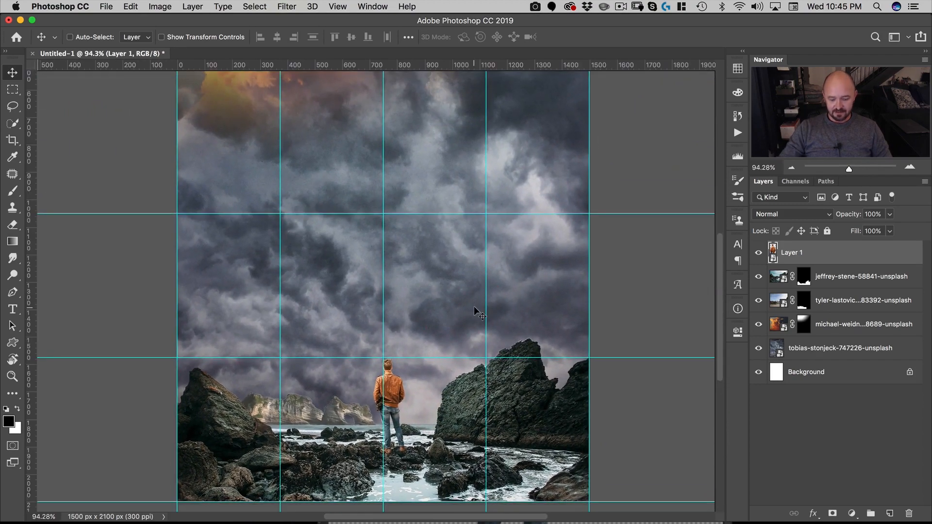
Open the deer photo whose file name ends in 190105-unsplash.jpg from the assets folder.
{"action": "key", "text": "super+o"}
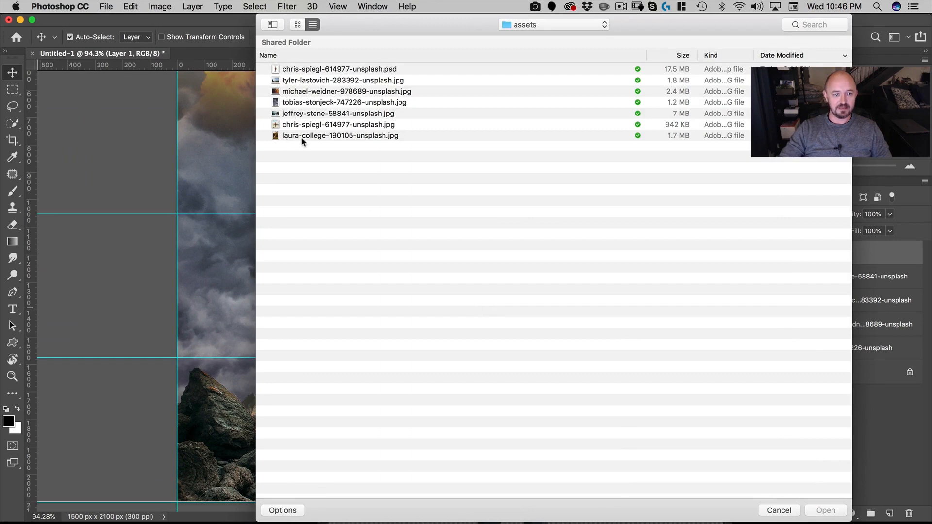
{"action": "double_click", "coordinate": [315, 136]}
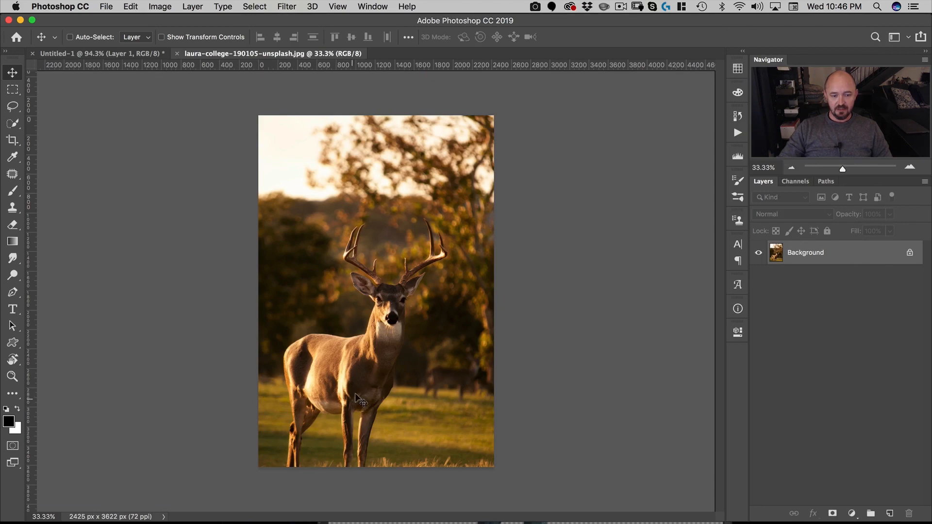
{"action": "left_click_drag", "start_coordinate": [355, 386], "coordinate": [403, 334]}
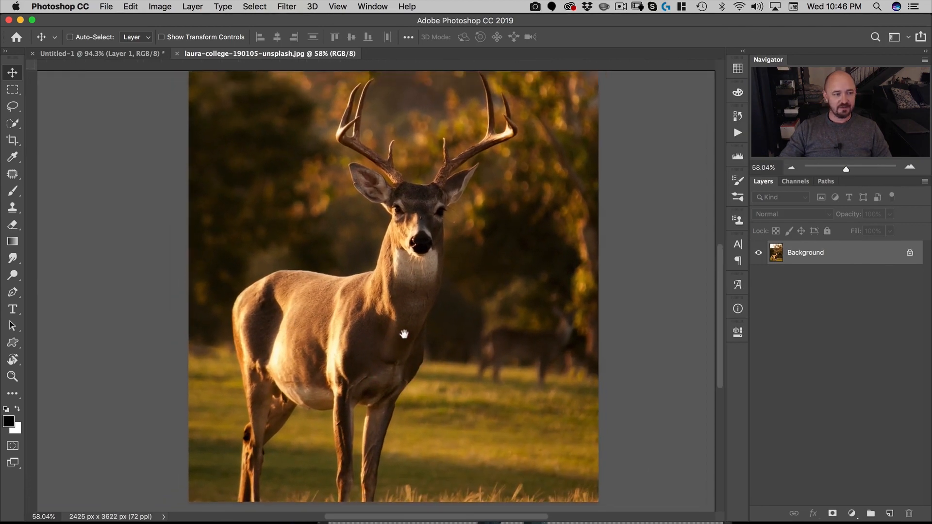
Select the deer automatically with the Select Subject command.
{"action": "key", "text": "w"}
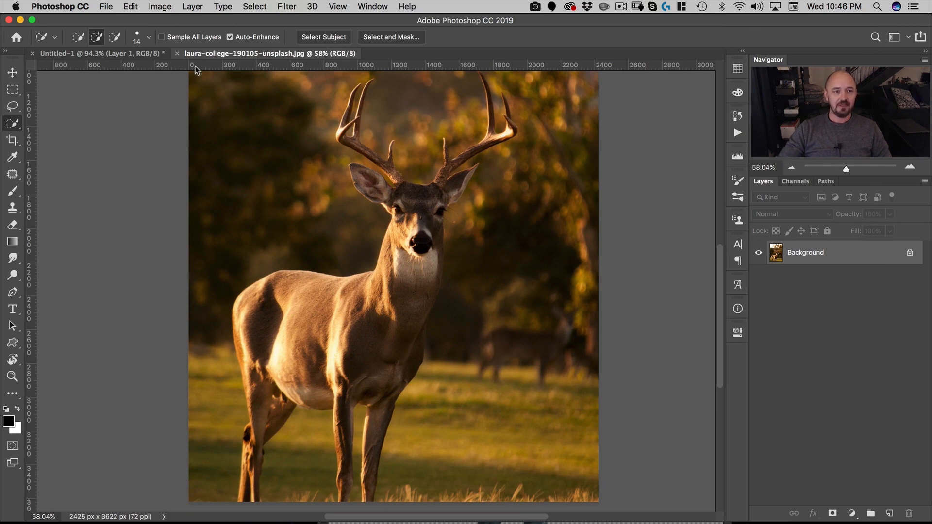
{"action": "left_click", "coordinate": [254, 7]}
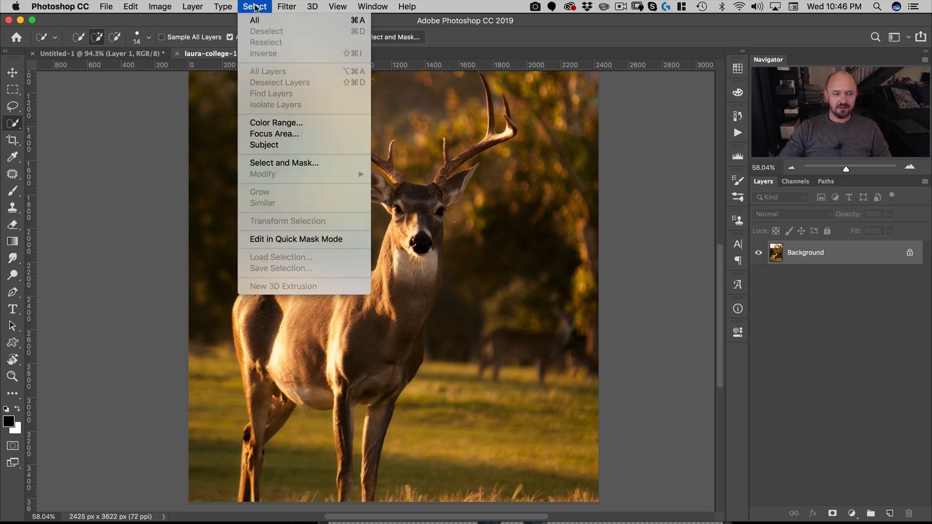
{"action": "left_click", "coordinate": [282, 146]}
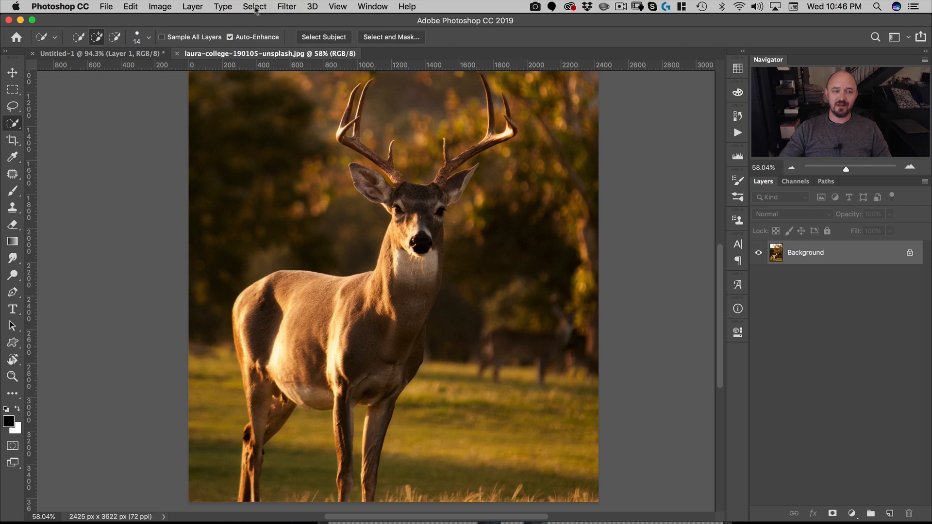
{"action": "key", "text": "w"}
{"action": "key", "text": "w"}
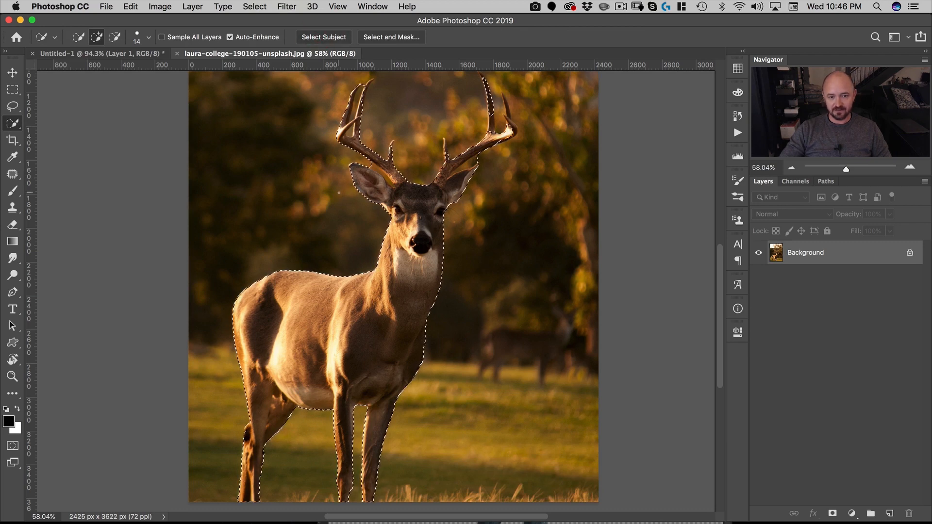
Show the deer selection as a Quick Mask overlay with the whole head and antlers in view.
{"action": "key", "text": "space"}
{"action": "mouse_move", "coordinate": [400, 281]}
{"action": "left_mouse_down"}
{"action": "mouse_move", "coordinate": [399, 226]}
{"action": "mouse_move", "coordinate": [410, 268]}
{"action": "mouse_move", "coordinate": [404, 297]}
{"action": "left_mouse_up"}
{"action": "left_click_drag", "start_coordinate": [461, 269], "coordinate": [447, 287]}
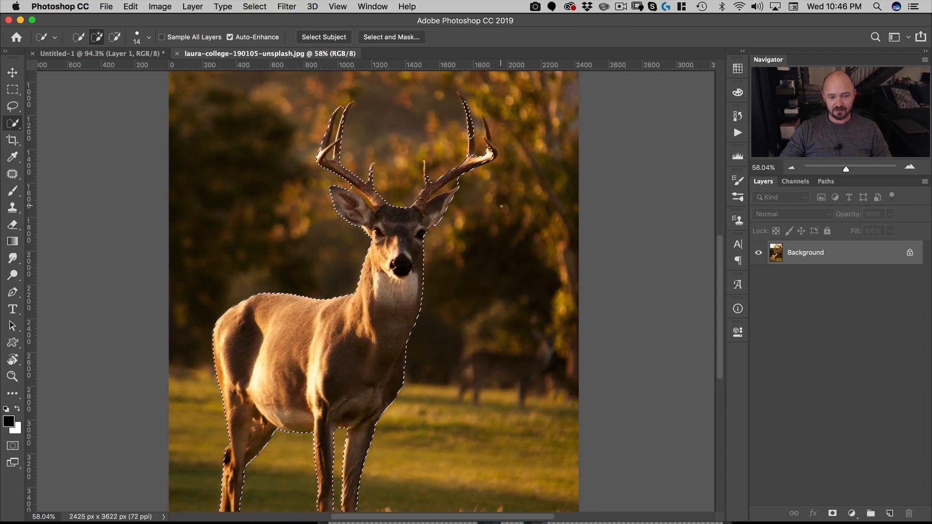
{"action": "key", "text": "q"}
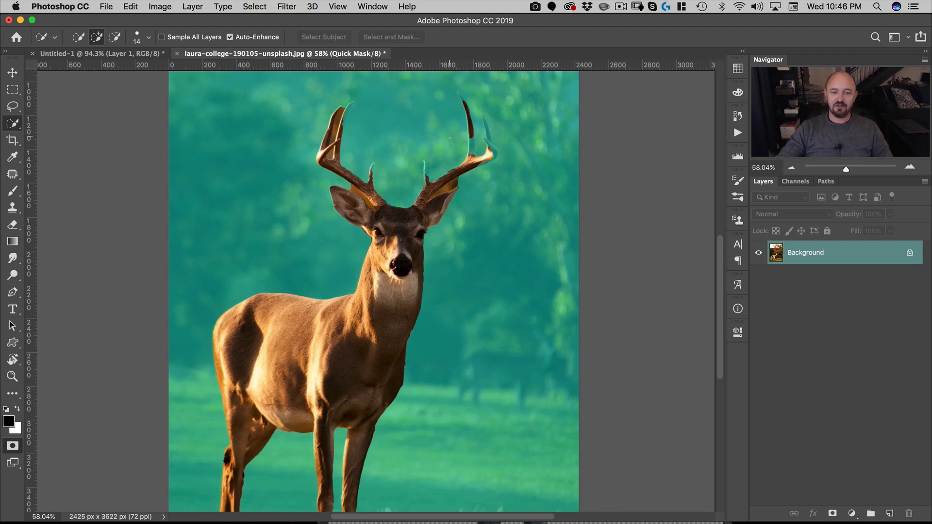
{"action": "left_click_drag", "start_coordinate": [439, 190], "coordinate": [506, 153]}
{"action": "left_click_drag", "start_coordinate": [484, 193], "coordinate": [474, 266]}
{"action": "left_click_drag", "start_coordinate": [462, 248], "coordinate": [485, 231]}
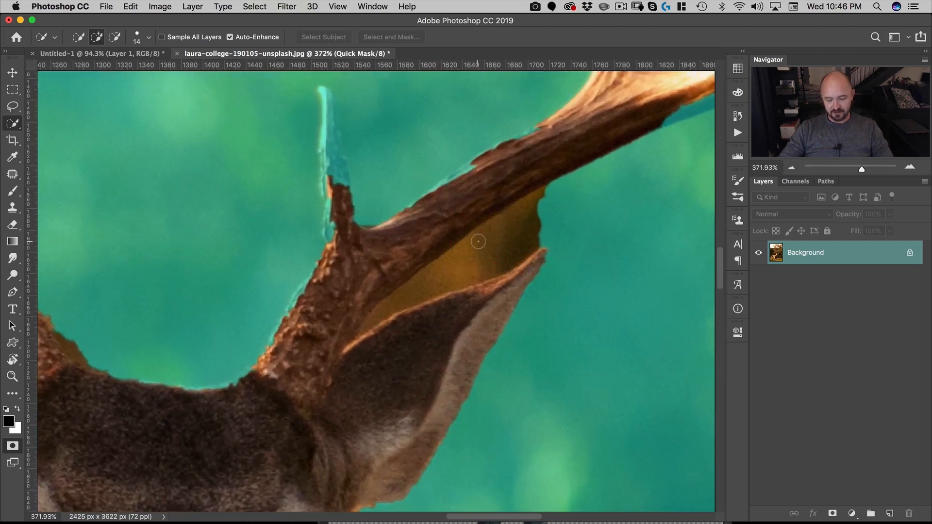
{"action": "key", "text": "l"}
{"action": "left_click", "coordinate": [553, 182], "text": "alt"}
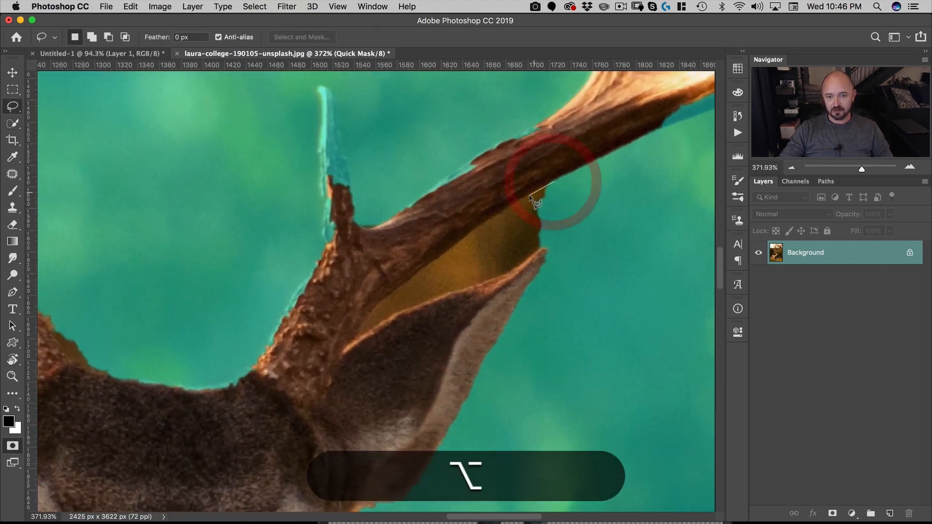
{"action": "left_click", "coordinate": [523, 198], "text": "alt"}
{"action": "left_click", "coordinate": [470, 232], "text": "alt"}
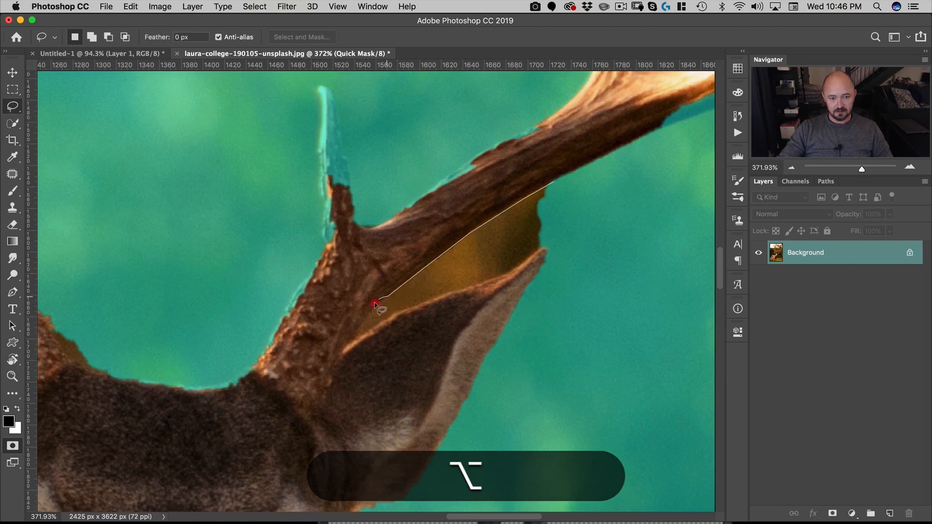
{"action": "left_click_drag", "start_coordinate": [363, 324], "coordinate": [363, 330]}
{"action": "left_click", "coordinate": [464, 264]}
{"action": "left_click_drag", "start_coordinate": [460, 263], "coordinate": [412, 275]}
{"action": "left_click_drag", "start_coordinate": [496, 237], "coordinate": [500, 370]}
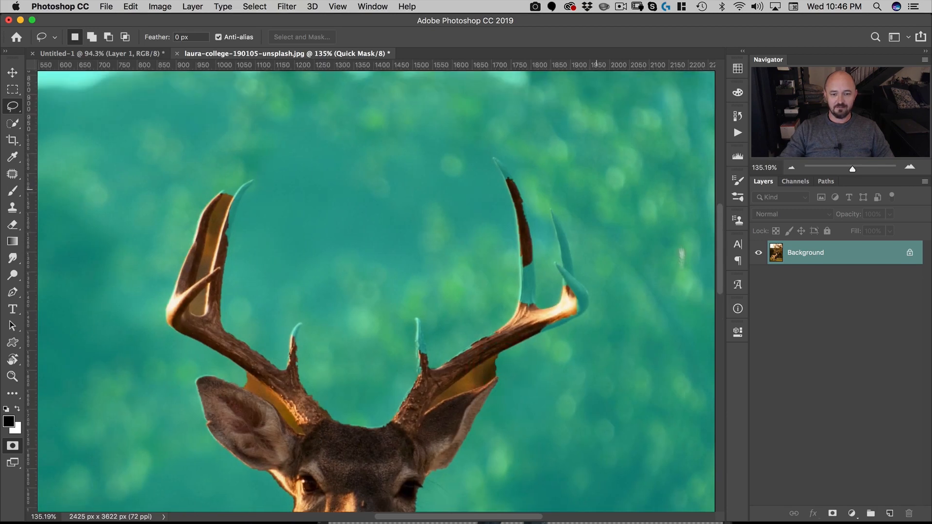
Start a Pen tool path where the right-hand antler meets the ear and trace along the antler's lower edge.
{"action": "left_click_drag", "start_coordinate": [386, 450], "coordinate": [440, 337]}
{"action": "key", "text": "p"}
{"action": "mouse_move", "coordinate": [455, 293]}
{"action": "left_mouse_down"}
{"action": "mouse_move", "coordinate": [465, 283]}
{"action": "mouse_move", "coordinate": [460, 297]}
{"action": "left_mouse_up"}
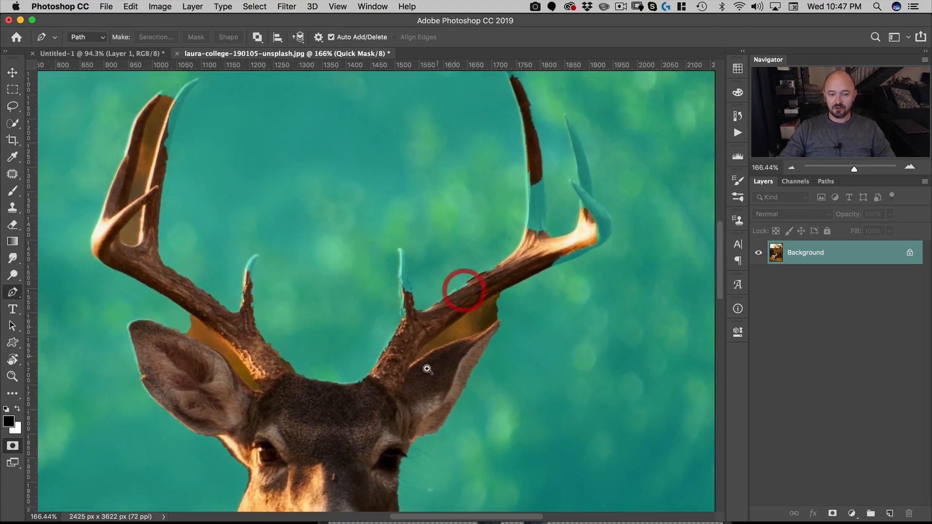
{"action": "mouse_move", "coordinate": [428, 368]}
{"action": "left_mouse_down"}
{"action": "mouse_move", "coordinate": [461, 327]}
{"action": "mouse_move", "coordinate": [418, 358]}
{"action": "left_mouse_up"}
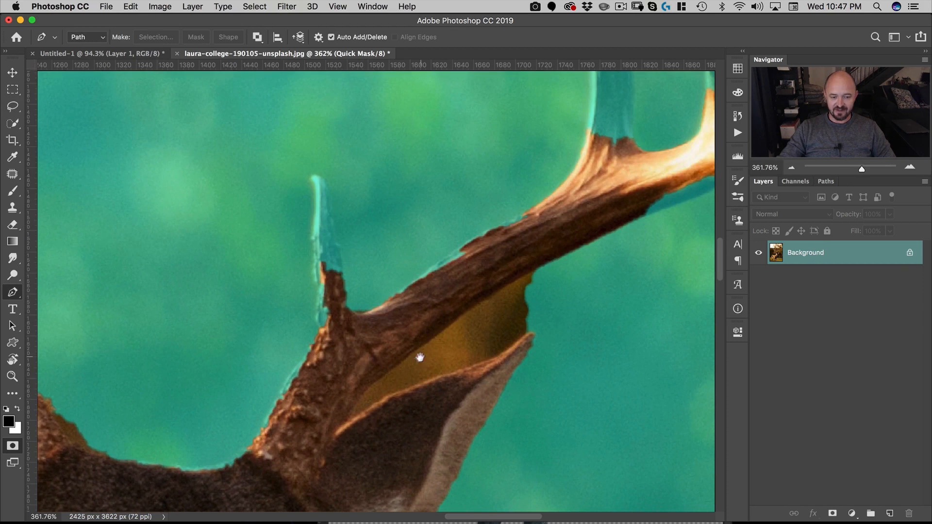
{"action": "left_click", "coordinate": [348, 420]}
{"action": "left_click_drag", "start_coordinate": [364, 391], "coordinate": [374, 382]}
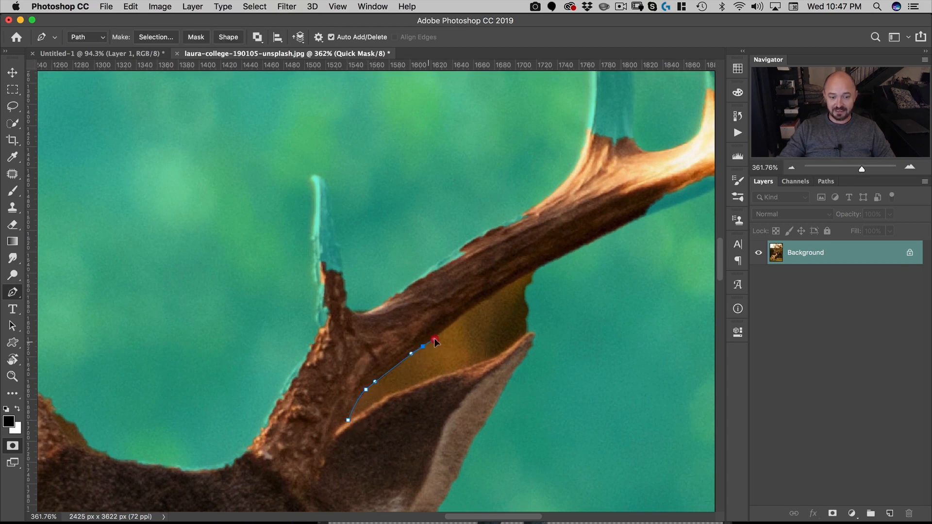
{"action": "mouse_move", "coordinate": [434, 321]}
{"action": "left_mouse_down"}
{"action": "mouse_move", "coordinate": [436, 401]}
{"action": "mouse_move", "coordinate": [466, 310]}
{"action": "mouse_move", "coordinate": [471, 386]}
{"action": "mouse_move", "coordinate": [450, 392]}
{"action": "mouse_move", "coordinate": [462, 370]}
{"action": "mouse_move", "coordinate": [446, 321]}
{"action": "mouse_move", "coordinate": [424, 327]}
{"action": "mouse_move", "coordinate": [444, 343]}
{"action": "mouse_move", "coordinate": [443, 291]}
{"action": "mouse_move", "coordinate": [419, 316]}
{"action": "mouse_move", "coordinate": [468, 338]}
{"action": "mouse_move", "coordinate": [446, 319]}
{"action": "mouse_move", "coordinate": [447, 330]}
{"action": "left_mouse_up"}
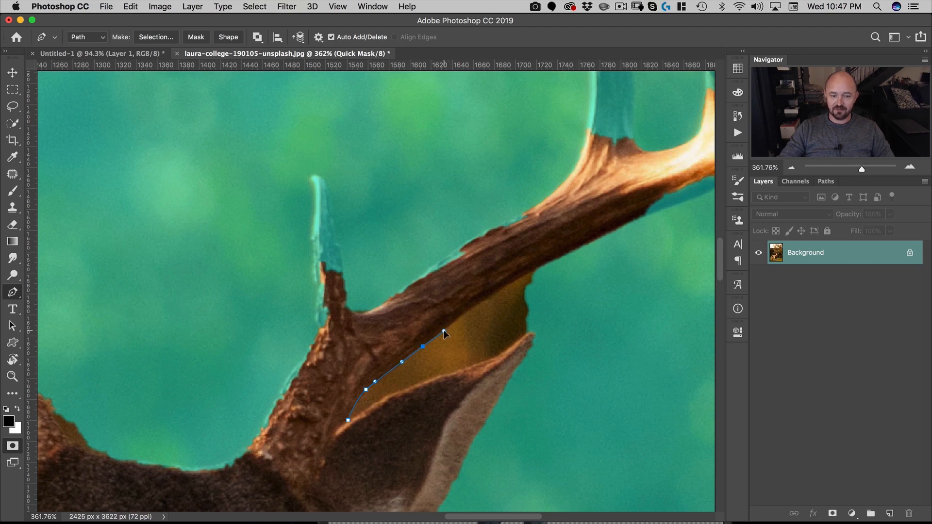
{"action": "left_click", "coordinate": [506, 287]}
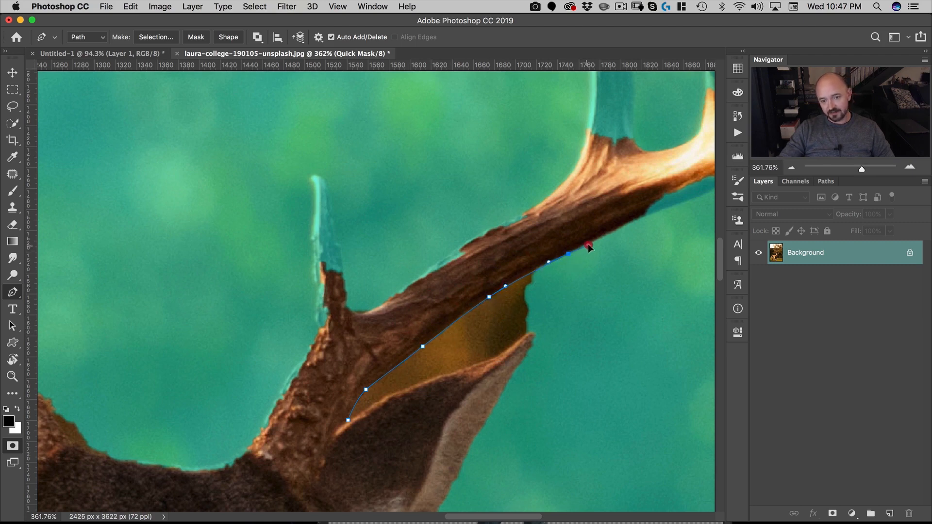
Continue the pen path along the antler's lower edge and around its outer bend.
{"action": "left_click_drag", "start_coordinate": [680, 219], "coordinate": [476, 348]}
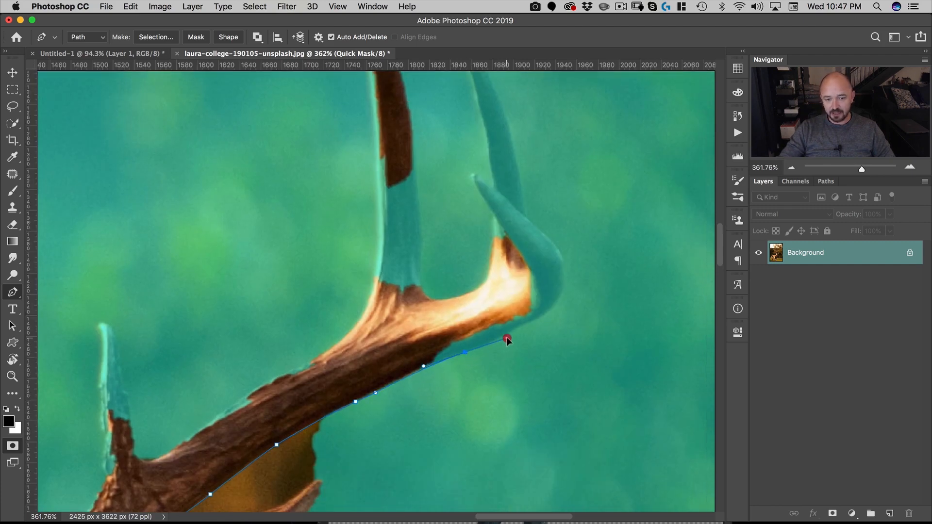
{"action": "left_click", "coordinate": [506, 338]}
{"action": "left_click_drag", "start_coordinate": [557, 306], "coordinate": [558, 305]}
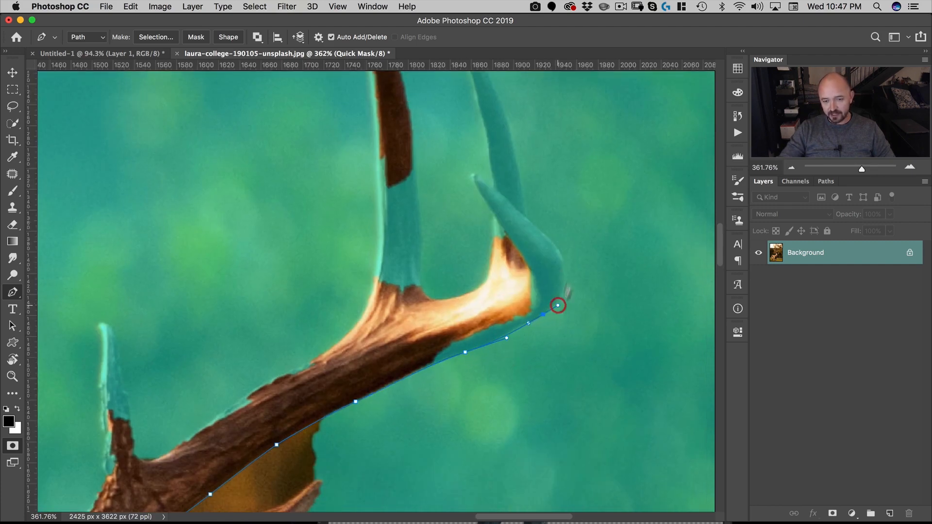
{"action": "left_click_drag", "start_coordinate": [533, 214], "coordinate": [548, 232]}
{"action": "key", "text": "super"}
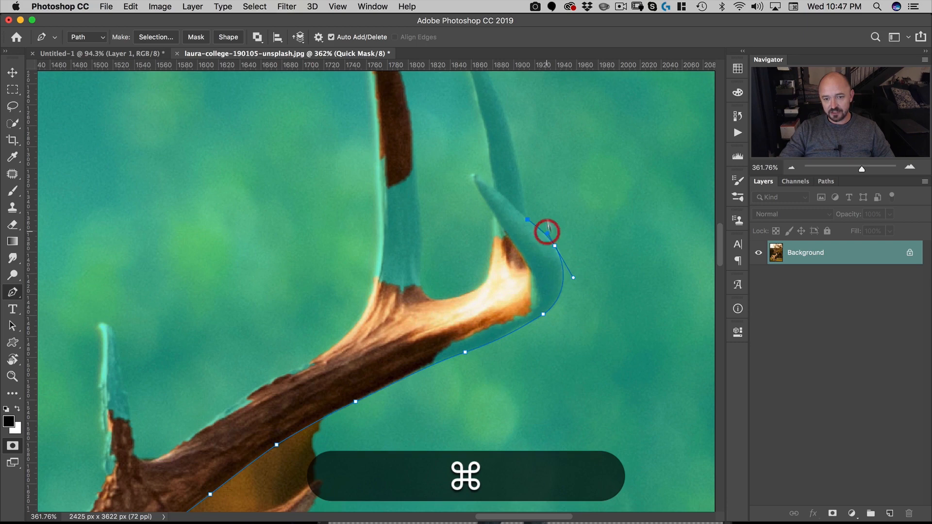
Trace the antler's outer rear tine up to its tip and back down its inner edge with the pen path.
{"action": "key", "text": "space"}
{"action": "left_click_drag", "start_coordinate": [529, 153], "coordinate": [553, 377]}
{"action": "left_click_drag", "start_coordinate": [508, 289], "coordinate": [481, 235]}
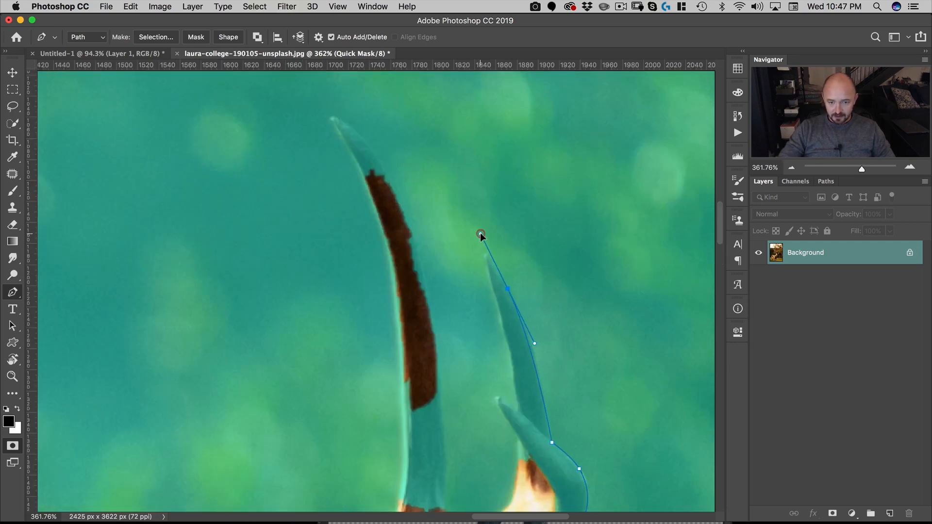
{"action": "left_click", "coordinate": [483, 252]}
{"action": "left_click", "coordinate": [495, 301]}
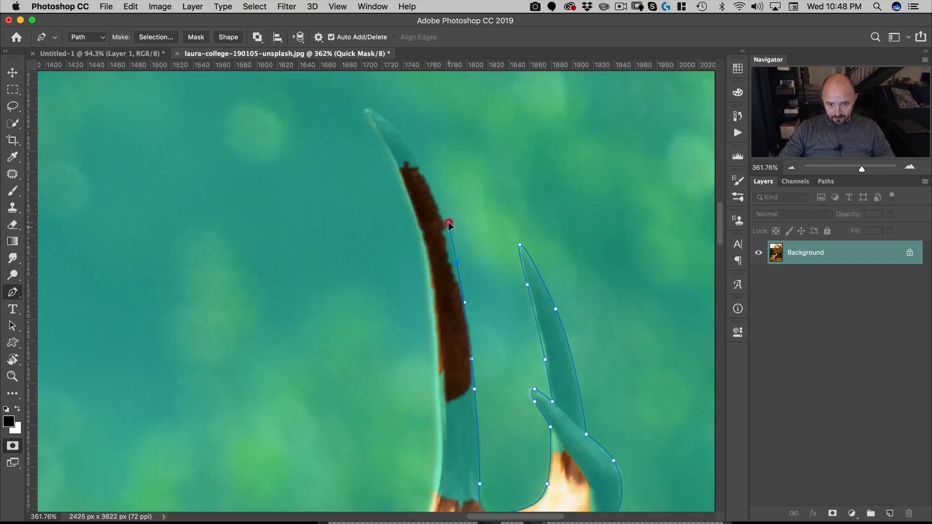
Extend the pen path around the tall tine, the antler's upper edge and brow tine, then onto the left-hand antler.
{"action": "left_click", "coordinate": [368, 109]}
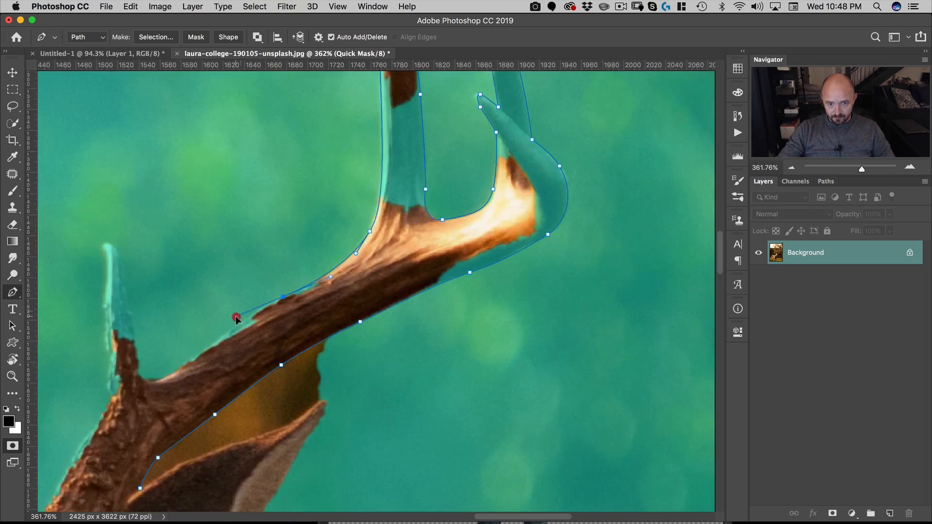
{"action": "left_click", "coordinate": [109, 250]}
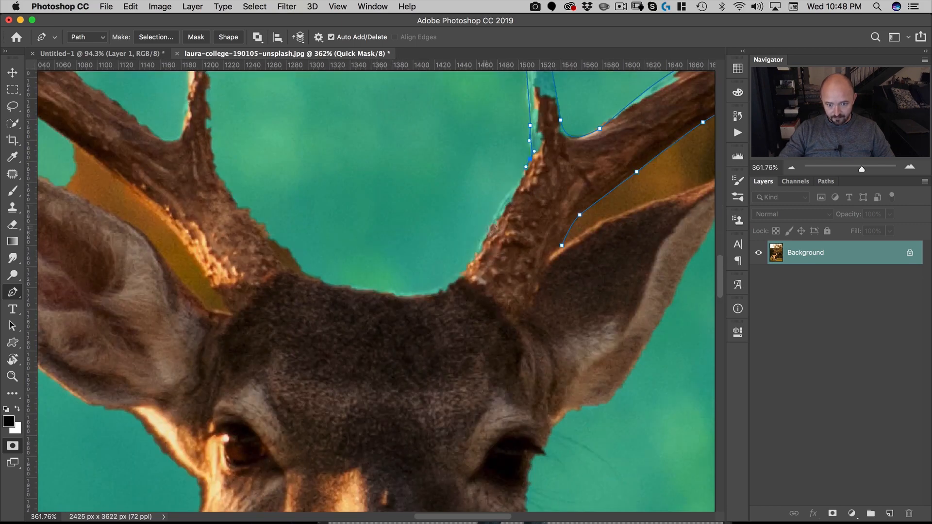
{"action": "left_click", "coordinate": [284, 263]}
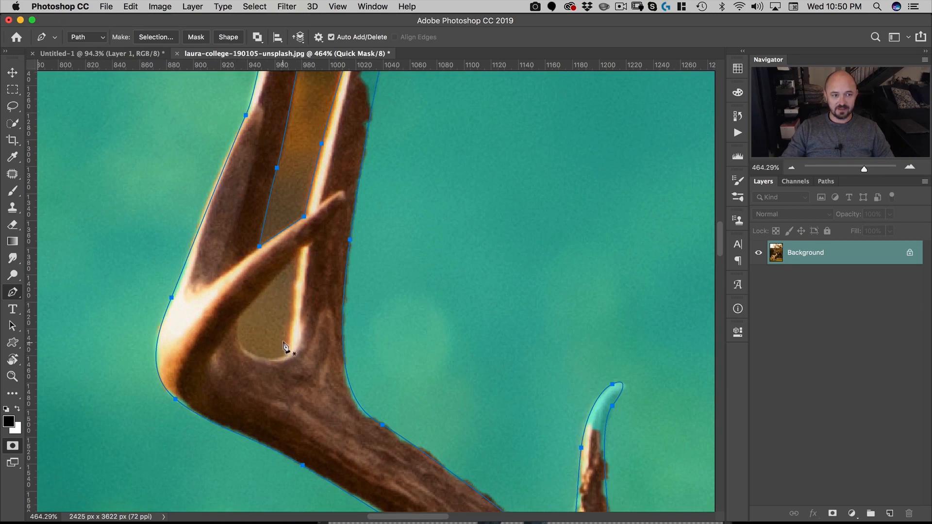
Trace a closed pen path around the small triangular gap between the left-hand antler's tines, keeping Exclude Overlapping Shapes as the path operation.
{"action": "left_click", "coordinate": [295, 254]}
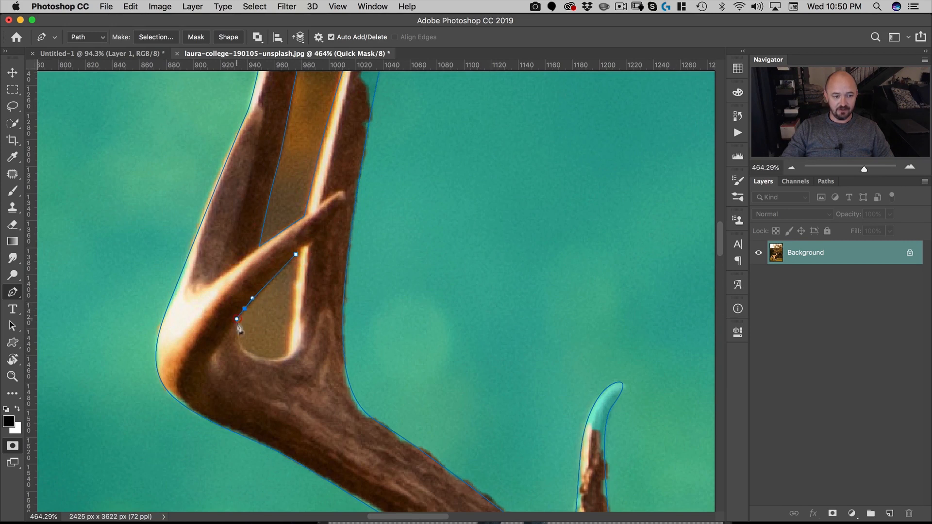
{"action": "left_click_drag", "start_coordinate": [242, 346], "coordinate": [286, 357]}
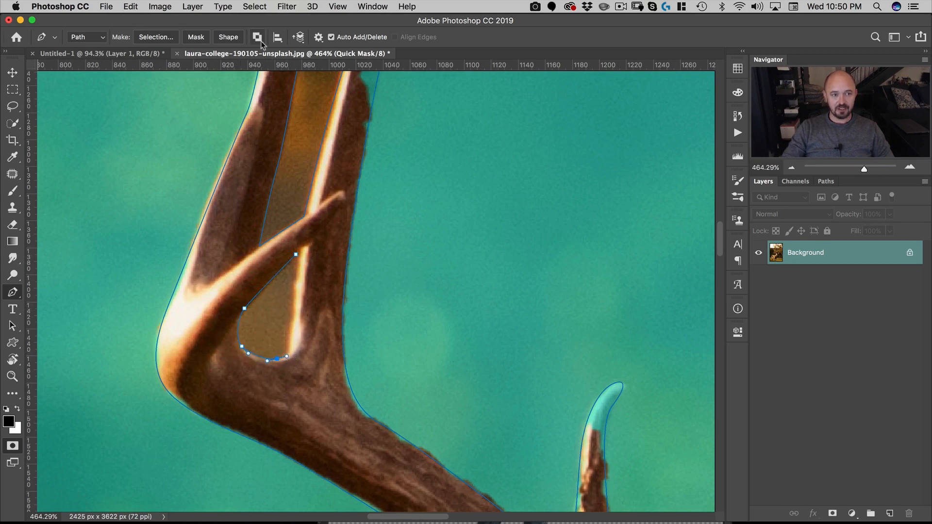
{"action": "left_click", "coordinate": [260, 42]}
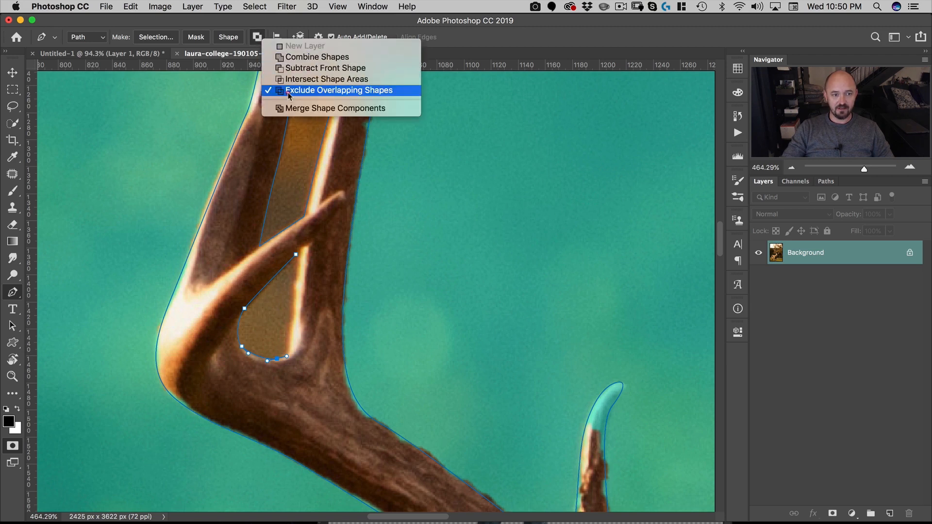
{"action": "left_click", "coordinate": [359, 91]}
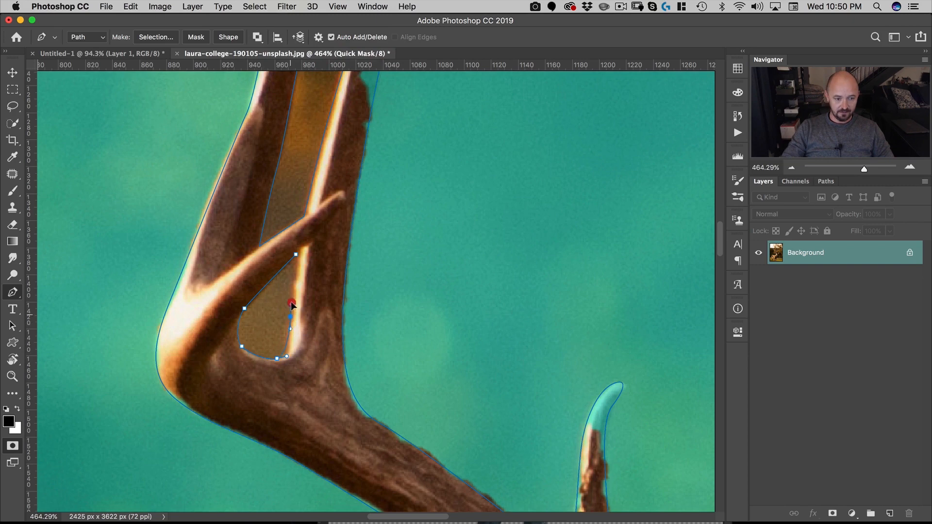
{"action": "left_click_drag", "start_coordinate": [292, 303], "coordinate": [291, 300]}
{"action": "left_click", "coordinate": [296, 254]}
Try to make a selection from the antler path with a 0.1 px feather radius and anti-aliasing.
{"action": "left_click_drag", "start_coordinate": [365, 237], "coordinate": [281, 309]}
{"action": "left_click_drag", "start_coordinate": [470, 253], "coordinate": [359, 228]}
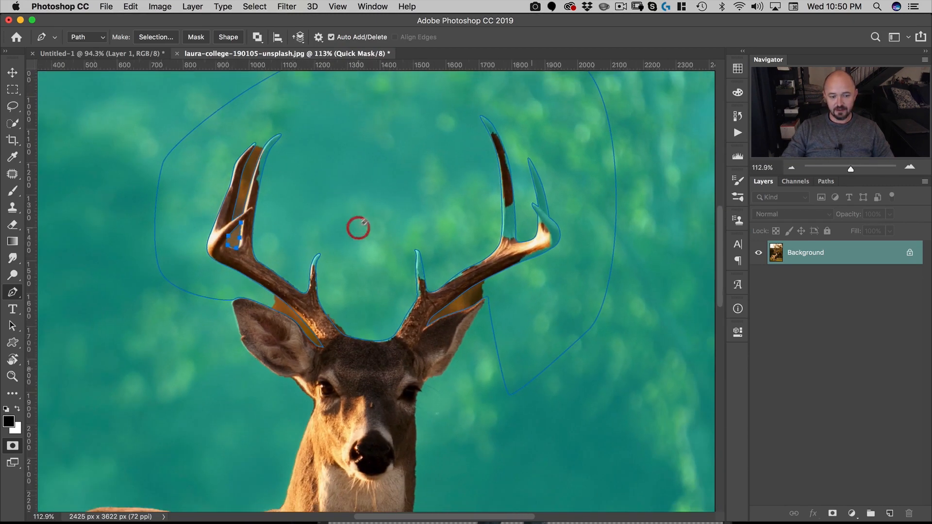
{"action": "right_click", "coordinate": [381, 183]}
{"action": "left_click", "coordinate": [397, 234]}
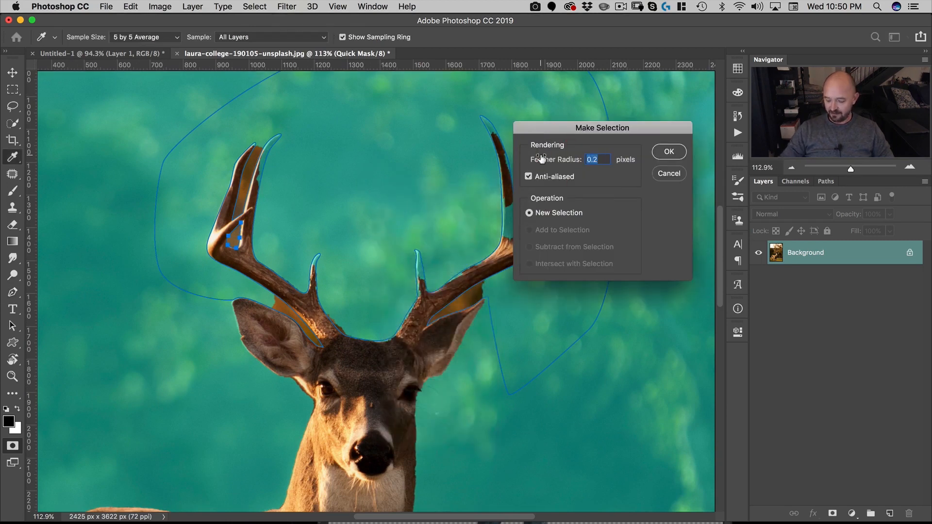
{"action": "key", "text": "BackSpace"}
{"action": "key", "text": "Return"}
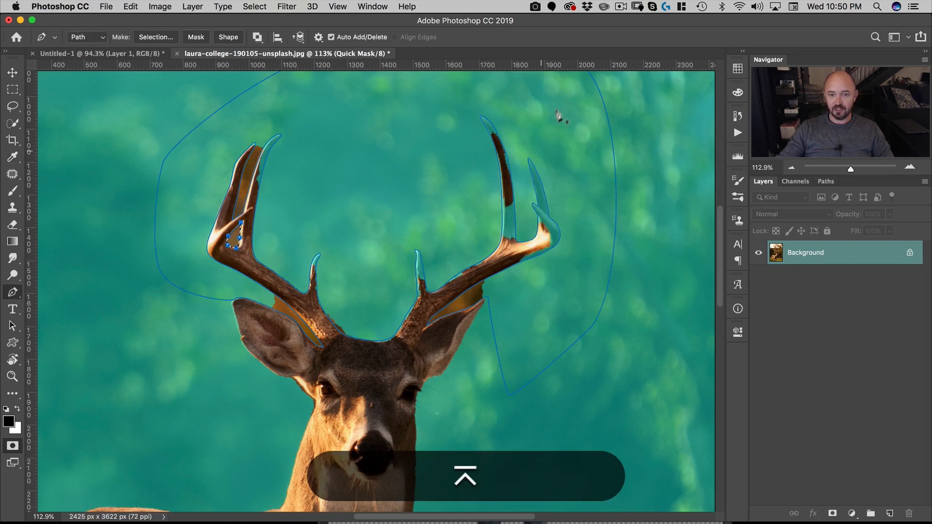
{"action": "right_click", "coordinate": [523, 175]}
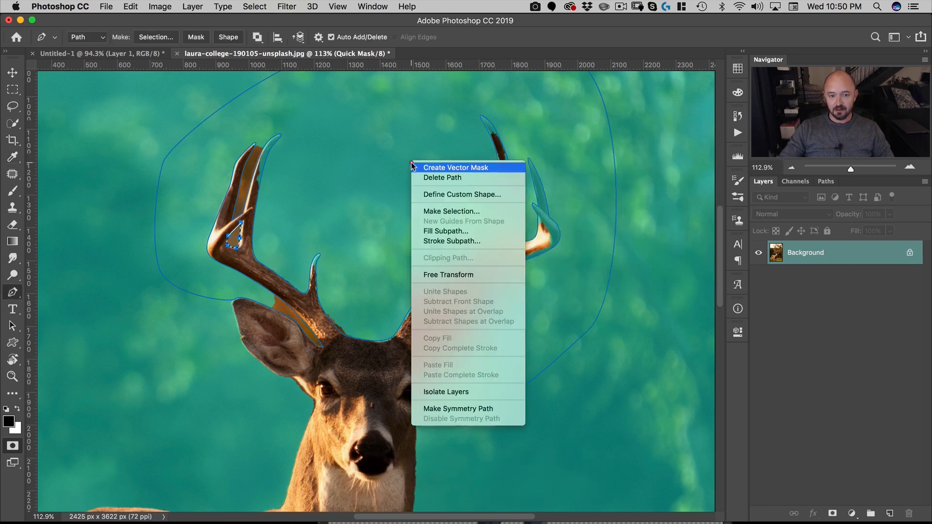
{"action": "left_click", "coordinate": [467, 212]}
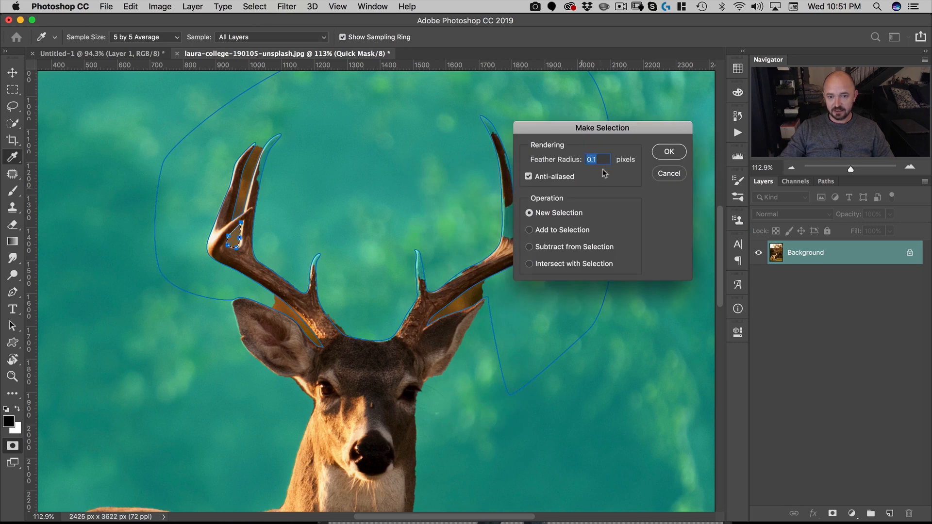
{"action": "left_click", "coordinate": [665, 153]}
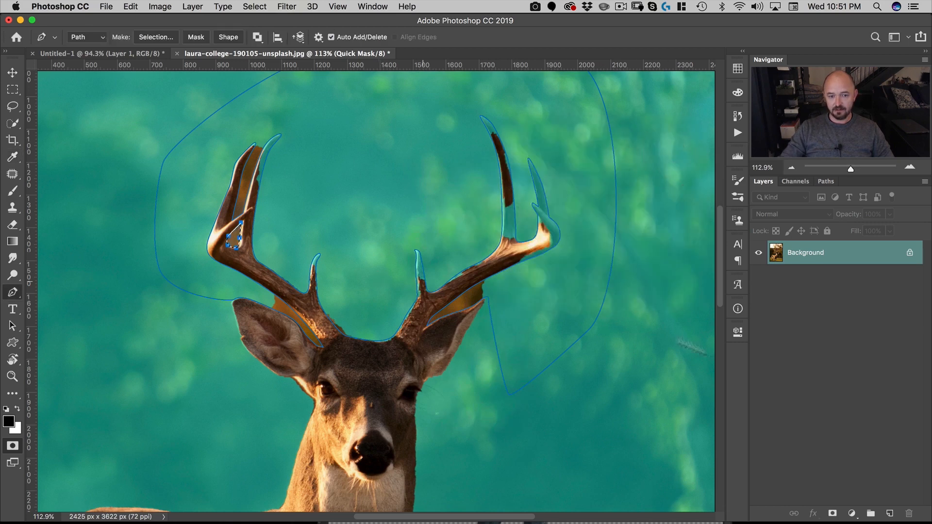
{"action": "left_click", "coordinate": [792, 335]}
{"action": "left_click", "coordinate": [798, 181]}
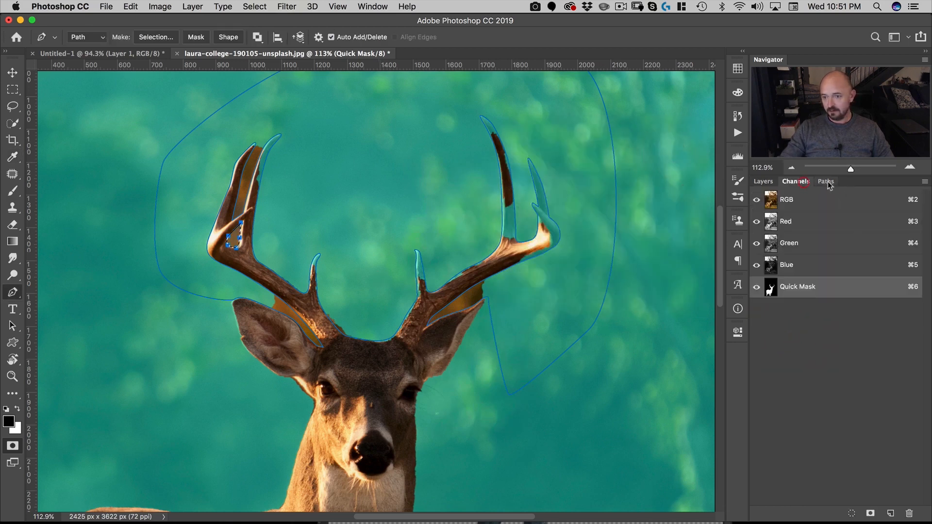
{"action": "left_click", "coordinate": [826, 181]}
{"action": "left_click", "coordinate": [794, 247]}
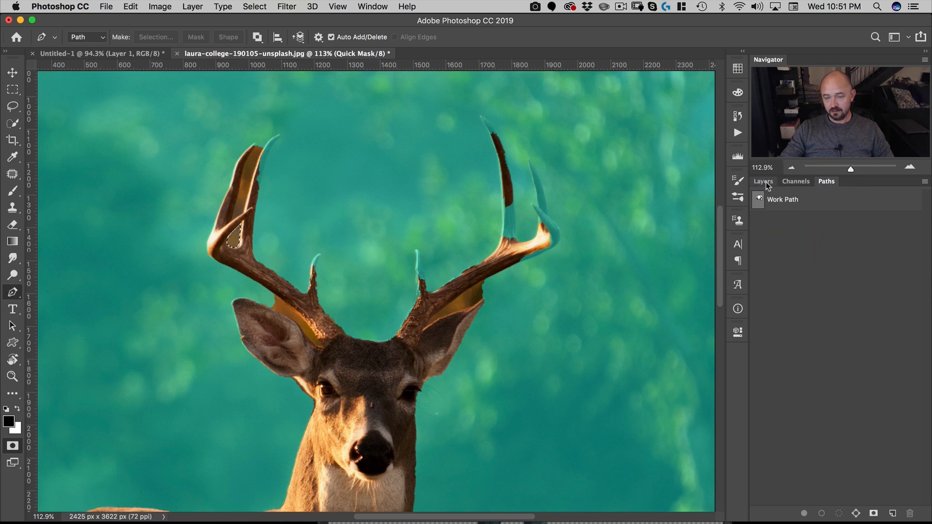
{"action": "left_click", "coordinate": [764, 182]}
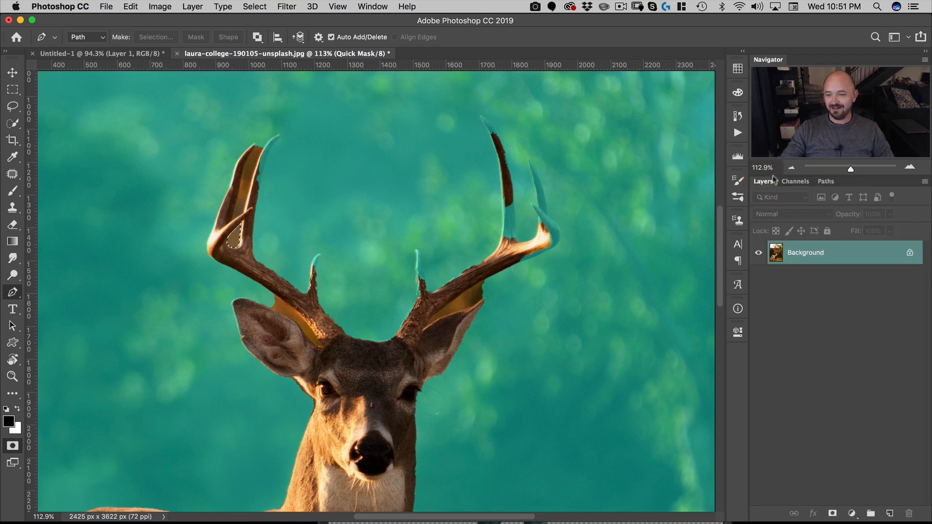
Clear the small selection, select all subpaths of the Work Path, and make a new selection with a 0.1 px feather.
{"action": "left_click", "coordinate": [826, 181]}
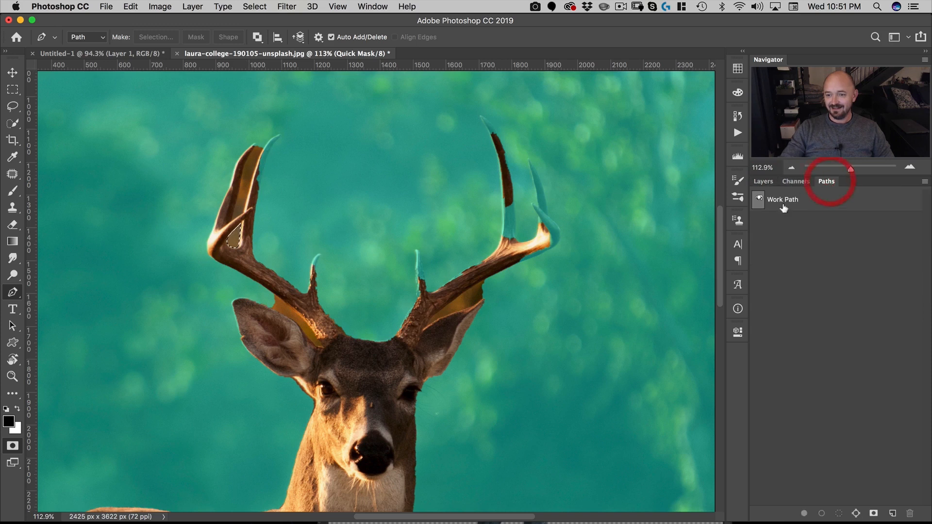
{"action": "left_click", "coordinate": [758, 201]}
{"action": "key", "text": "super+d"}
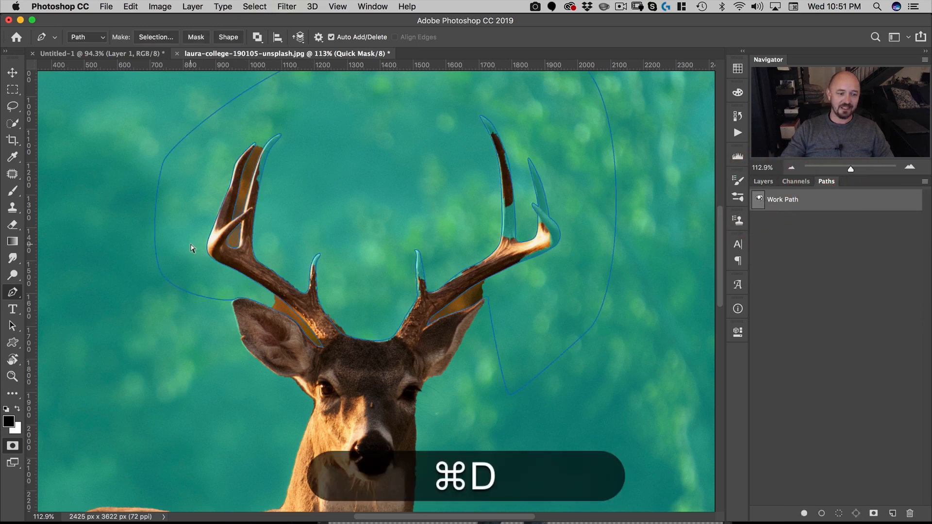
{"action": "key", "text": "a"}
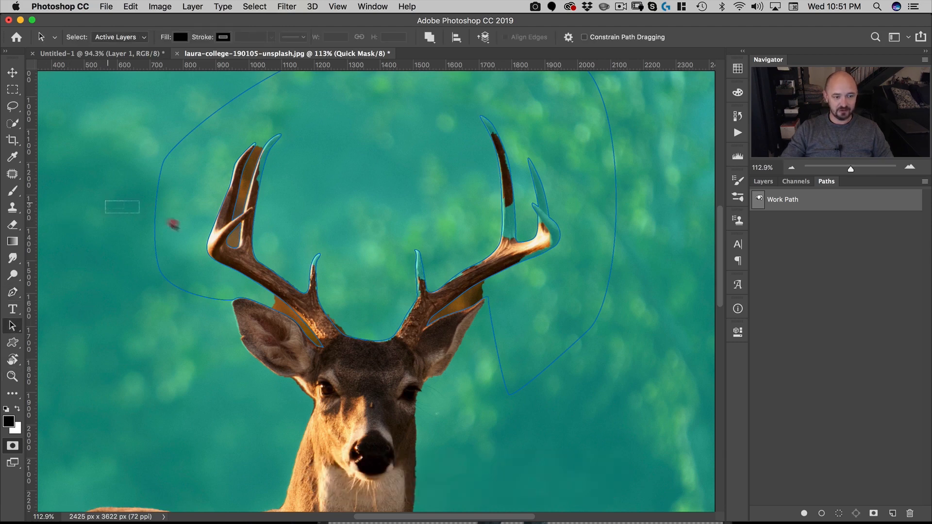
{"action": "left_click_drag", "start_coordinate": [140, 213], "coordinate": [297, 269]}
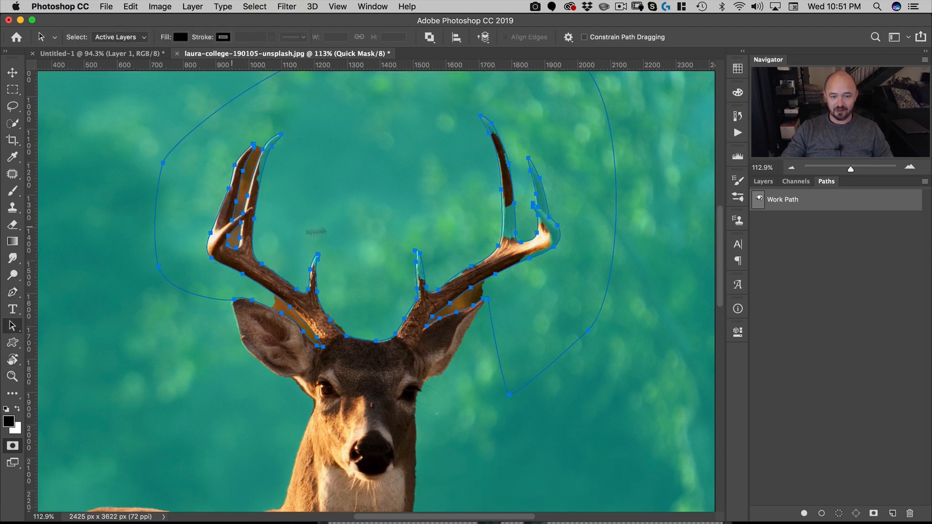
{"action": "right_click", "coordinate": [338, 178]}
{"action": "left_click", "coordinate": [381, 228]}
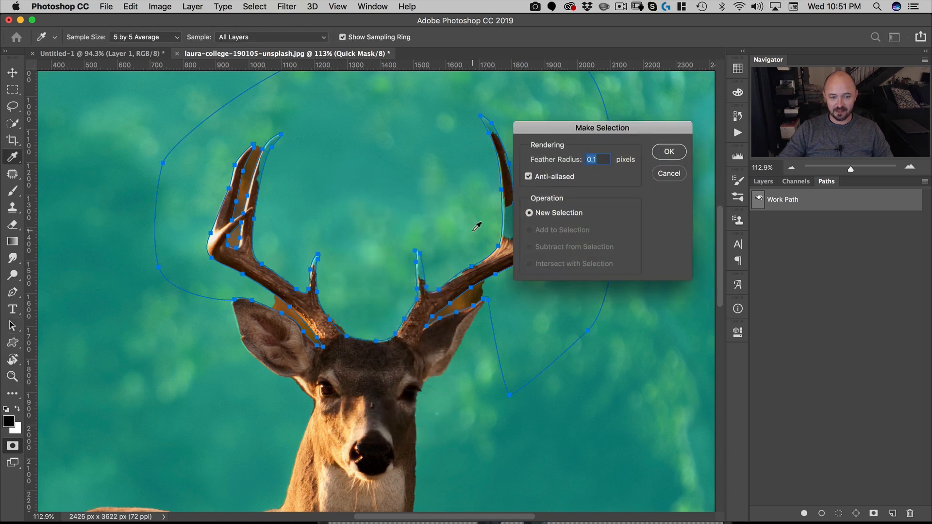
{"action": "key", "text": "Return"}
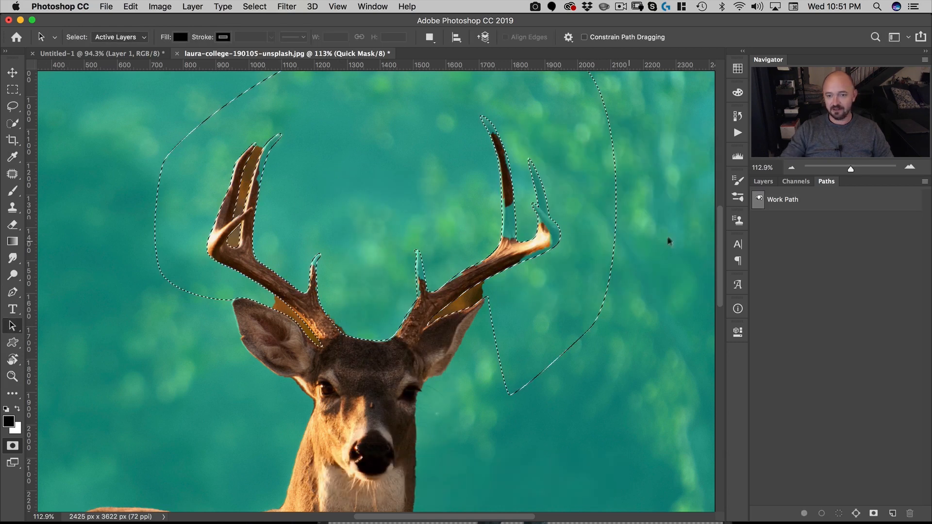
Fill the selected background around the antlers with black in the quick mask, and invert the selection.
{"action": "left_click", "coordinate": [763, 181]}
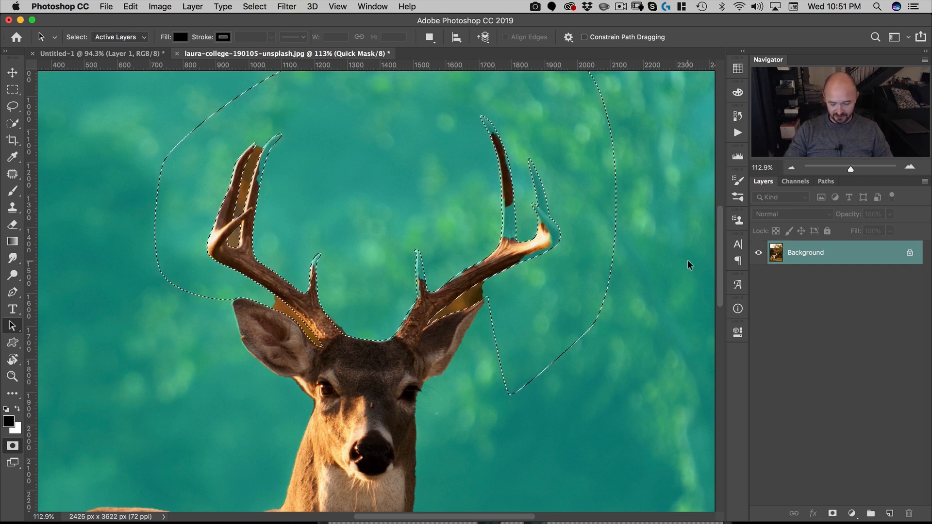
{"action": "key", "text": "alt"}
{"action": "key", "text": "alt+BackSpace"}
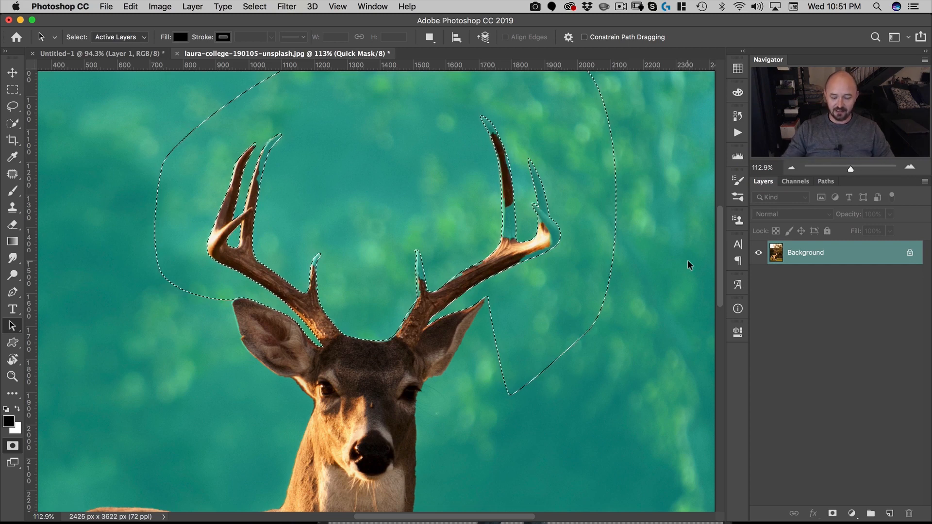
{"action": "key", "text": "super+shift+i"}
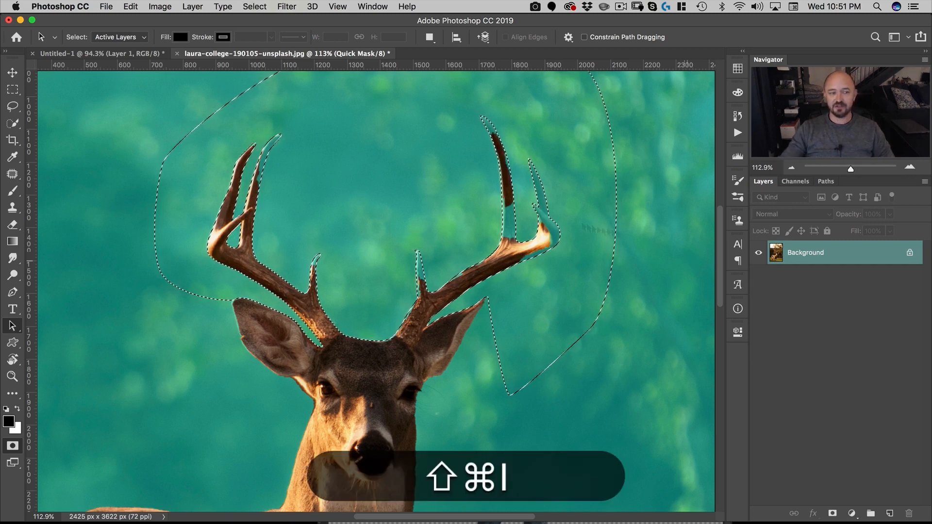
Set up a hard round brush with 100% hardness and a size of 122 px.
{"action": "left_click", "coordinate": [14, 191]}
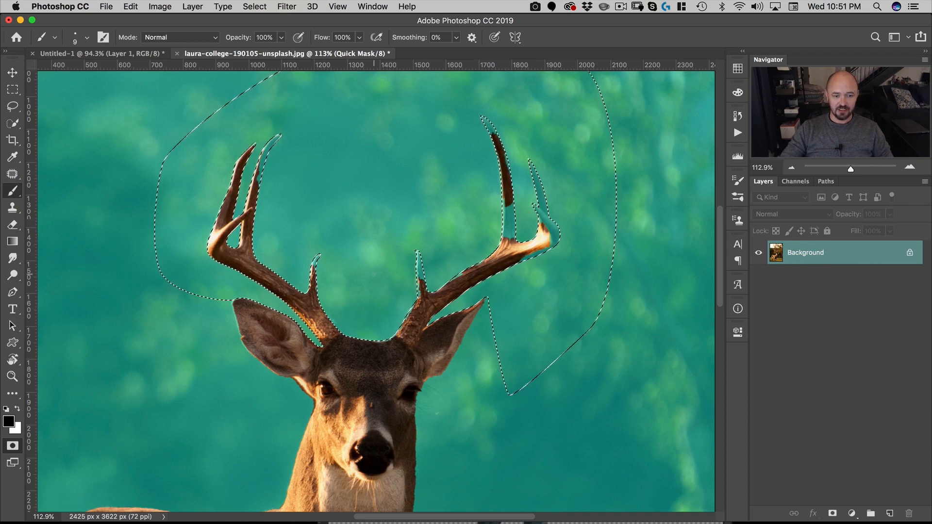
{"action": "right_click", "coordinate": [389, 275]}
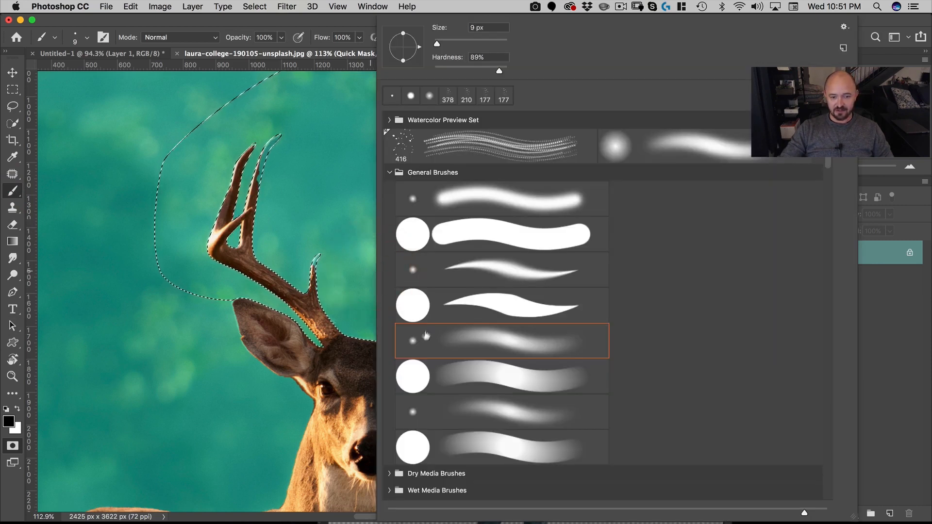
{"action": "left_click", "coordinate": [422, 316]}
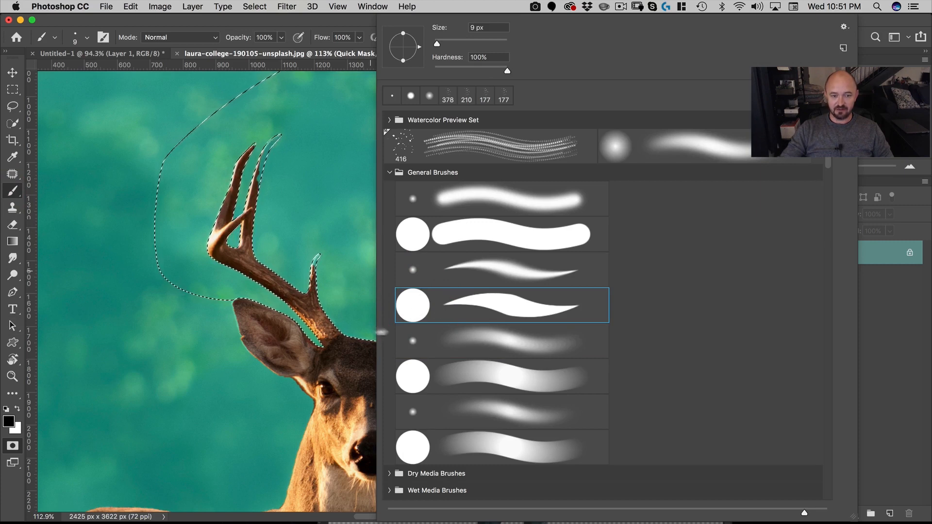
{"action": "left_click", "coordinate": [310, 134]}
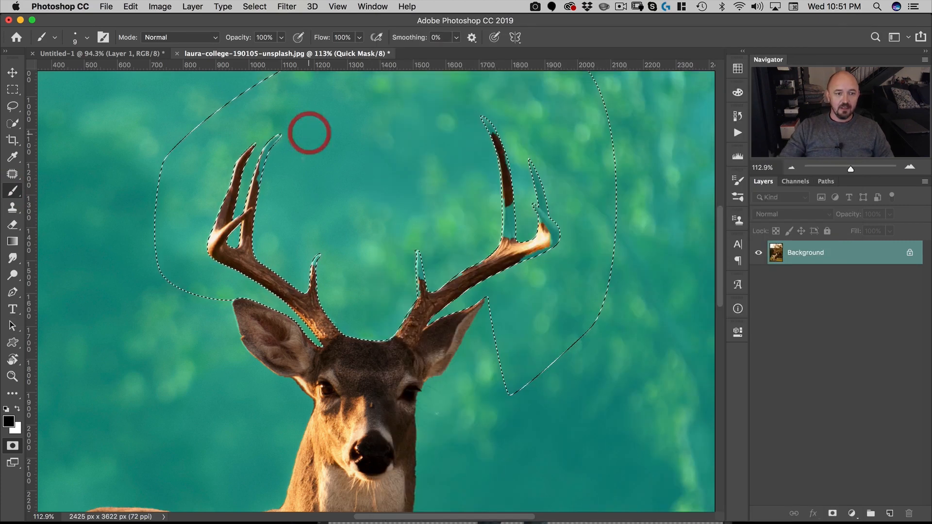
{"action": "left_click_drag", "start_coordinate": [279, 208], "coordinate": [316, 208]}
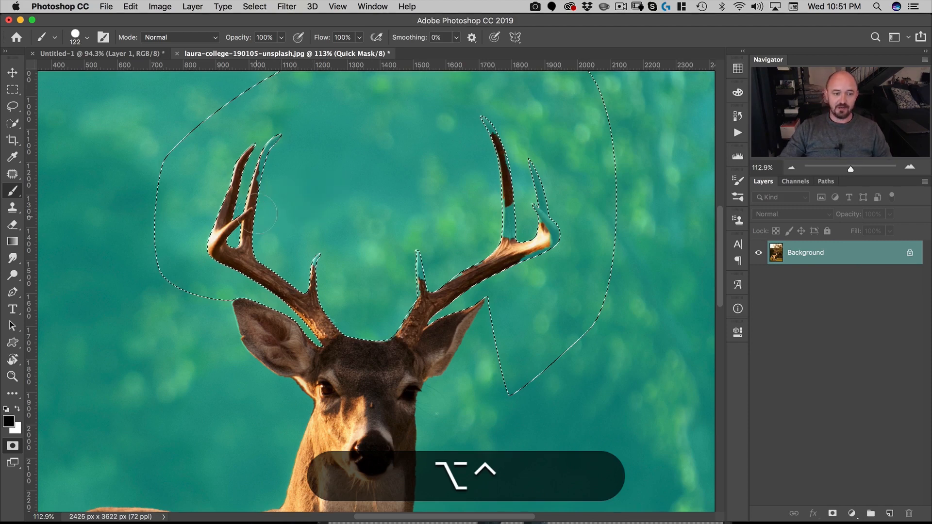
Paint the tines of both antlers white in the quick mask within the selection, and deselect.
{"action": "left_click_drag", "start_coordinate": [269, 146], "coordinate": [247, 224]}
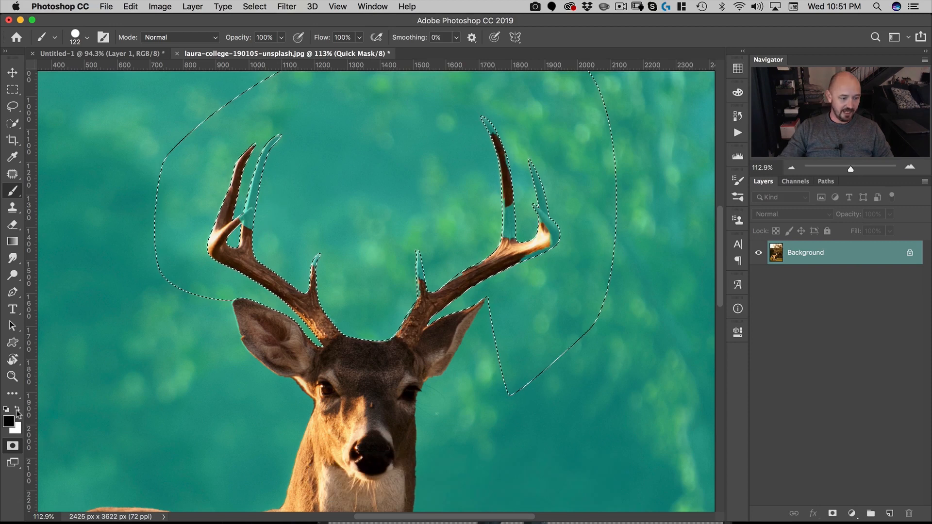
{"action": "key", "text": "x"}
{"action": "left_click_drag", "start_coordinate": [251, 249], "coordinate": [267, 183]}
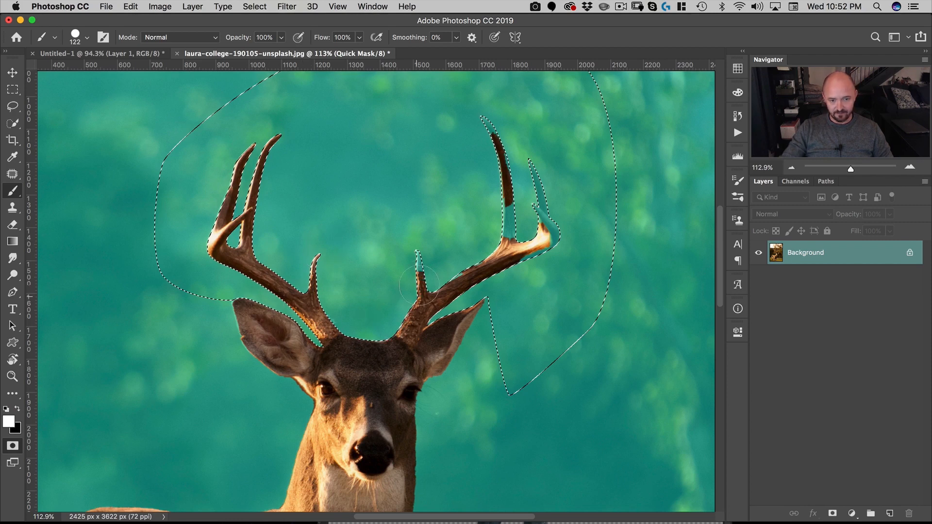
{"action": "mouse_move", "coordinate": [520, 240]}
{"action": "left_mouse_down"}
{"action": "mouse_move", "coordinate": [556, 229]}
{"action": "mouse_move", "coordinate": [545, 188]}
{"action": "left_mouse_up"}
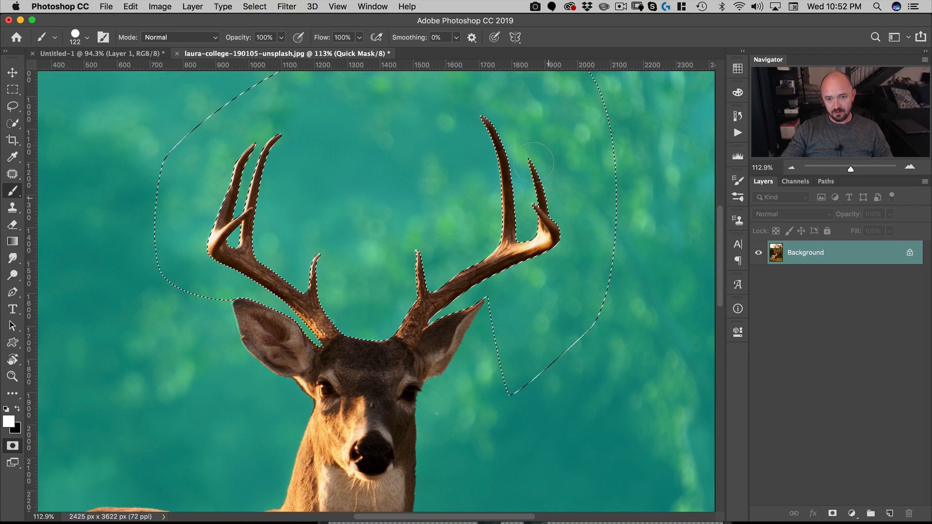
{"action": "left_click_drag", "start_coordinate": [383, 325], "coordinate": [393, 120]}
{"action": "key", "text": "super+d"}
Examine the mask edge along the deer's face, neck and chest up close with the Pen tool ready.
{"action": "mouse_move", "coordinate": [474, 333]}
{"action": "left_mouse_down"}
{"action": "mouse_move", "coordinate": [484, 225]}
{"action": "mouse_move", "coordinate": [487, 238]}
{"action": "left_mouse_up"}
{"action": "key", "text": "super+r"}
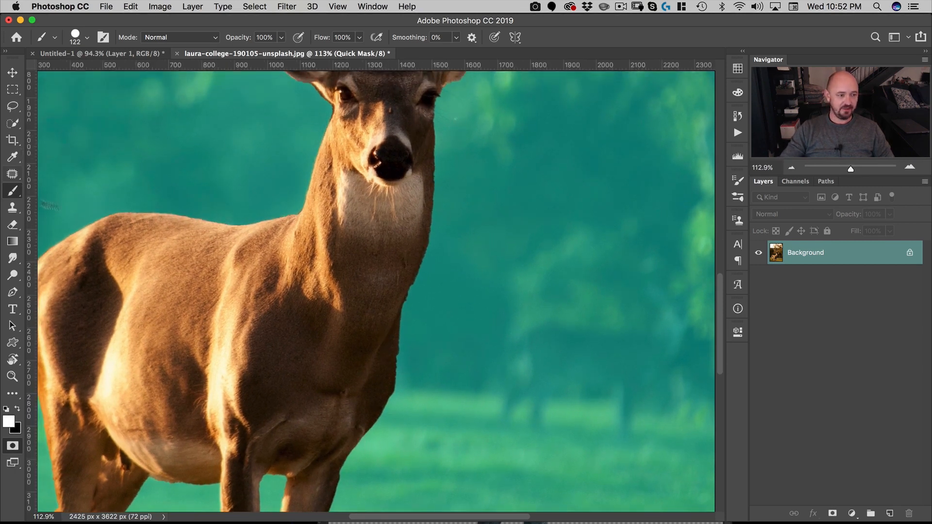
{"action": "key", "text": "p"}
{"action": "scroll", "coordinate": [437, 124], "scroll_direction": "up", "scroll_amount": 5, "text": "alt"}
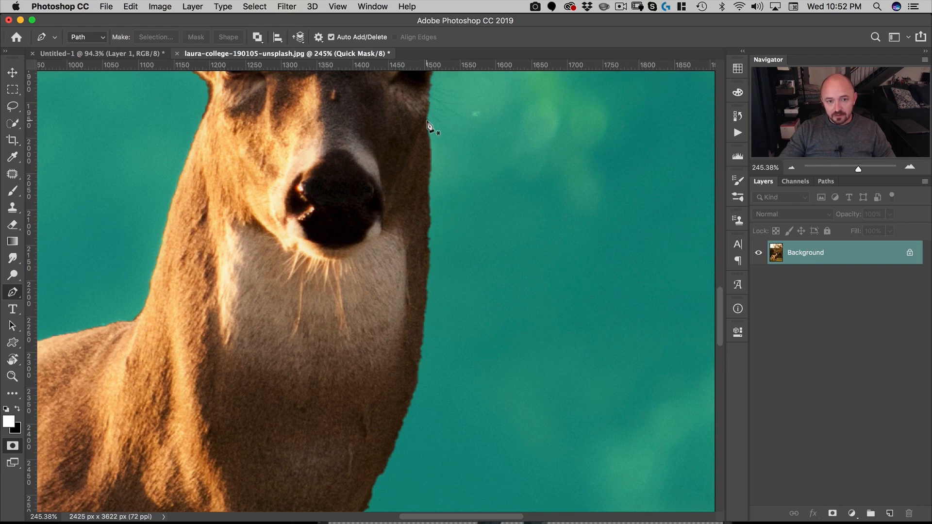
{"action": "scroll", "coordinate": [427, 313], "scroll_direction": "down", "scroll_amount": 6, "text": "alt"}
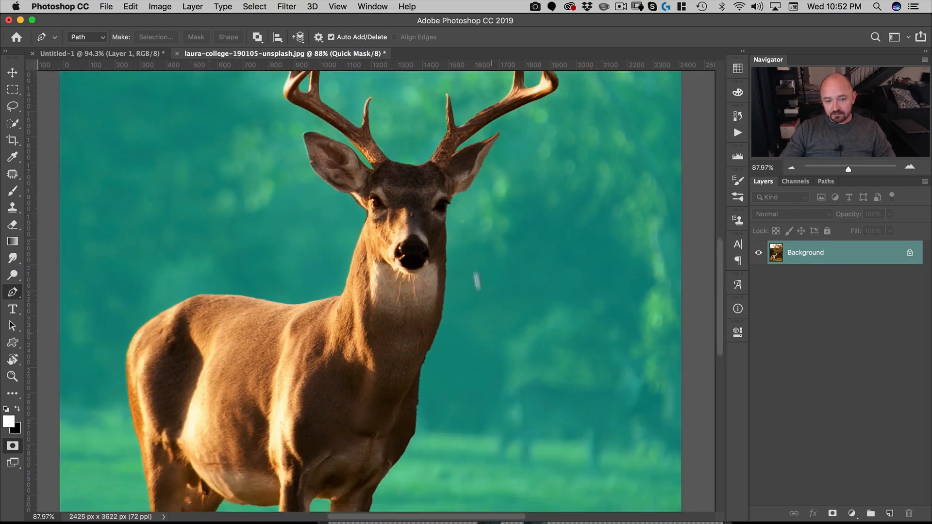
{"action": "scroll", "coordinate": [414, 271], "scroll_direction": "up", "scroll_amount": 4, "text": "alt"}
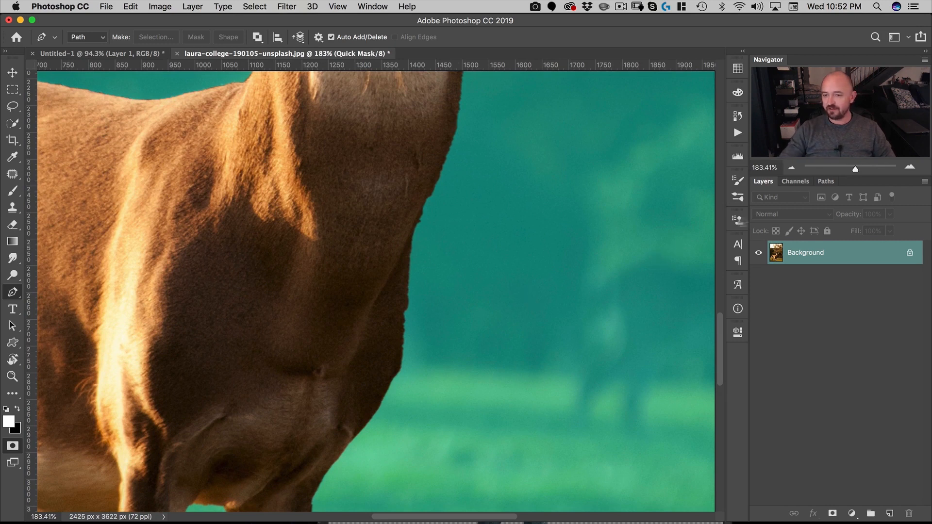
Open the quick mask's options and set its overlay colour to purple (cb00f0) with 10% opacity.
{"action": "left_click", "coordinate": [795, 182]}
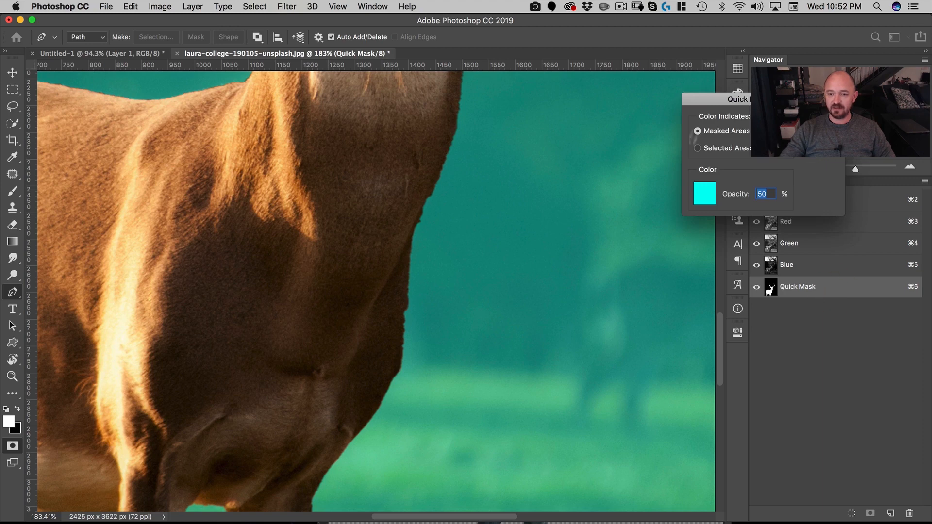
{"action": "left_click_drag", "start_coordinate": [719, 101], "coordinate": [599, 121]}
{"action": "left_click", "coordinate": [586, 214]}
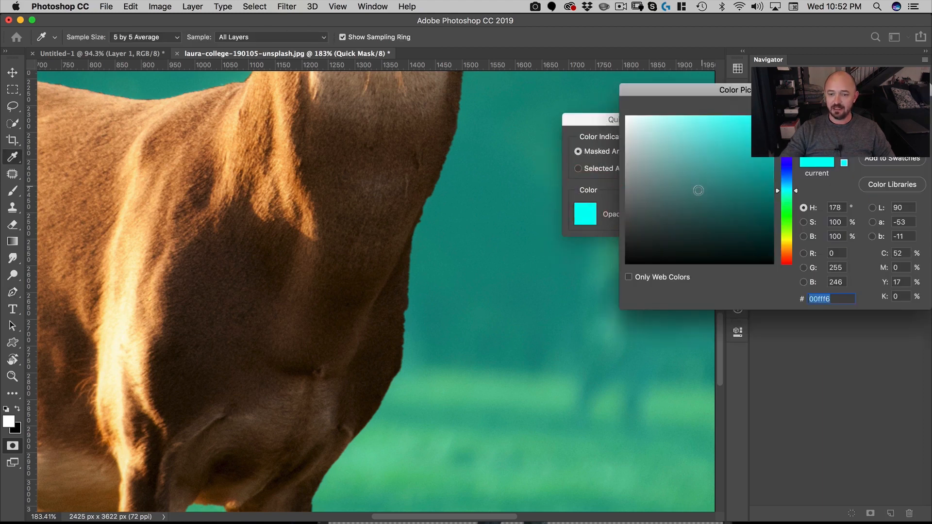
{"action": "left_click_drag", "start_coordinate": [747, 156], "coordinate": [774, 125]}
{"action": "left_click", "coordinate": [786, 144]}
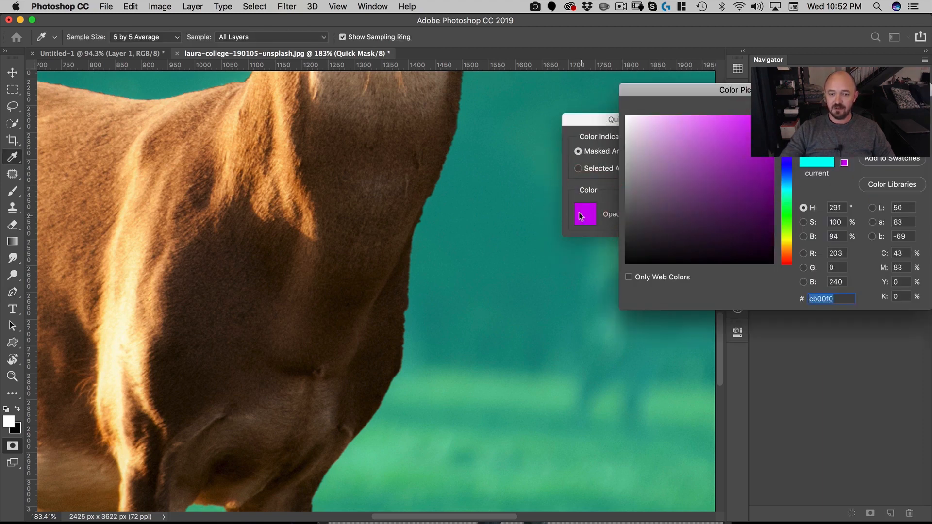
{"action": "key", "text": "Return"}
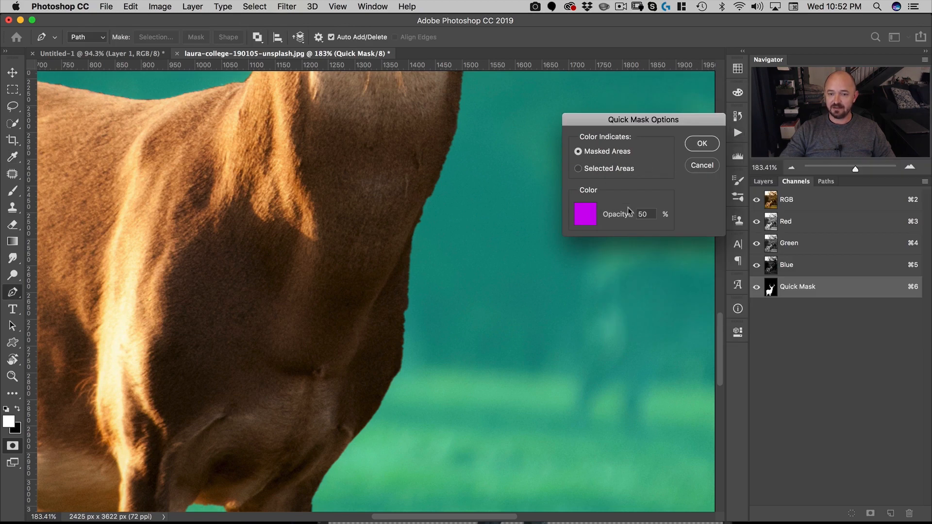
{"action": "type", "text": "10"}
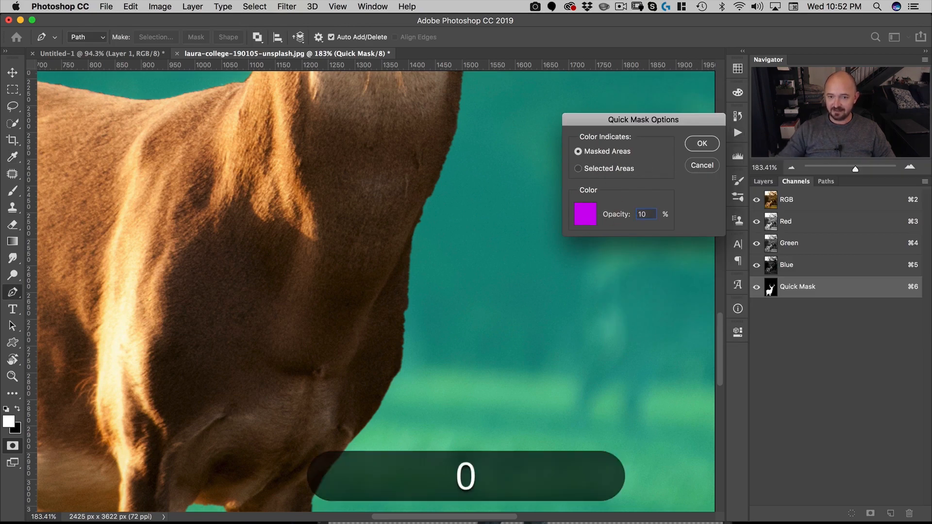
Try bright green as the quick mask overlay colour.
{"action": "left_click", "coordinate": [584, 212]}
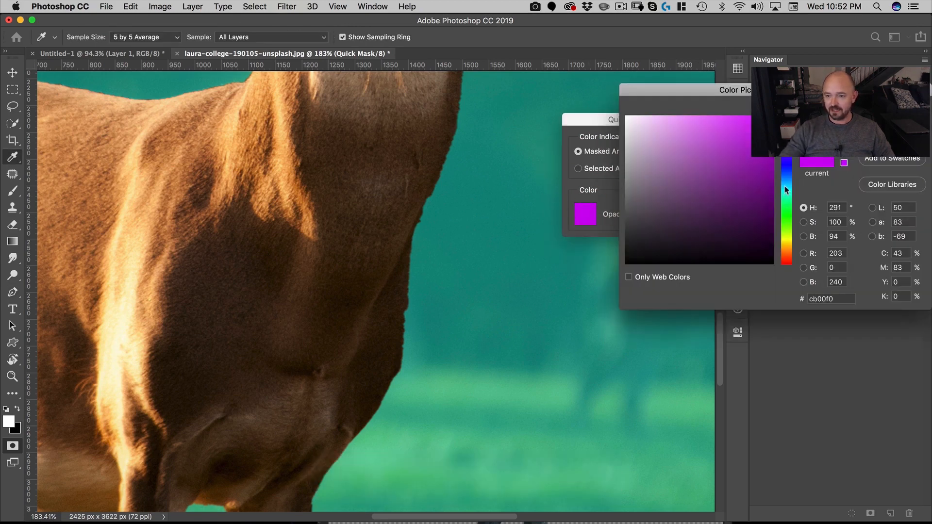
{"action": "left_click_drag", "start_coordinate": [786, 189], "coordinate": [785, 199]}
{"action": "key", "text": "Return"}
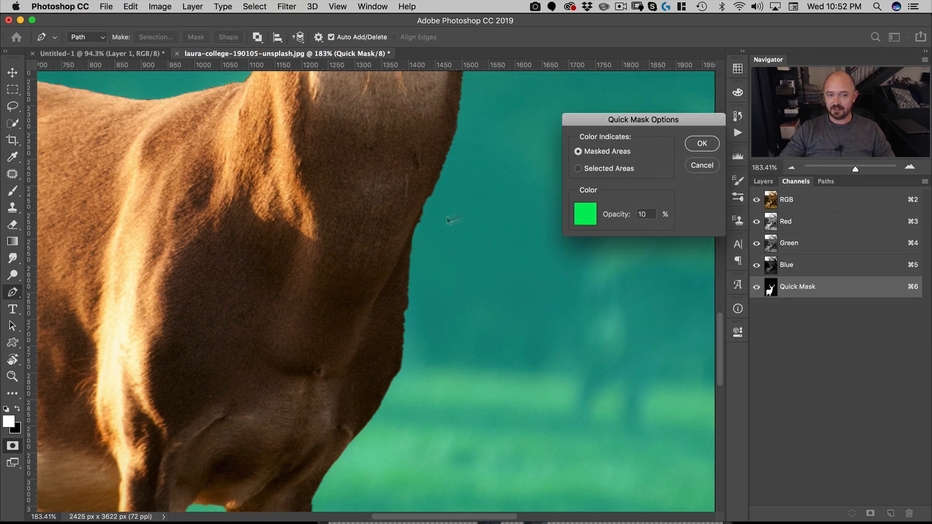
Set the quick mask overlay colour to blue and apply the quick mask options.
{"action": "left_click", "coordinate": [585, 214]}
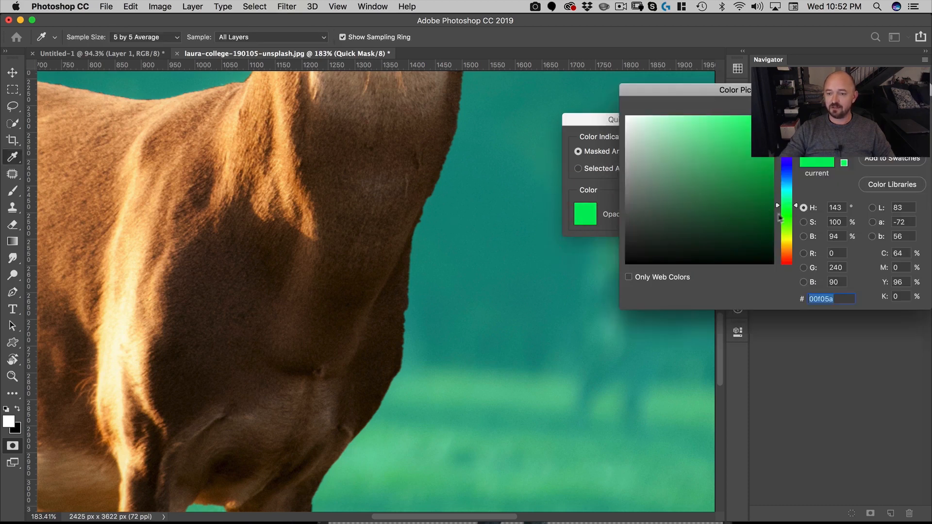
{"action": "left_click_drag", "start_coordinate": [780, 218], "coordinate": [779, 175]}
{"action": "key", "text": "Return"}
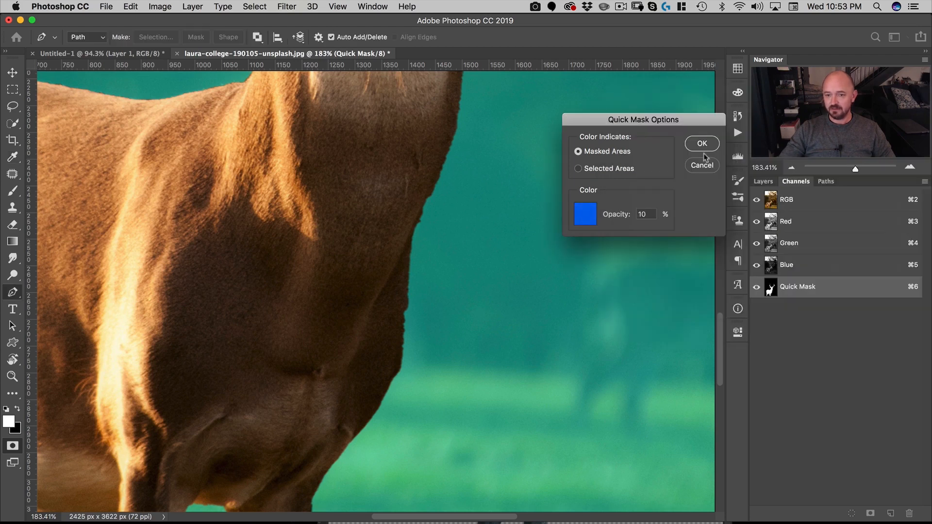
{"action": "left_click", "coordinate": [703, 141]}
Inspect the deer's neck and chest edge under the blue overlay, and set the quick mask overlay opacity to 20%.
{"action": "key", "text": "space"}
{"action": "left_click_drag", "start_coordinate": [465, 212], "coordinate": [449, 190]}
{"action": "left_click_drag", "start_coordinate": [463, 158], "coordinate": [430, 383]}
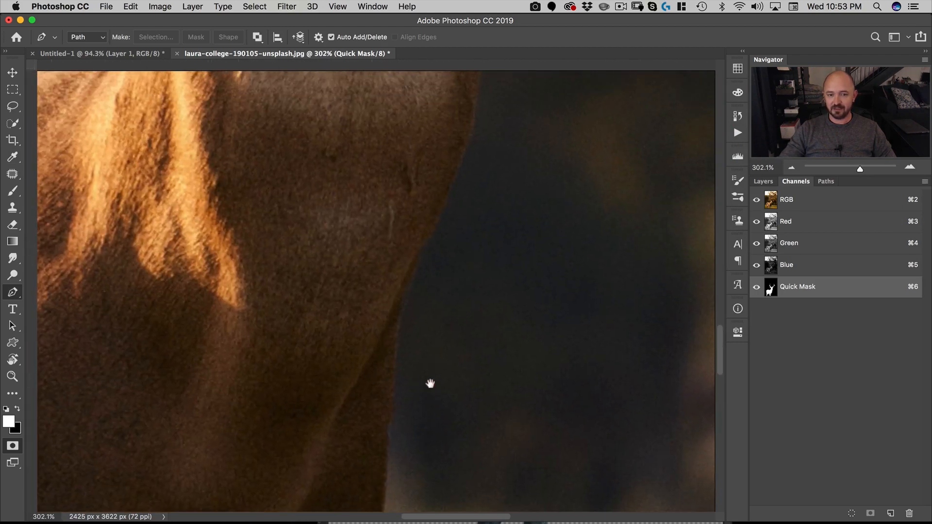
{"action": "double_click", "coordinate": [838, 289]}
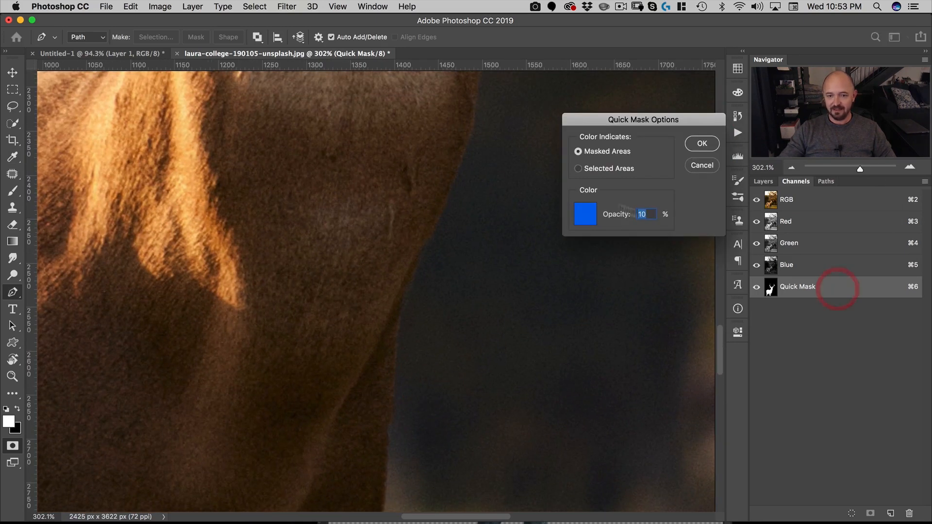
{"action": "type", "text": "20"}
{"action": "key", "text": "Return"}
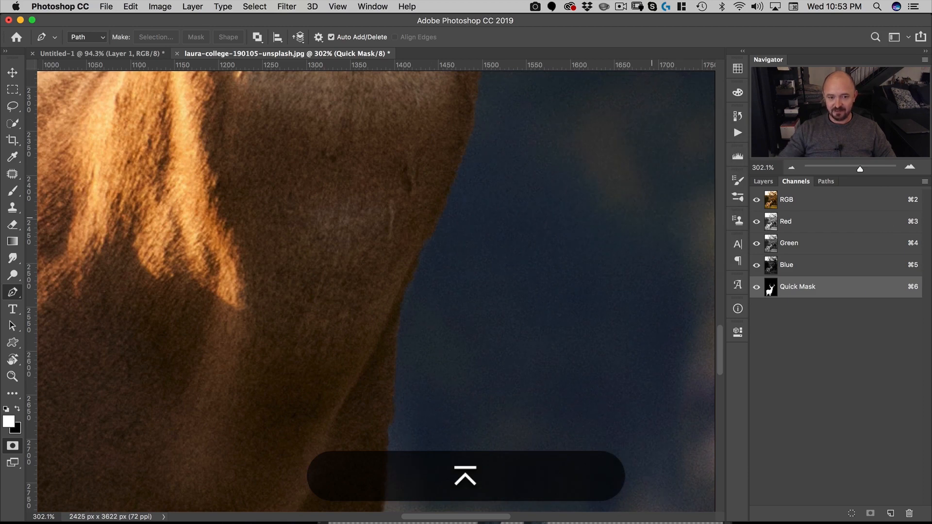
Start a Pen path beside the deer's eye and trace the edge of the face and neck down to the upper chest.
{"action": "left_click_drag", "start_coordinate": [433, 167], "coordinate": [384, 413]}
{"action": "left_click_drag", "start_coordinate": [454, 141], "coordinate": [437, 306]}
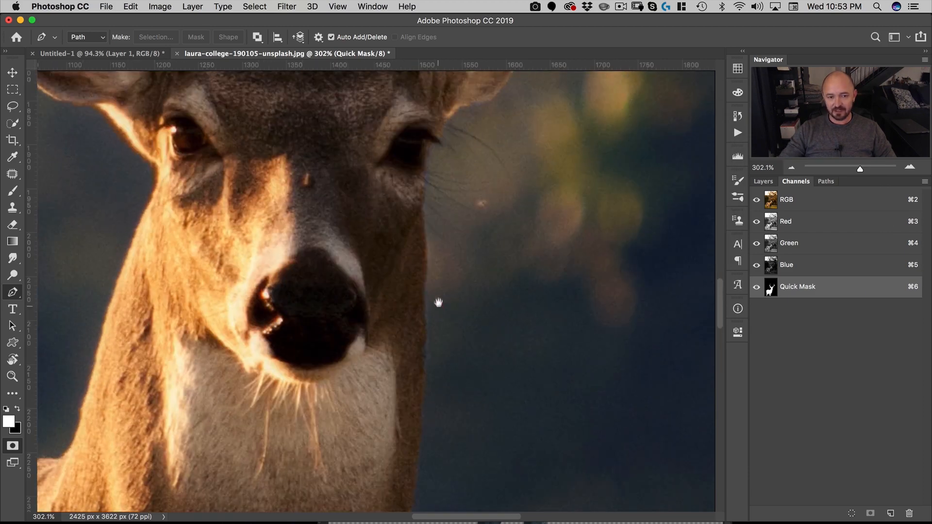
{"action": "left_click", "coordinate": [422, 213]}
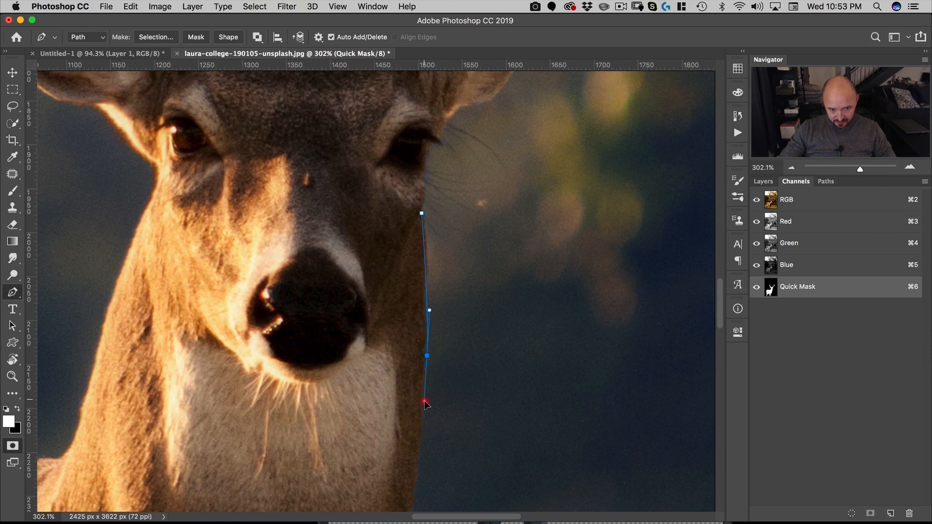
{"action": "left_click_drag", "start_coordinate": [427, 466], "coordinate": [402, 214]}
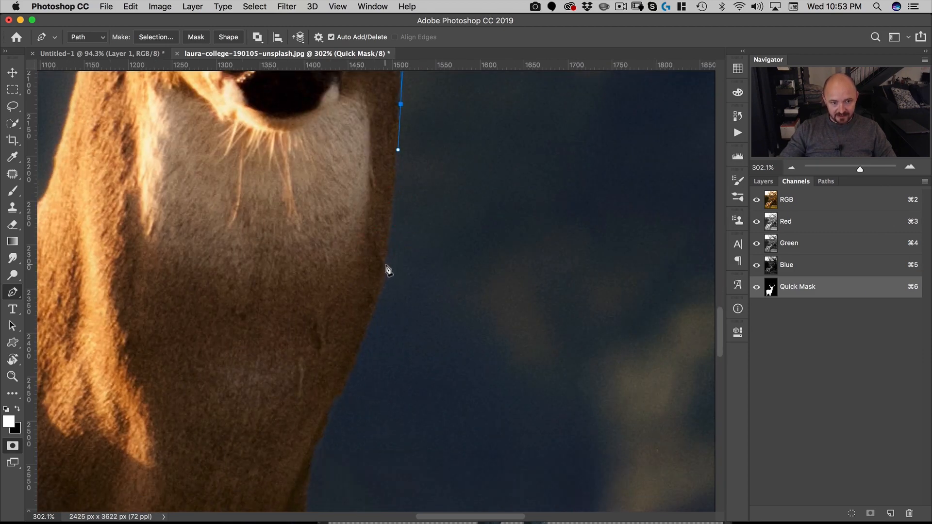
{"action": "left_click_drag", "start_coordinate": [386, 266], "coordinate": [375, 312]}
{"action": "left_click_drag", "start_coordinate": [359, 433], "coordinate": [382, 239]}
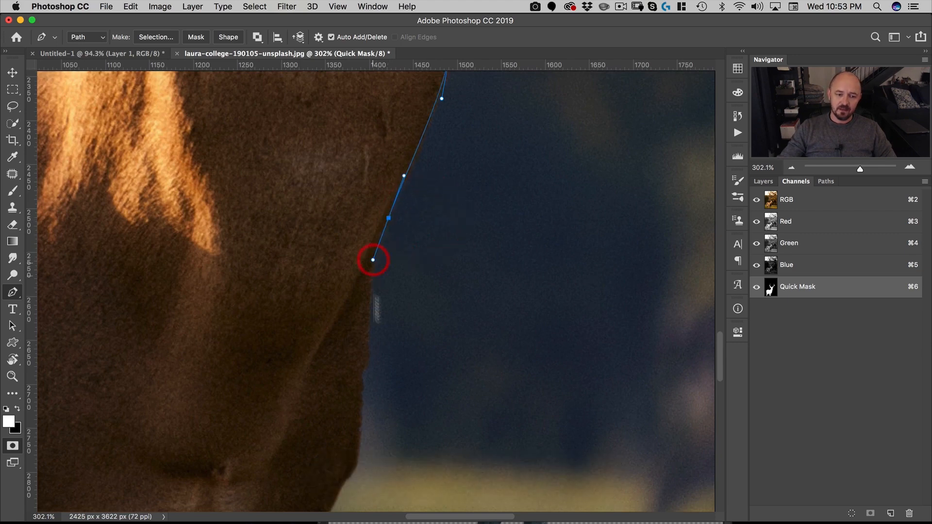
{"action": "left_click_drag", "start_coordinate": [385, 396], "coordinate": [464, 239]}
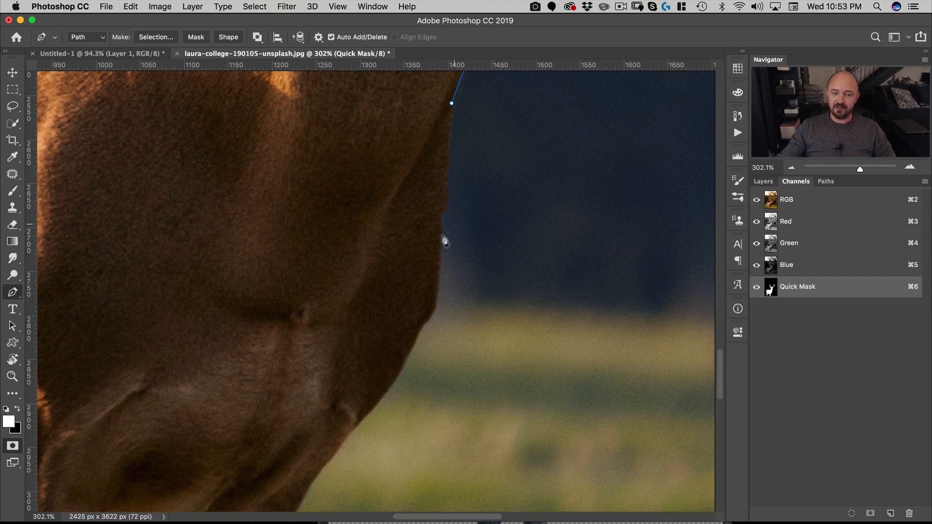
Continue the Pen path along the edge of the deer's chest and down the outer edge of the front leg.
{"action": "left_click_drag", "start_coordinate": [428, 278], "coordinate": [417, 334]}
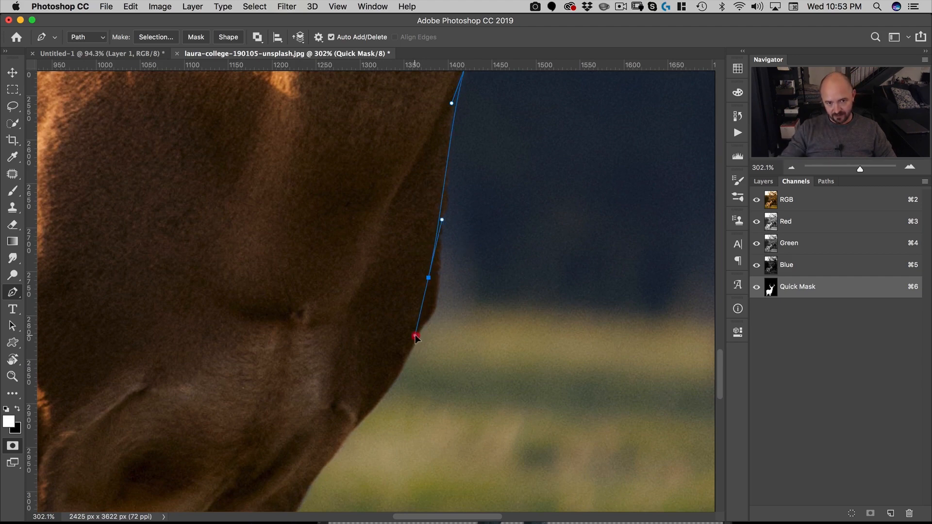
{"action": "left_click_drag", "start_coordinate": [384, 443], "coordinate": [381, 309]}
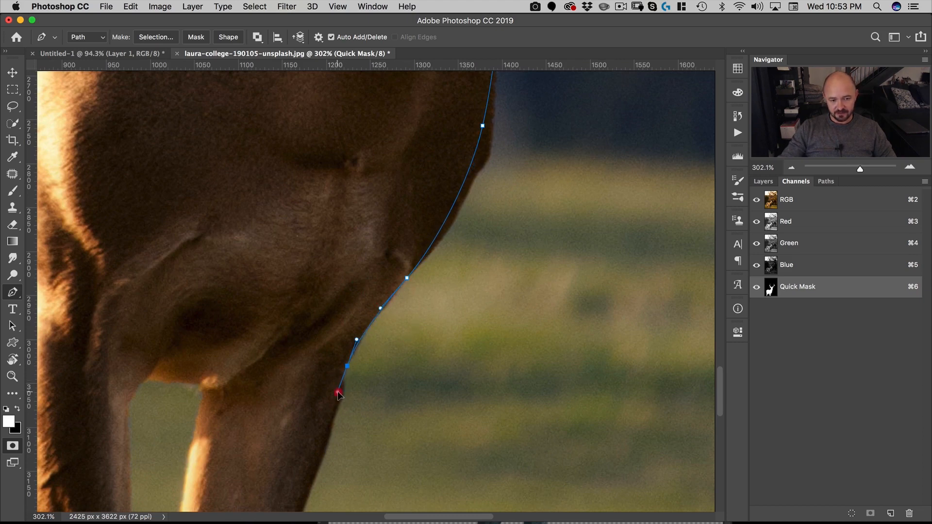
{"action": "left_click_drag", "start_coordinate": [339, 394], "coordinate": [380, 256]}
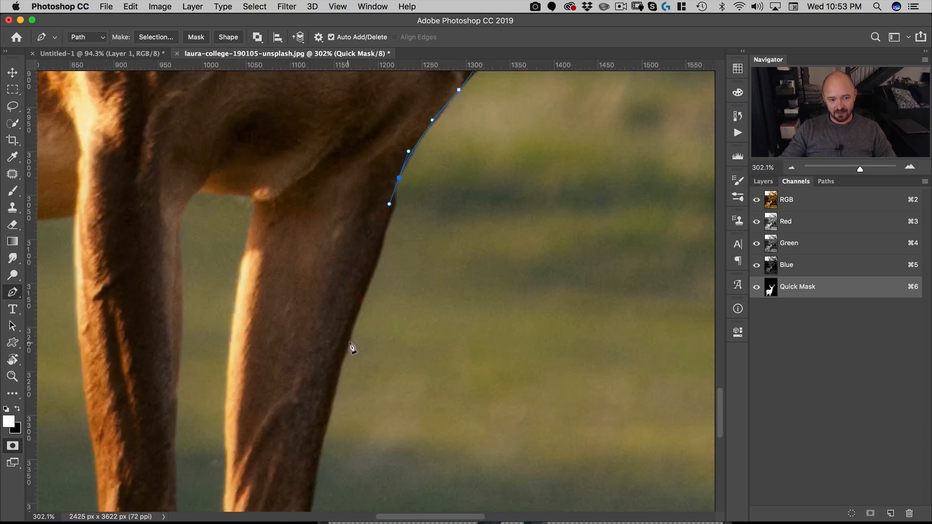
{"action": "left_click_drag", "start_coordinate": [351, 335], "coordinate": [330, 416]}
{"action": "left_click_drag", "start_coordinate": [399, 369], "coordinate": [360, 395]}
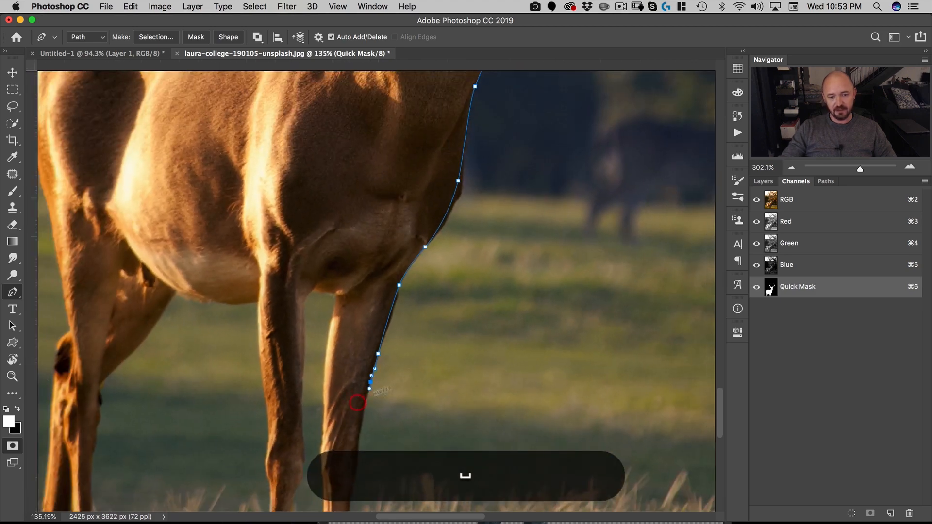
Close the Pen path with a wide loop through the background beside the deer, and convert the path into a selection.
{"action": "left_click_drag", "start_coordinate": [470, 335], "coordinate": [377, 416]}
{"action": "left_click_drag", "start_coordinate": [429, 393], "coordinate": [408, 405]}
{"action": "left_click_drag", "start_coordinate": [477, 407], "coordinate": [520, 374]}
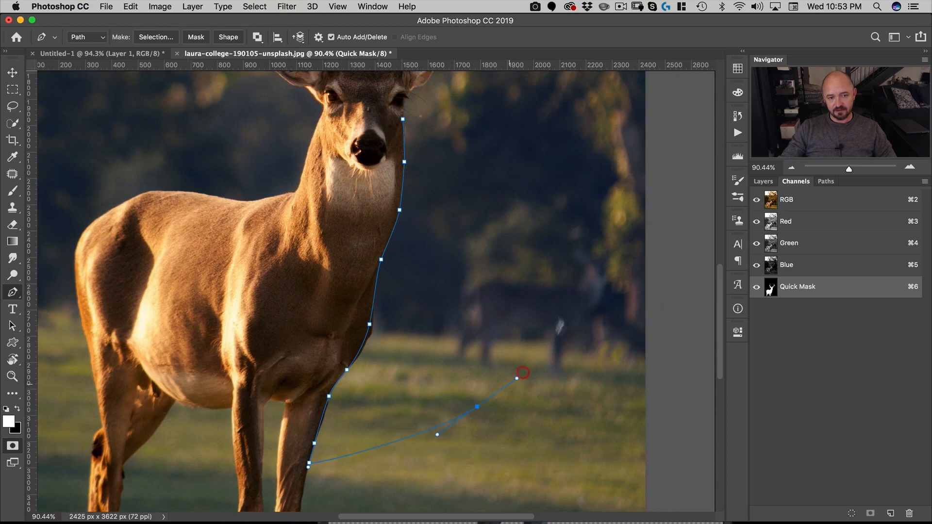
{"action": "left_click_drag", "start_coordinate": [571, 279], "coordinate": [575, 152]}
{"action": "left_click_drag", "start_coordinate": [537, 110], "coordinate": [509, 104]}
{"action": "left_click", "coordinate": [405, 119]}
{"action": "right_click", "coordinate": [451, 134]}
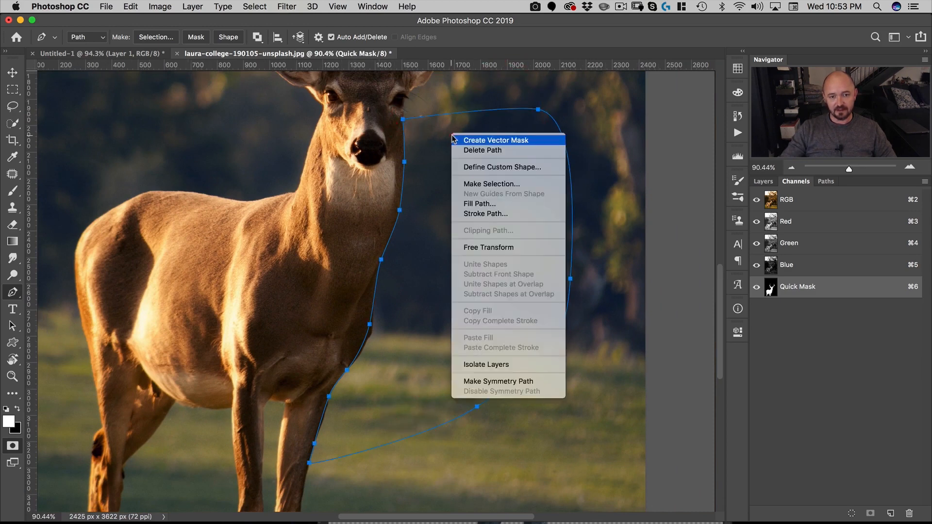
{"action": "left_click", "coordinate": [489, 183]}
{"action": "key", "text": "Return"}
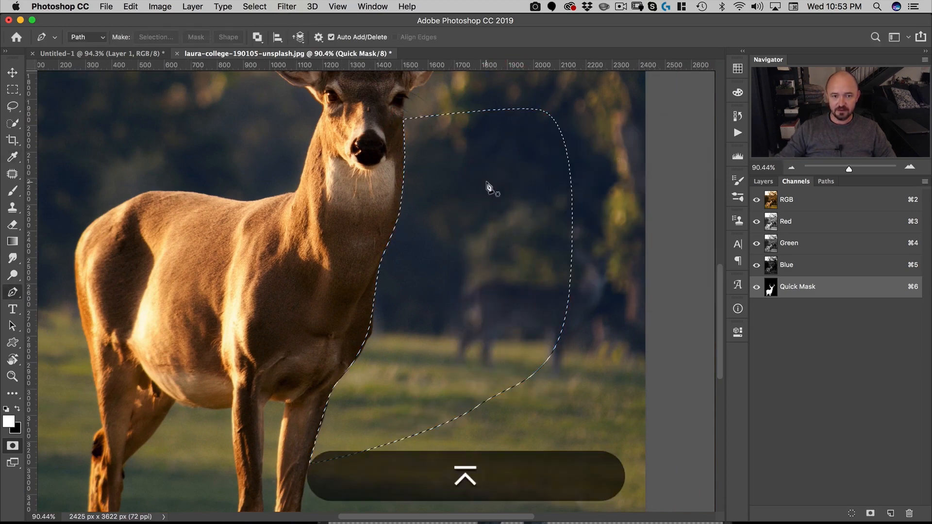
Raise the opacity of the blue quick mask overlay for a stronger view of the masked background.
{"action": "double_click", "coordinate": [834, 289]}
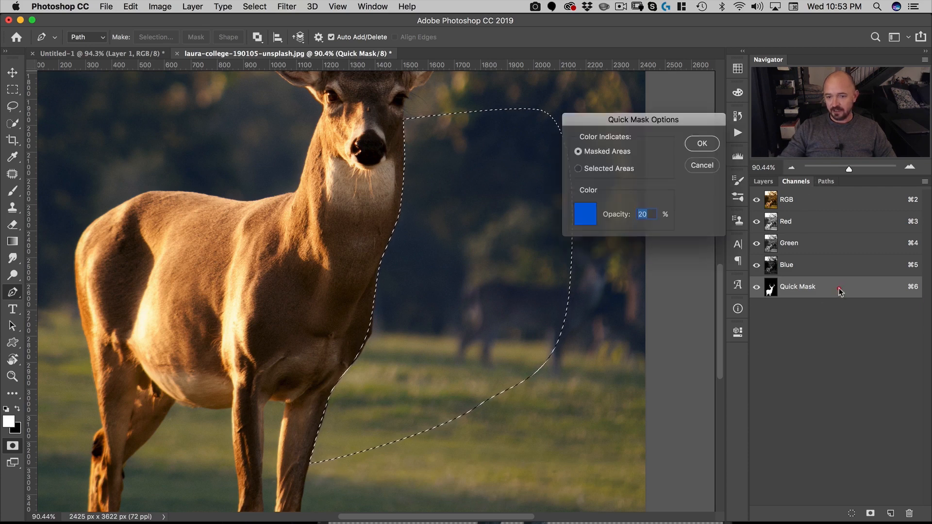
{"action": "type", "text": "5"}
{"action": "key", "text": "Return"}
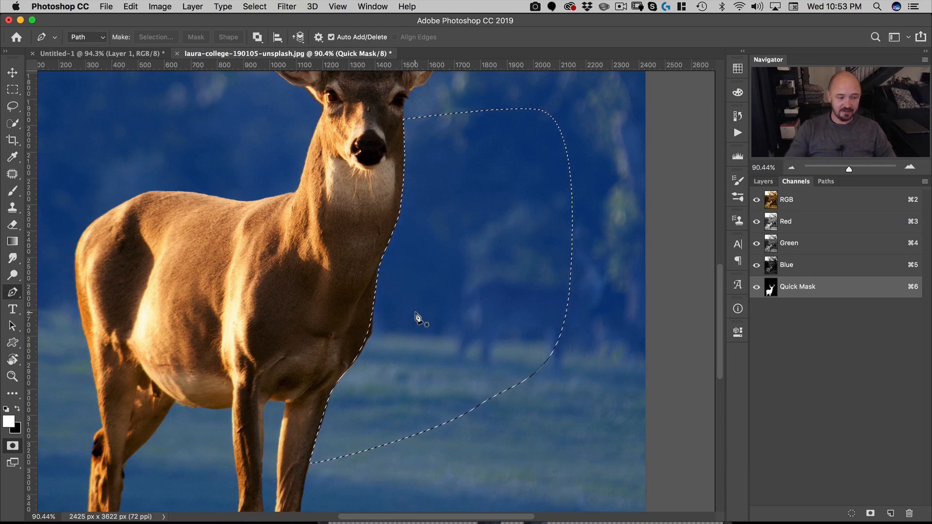
Fill the selected background beside the deer's neck and chest with black in the quick mask, and invert the selection.
{"action": "key", "text": "x"}
{"action": "key", "text": "alt+BackSpace"}
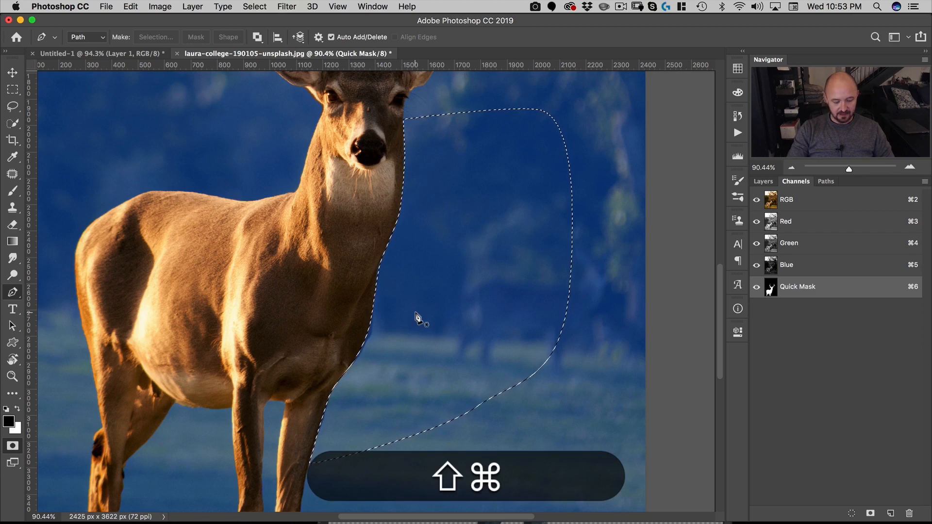
{"action": "key", "text": "super+shift+i"}
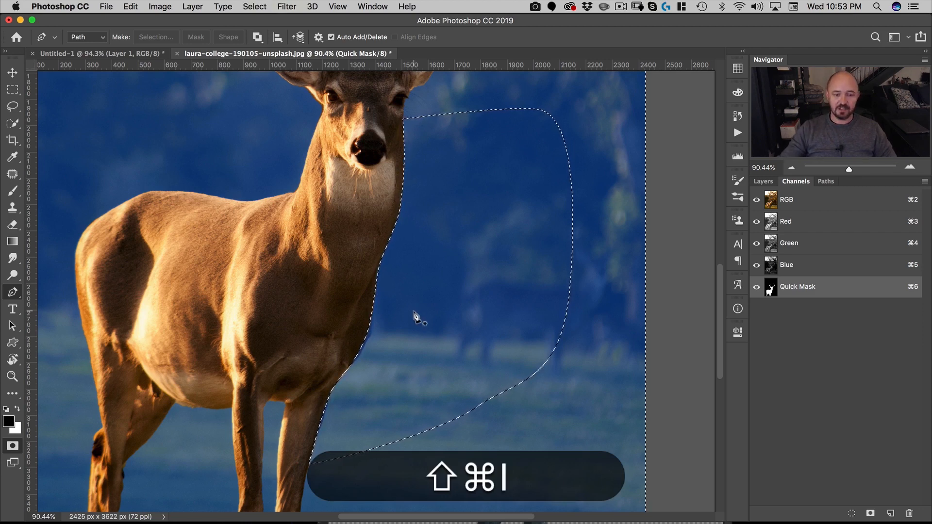
Paint white with the Brush along the deer's chest and front leg edge within the inverted selection, and deselect.
{"action": "key", "text": "b"}
{"action": "key", "text": "x"}
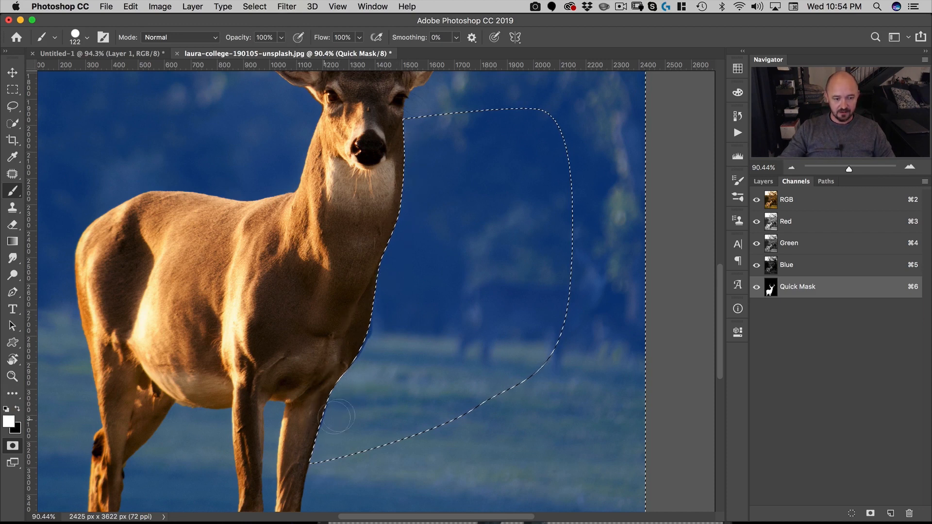
{"action": "left_click_drag", "start_coordinate": [379, 373], "coordinate": [425, 358]}
{"action": "key", "text": "super+d"}
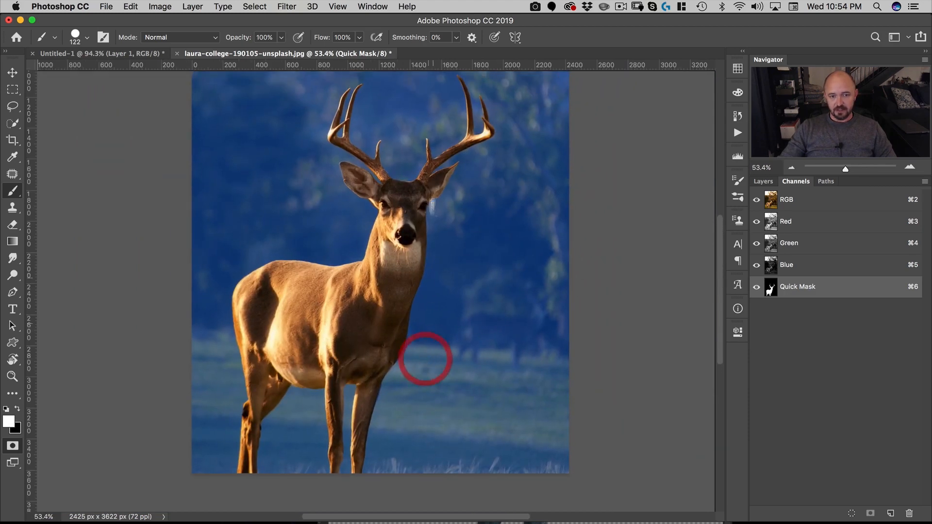
Leave quick mask mode to turn the mask into a deer selection, and open that selection in Select and Mask.
{"action": "left_click_drag", "start_coordinate": [433, 170], "coordinate": [438, 228]}
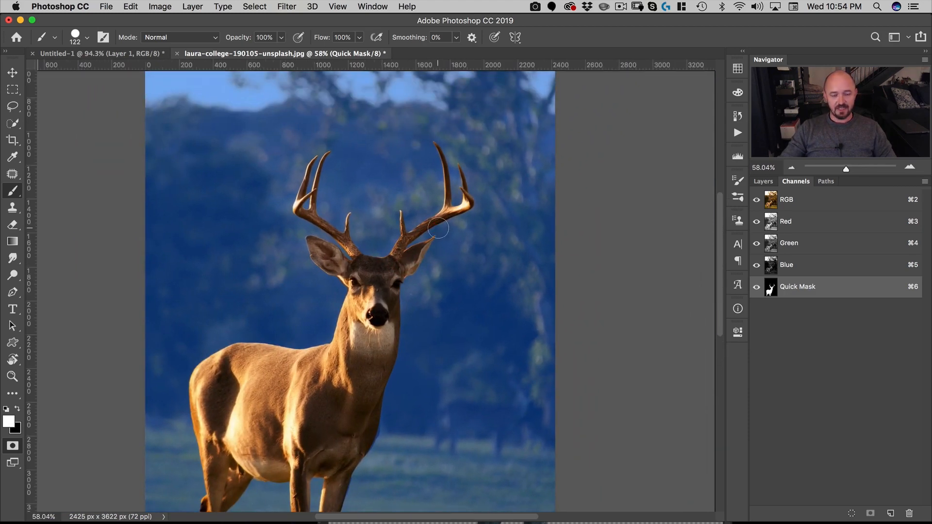
{"action": "key", "text": "q"}
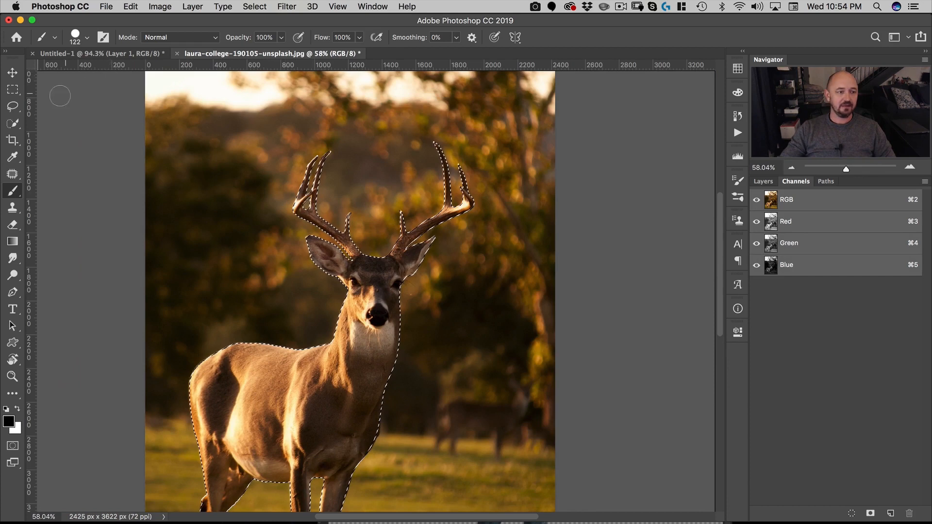
{"action": "left_click", "coordinate": [13, 106]}
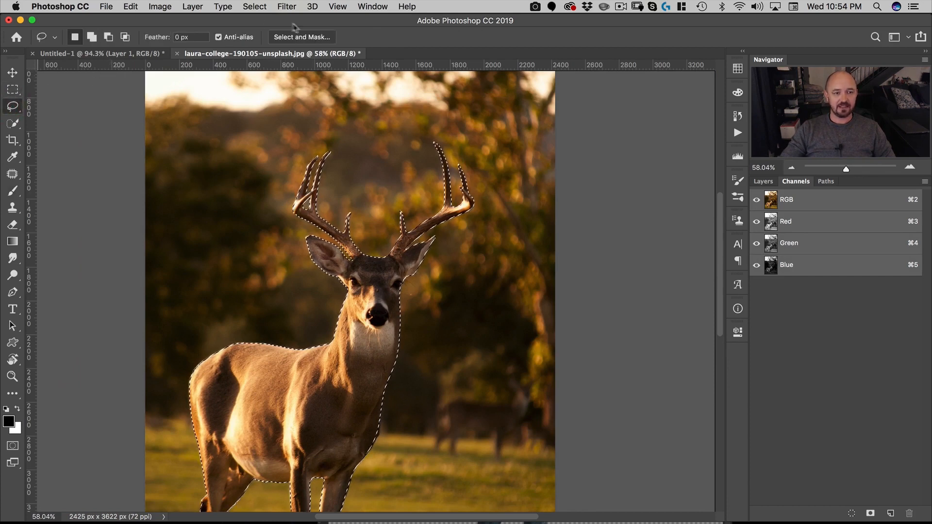
{"action": "left_click", "coordinate": [301, 37]}
{"action": "key", "text": "super+space"}
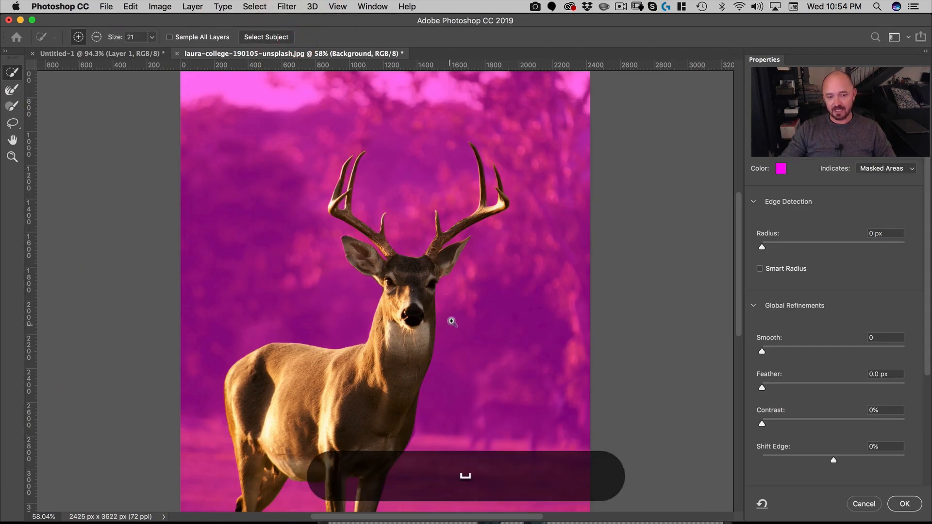
{"action": "mouse_move", "coordinate": [452, 322]}
{"action": "left_mouse_down"}
{"action": "mouse_move", "coordinate": [501, 270]}
{"action": "mouse_move", "coordinate": [552, 260]}
{"action": "left_mouse_up"}
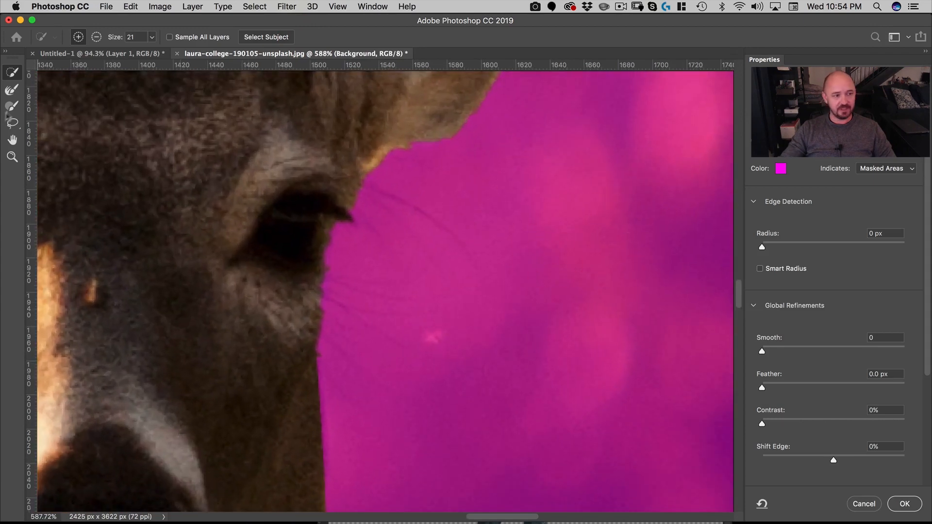
Refine the deer selection's edge around the eyelashes with the Refine Edge Brush, set Smart Radius to 3 px, and apply it.
{"action": "left_click", "coordinate": [12, 90]}
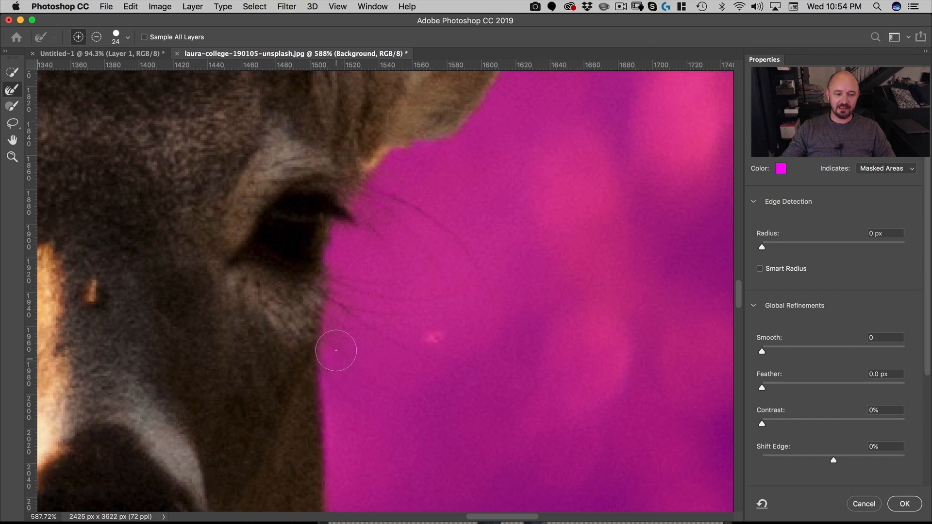
{"action": "left_click_drag", "start_coordinate": [410, 183], "coordinate": [406, 161]}
{"action": "scroll", "coordinate": [349, 277], "scroll_direction": "down", "scroll_amount": 3}
{"action": "key", "text": "super+r"}
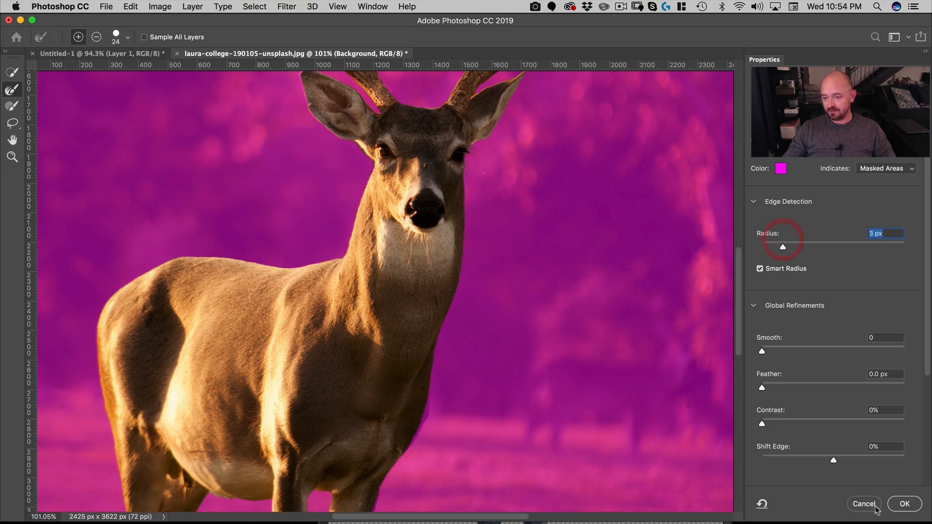
{"action": "left_click", "coordinate": [901, 502]}
Mask out the deer photo's background from the selection and convert the masked layer to a smart object.
{"action": "left_click_drag", "start_coordinate": [487, 238], "coordinate": [413, 228]}
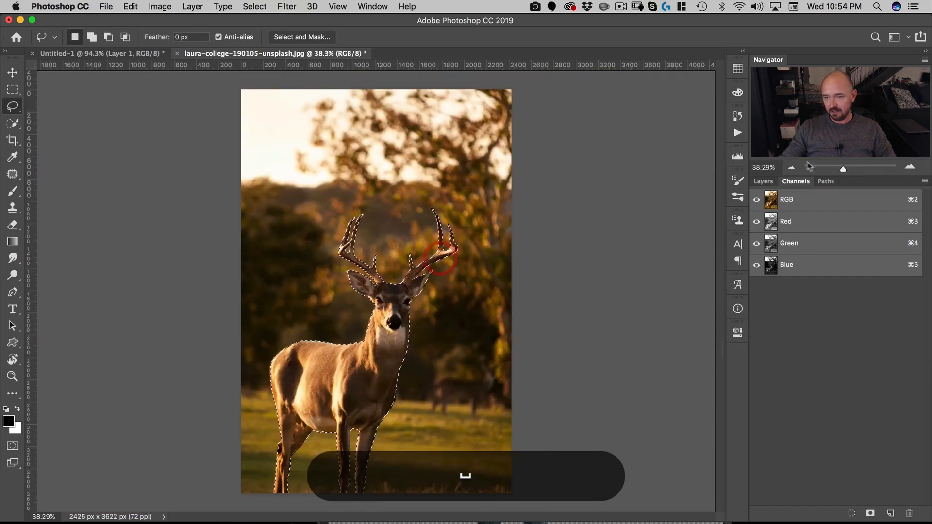
{"action": "left_click", "coordinate": [763, 181]}
{"action": "left_click", "coordinate": [834, 514]}
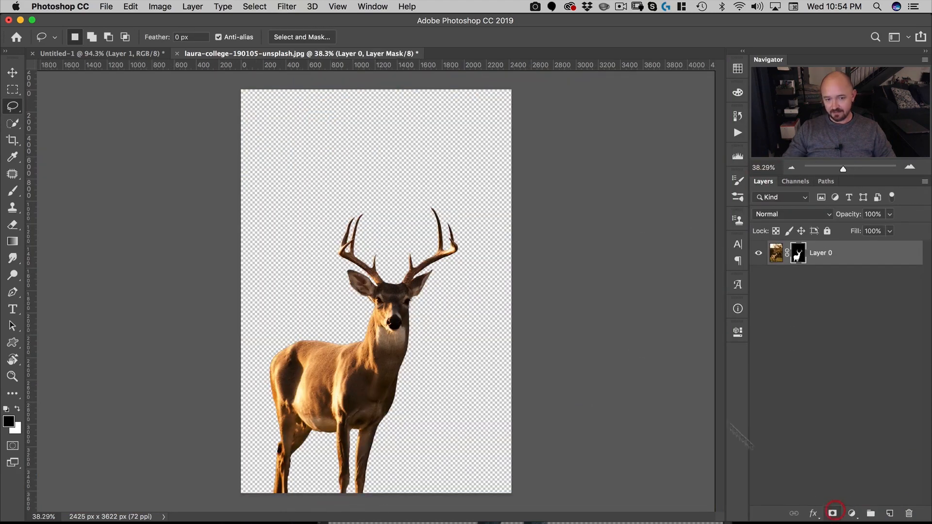
{"action": "right_click", "coordinate": [826, 258]}
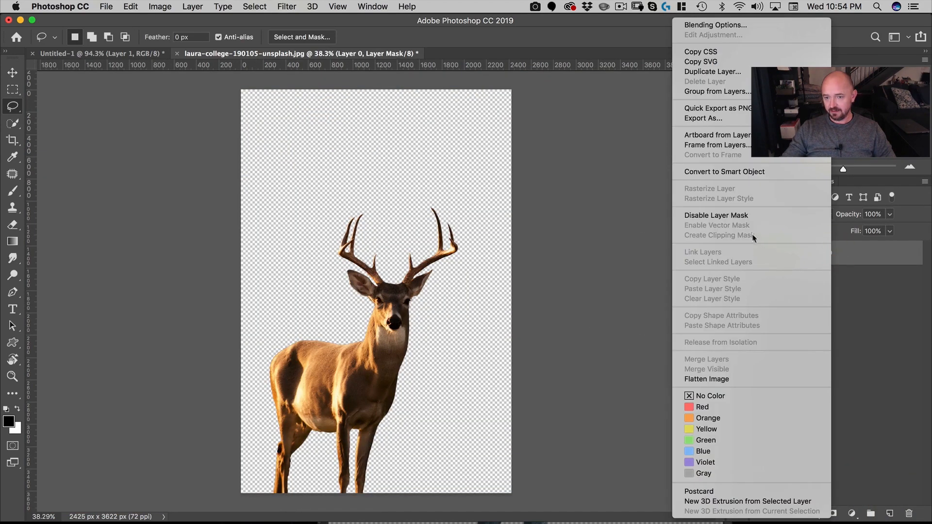
{"action": "left_click", "coordinate": [730, 172]}
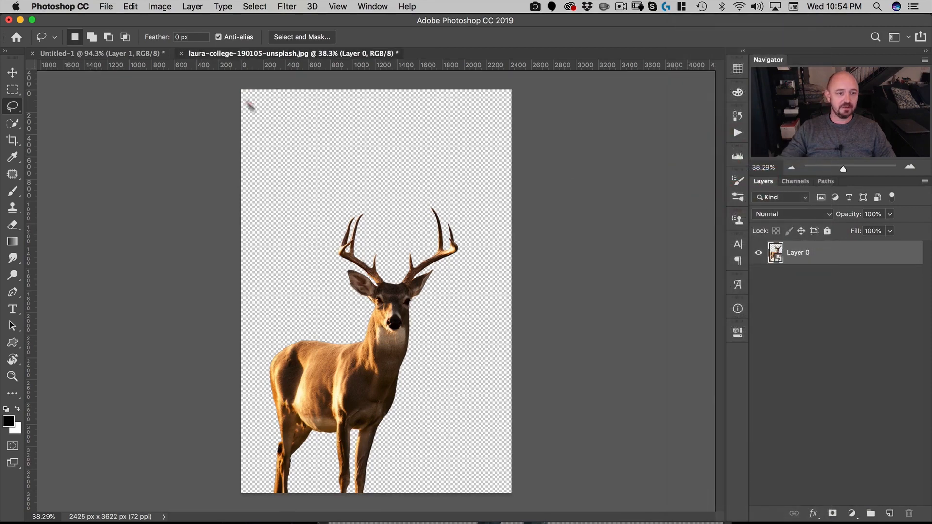
Bring the deer layer into the Untitled-1 composite and place it directly beneath the tyler-lastovich layer.
{"action": "left_click_drag", "start_coordinate": [253, 53], "coordinate": [343, 108]}
{"action": "key", "text": "v"}
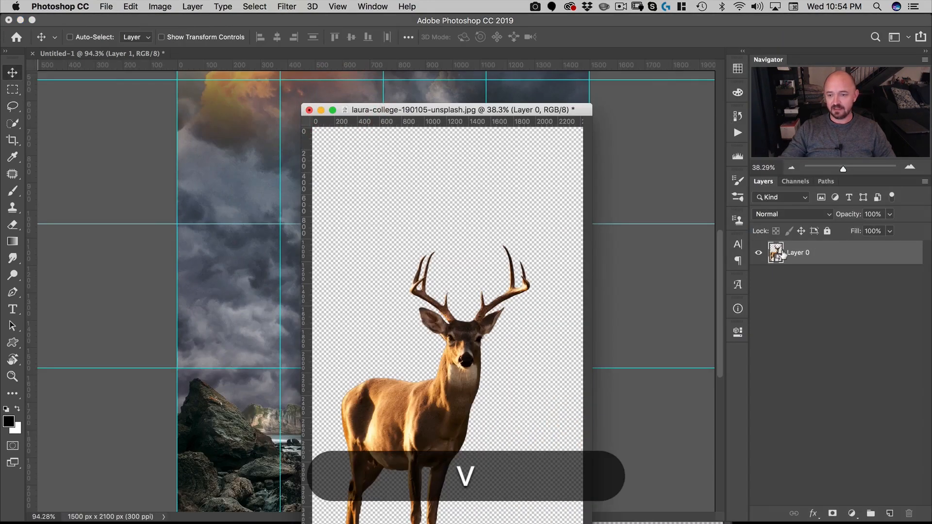
{"action": "left_click_drag", "start_coordinate": [776, 252], "coordinate": [267, 242]}
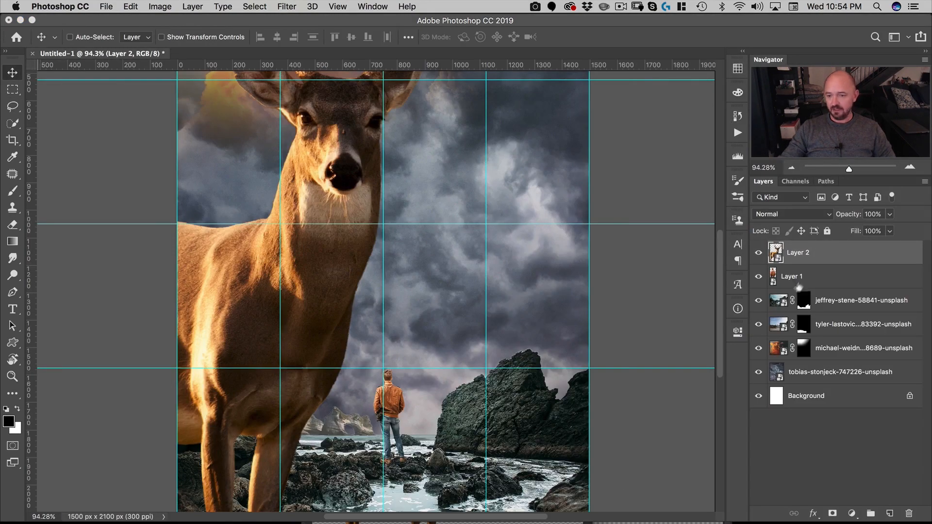
{"action": "left_click_drag", "start_coordinate": [796, 251], "coordinate": [796, 334]}
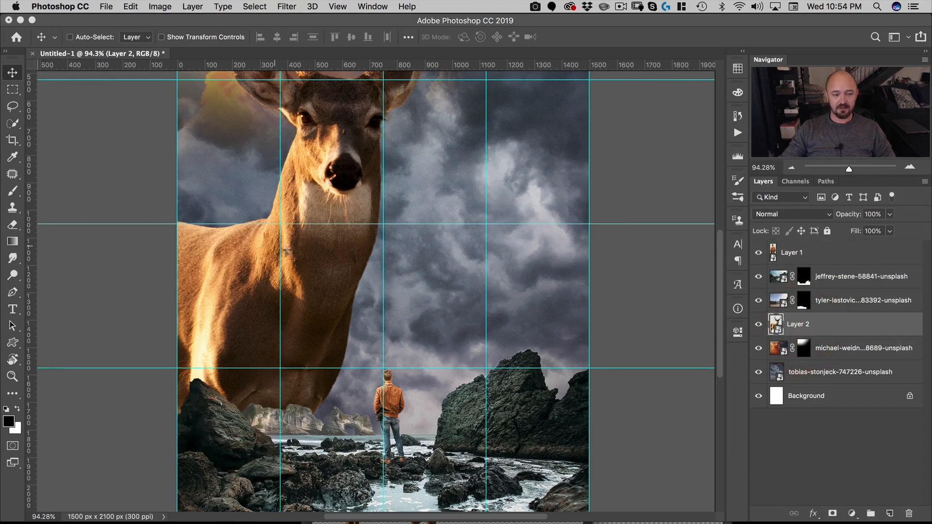
Move the deer so its front legs stand behind the man at the shoreline.
{"action": "left_click_drag", "start_coordinate": [370, 209], "coordinate": [457, 164]}
{"action": "key", "text": "super+space"}
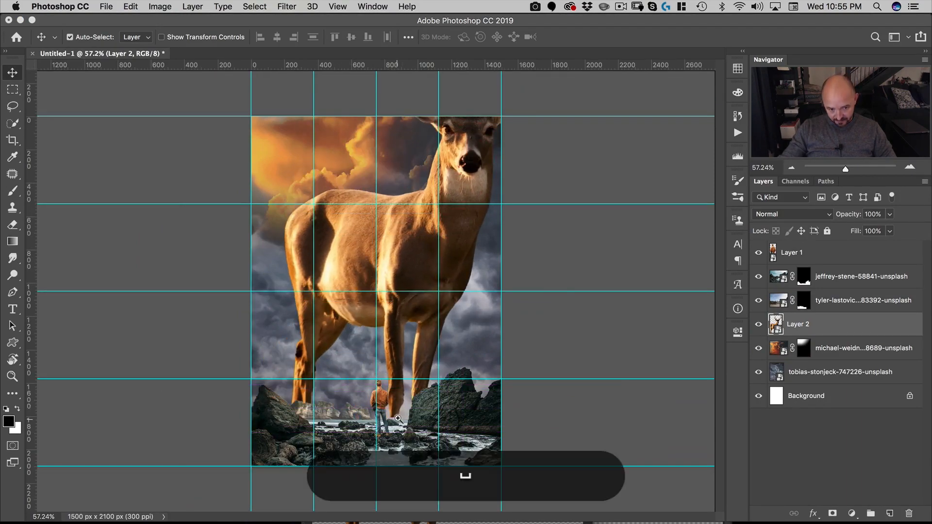
{"action": "left_click_drag", "start_coordinate": [397, 418], "coordinate": [493, 397]}
{"action": "left_click_drag", "start_coordinate": [370, 381], "coordinate": [370, 398]}
{"action": "key", "text": "super+space"}
{"action": "left_click_drag", "start_coordinate": [415, 346], "coordinate": [337, 391]}
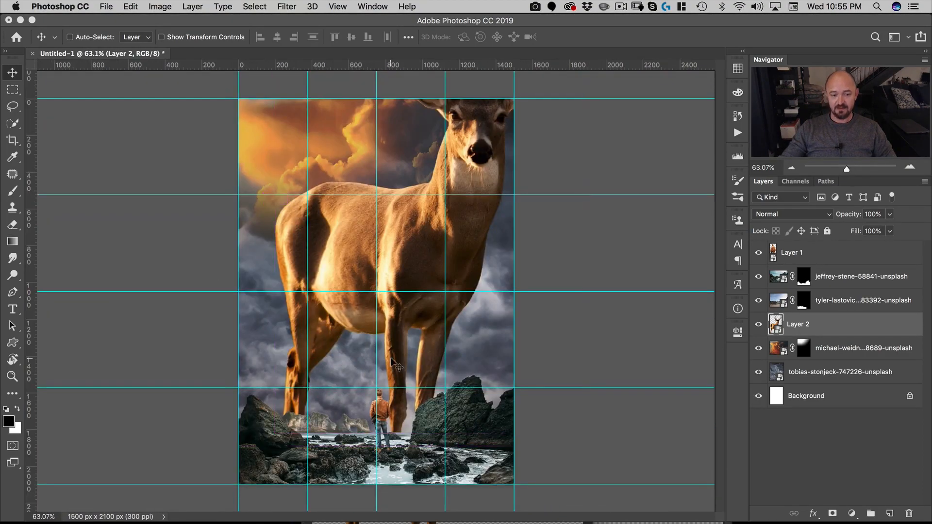
{"action": "mouse_move", "coordinate": [392, 361]}
{"action": "left_mouse_down"}
{"action": "mouse_move", "coordinate": [384, 325]}
{"action": "mouse_move", "coordinate": [358, 354]}
{"action": "mouse_move", "coordinate": [390, 346]}
{"action": "left_mouse_up"}
Scale the deer proportionally to about 16.47% around a reference point placed at its front feet.
{"action": "key", "text": "super+space"}
{"action": "key", "text": "super+t"}
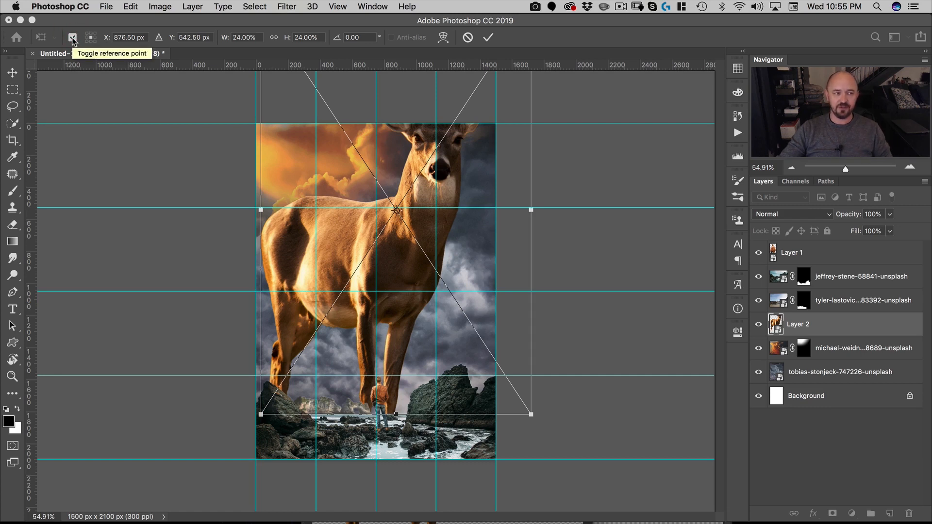
{"action": "left_click_drag", "start_coordinate": [397, 211], "coordinate": [390, 416]}
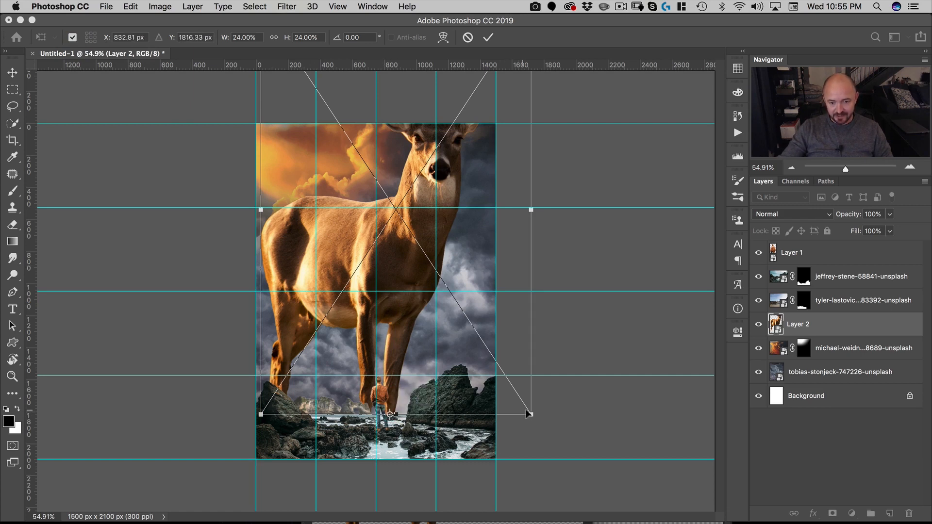
{"action": "key", "text": "alt+shift"}
{"action": "left_click_drag", "start_coordinate": [530, 414], "coordinate": [488, 368]}
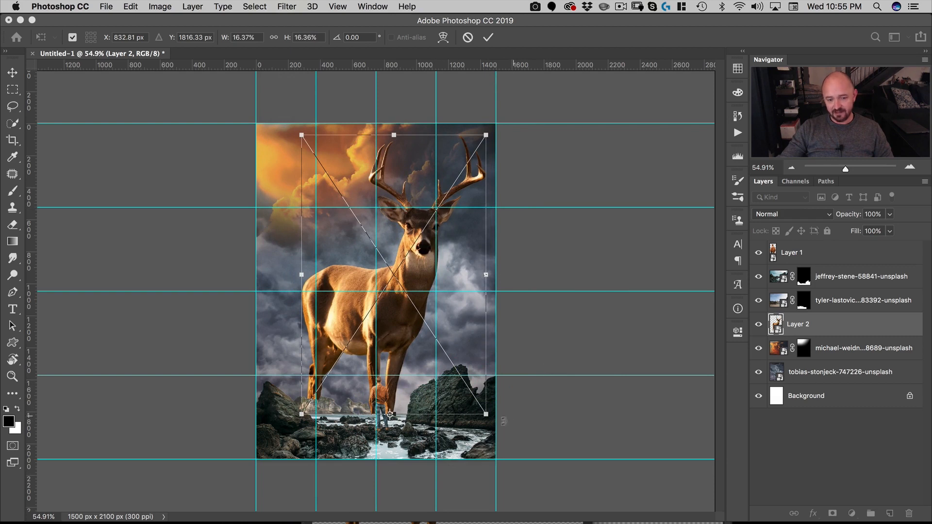
{"action": "key", "text": "alt+shift"}
{"action": "left_click_drag", "start_coordinate": [485, 414], "coordinate": [485, 412]}
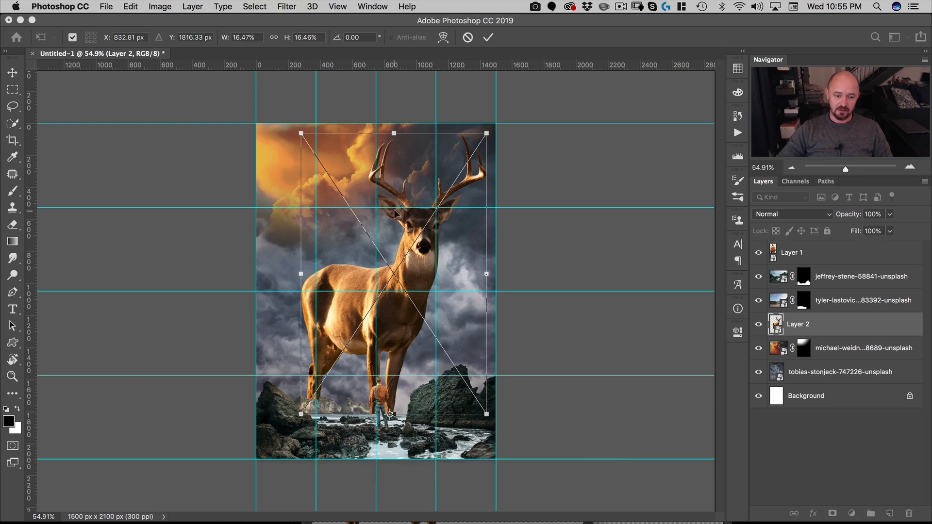
Nudge the scaled deer slightly left so its front legs frame the man, and commit the transform.
{"action": "key", "text": "Left"}
{"action": "key", "text": "Left"}
{"action": "key", "text": "Left"}
{"action": "key", "text": "Left"}
{"action": "key", "text": "Left"}
{"action": "key", "text": "Left"}
{"action": "key", "text": "Left"}
{"action": "key", "text": "Left"}
{"action": "key", "text": "Left"}
{"action": "key", "text": "Left"}
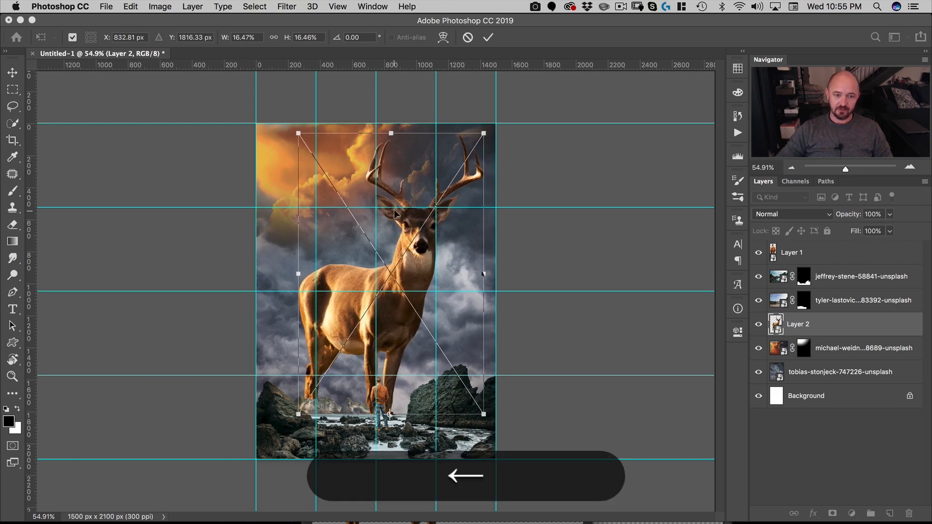
{"action": "key", "text": "Left"}
{"action": "key", "text": "Left"}
{"action": "key", "text": "Left"}
{"action": "key", "text": "Left"}
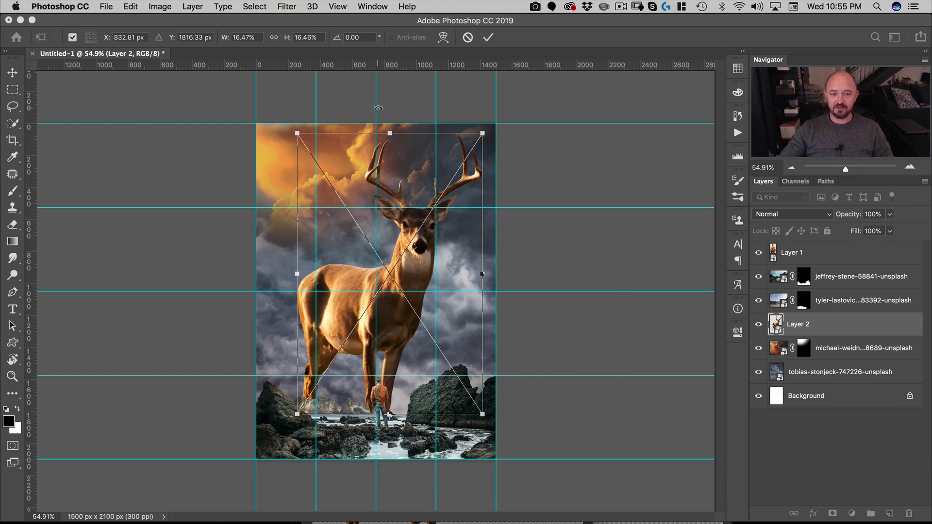
{"action": "key", "text": "Left"}
{"action": "key", "text": "Left"}
{"action": "key", "text": "Left"}
{"action": "key", "text": "Right"}
{"action": "key", "text": "Right"}
{"action": "key", "text": "Right"}
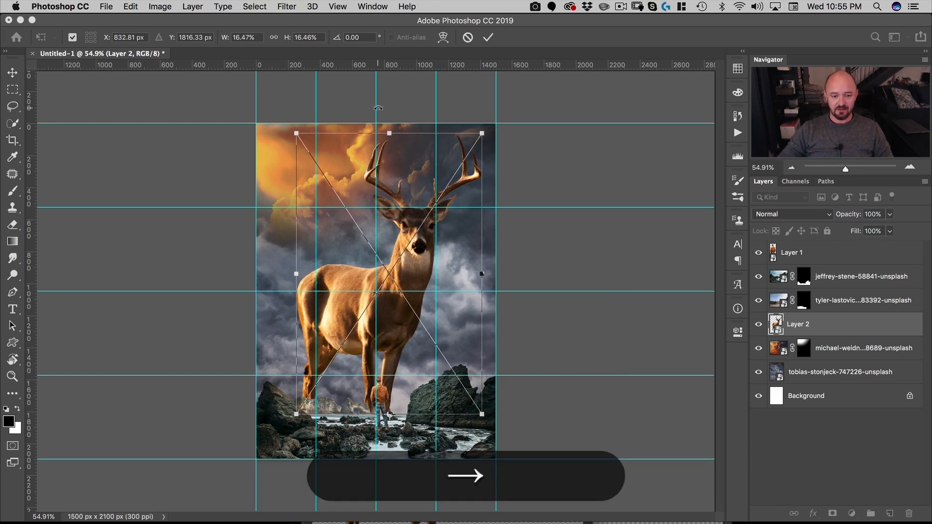
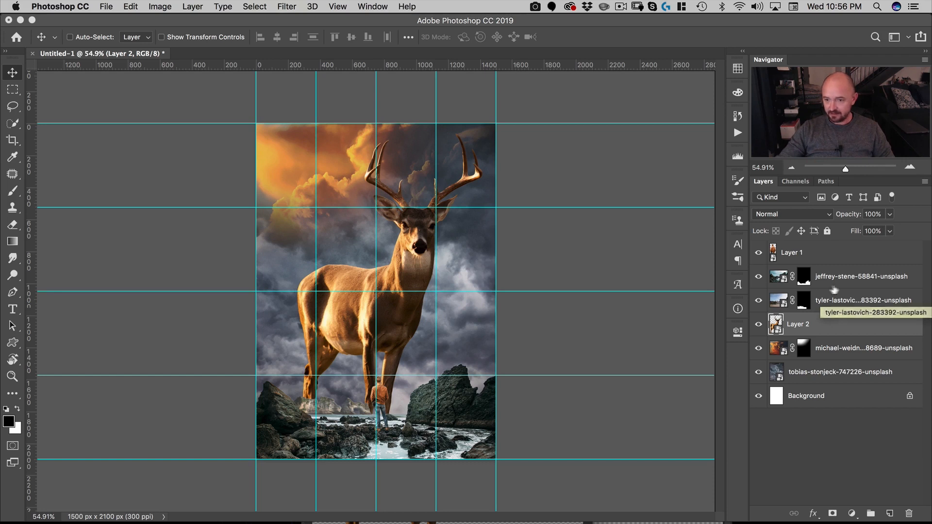
Duplicate the man's layer, Layer 1, and name the copy "reflection".
{"action": "left_click", "coordinate": [794, 261]}
{"action": "key", "text": "super"}
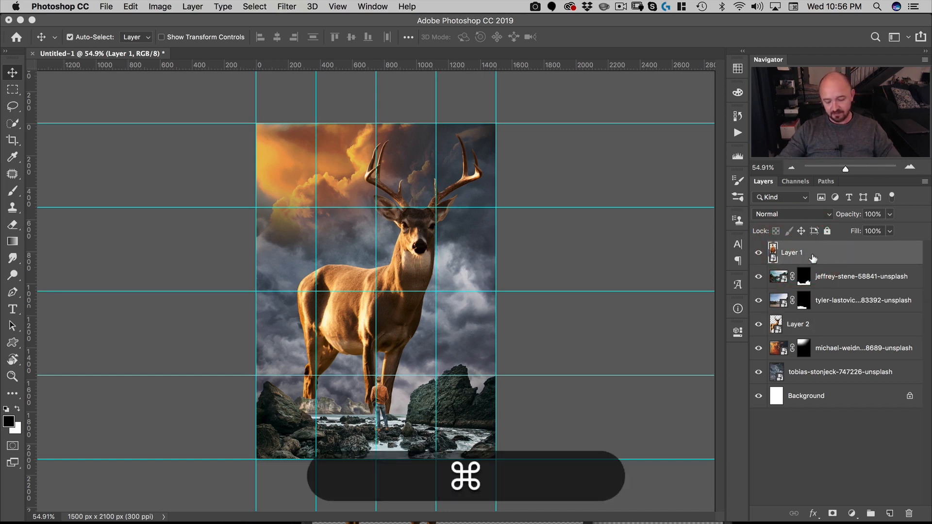
{"action": "key", "text": "super+j"}
{"action": "double_click", "coordinate": [813, 256]}
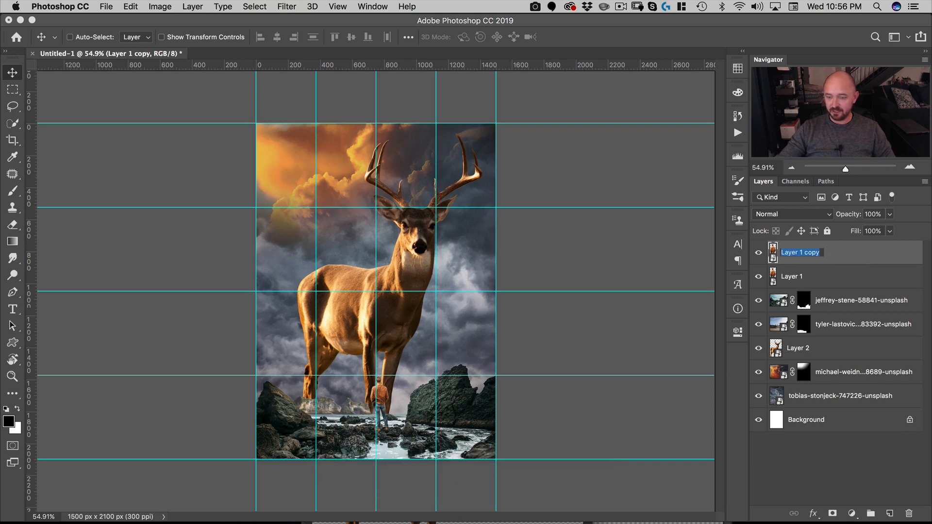
{"action": "type", "text": "reflection"}
{"action": "key", "text": "Return"}
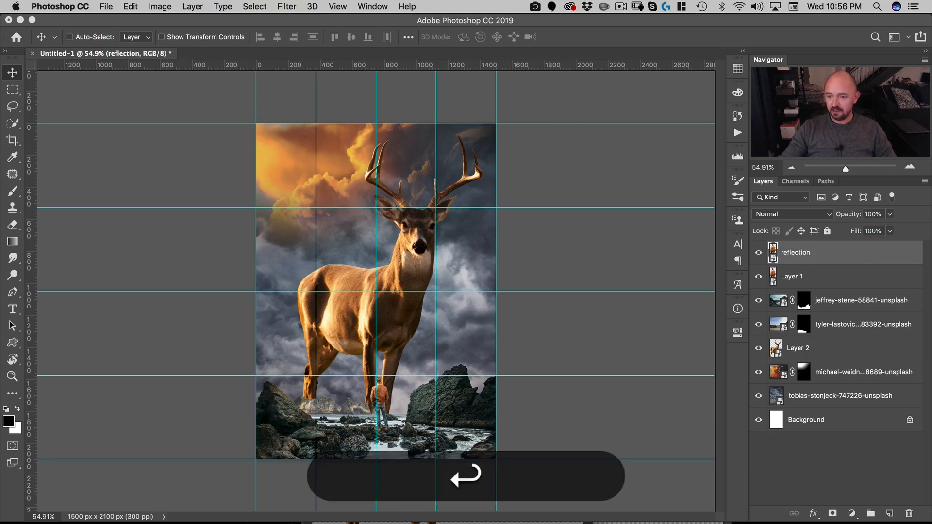
Rename the original Layer 1 as "man".
{"action": "double_click", "coordinate": [792, 276]}
{"action": "type", "text": "man"}
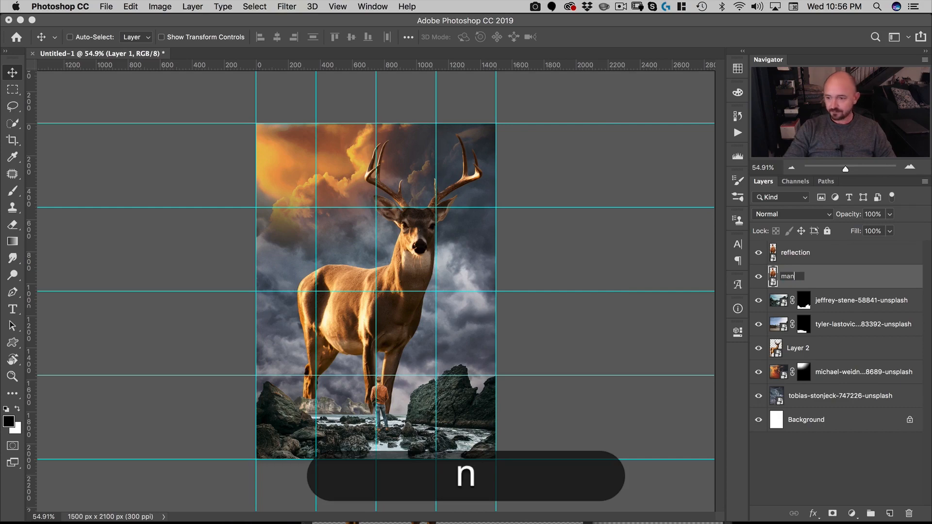
{"action": "key", "text": "Return"}
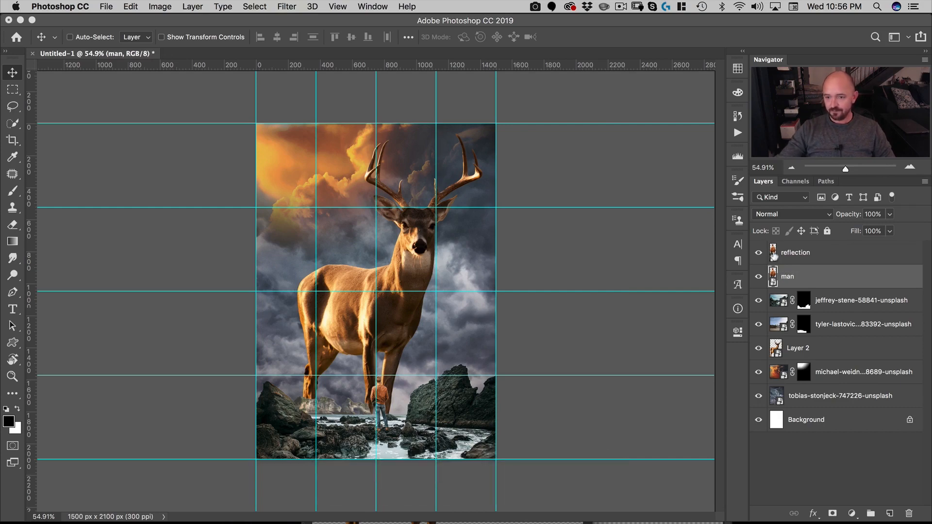
Start transforming the reflection layer and place its reference point just below the man's boots, at about X 782 px, Y 1941 px.
{"action": "left_click", "coordinate": [799, 257]}
{"action": "left_click_drag", "start_coordinate": [385, 440], "coordinate": [466, 420]}
{"action": "key", "text": "super+t"}
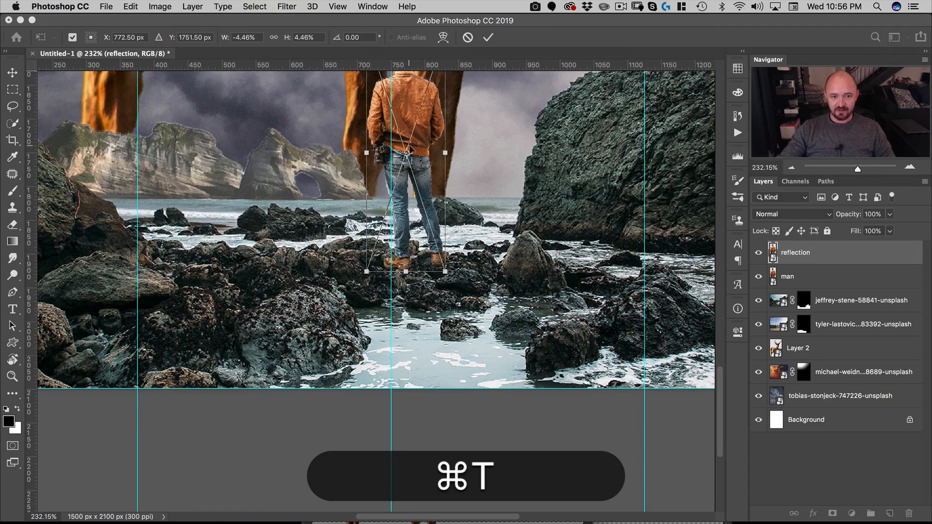
{"action": "left_click_drag", "start_coordinate": [408, 155], "coordinate": [412, 285]}
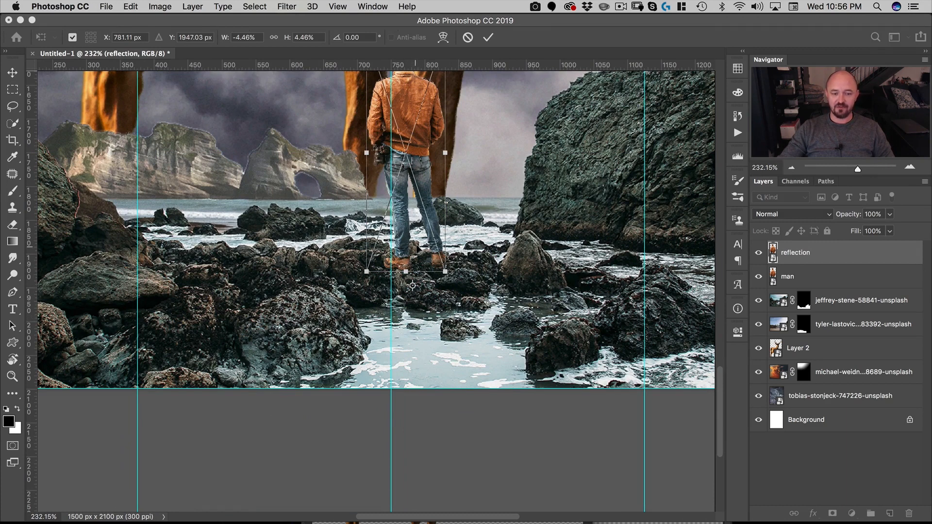
{"action": "left_click_drag", "start_coordinate": [412, 287], "coordinate": [412, 282]}
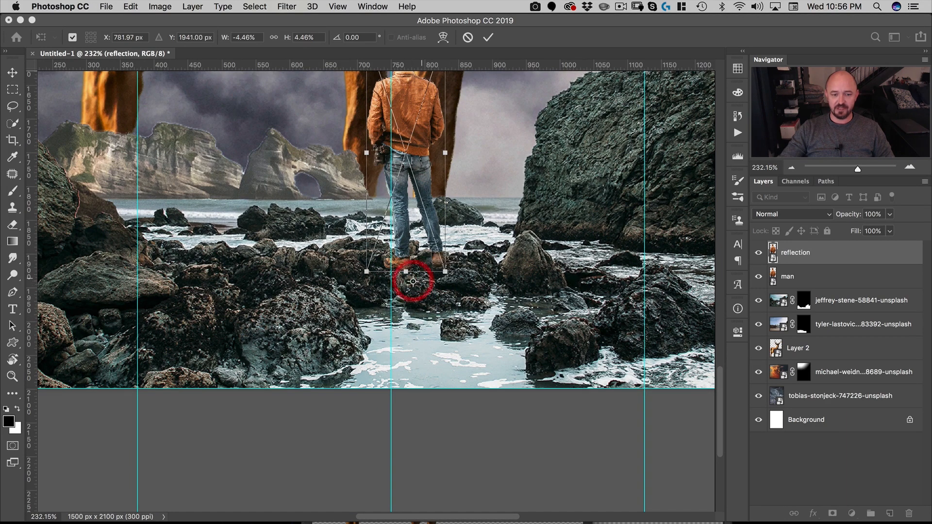
{"action": "right_click", "coordinate": [413, 282]}
{"action": "left_click", "coordinate": [456, 353]}
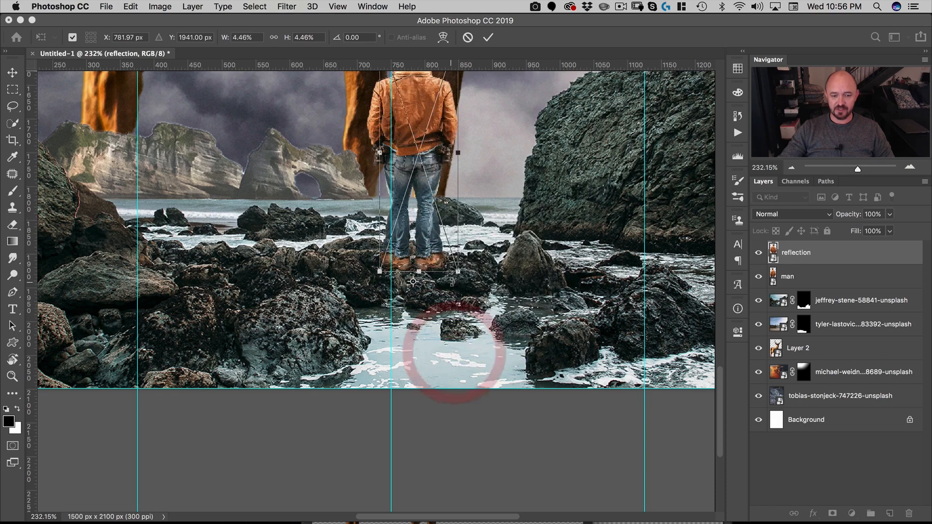
{"action": "key", "text": "cmd+z"}
Flip the reflection layer vertically below the man's boots and commit the transform.
{"action": "right_click", "coordinate": [449, 284]}
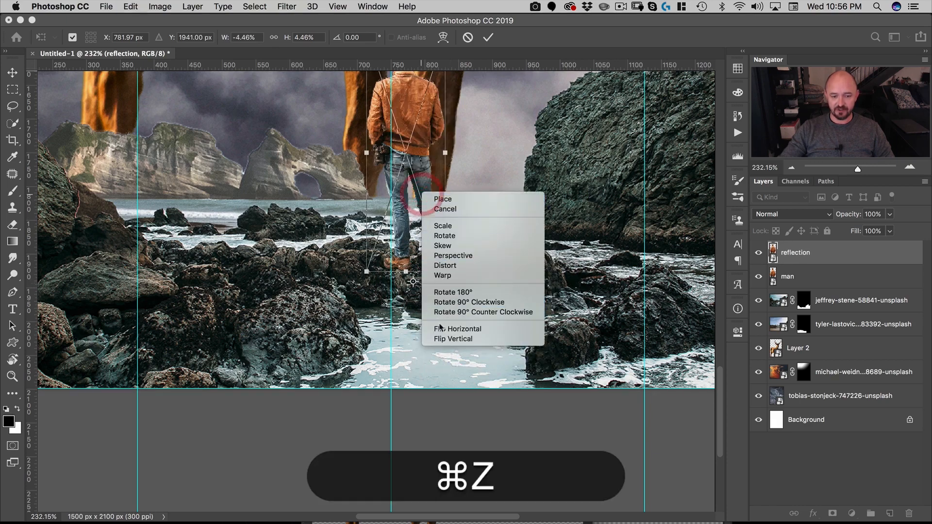
{"action": "left_click", "coordinate": [456, 340]}
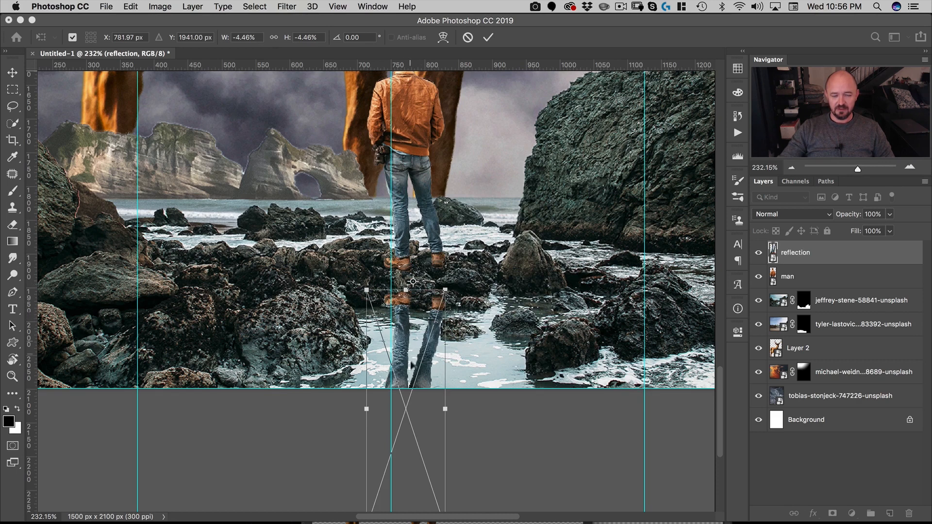
{"action": "double_click", "coordinate": [422, 333]}
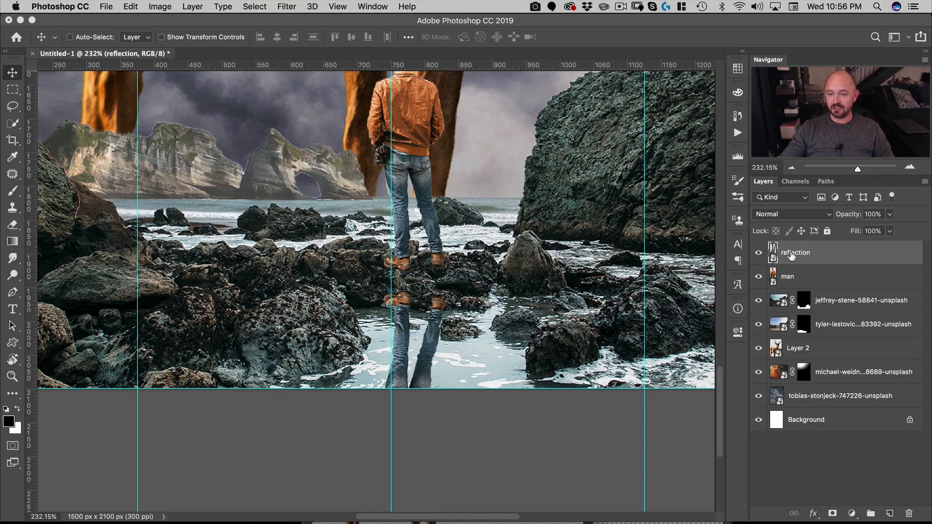
In the reflection layer's Blending Options, lower the Blend If highlight limit for the Underlying Layer to 213.
{"action": "double_click", "coordinate": [793, 253]}
{"action": "left_click", "coordinate": [829, 255]}
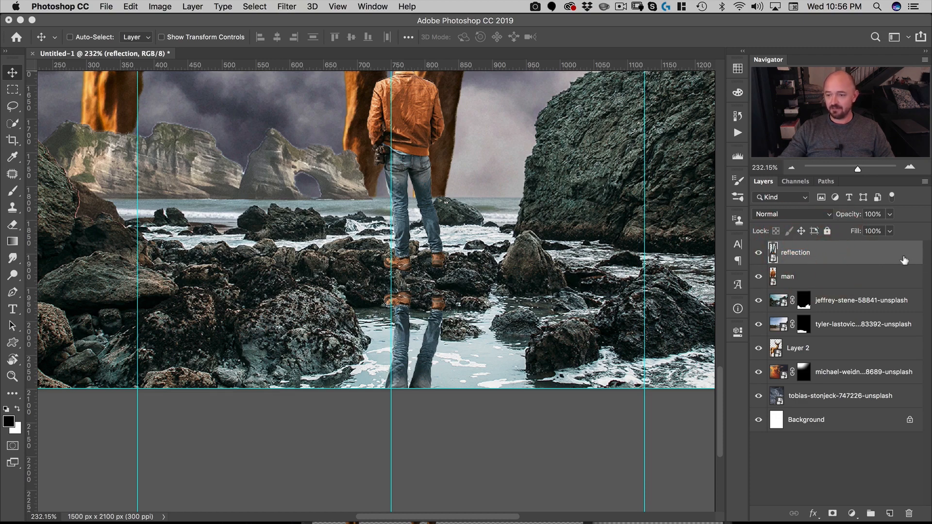
{"action": "key", "text": "space"}
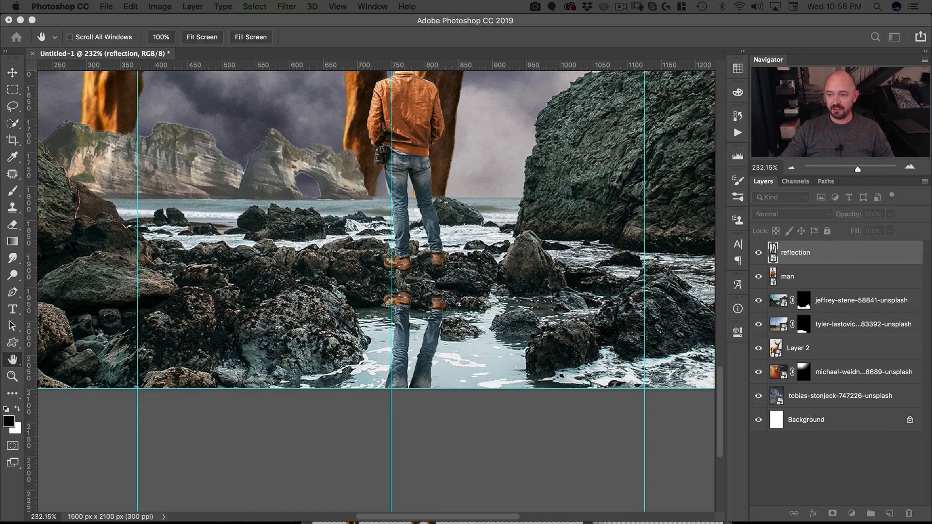
{"action": "left_click_drag", "start_coordinate": [572, 154], "coordinate": [437, 189]}
{"action": "left_click_drag", "start_coordinate": [517, 172], "coordinate": [499, 48]}
{"action": "key", "text": "space"}
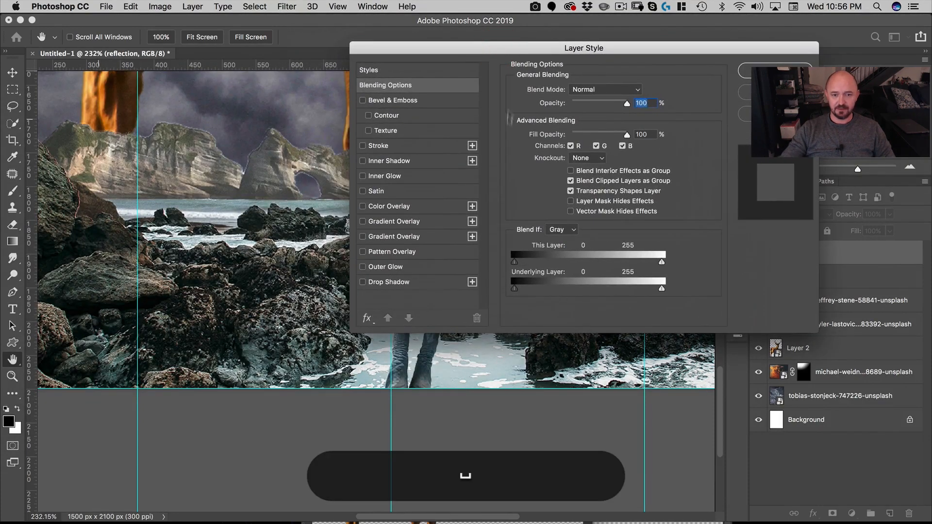
{"action": "left_click_drag", "start_coordinate": [420, 47], "coordinate": [471, 35]}
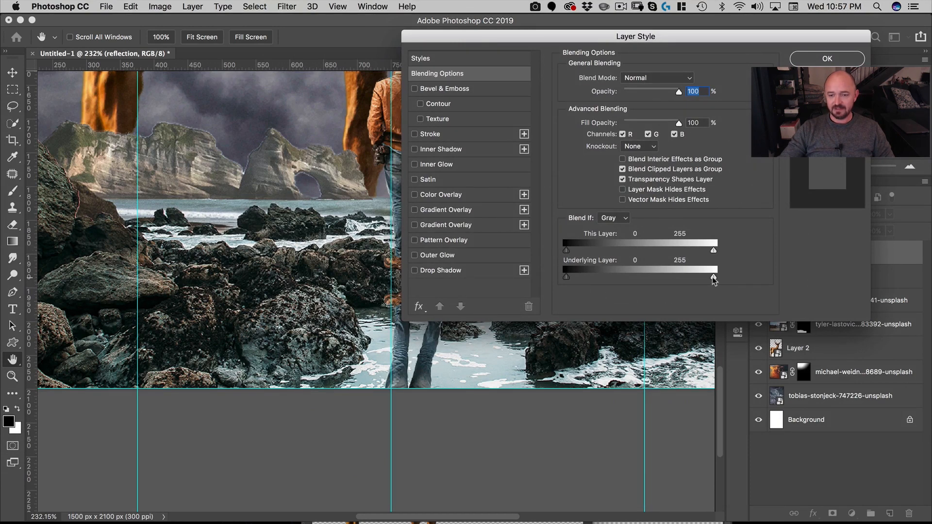
{"action": "left_click_drag", "start_coordinate": [713, 278], "coordinate": [694, 276]}
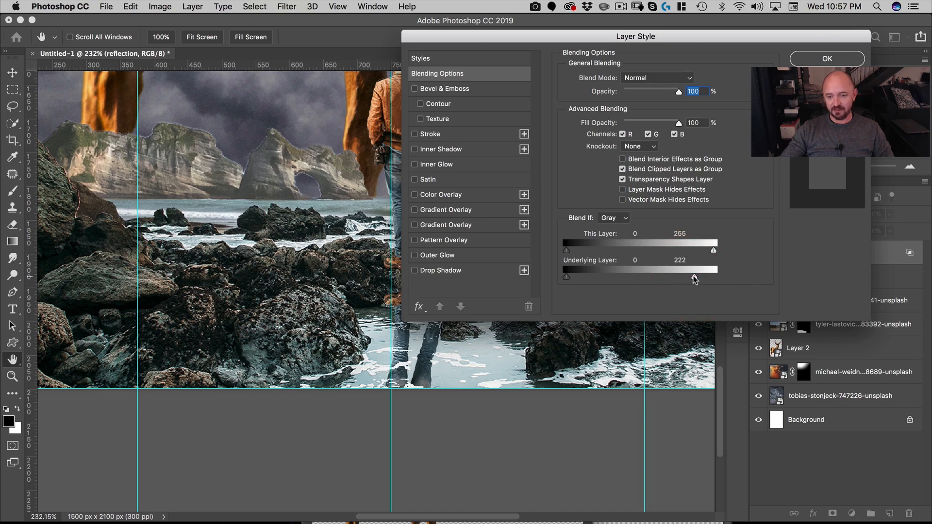
{"action": "left_click_drag", "start_coordinate": [695, 277], "coordinate": [688, 277]}
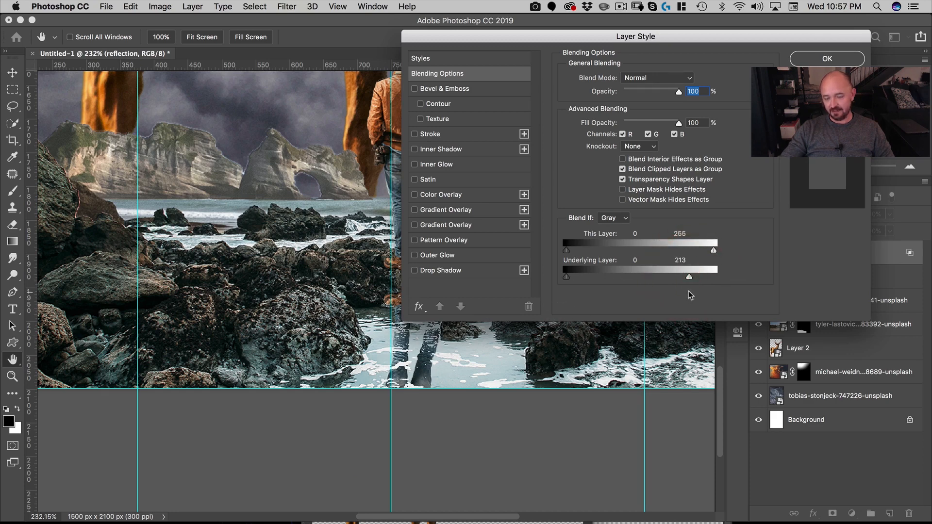
Split the Underlying Layer highlight limit to about 214 / 238 for a softer transition and apply the layer style.
{"action": "key", "text": "alt"}
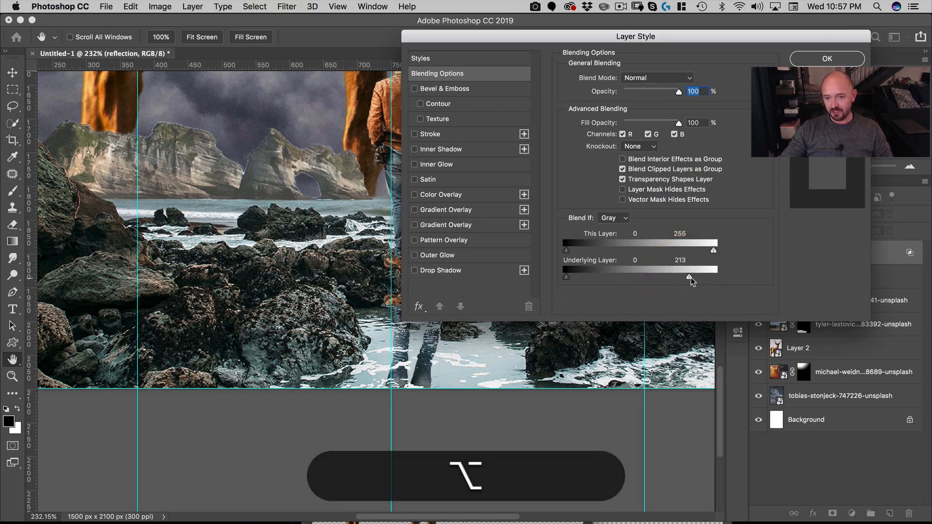
{"action": "mouse_move", "coordinate": [691, 276]}
{"action": "left_mouse_down"}
{"action": "mouse_move", "coordinate": [697, 280]}
{"action": "mouse_move", "coordinate": [682, 277]}
{"action": "mouse_move", "coordinate": [714, 278]}
{"action": "mouse_move", "coordinate": [695, 280]}
{"action": "left_mouse_up"}
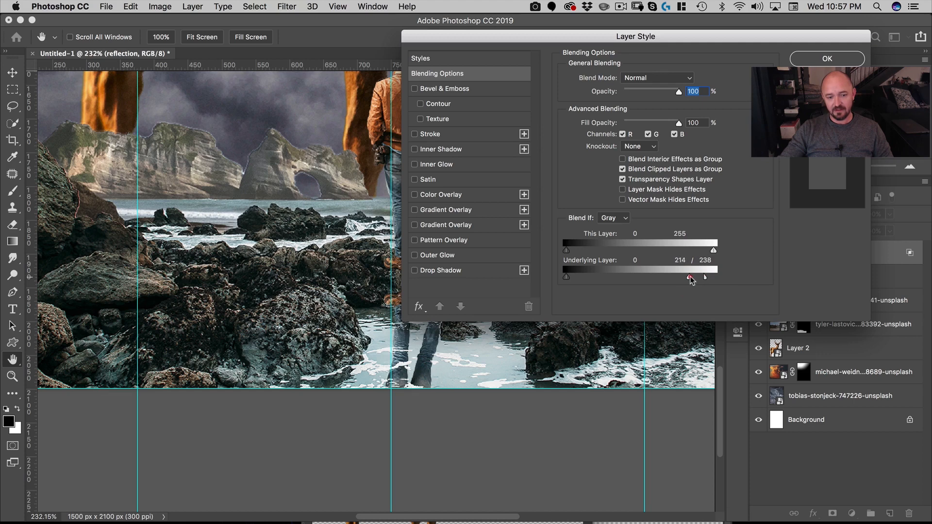
{"action": "left_click", "coordinate": [692, 276]}
{"action": "left_click", "coordinate": [827, 58]}
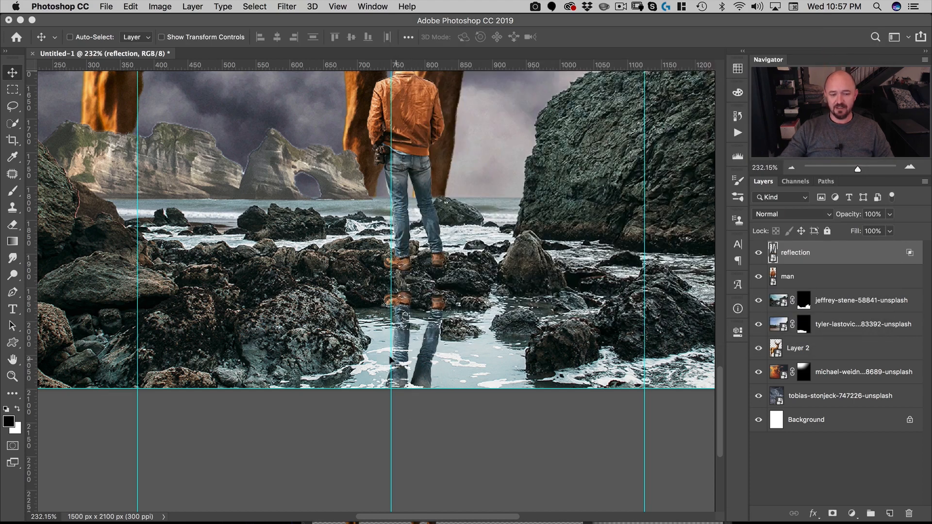
Add a layer mask to the reflection layer and paint black over the mirrored boots where they overlap the rocks.
{"action": "left_click", "coordinate": [830, 513]}
{"action": "mouse_move", "coordinate": [402, 305]}
{"action": "left_mouse_down"}
{"action": "mouse_move", "coordinate": [435, 298]}
{"action": "mouse_move", "coordinate": [398, 293]}
{"action": "mouse_move", "coordinate": [416, 291]}
{"action": "mouse_move", "coordinate": [423, 307]}
{"action": "mouse_move", "coordinate": [424, 217]}
{"action": "left_mouse_up"}
{"action": "key", "text": "b"}
{"action": "left_click_drag", "start_coordinate": [438, 382], "coordinate": [442, 306]}
{"action": "left_click_drag", "start_coordinate": [388, 295], "coordinate": [421, 288]}
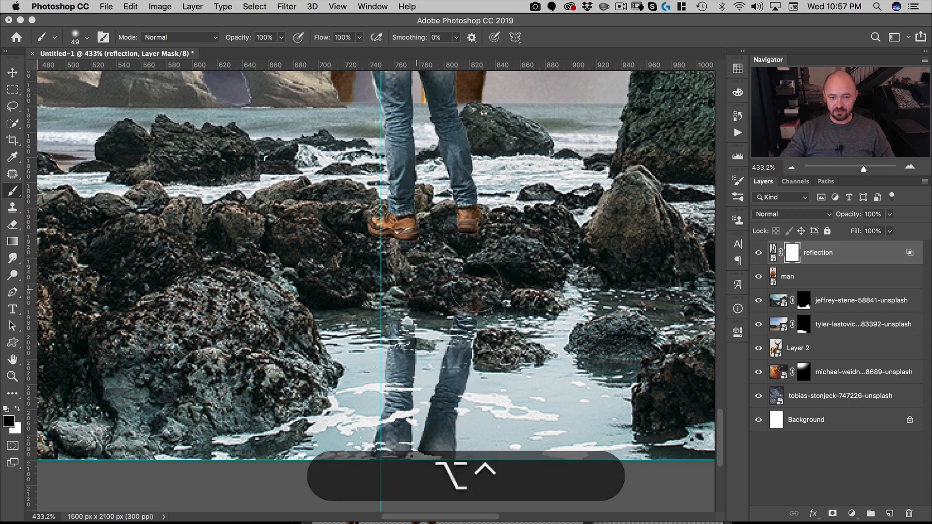
{"action": "mouse_move", "coordinate": [472, 302]}
{"action": "left_mouse_down"}
{"action": "mouse_move", "coordinate": [507, 282]}
{"action": "mouse_move", "coordinate": [449, 329]}
{"action": "left_mouse_up"}
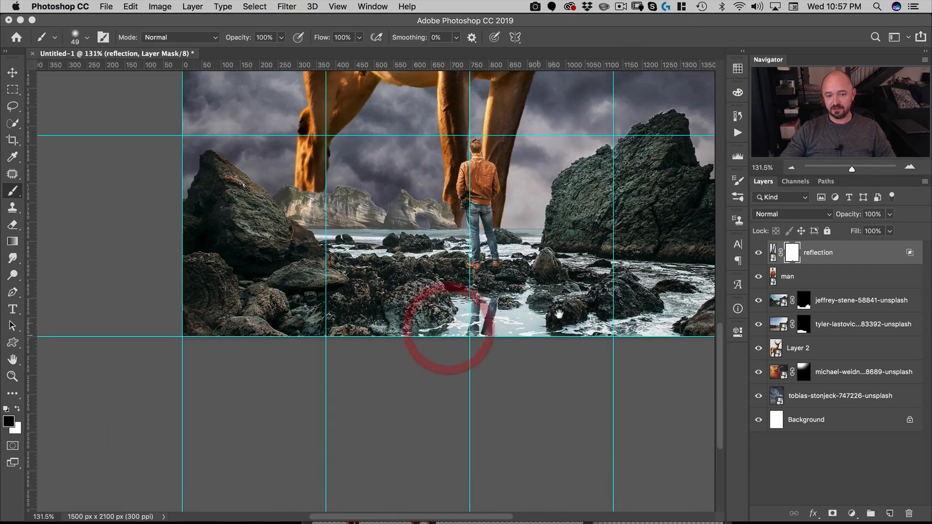
{"action": "left_click_drag", "start_coordinate": [555, 318], "coordinate": [464, 363]}
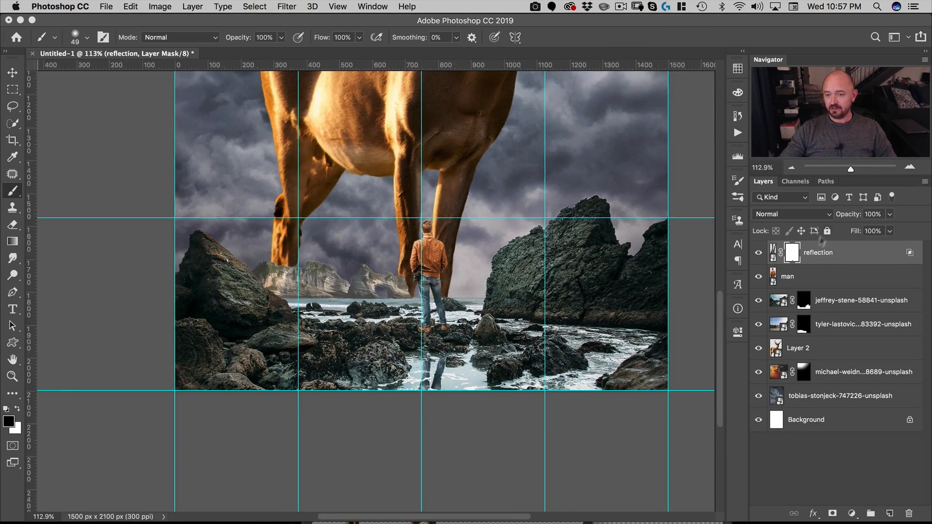
Create a new layer directly above the man layer and name it "shadow".
{"action": "left_click", "coordinate": [806, 275]}
{"action": "left_click", "coordinate": [889, 514]}
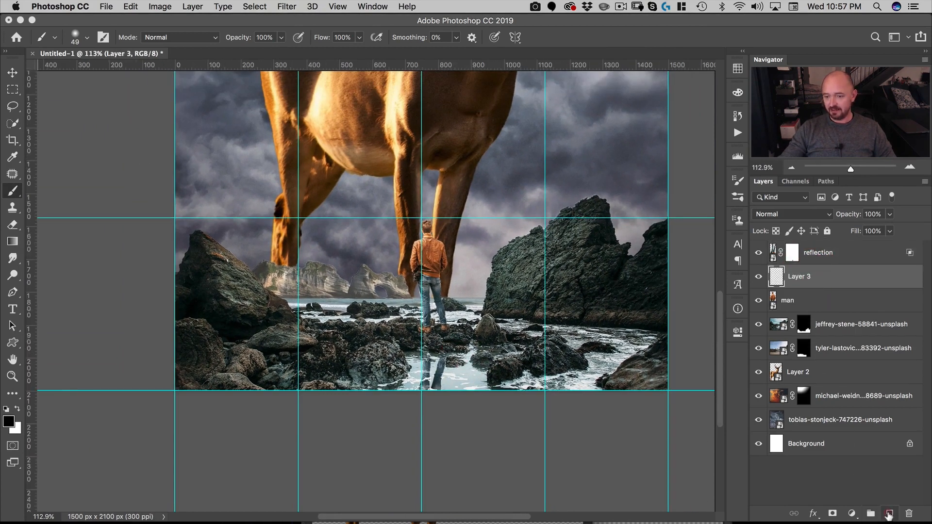
{"action": "double_click", "coordinate": [799, 277]}
{"action": "type", "text": "shadow"}
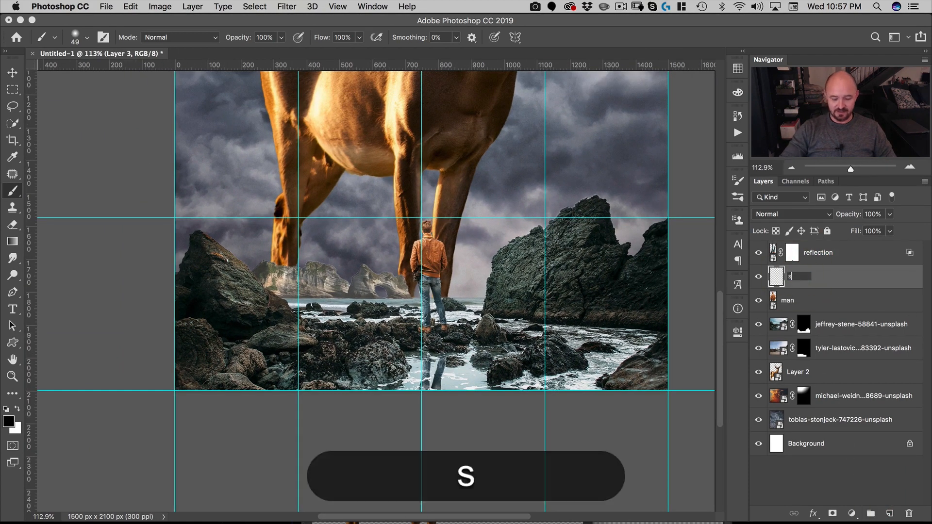
{"action": "key", "text": "Return"}
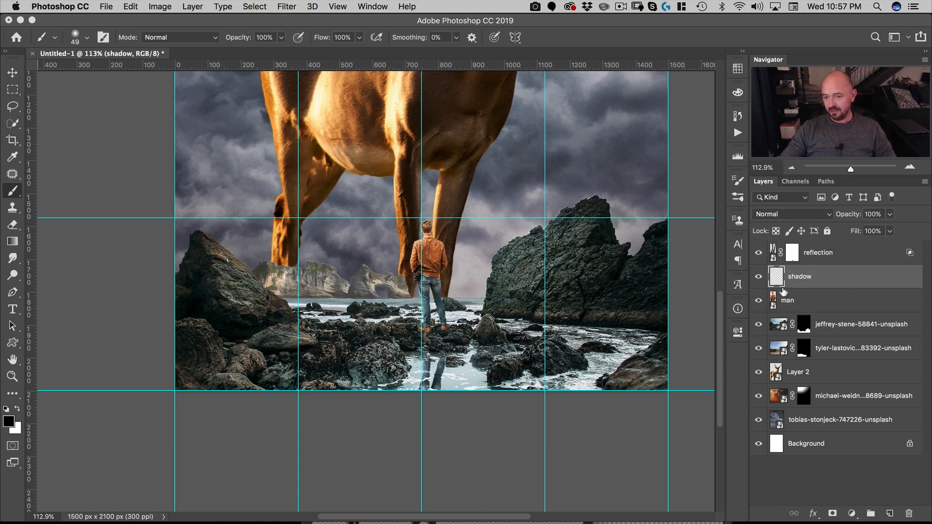
Clip the shadow layer to the man layer and keep the shadow layer selected.
{"action": "key", "text": "alt"}
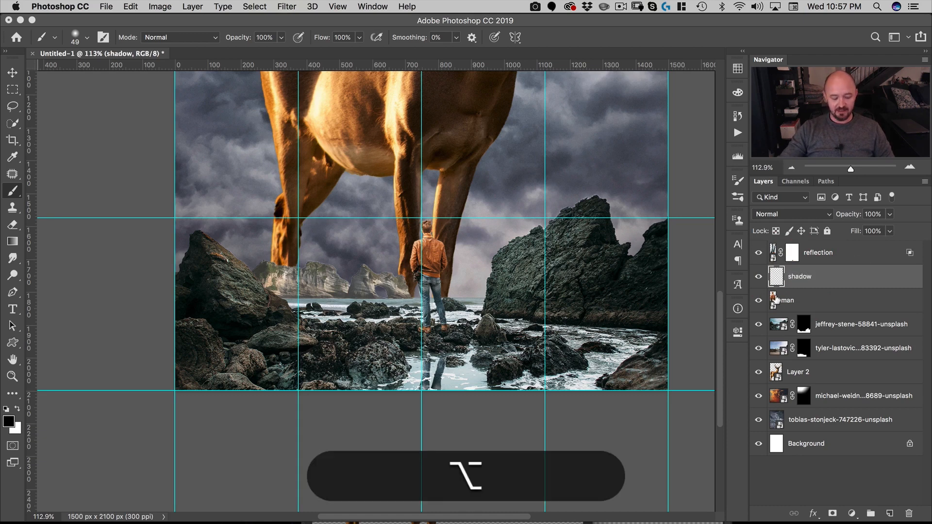
{"action": "key", "text": "alt"}
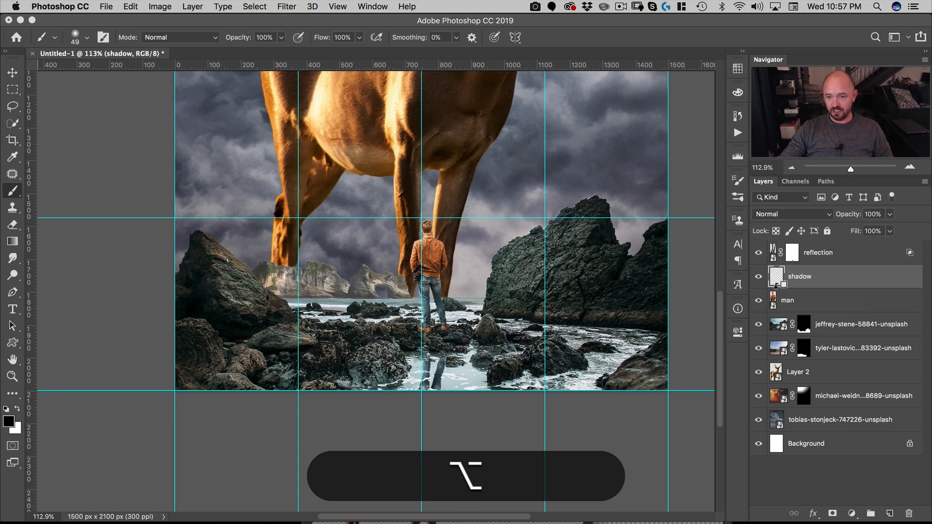
{"action": "left_click", "coordinate": [776, 288], "text": "alt"}
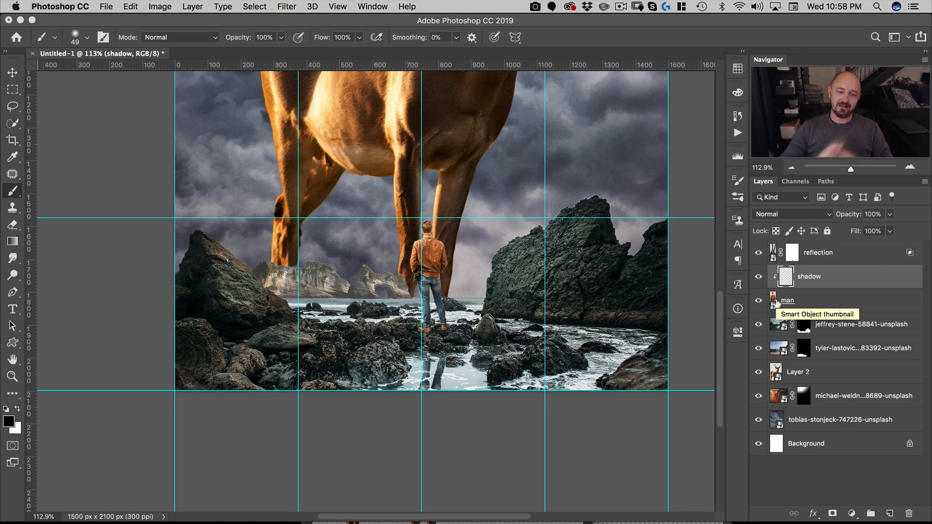
{"action": "left_click", "coordinate": [783, 275]}
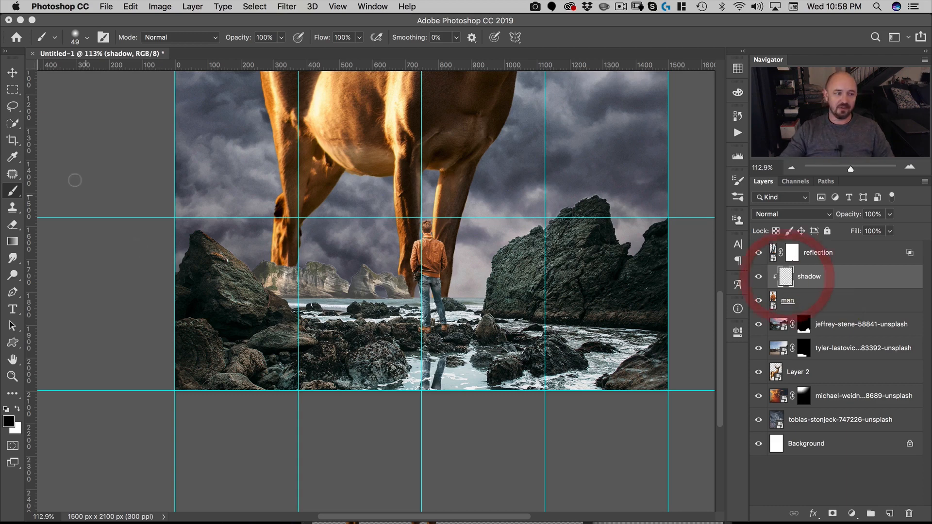
Darken the man's lower legs with a black-to-transparent linear gradient on the shadow layer.
{"action": "key", "text": "g"}
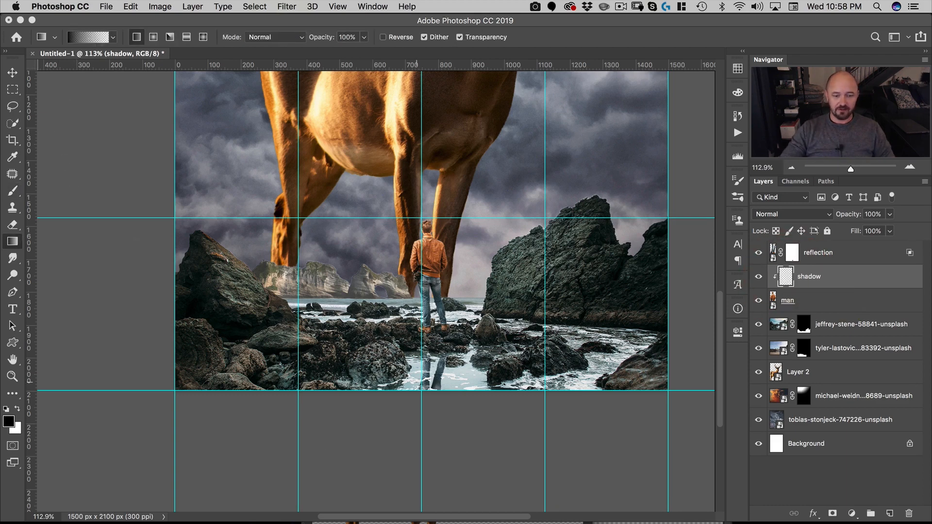
{"action": "key", "text": "shift"}
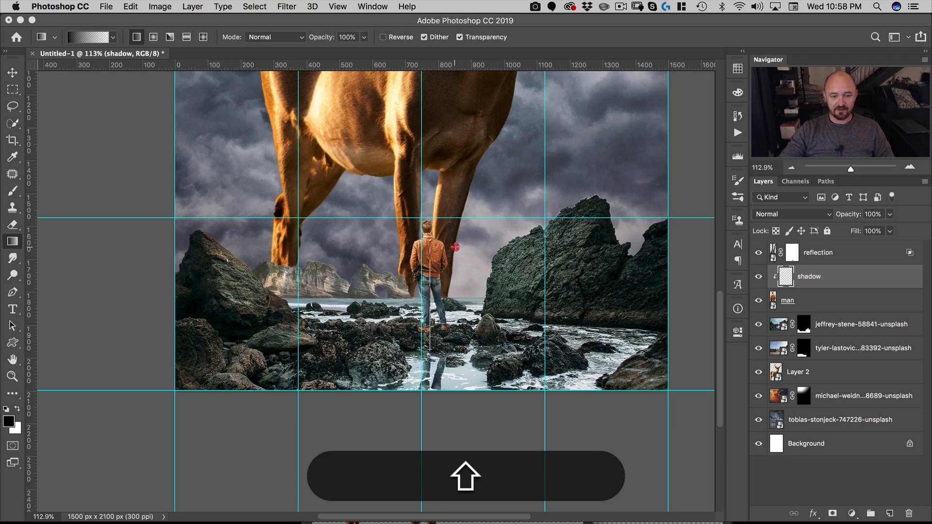
{"action": "left_click_drag", "start_coordinate": [455, 248], "coordinate": [478, 239]}
{"action": "key", "text": "shift+v"}
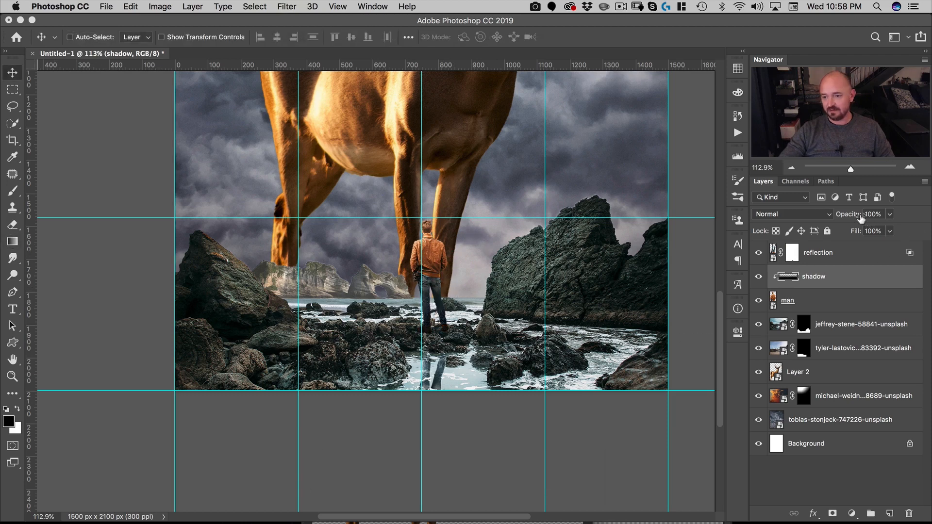
Reduce the shadow layer's opacity to 56% and show the whole composite.
{"action": "left_click_drag", "start_coordinate": [860, 218], "coordinate": [829, 220]}
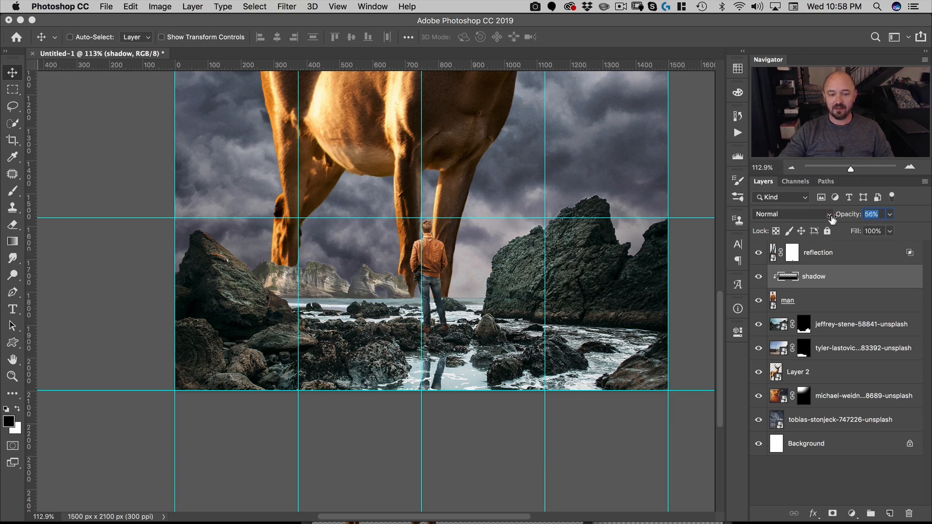
{"action": "scroll", "coordinate": [381, 358], "scroll_direction": "down", "scroll_amount": 3}
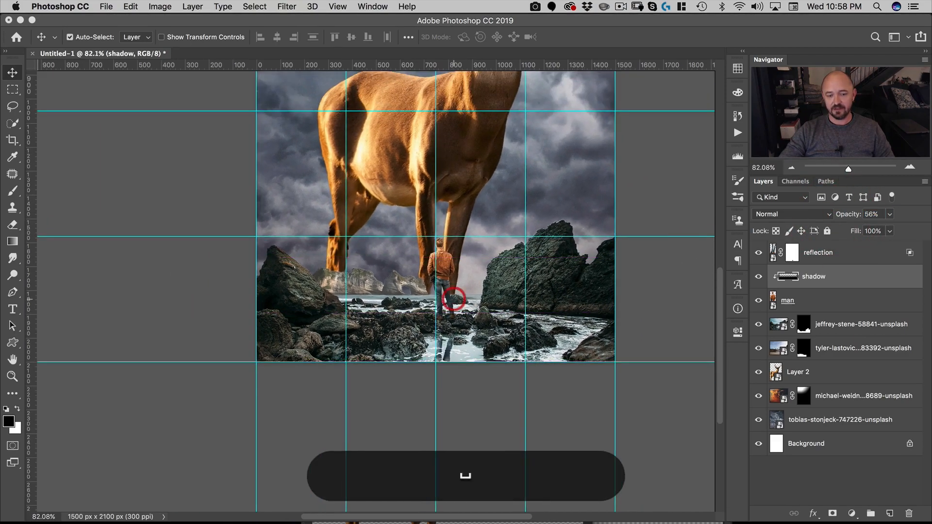
{"action": "scroll", "coordinate": [452, 440], "scroll_direction": "down", "scroll_amount": 3}
{"action": "key", "text": "super+r"}
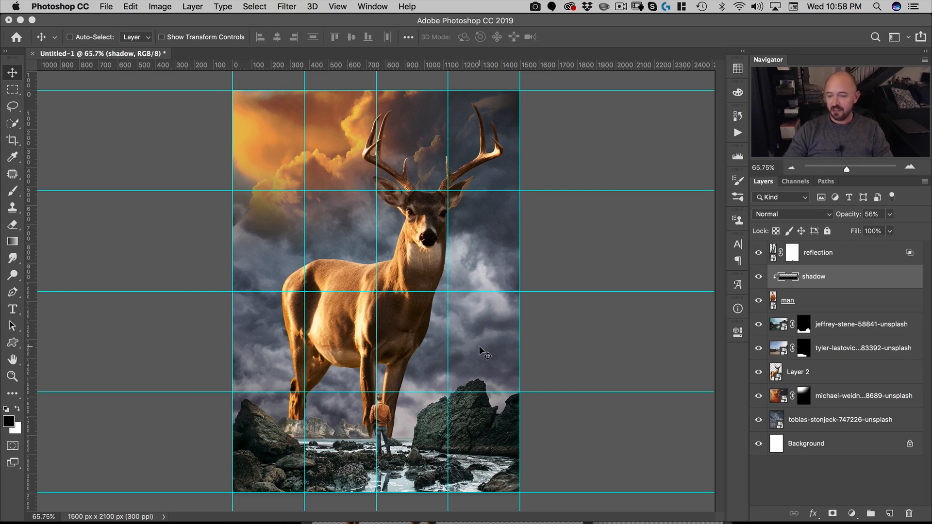
Brighten the grey cloud layer above Background with Curves, lifting the black point to about 86 and input 89 to about 164.
{"action": "left_click", "coordinate": [819, 421]}
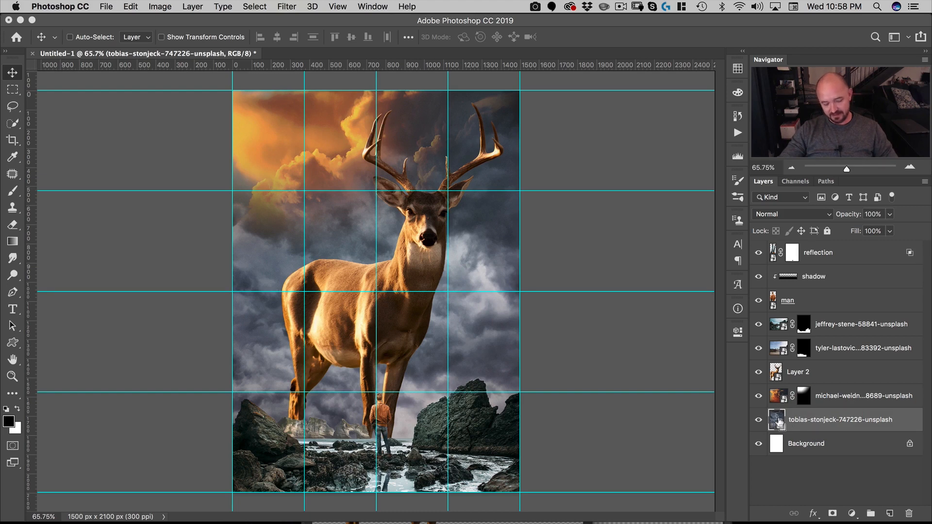
{"action": "key", "text": "super+m"}
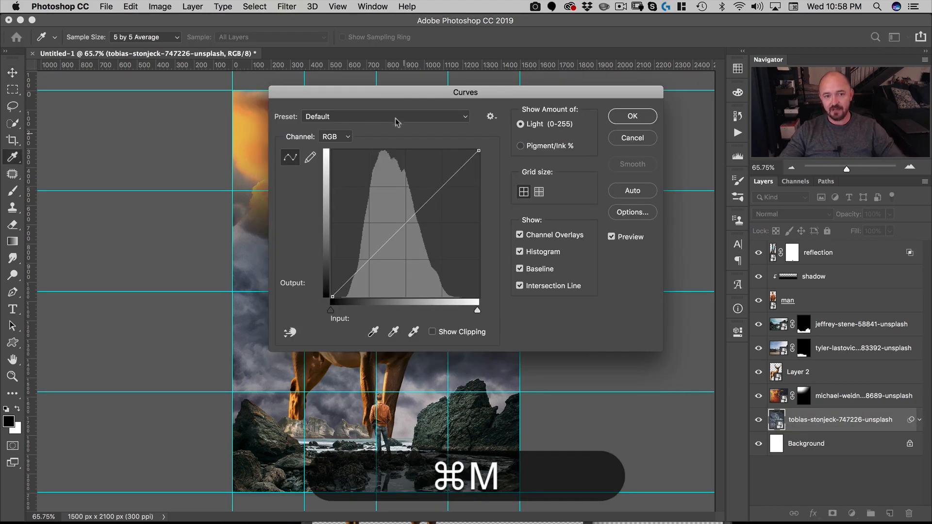
{"action": "left_click_drag", "start_coordinate": [401, 94], "coordinate": [652, 94]}
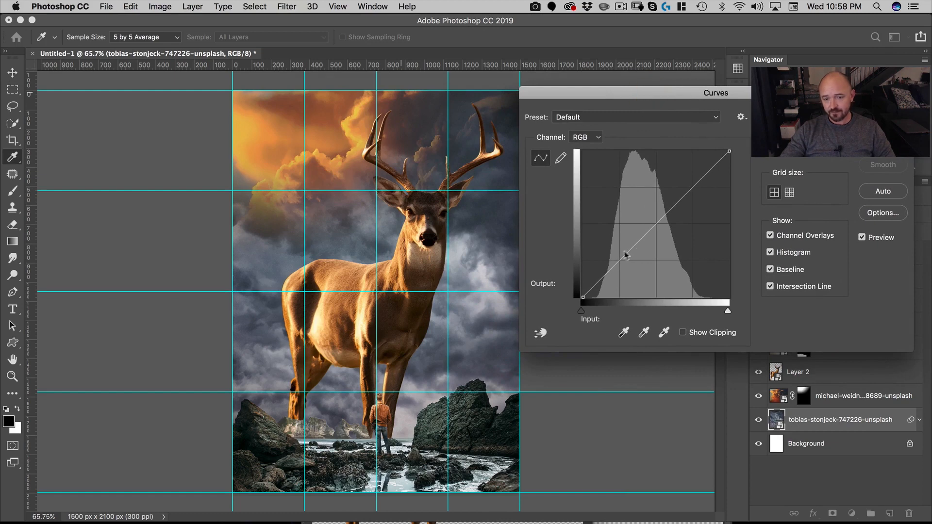
{"action": "left_click_drag", "start_coordinate": [632, 247], "coordinate": [634, 222]}
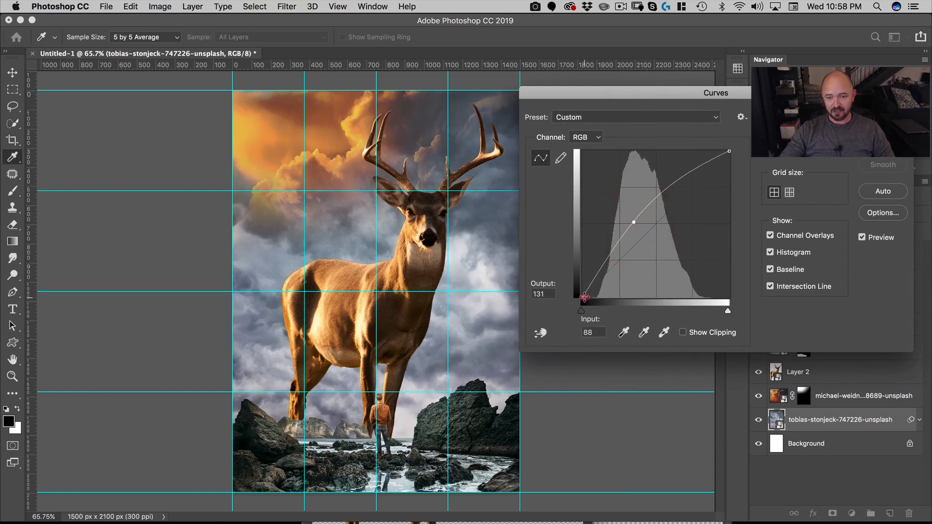
{"action": "left_click_drag", "start_coordinate": [584, 297], "coordinate": [578, 261]}
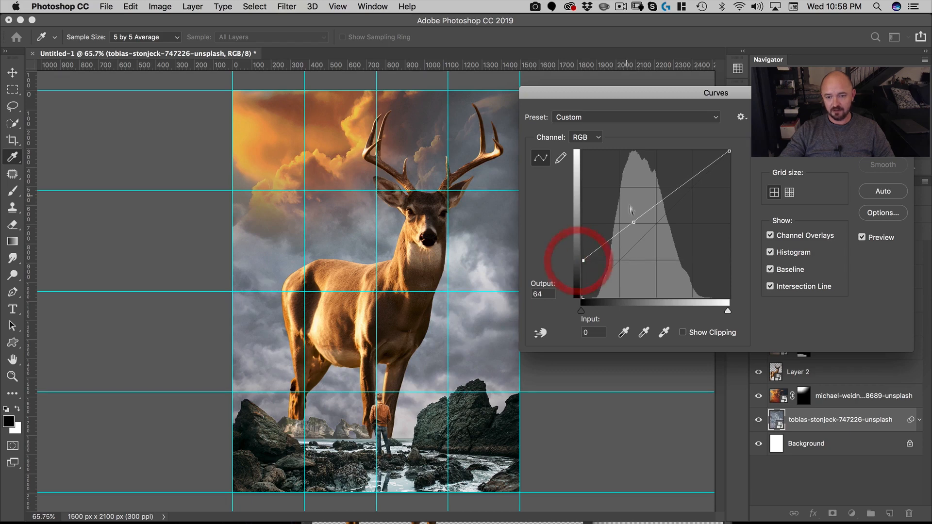
{"action": "left_click_drag", "start_coordinate": [633, 222], "coordinate": [634, 203]}
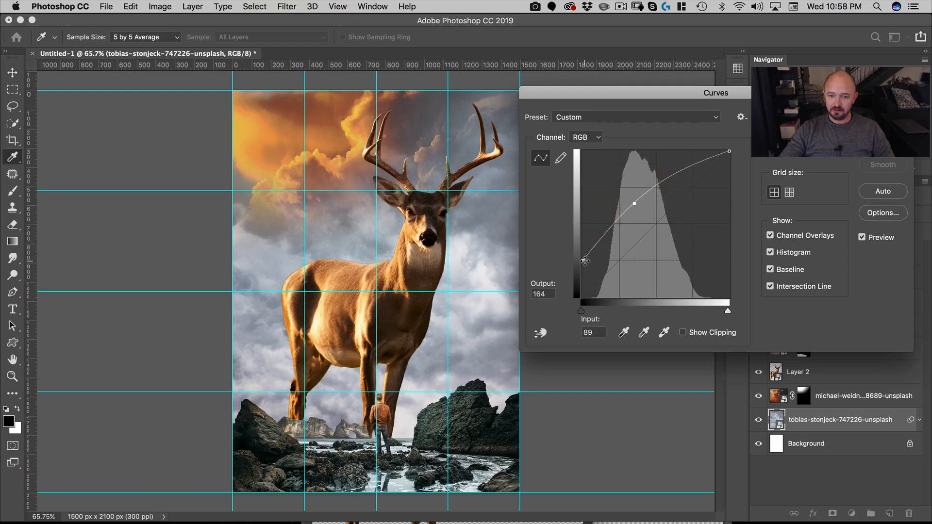
{"action": "left_click_drag", "start_coordinate": [585, 261], "coordinate": [582, 250]}
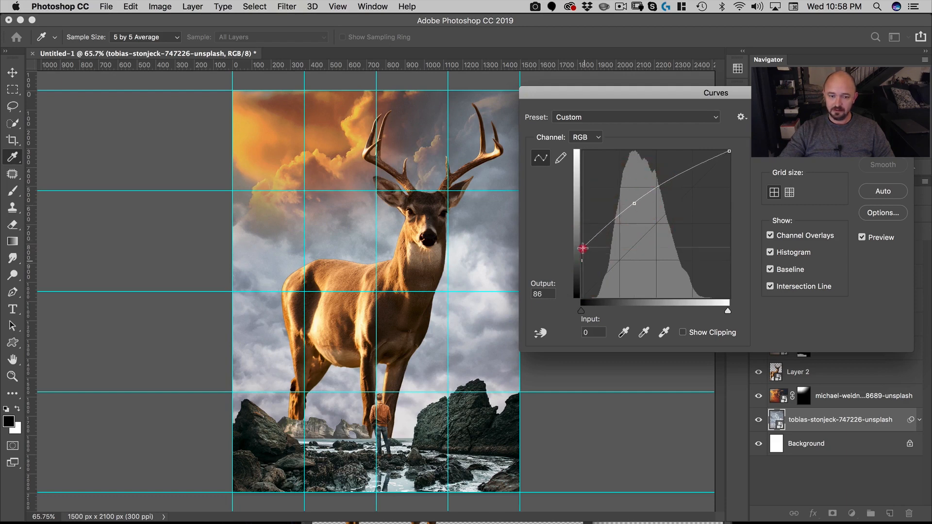
{"action": "left_click", "coordinate": [635, 201]}
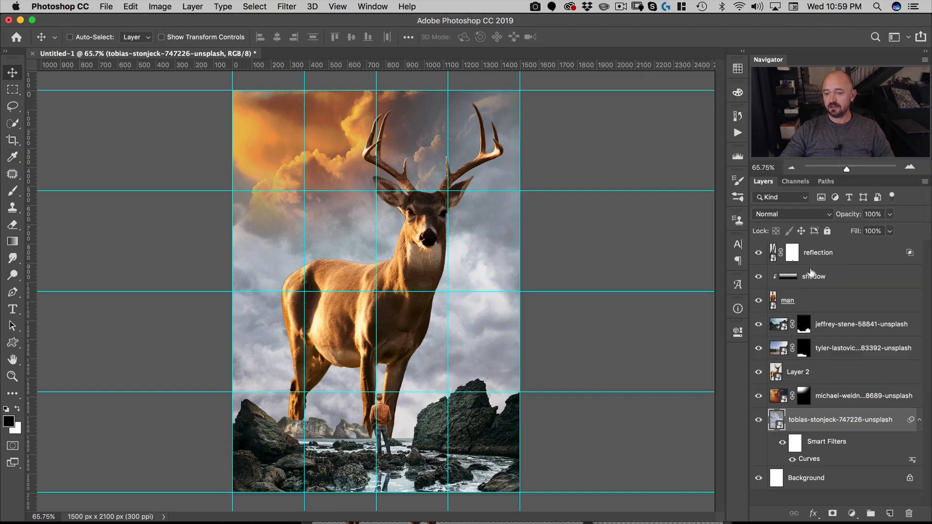
Set the orange cloud layer's blend mode to Screen.
{"action": "left_click", "coordinate": [777, 396]}
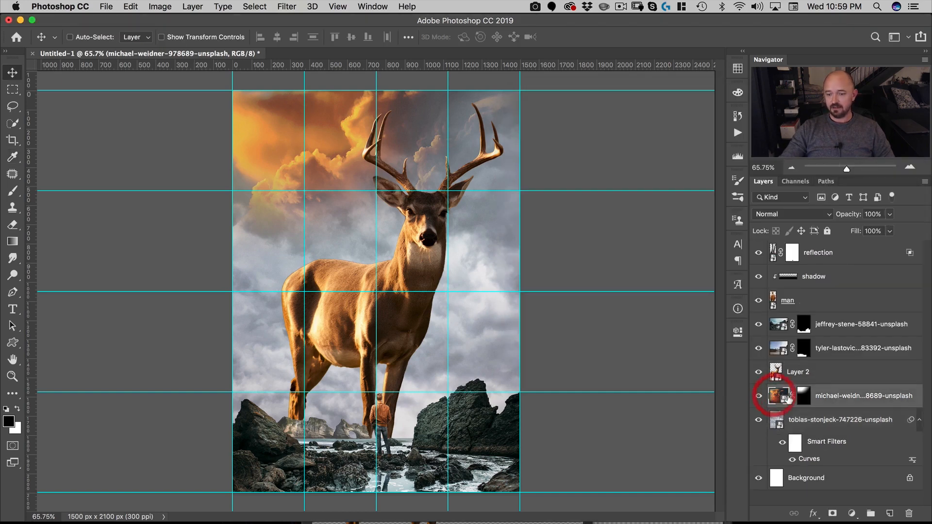
{"action": "left_click", "coordinate": [784, 215]}
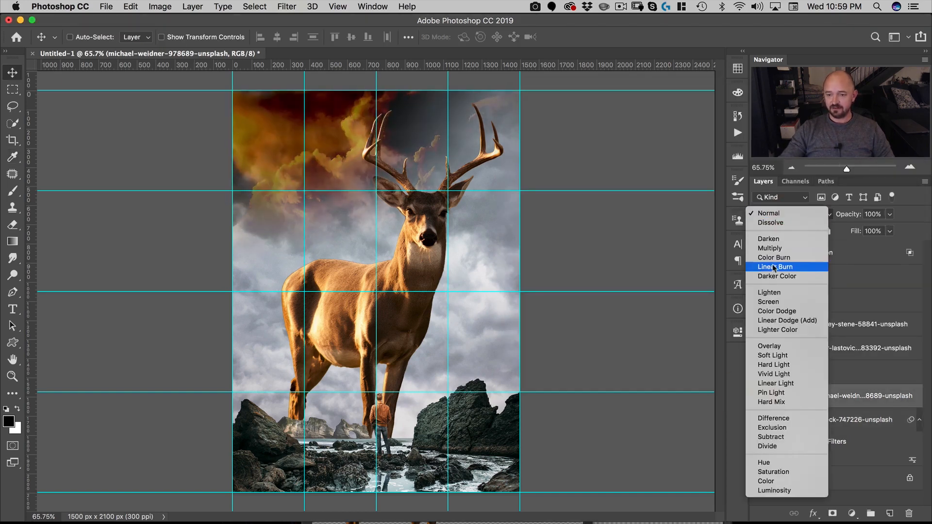
{"action": "left_click", "coordinate": [769, 302]}
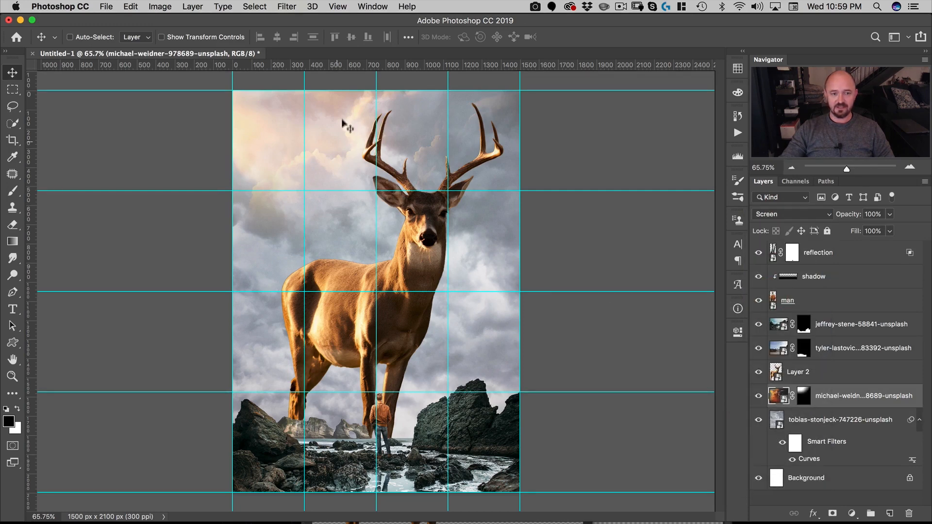
Rename Layer 2 as deer.
{"action": "left_click", "coordinate": [800, 372]}
{"action": "double_click", "coordinate": [799, 372]}
{"action": "type", "text": "d"}
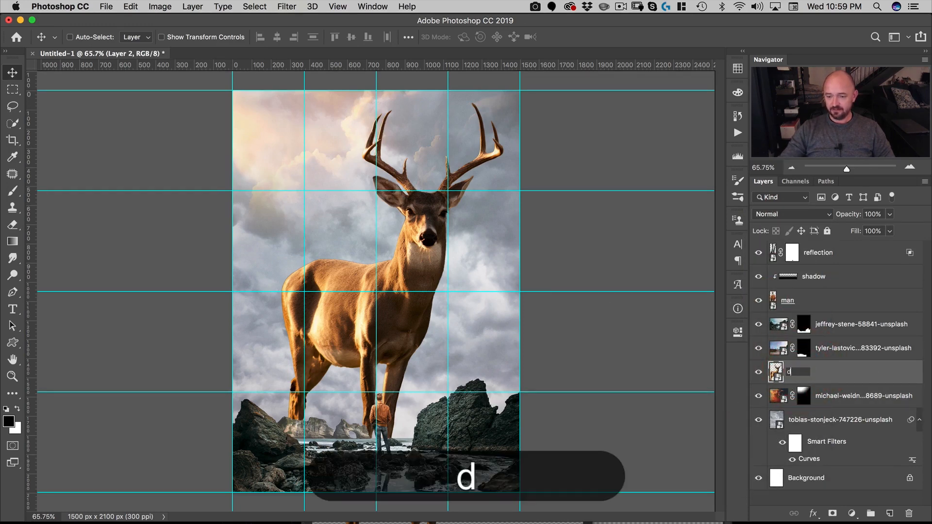
{"action": "type", "text": "eer"}
{"action": "key", "text": "Return"}
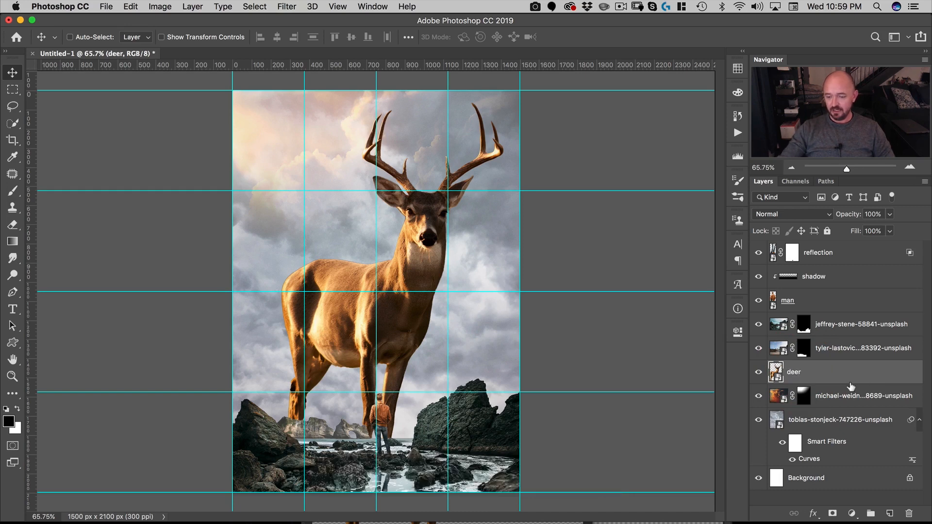
Fade the deer layer's dark tones with Levels, raising the black output level to 110.
{"action": "left_click", "coordinate": [160, 6]}
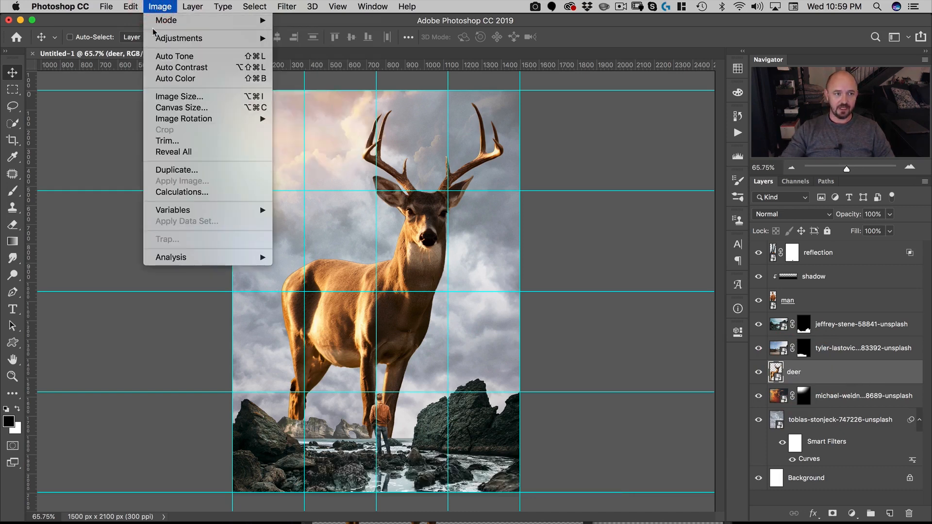
{"action": "mouse_move", "coordinate": [162, 39]}
{"action": "left_click", "coordinate": [321, 50]}
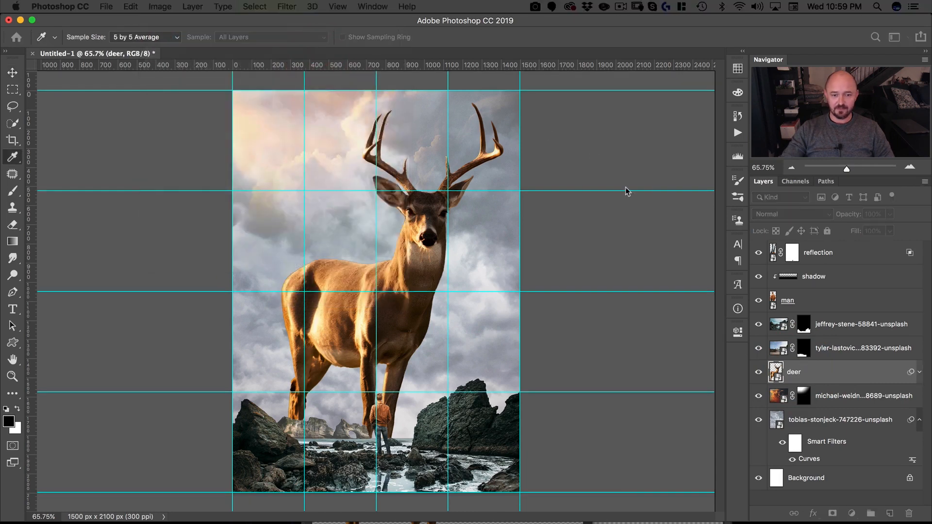
{"action": "left_click_drag", "start_coordinate": [931, 216], "coordinate": [629, 115]}
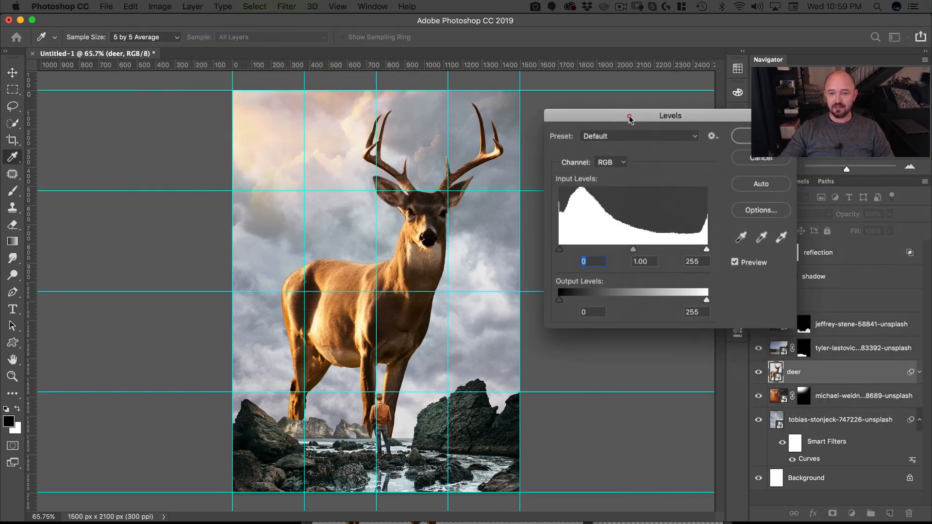
{"action": "left_click_drag", "start_coordinate": [559, 302], "coordinate": [624, 301]}
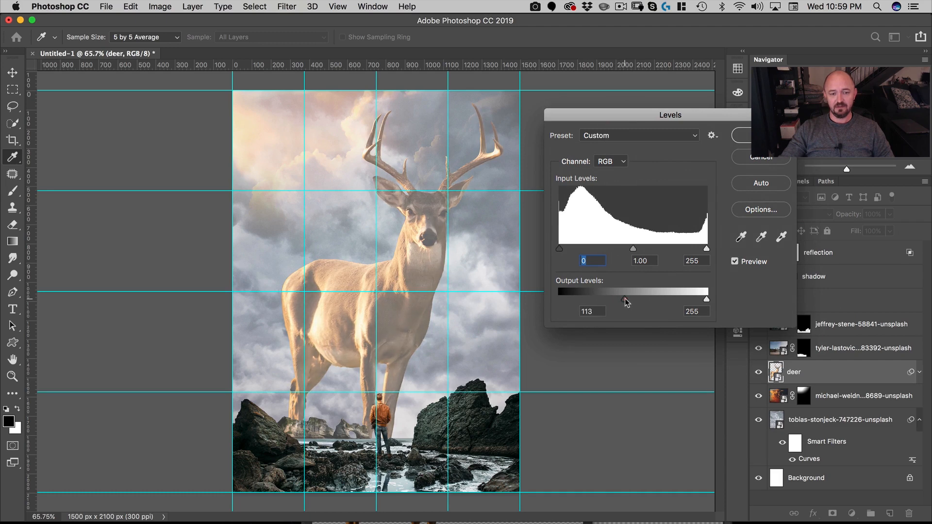
{"action": "left_click_drag", "start_coordinate": [628, 298], "coordinate": [623, 299]}
{"action": "left_click", "coordinate": [623, 301]}
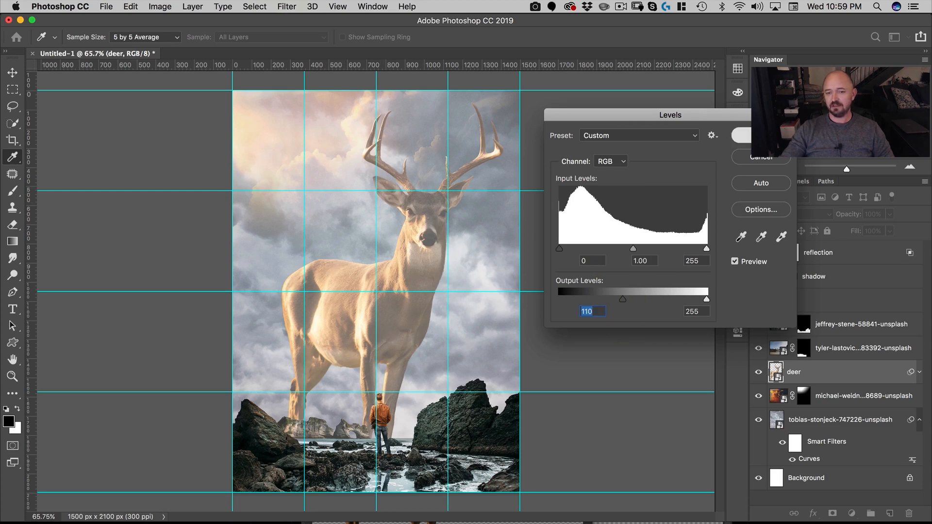
{"action": "left_click", "coordinate": [758, 136]}
{"action": "key", "text": "v"}
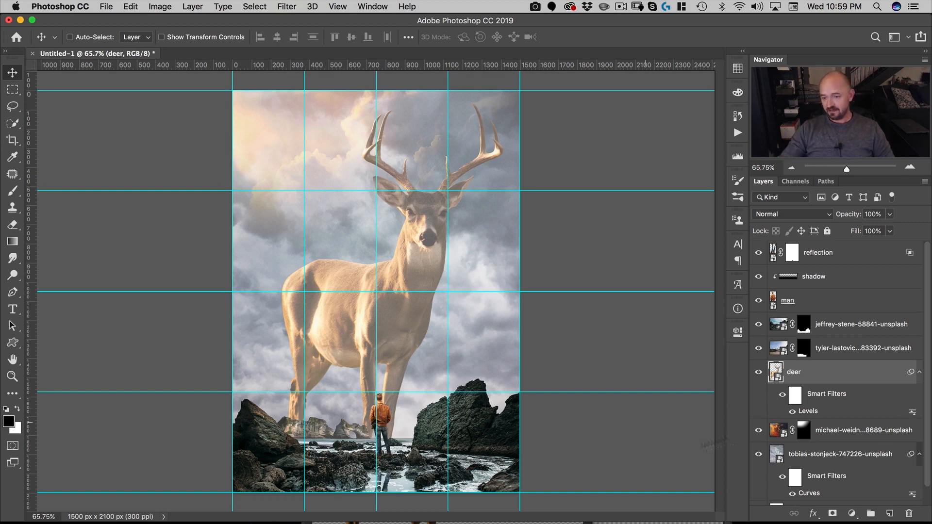
Flatten the contrast of the distant sea-rocks layer above deer with Curves, setting the black point output to about 82 and the white point output to 175.
{"action": "left_click", "coordinate": [778, 348]}
{"action": "key", "text": "super"}
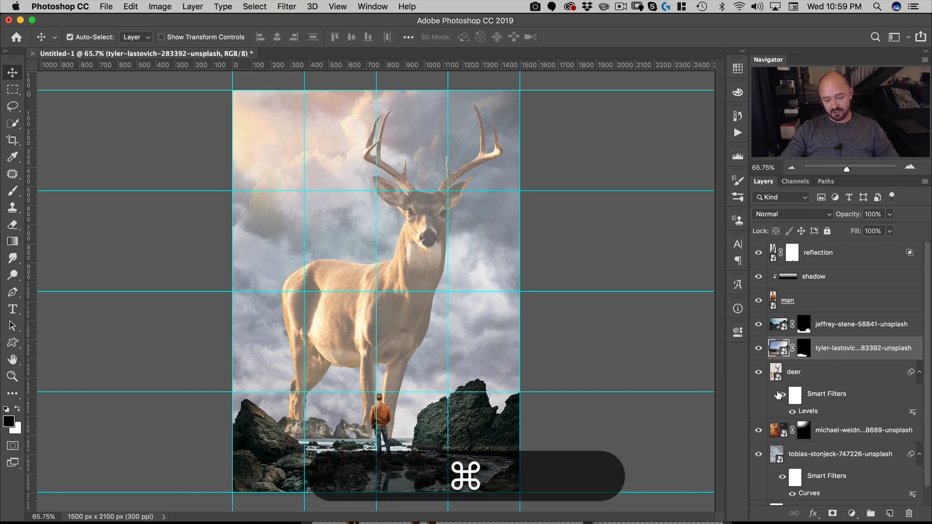
{"action": "key", "text": "super+m"}
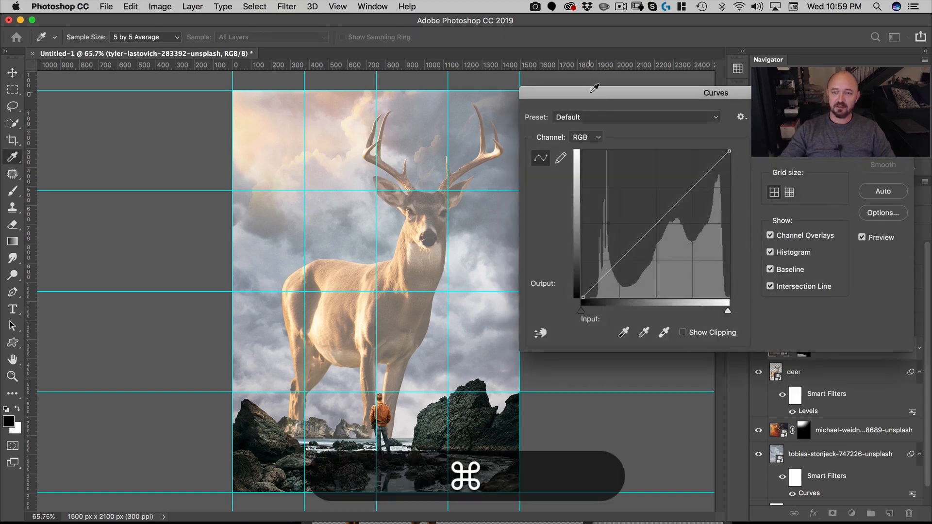
{"action": "left_click_drag", "start_coordinate": [590, 87], "coordinate": [569, 76]}
{"action": "left_click_drag", "start_coordinate": [557, 284], "coordinate": [557, 241]}
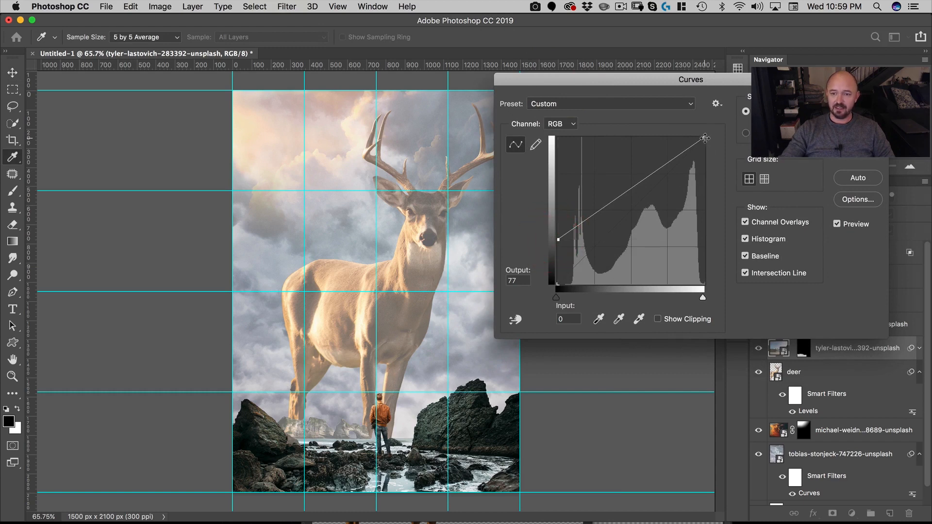
{"action": "left_click_drag", "start_coordinate": [705, 139], "coordinate": [709, 179]}
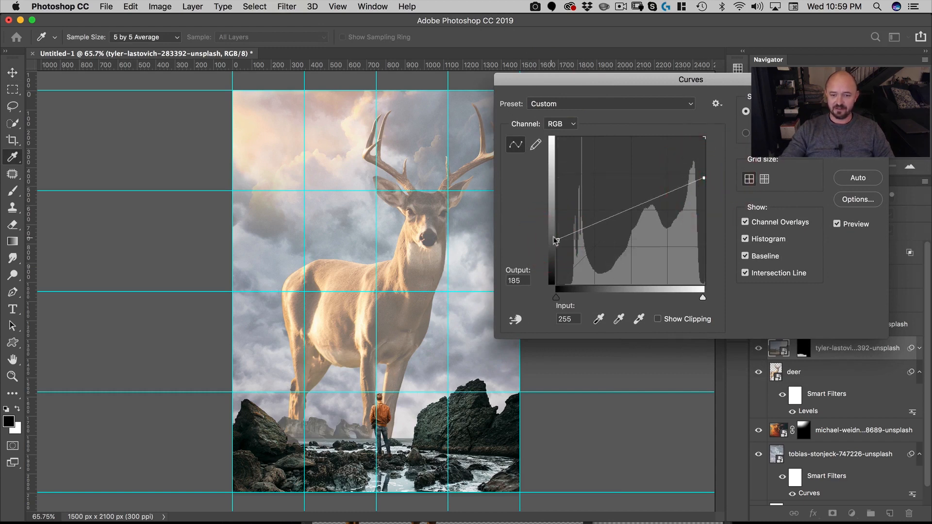
{"action": "mouse_move", "coordinate": [558, 241]}
{"action": "left_mouse_down"}
{"action": "mouse_move", "coordinate": [558, 228]}
{"action": "mouse_move", "coordinate": [558, 237]}
{"action": "left_mouse_up"}
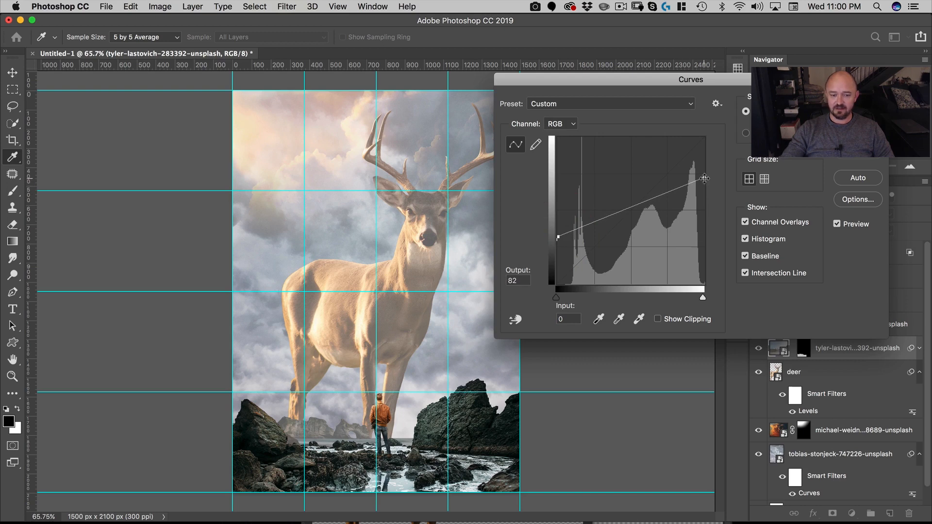
{"action": "left_click_drag", "start_coordinate": [704, 179], "coordinate": [704, 184]}
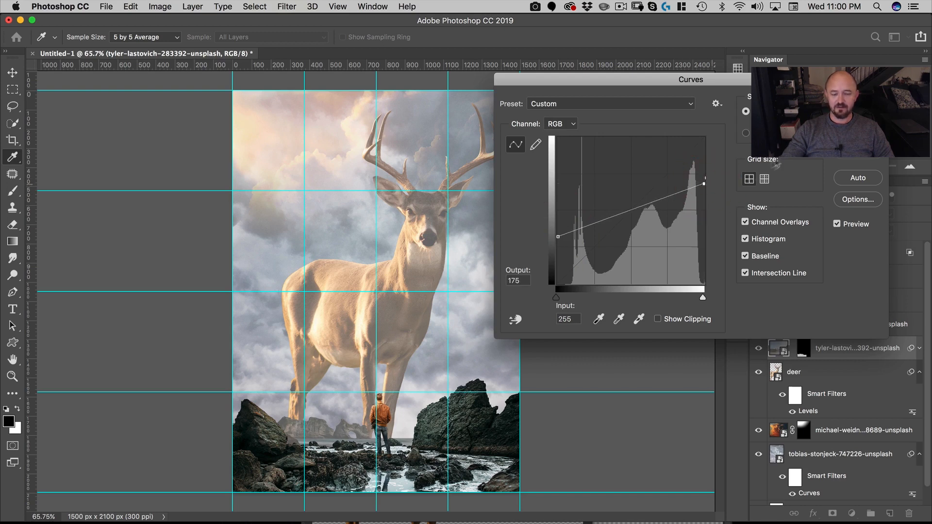
{"action": "key", "text": "Return"}
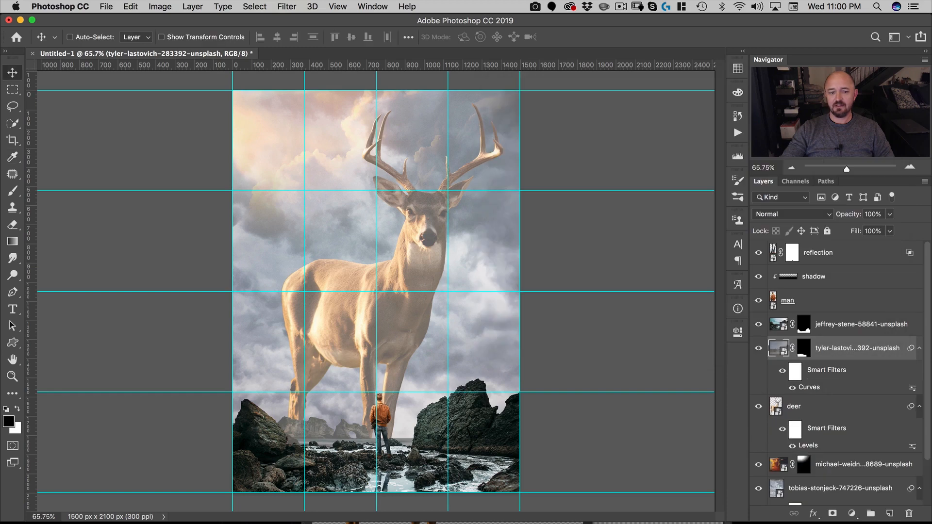
Add a layer mask to the deer layer and set the Gradient tool's opacity to 20%.
{"action": "left_click", "coordinate": [808, 406]}
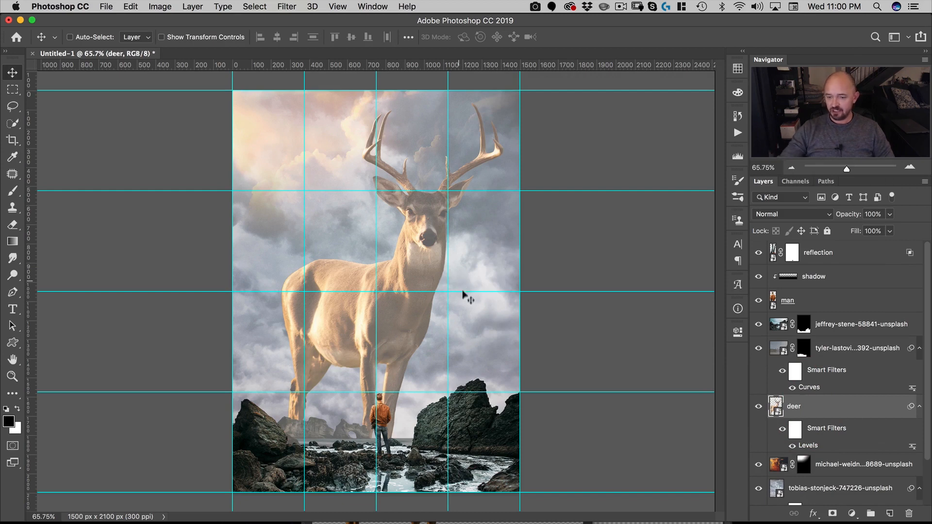
{"action": "left_click", "coordinate": [832, 514]}
{"action": "left_click", "coordinate": [12, 241]}
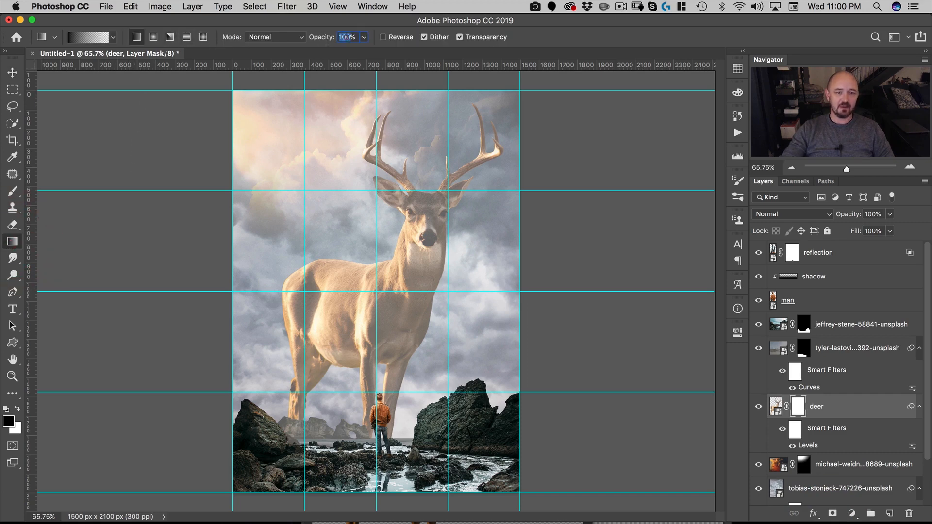
{"action": "type", "text": "20"}
{"action": "key", "text": "Return"}
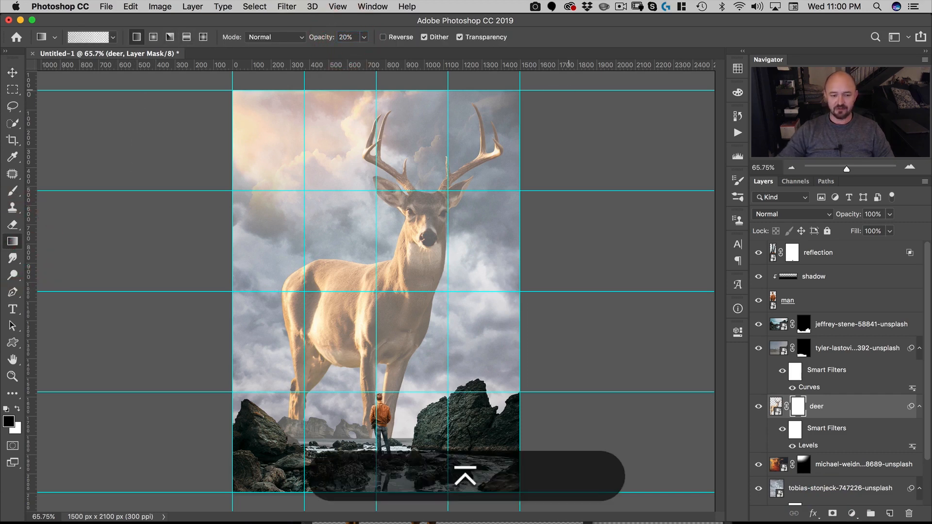
Fade the deer's legs, rear and lower body on its mask with repeated black-to-transparent linear gradients at 20% opacity.
{"action": "left_click_drag", "start_coordinate": [376, 459], "coordinate": [404, 273]}
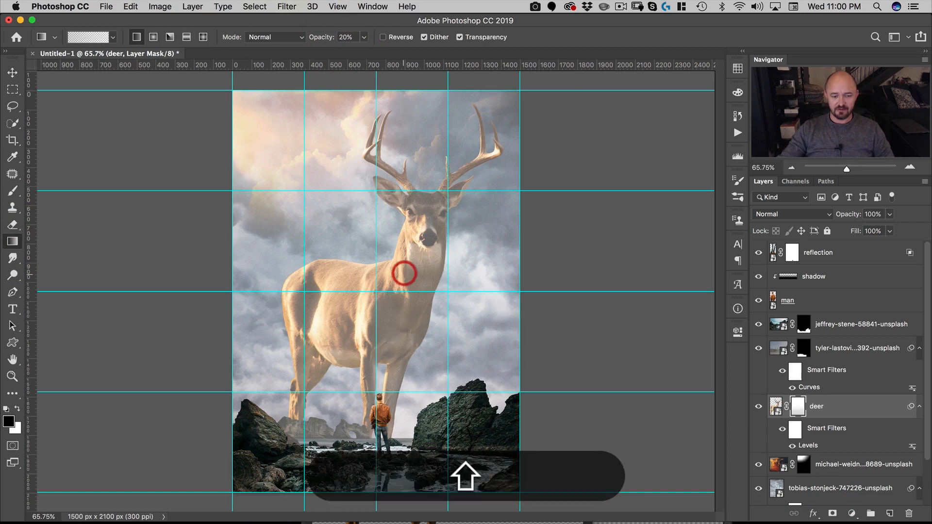
{"action": "left_click_drag", "start_coordinate": [365, 448], "coordinate": [397, 275]}
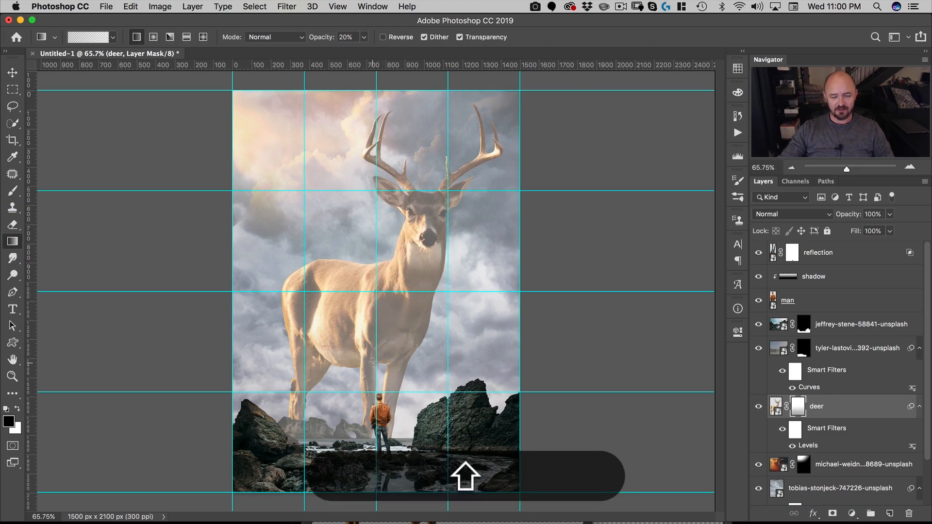
{"action": "left_click_drag", "start_coordinate": [287, 436], "coordinate": [322, 328]}
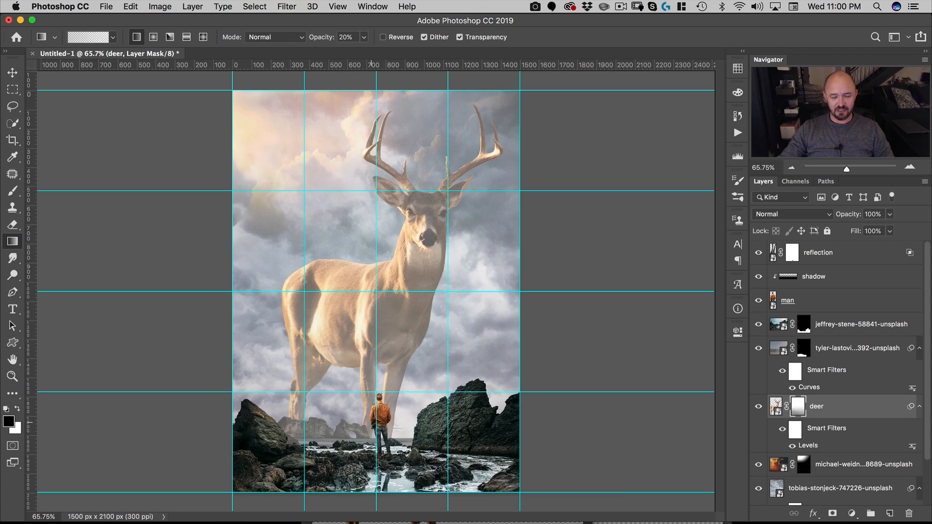
{"action": "left_click_drag", "start_coordinate": [208, 380], "coordinate": [417, 306]}
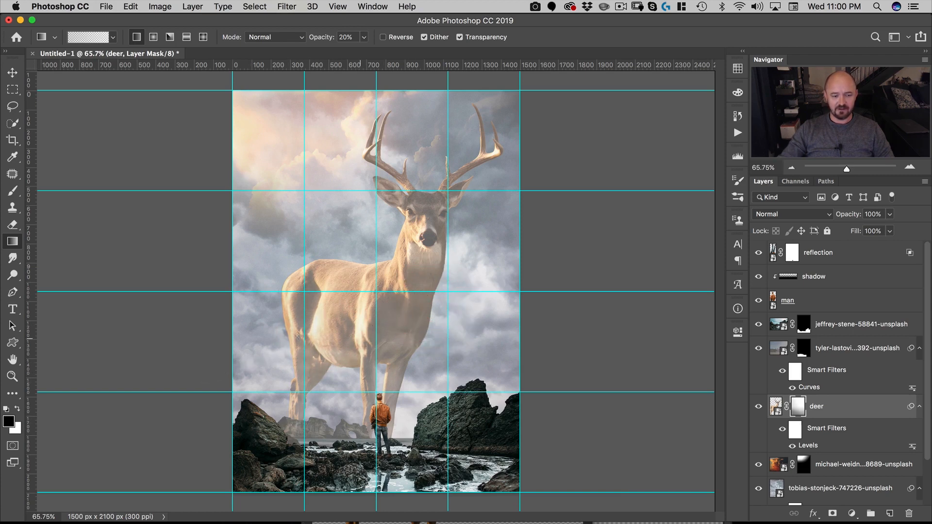
{"action": "left_click_drag", "start_coordinate": [245, 309], "coordinate": [420, 305]}
{"action": "left_click_drag", "start_coordinate": [422, 270], "coordinate": [377, 267]}
{"action": "key", "text": "v"}
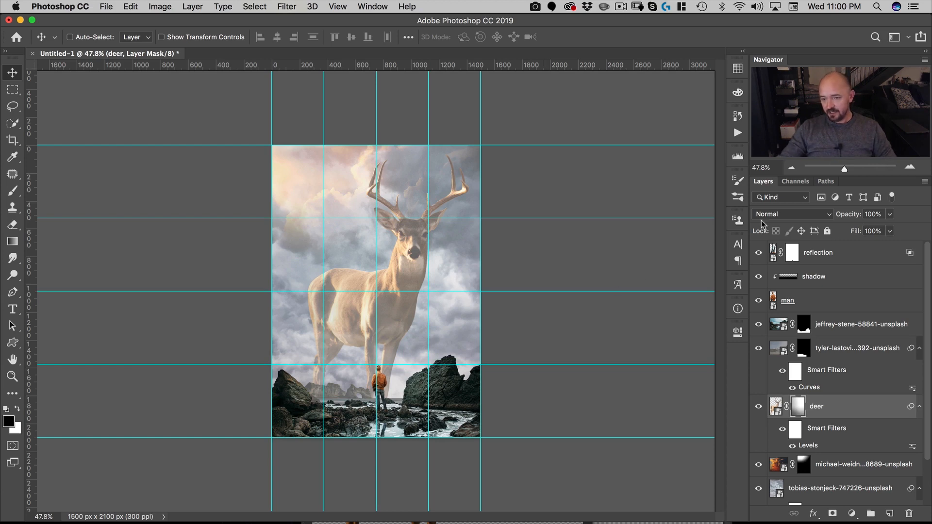
Create a new layer directly above the rocky shore layer and name it fog.
{"action": "left_click", "coordinate": [787, 322]}
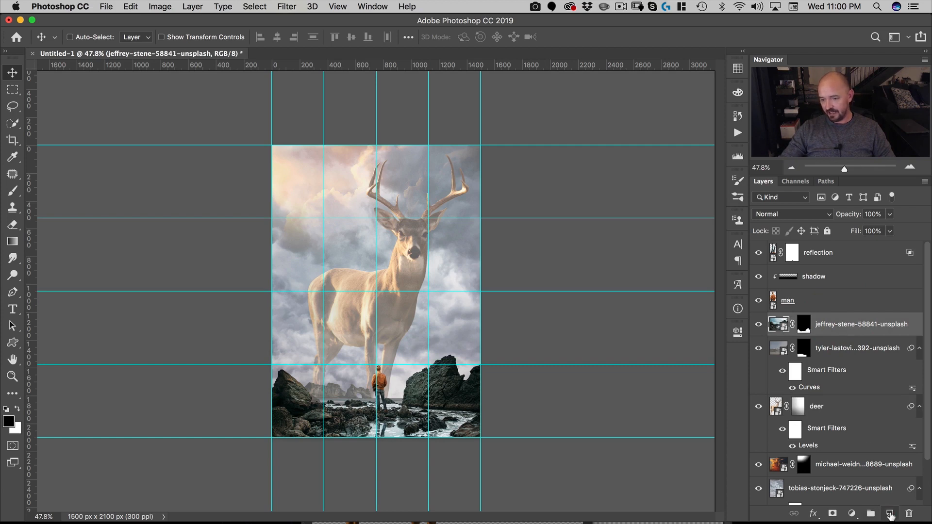
{"action": "left_click", "coordinate": [890, 514]}
{"action": "double_click", "coordinate": [797, 324]}
{"action": "type", "text": "fog"}
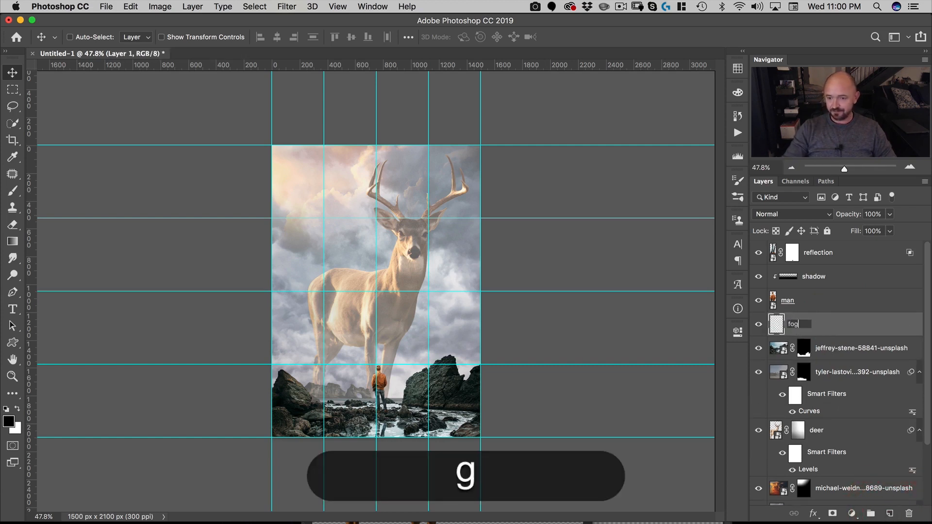
{"action": "key", "text": "Return"}
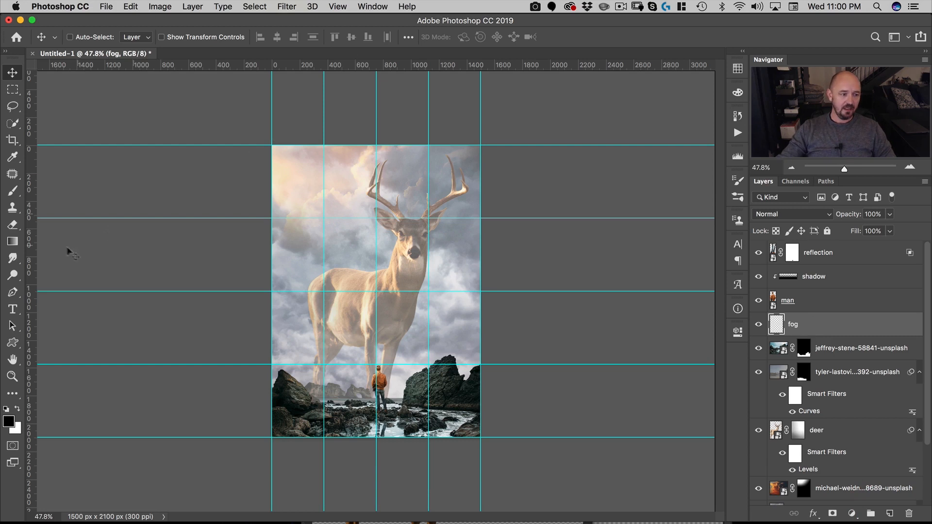
Open the Nucly Photoshop Kit brush group for the Brush tool in a floating brush list and show the brush tips.
{"action": "left_click", "coordinate": [12, 191]}
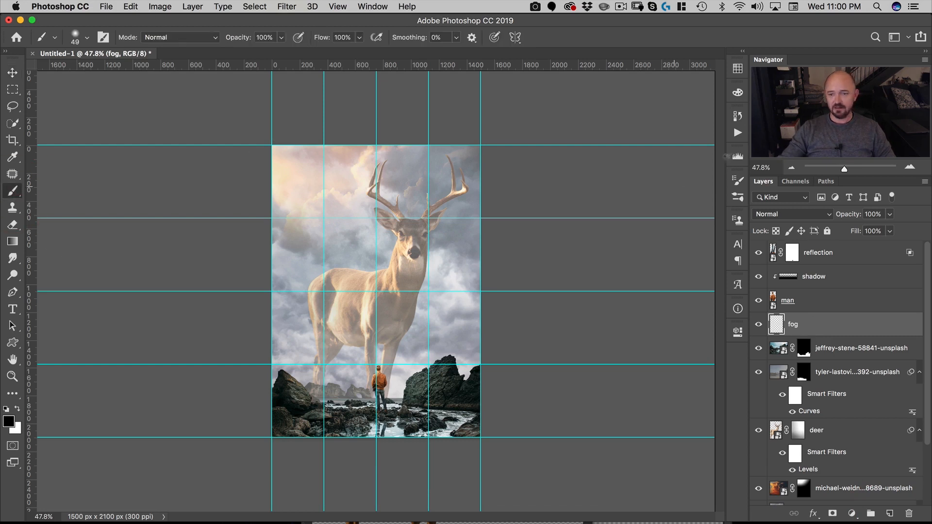
{"action": "left_click", "coordinate": [738, 197]}
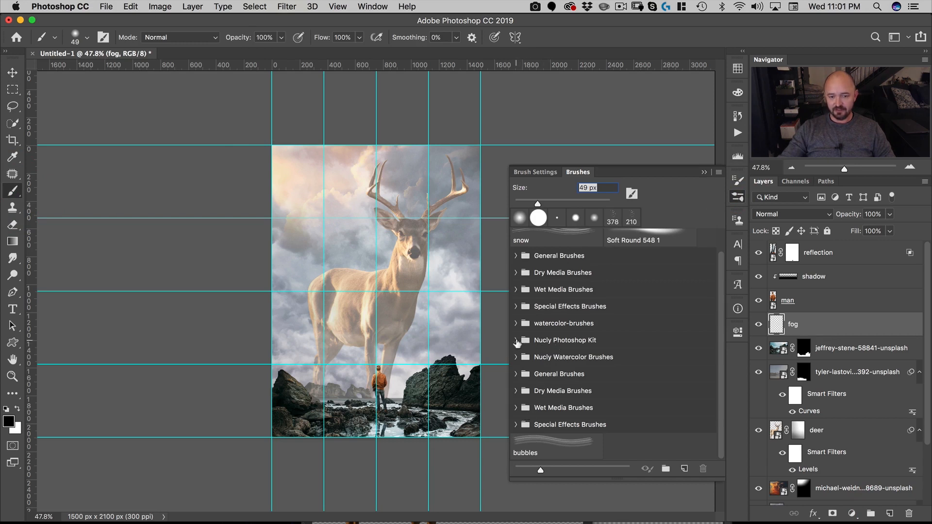
{"action": "left_click", "coordinate": [517, 343]}
{"action": "scroll", "coordinate": [566, 339], "scroll_direction": "down", "scroll_amount": 1}
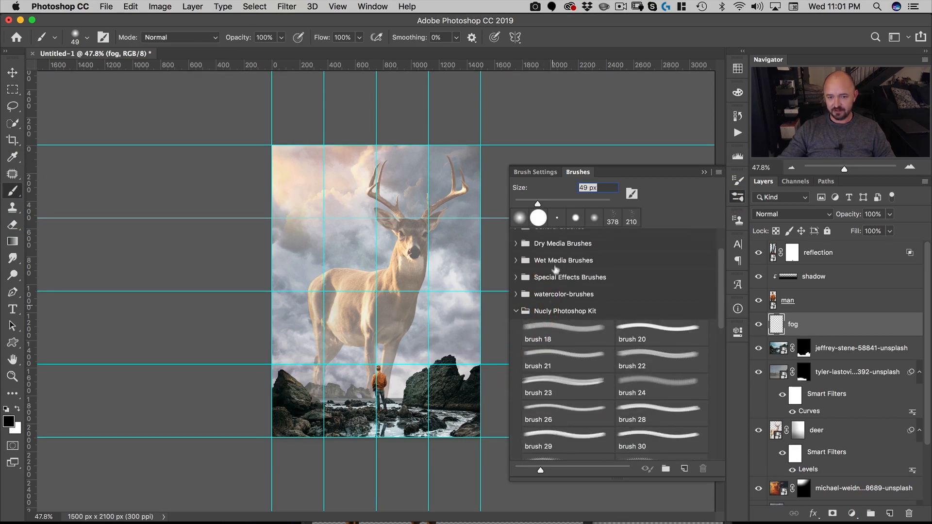
{"action": "left_click_drag", "start_coordinate": [578, 171], "coordinate": [392, 106]}
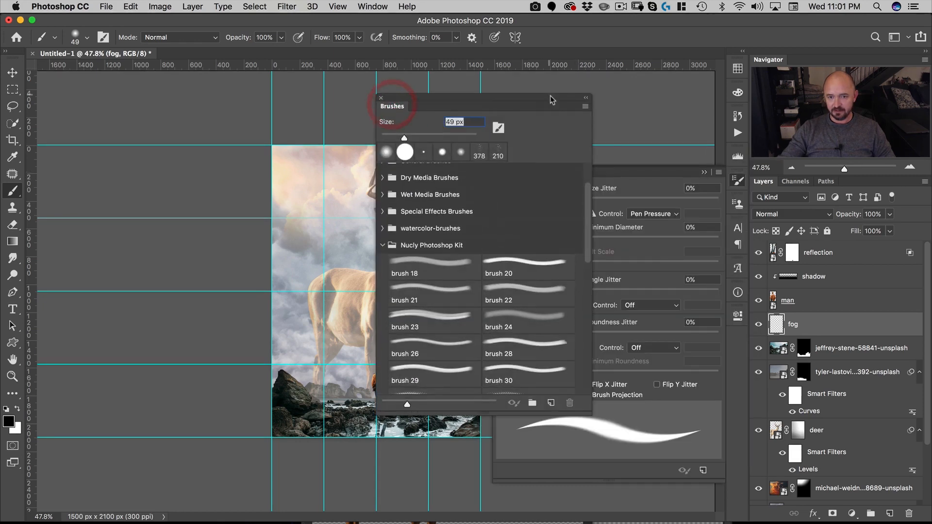
{"action": "left_click", "coordinate": [585, 106]}
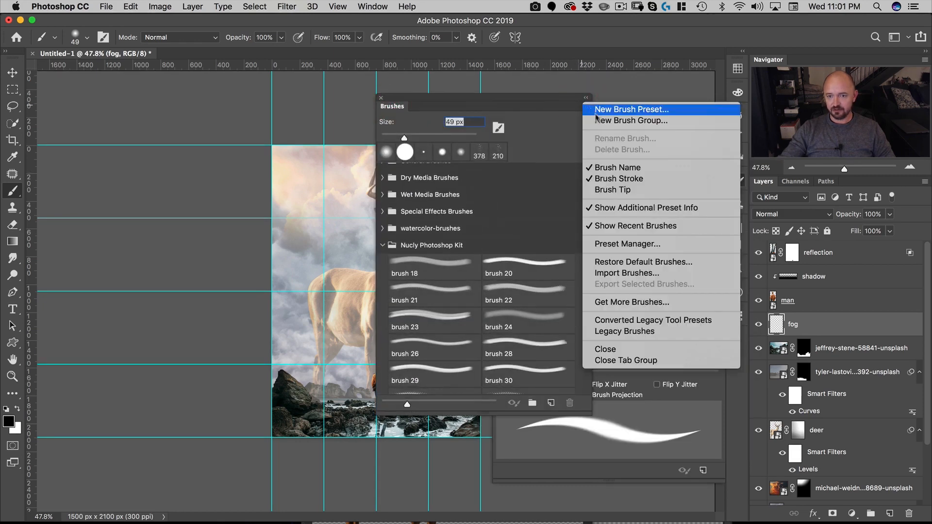
{"action": "left_click", "coordinate": [613, 190]}
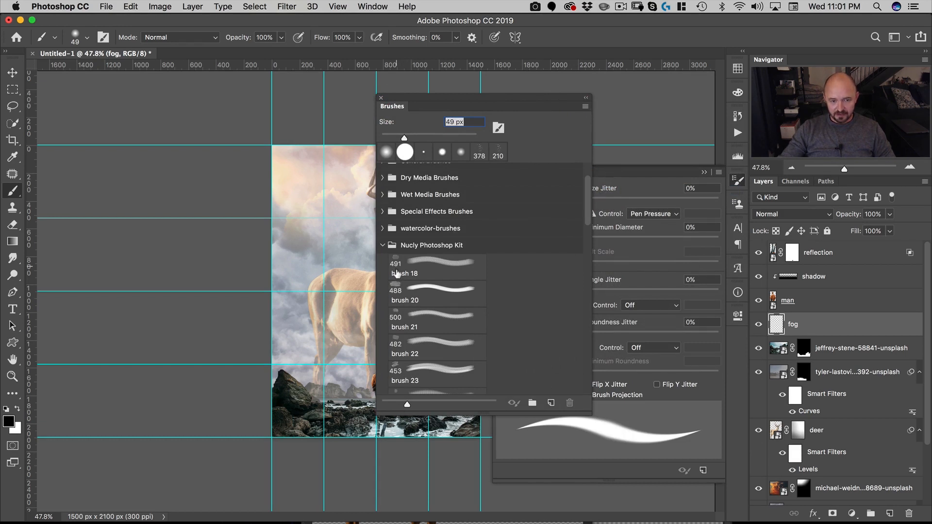
Choose brush 18 from the Nucly Photoshop Kit at 491 px and close the floating brush list.
{"action": "scroll", "coordinate": [396, 272], "scroll_direction": "up", "scroll_amount": 1}
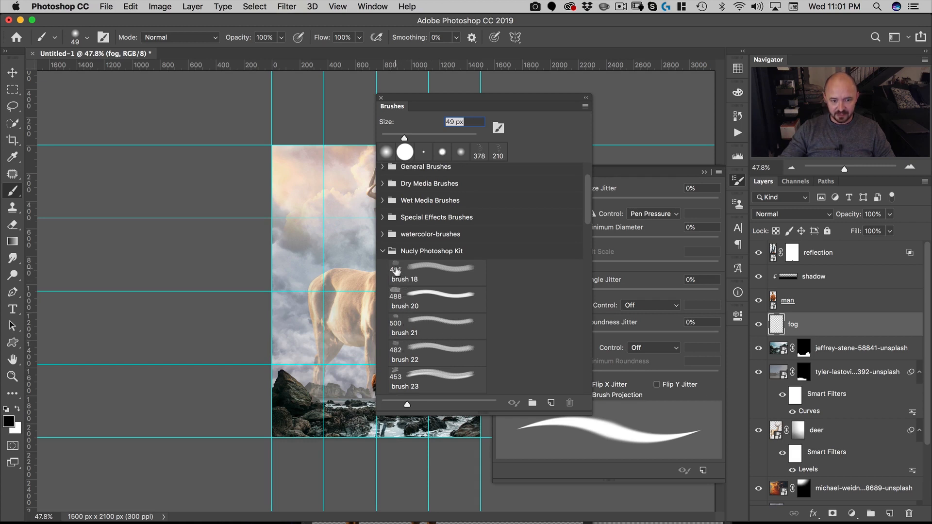
{"action": "left_click", "coordinate": [395, 271]}
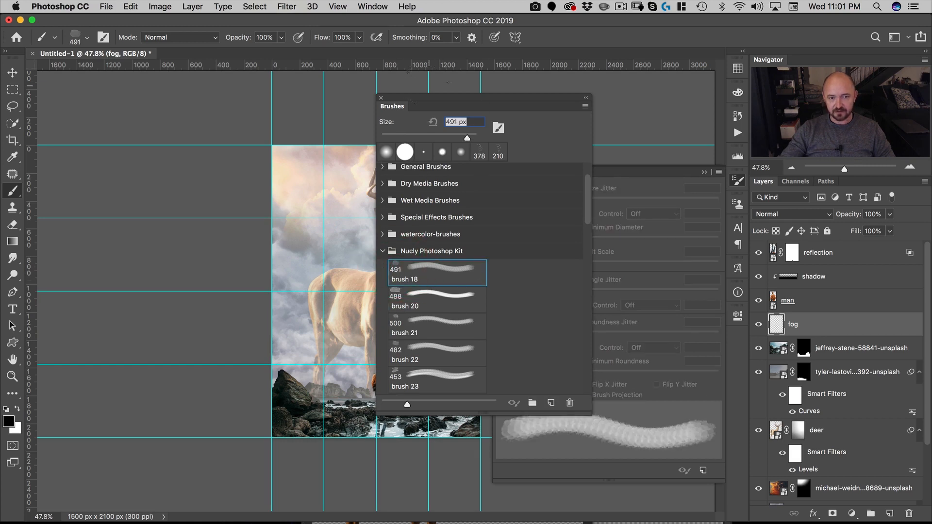
{"action": "left_click_drag", "start_coordinate": [410, 99], "coordinate": [459, 97]}
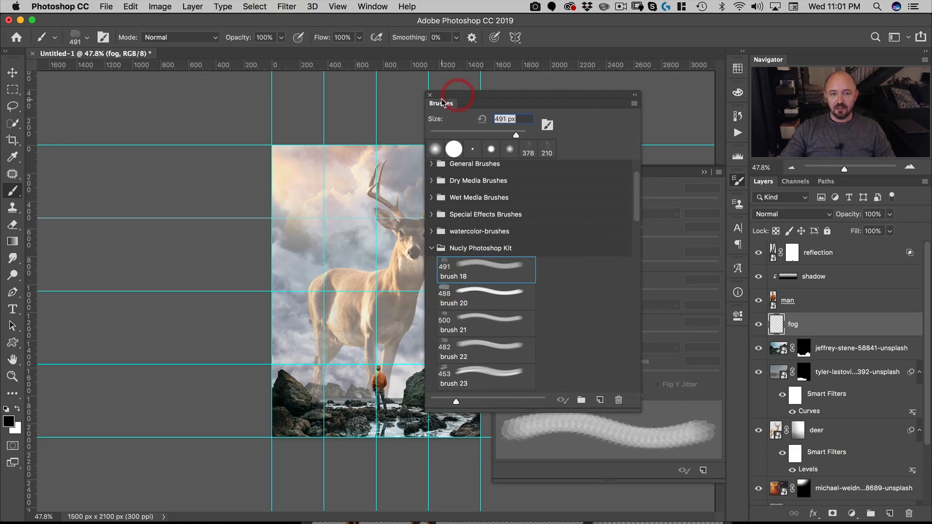
{"action": "left_click", "coordinate": [430, 95]}
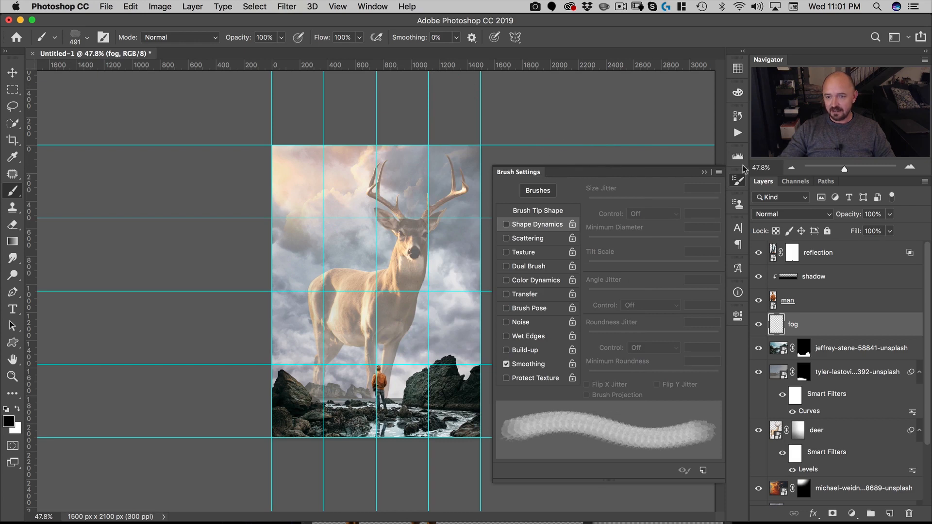
Enable Shape Dynamics for the brush with 20% size jitter, 100% angle jitter and 12% roundness jitter.
{"action": "left_click", "coordinate": [738, 181]}
{"action": "left_click", "coordinate": [738, 181]}
{"action": "left_click", "coordinate": [506, 224]}
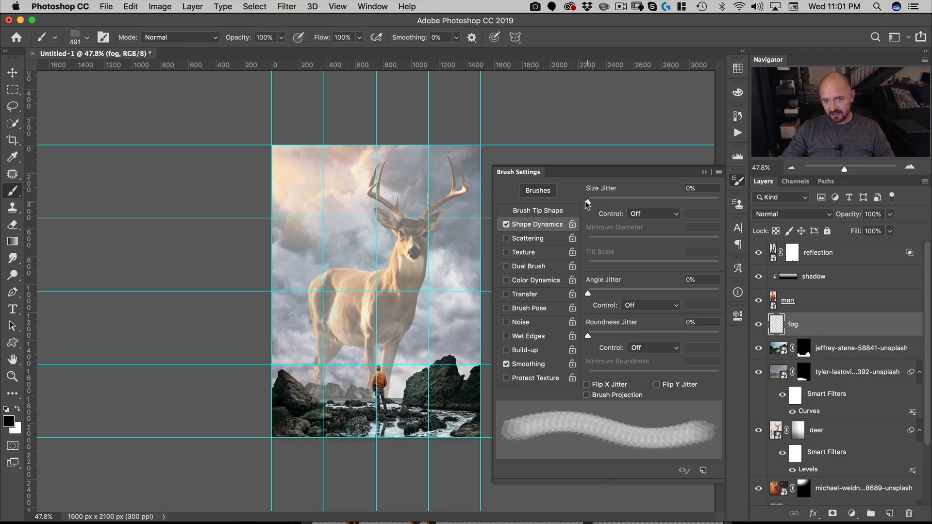
{"action": "left_click_drag", "start_coordinate": [587, 203], "coordinate": [615, 203]}
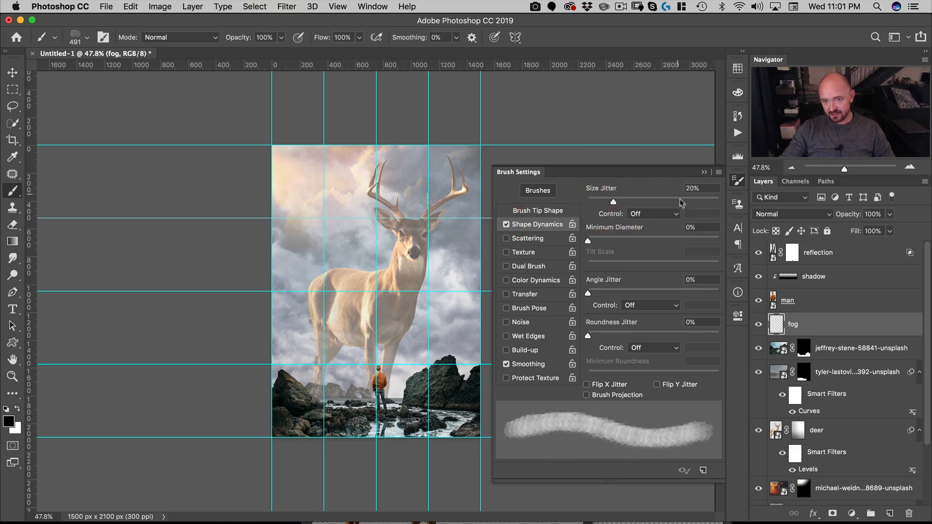
{"action": "left_click_drag", "start_coordinate": [588, 294], "coordinate": [729, 296]}
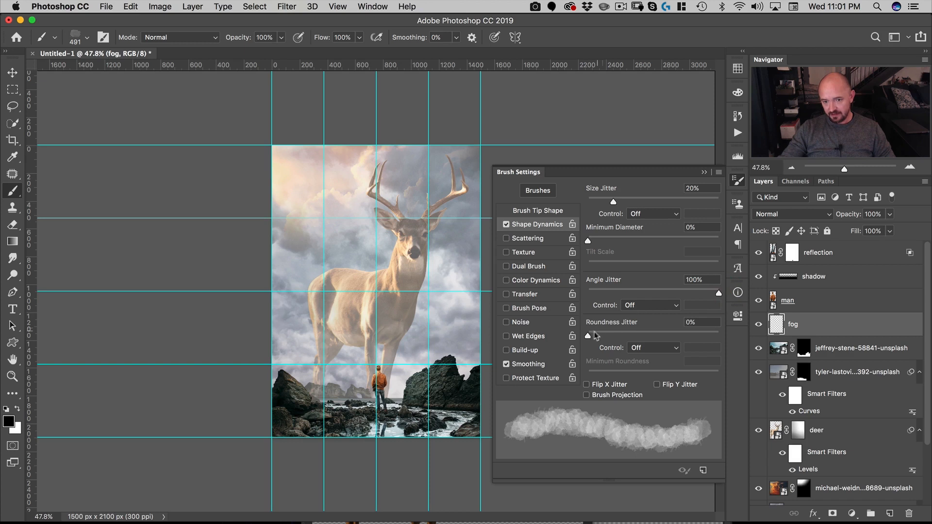
{"action": "left_click_drag", "start_coordinate": [587, 336], "coordinate": [603, 336]}
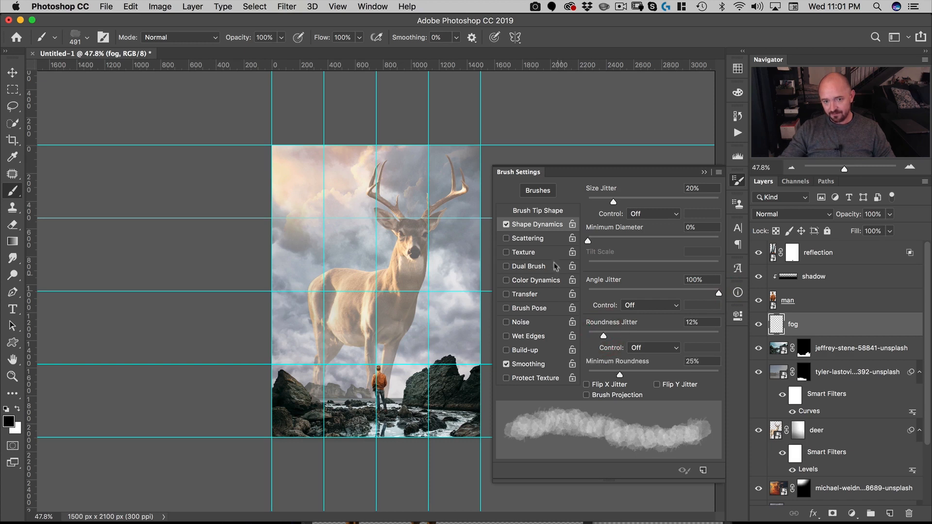
Enable Scattering for the brush on both axes and set the scatter to 102%.
{"action": "left_click", "coordinate": [526, 239]}
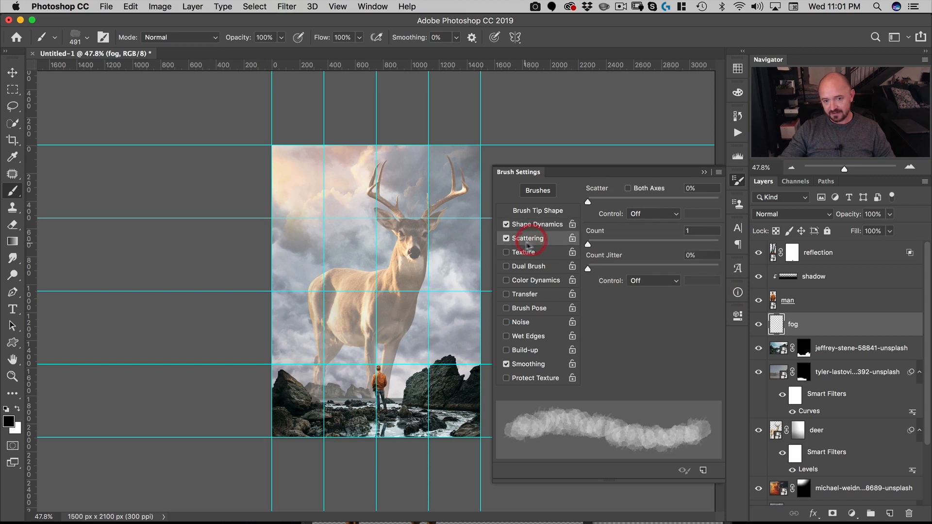
{"action": "left_click_drag", "start_coordinate": [587, 203], "coordinate": [596, 203]}
{"action": "left_click", "coordinate": [628, 188]}
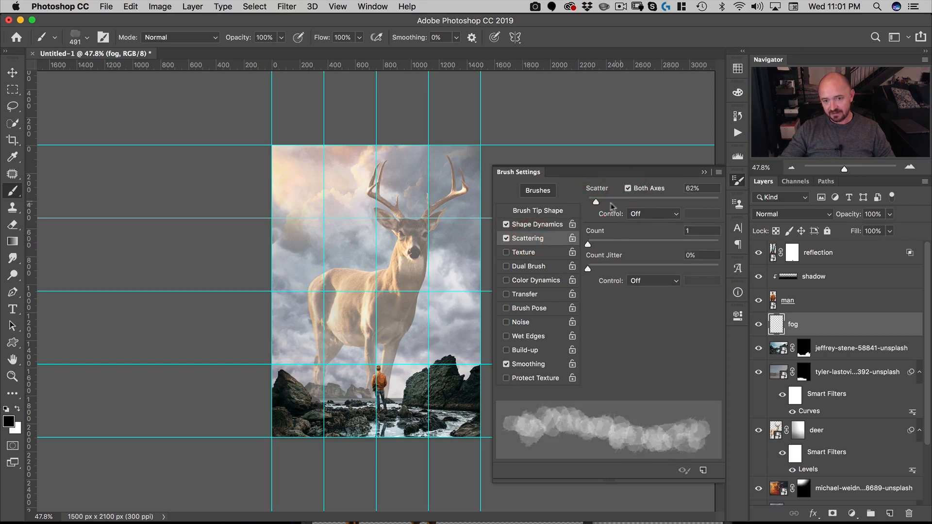
{"action": "left_click_drag", "start_coordinate": [597, 202], "coordinate": [600, 201]}
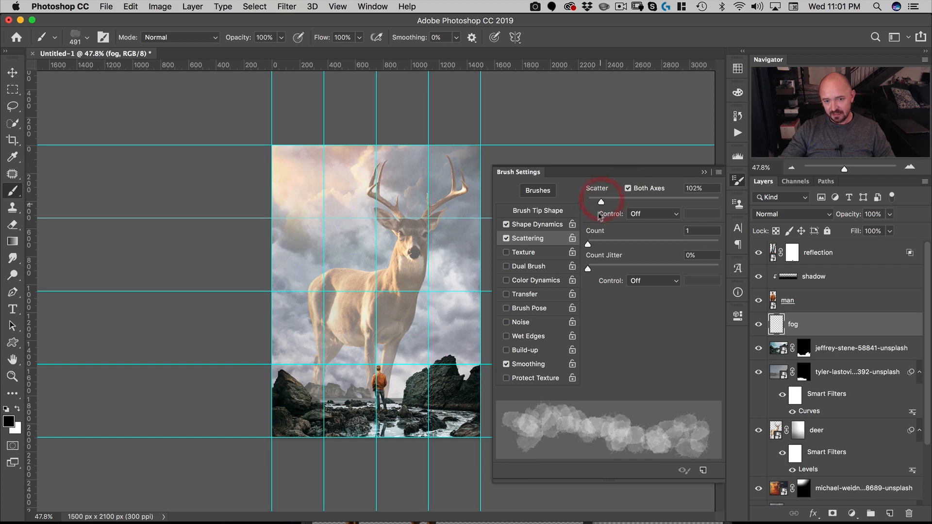
Enable Transfer for the brush with 45% opacity jitter and its control off, and close the brush settings.
{"action": "left_click", "coordinate": [524, 297]}
{"action": "mouse_move", "coordinate": [589, 201]}
{"action": "left_mouse_down"}
{"action": "mouse_move", "coordinate": [632, 203]}
{"action": "mouse_move", "coordinate": [609, 202]}
{"action": "left_mouse_up"}
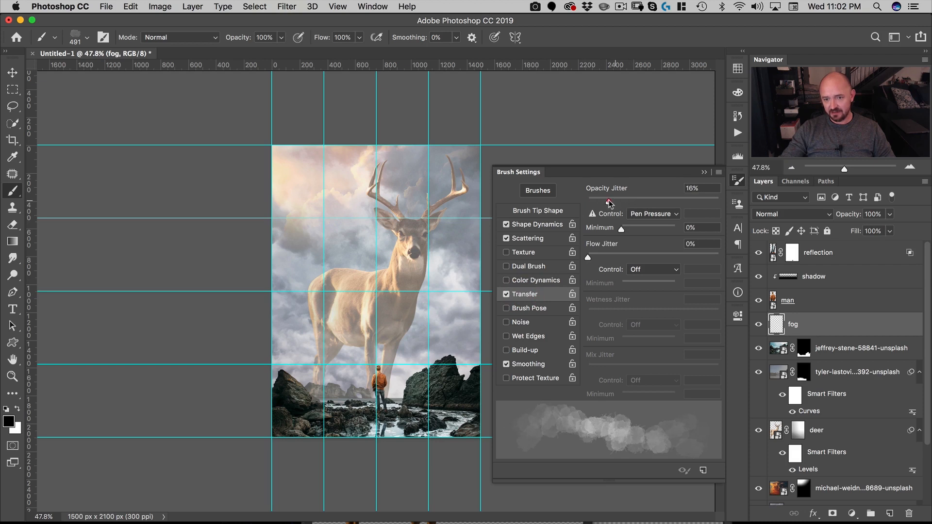
{"action": "left_click", "coordinate": [644, 215]}
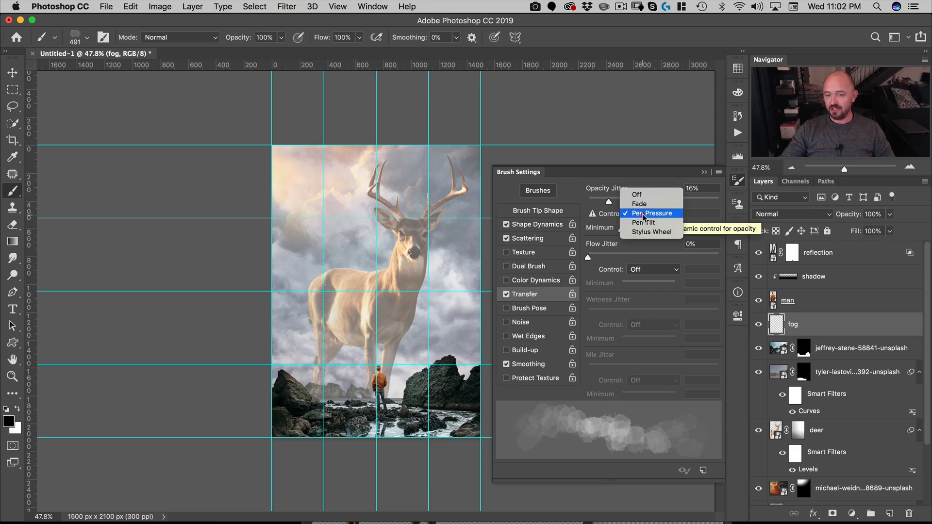
{"action": "left_click", "coordinate": [656, 207]}
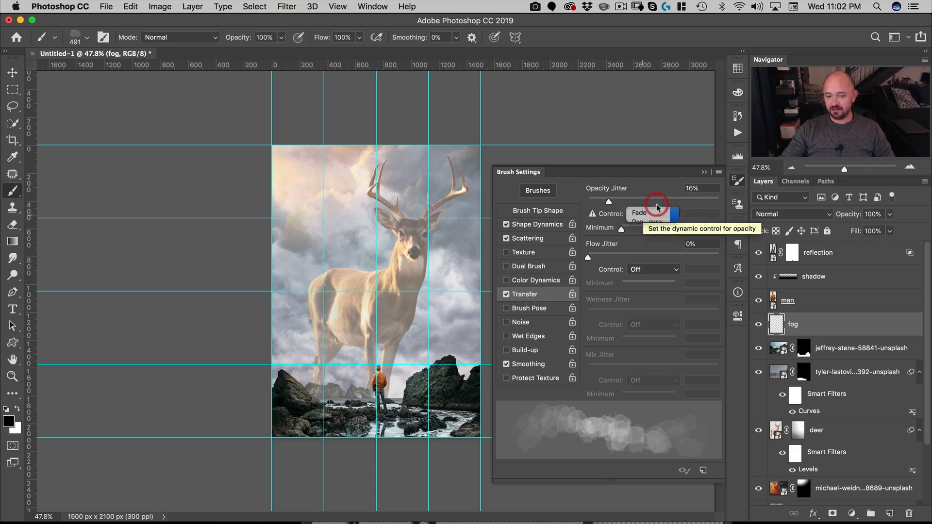
{"action": "left_click", "coordinate": [647, 214]}
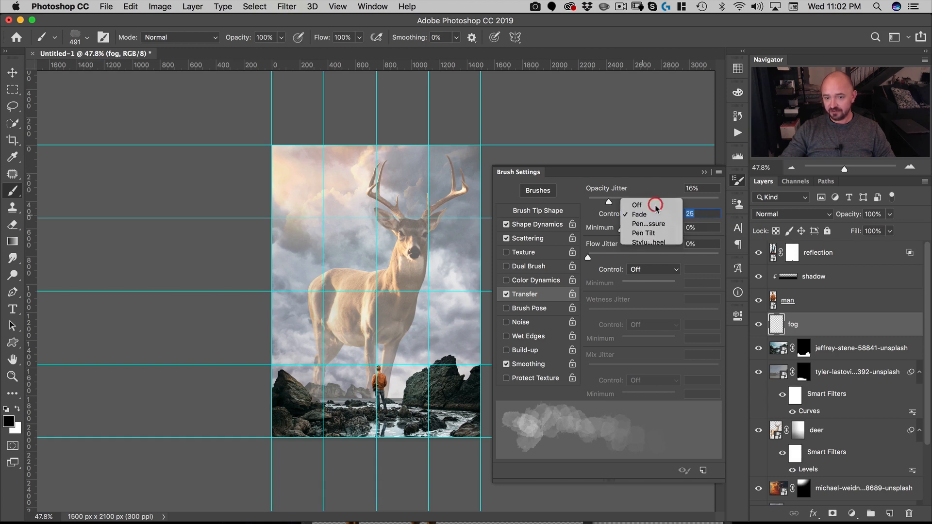
{"action": "left_click", "coordinate": [650, 203]}
{"action": "mouse_move", "coordinate": [609, 203]}
{"action": "left_mouse_down"}
{"action": "mouse_move", "coordinate": [659, 206]}
{"action": "mouse_move", "coordinate": [631, 205]}
{"action": "mouse_move", "coordinate": [644, 204]}
{"action": "left_mouse_up"}
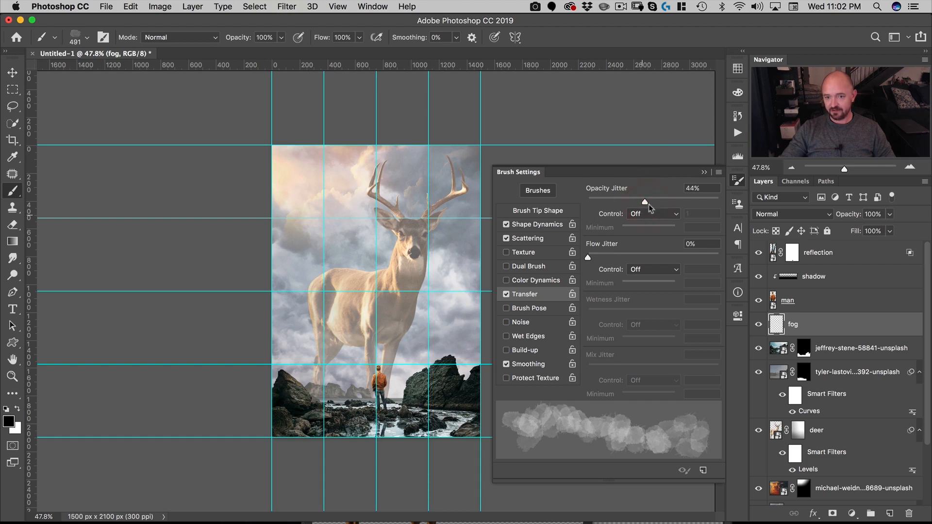
{"action": "left_click_drag", "start_coordinate": [645, 205], "coordinate": [651, 205]}
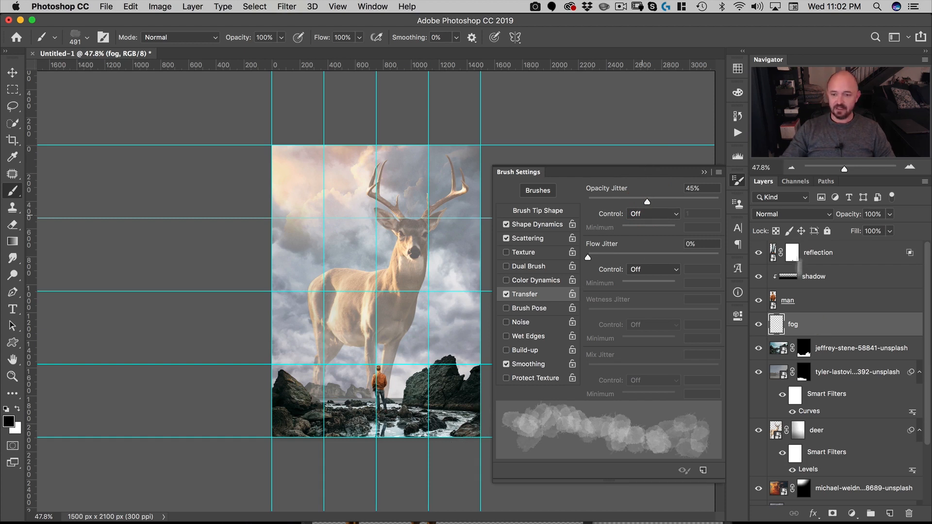
{"action": "left_click", "coordinate": [738, 181]}
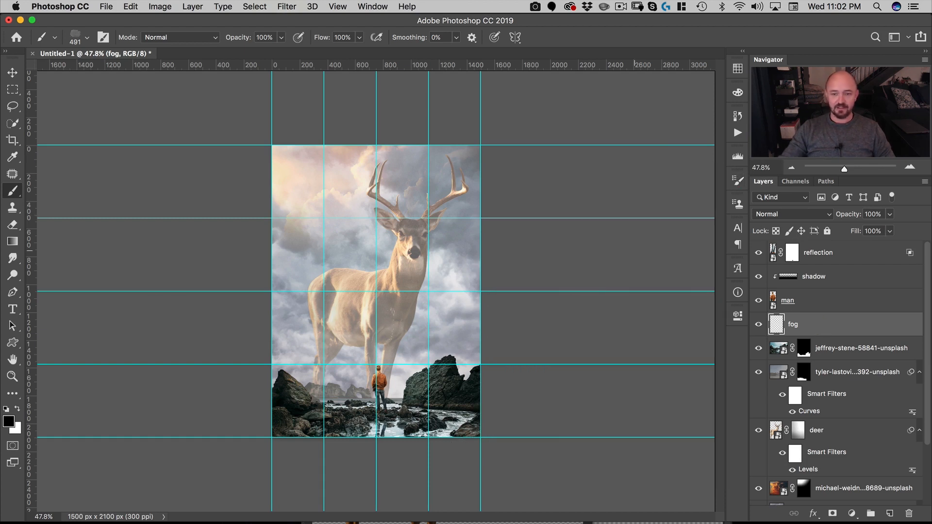
Make white the foreground color and set the brush opacity to 25%.
{"action": "left_click", "coordinate": [18, 409]}
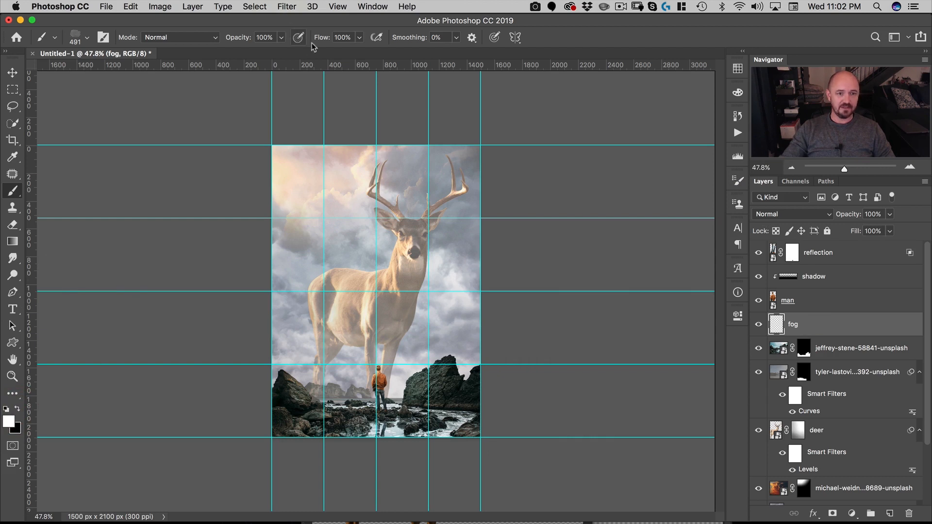
{"action": "left_click", "coordinate": [266, 37]}
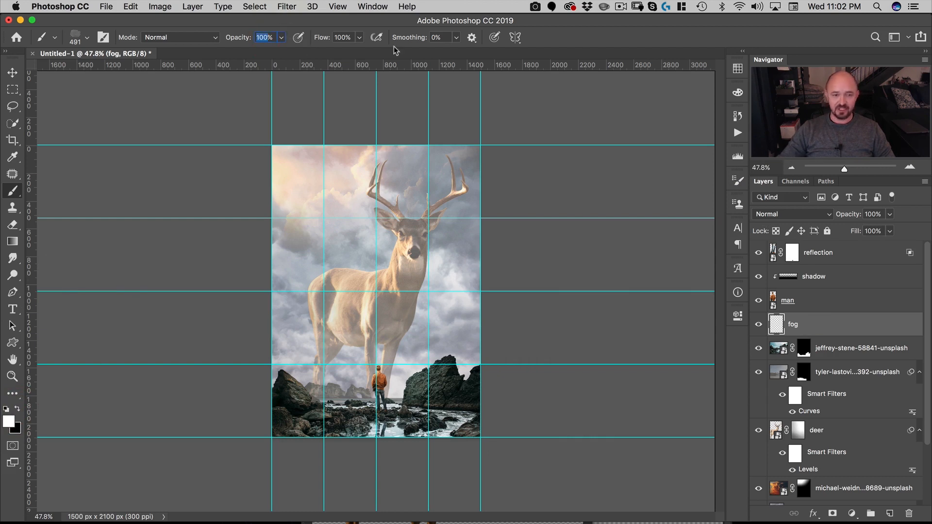
{"action": "type", "text": "30"}
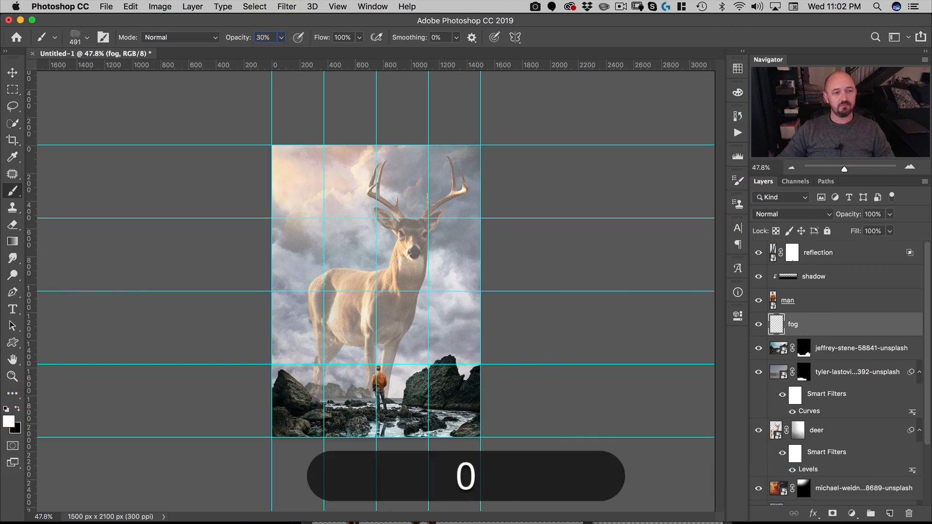
{"action": "key", "text": "super+a"}
{"action": "type", "text": "25"}
{"action": "key", "text": "Return"}
Paint white fog on the fog layer over the rocks and shoreline around the man, using a 216 px brush at 26% opacity.
{"action": "key", "text": "space"}
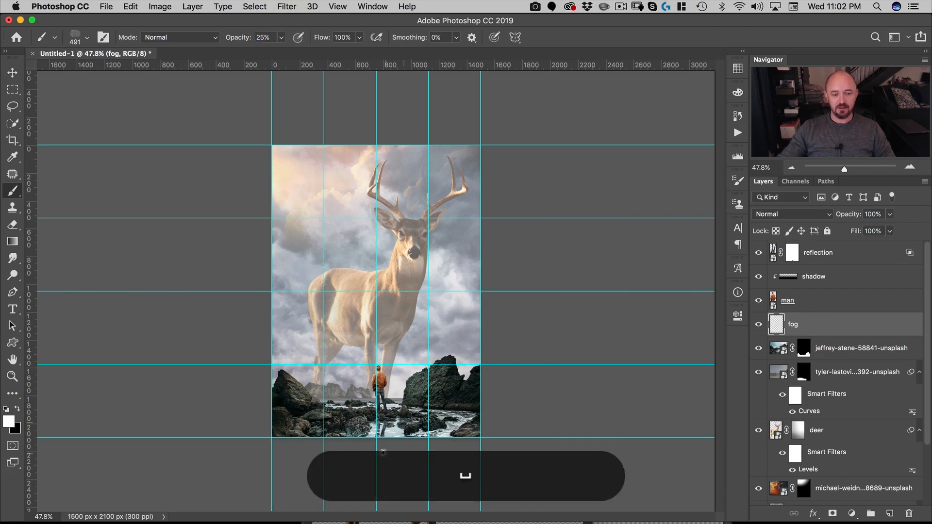
{"action": "left_click_drag", "start_coordinate": [429, 379], "coordinate": [474, 363]}
{"action": "left_click_drag", "start_coordinate": [452, 420], "coordinate": [462, 282]}
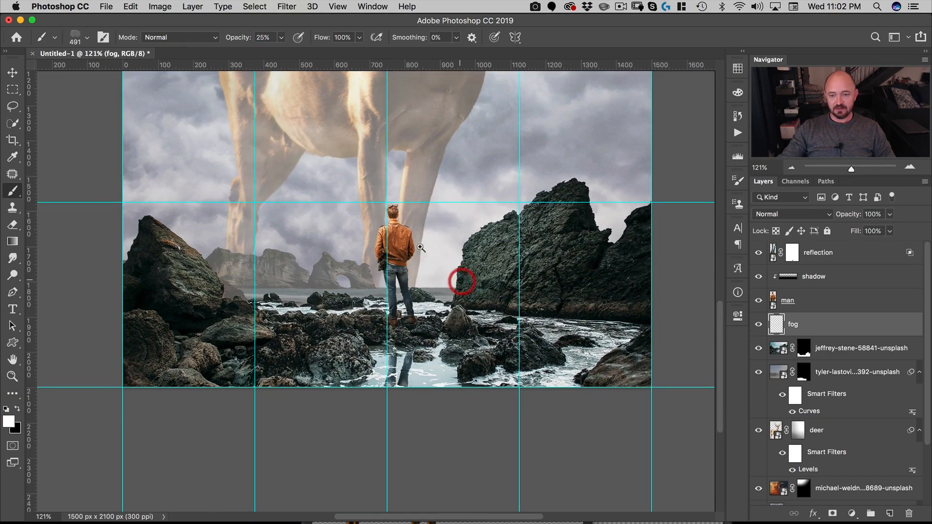
{"action": "left_click_drag", "start_coordinate": [421, 248], "coordinate": [437, 233]}
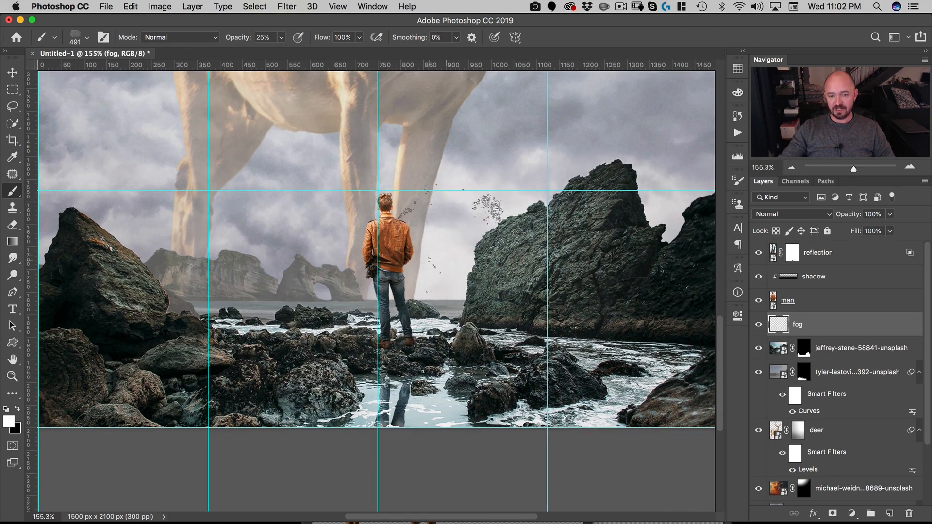
{"action": "mouse_move", "coordinate": [471, 262]}
{"action": "left_mouse_down"}
{"action": "mouse_move", "coordinate": [415, 265]}
{"action": "mouse_move", "coordinate": [461, 274]}
{"action": "mouse_move", "coordinate": [436, 274]}
{"action": "left_mouse_up"}
{"action": "mouse_move", "coordinate": [507, 271]}
{"action": "left_mouse_down"}
{"action": "mouse_move", "coordinate": [540, 259]}
{"action": "mouse_move", "coordinate": [544, 273]}
{"action": "left_mouse_up"}
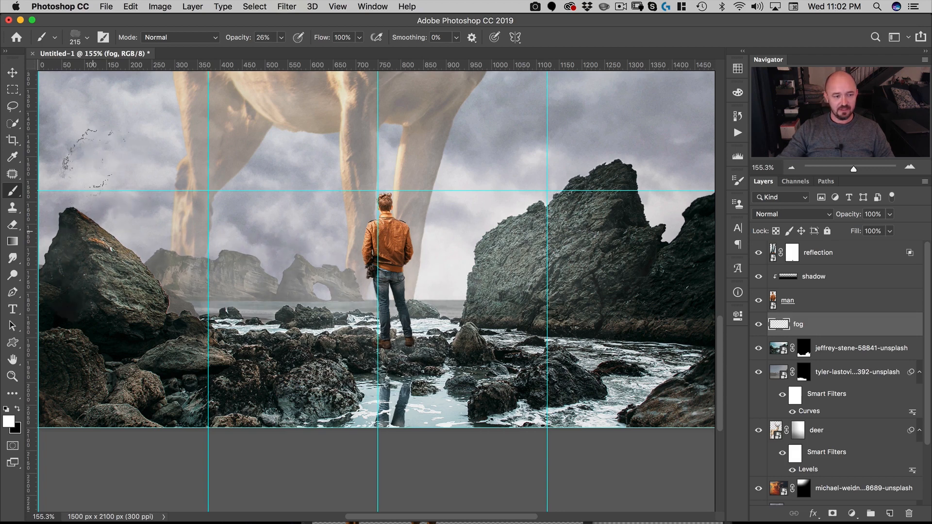
{"action": "mouse_move", "coordinate": [89, 157]}
{"action": "left_mouse_down"}
{"action": "mouse_move", "coordinate": [163, 273]}
{"action": "mouse_move", "coordinate": [93, 197]}
{"action": "mouse_move", "coordinate": [221, 289]}
{"action": "mouse_move", "coordinate": [265, 218]}
{"action": "mouse_move", "coordinate": [228, 228]}
{"action": "mouse_move", "coordinate": [225, 245]}
{"action": "mouse_move", "coordinate": [194, 119]}
{"action": "left_mouse_up"}
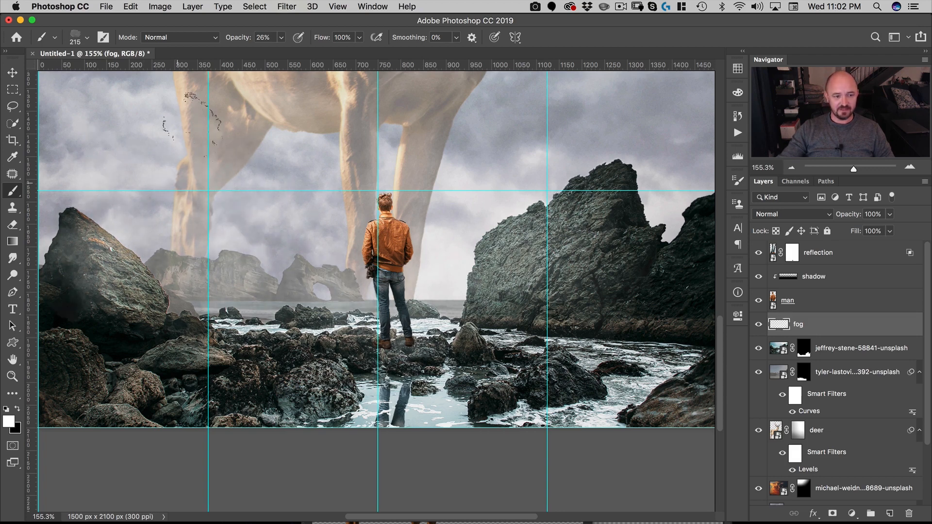
{"action": "mouse_move", "coordinate": [480, 285]}
{"action": "left_mouse_down"}
{"action": "mouse_move", "coordinate": [494, 269]}
{"action": "mouse_move", "coordinate": [479, 286]}
{"action": "mouse_move", "coordinate": [326, 286]}
{"action": "mouse_move", "coordinate": [449, 310]}
{"action": "mouse_move", "coordinate": [514, 287]}
{"action": "mouse_move", "coordinate": [566, 305]}
{"action": "left_mouse_up"}
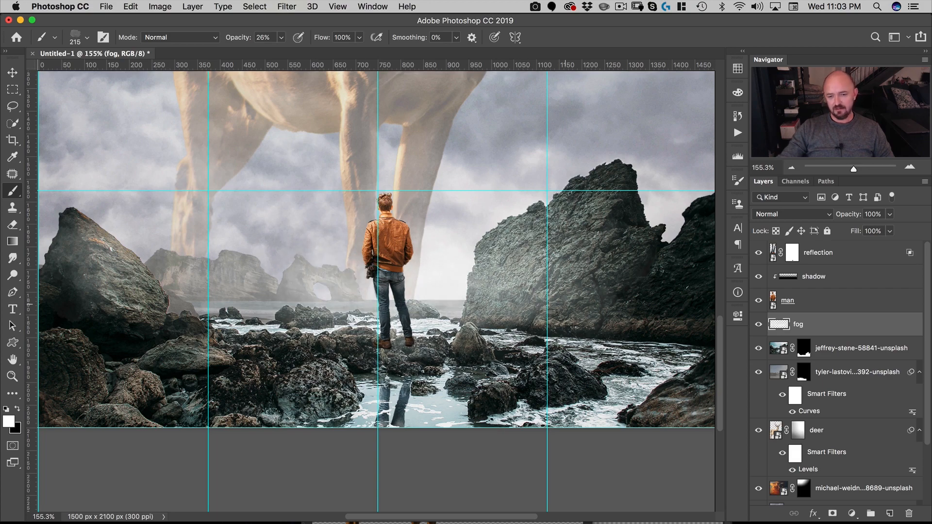
{"action": "key", "text": "super+0"}
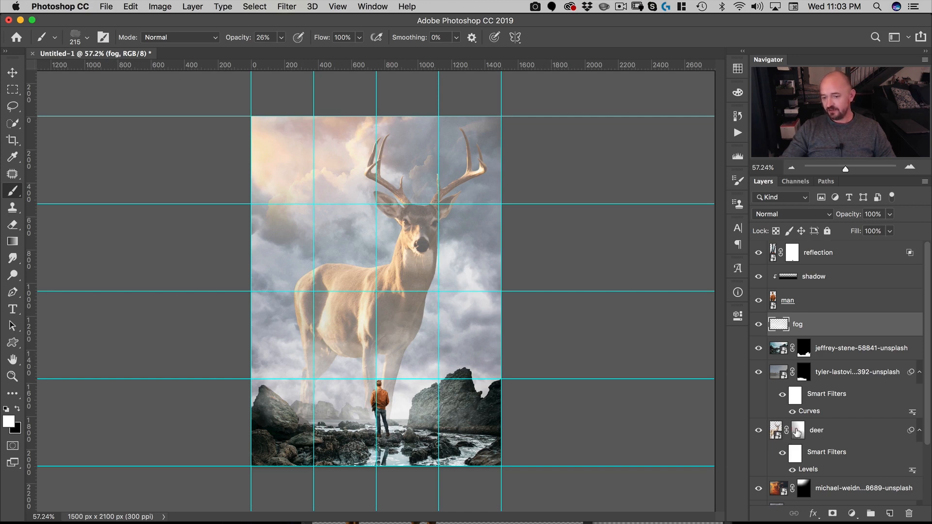
Paint foggy black strokes on the deer's layer mask over its chest, body and hindquarters with a 128 px brush, raising the opacity to 36%.
{"action": "left_click", "coordinate": [798, 431]}
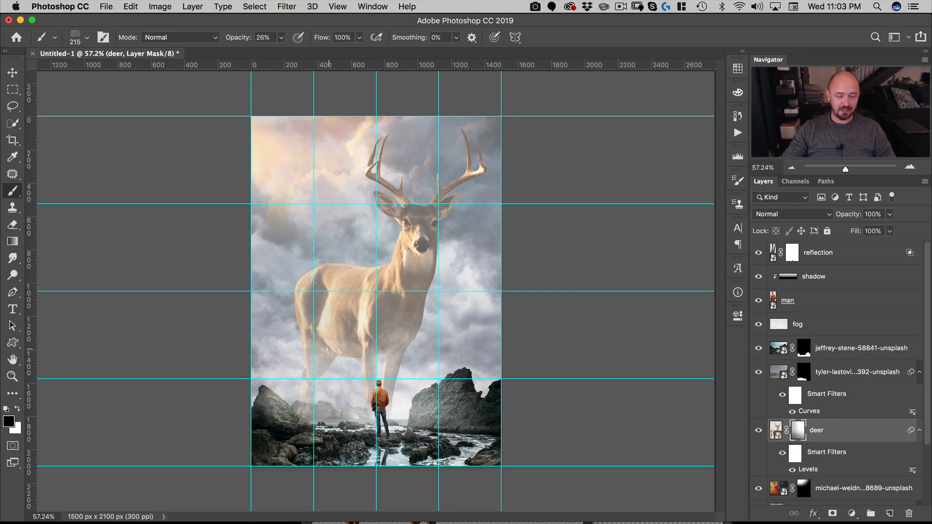
{"action": "left_click_drag", "start_coordinate": [357, 364], "coordinate": [391, 348]}
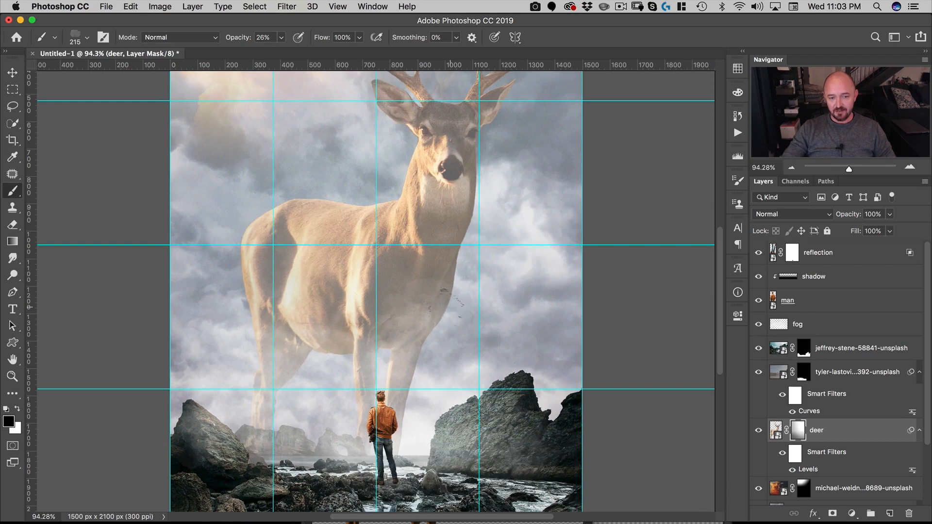
{"action": "left_click_drag", "start_coordinate": [459, 295], "coordinate": [431, 301]}
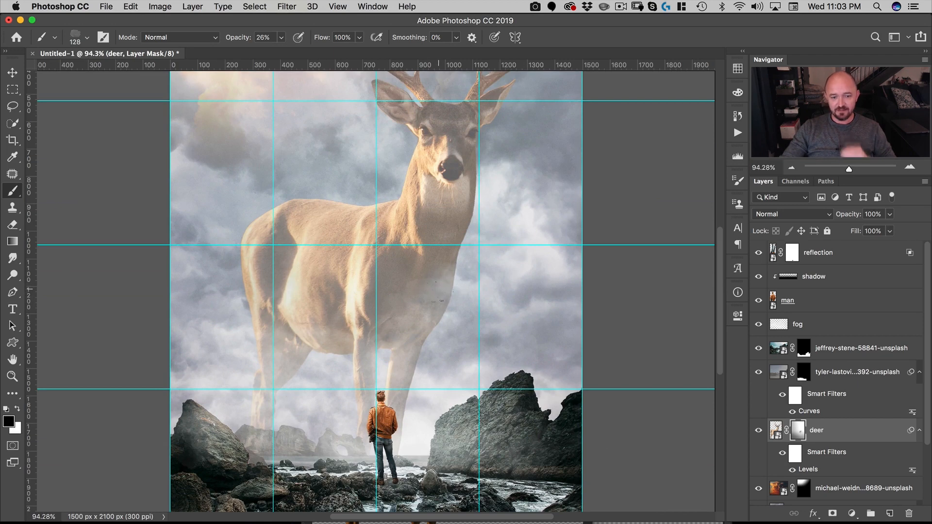
{"action": "left_click_drag", "start_coordinate": [233, 38], "coordinate": [239, 38]}
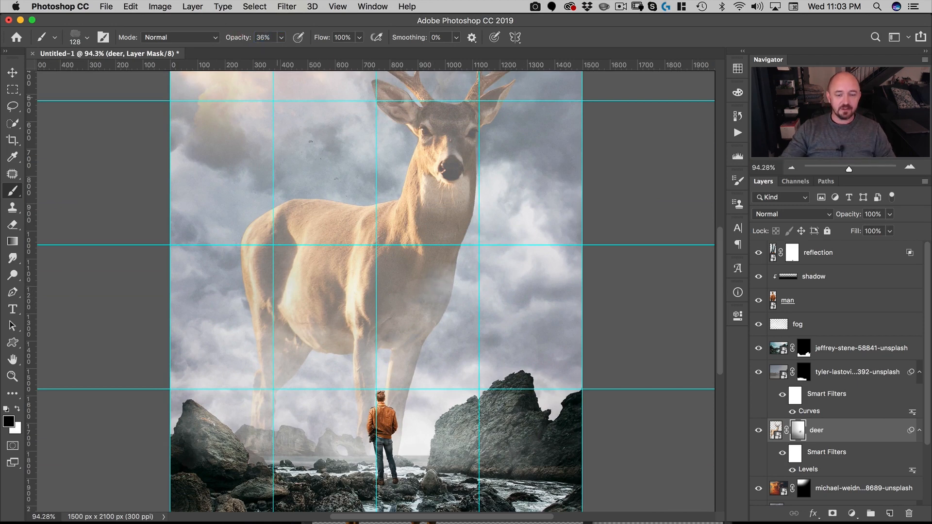
{"action": "left_click", "coordinate": [451, 291]}
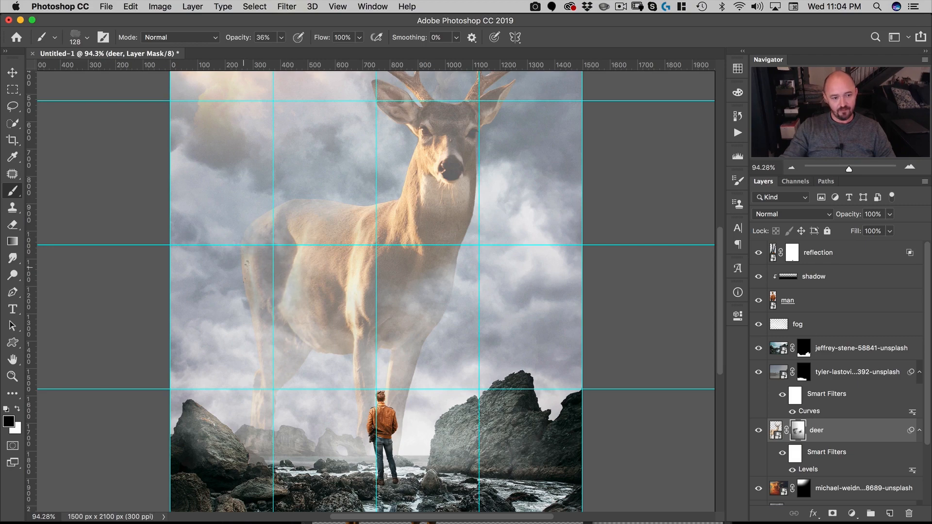
{"action": "key", "text": "super+space"}
{"action": "left_click_drag", "start_coordinate": [379, 280], "coordinate": [350, 296]}
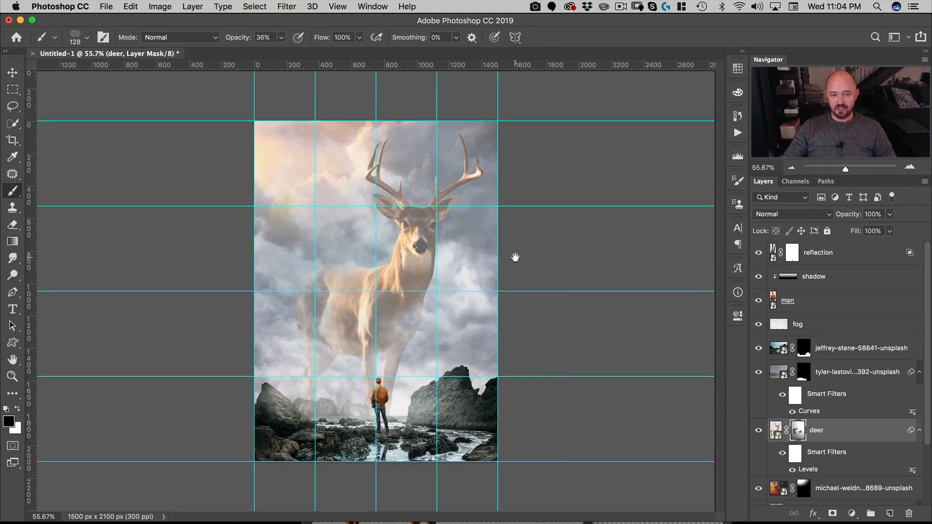
{"action": "key", "text": "v"}
{"action": "key", "text": "super+space"}
{"action": "left_click_drag", "start_coordinate": [433, 280], "coordinate": [520, 311]}
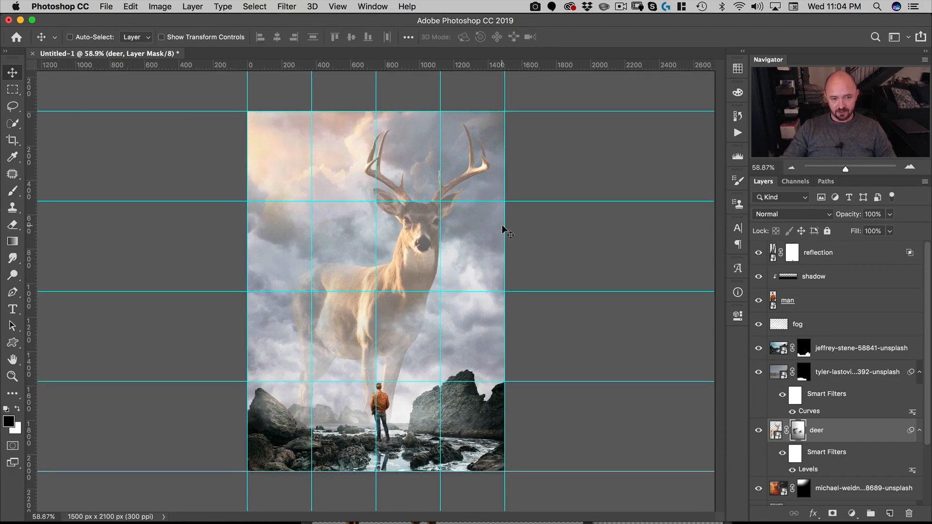
Add a layer above the michael-weidn...8689-unsplash layer and draw a faint white radial gradient over the upper-left sky at 20% opacity.
{"action": "key", "text": "super+space"}
{"action": "left_click_drag", "start_coordinate": [404, 222], "coordinate": [393, 272]}
{"action": "key", "text": "super+space"}
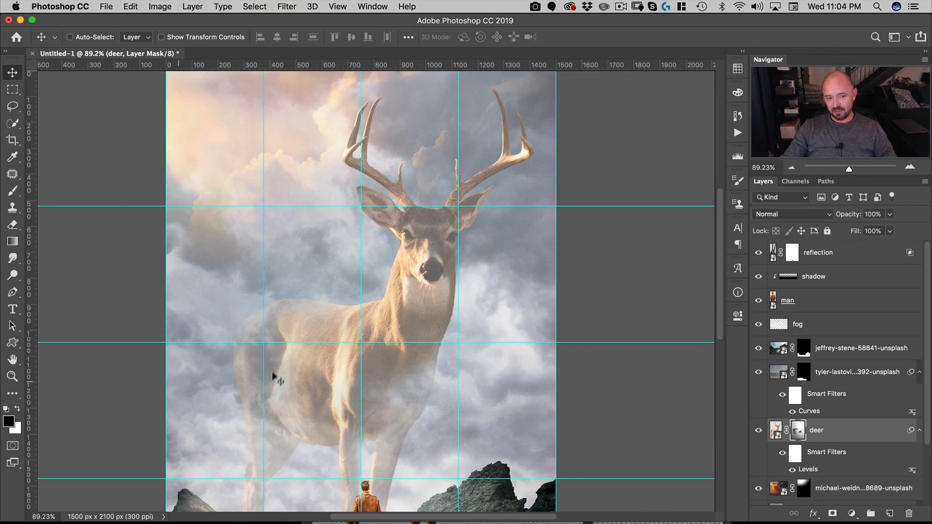
{"action": "key", "text": "super+space"}
{"action": "left_click_drag", "start_coordinate": [331, 271], "coordinate": [301, 292]}
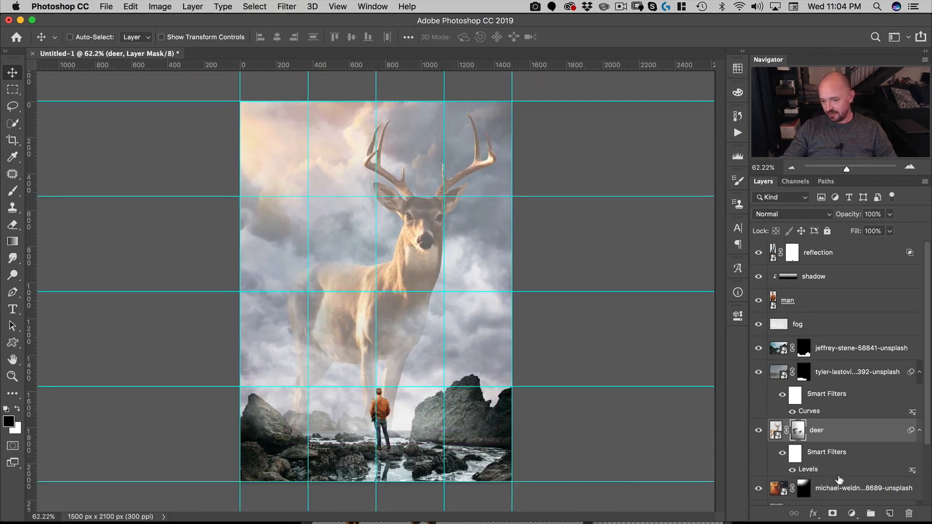
{"action": "scroll", "coordinate": [839, 479], "scroll_direction": "down", "scroll_amount": 2}
{"action": "left_click", "coordinate": [848, 461]}
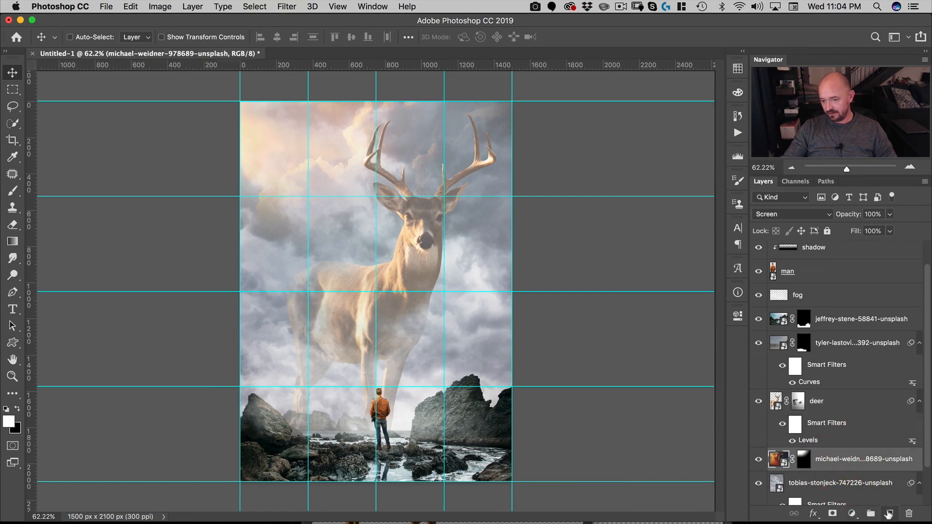
{"action": "left_click", "coordinate": [889, 514]}
{"action": "left_click", "coordinate": [13, 241]}
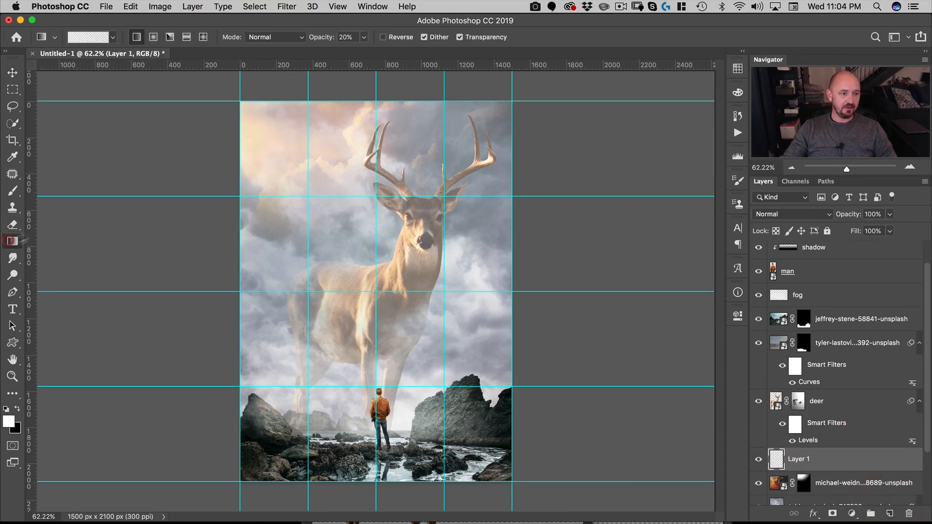
{"action": "left_click", "coordinate": [153, 37]}
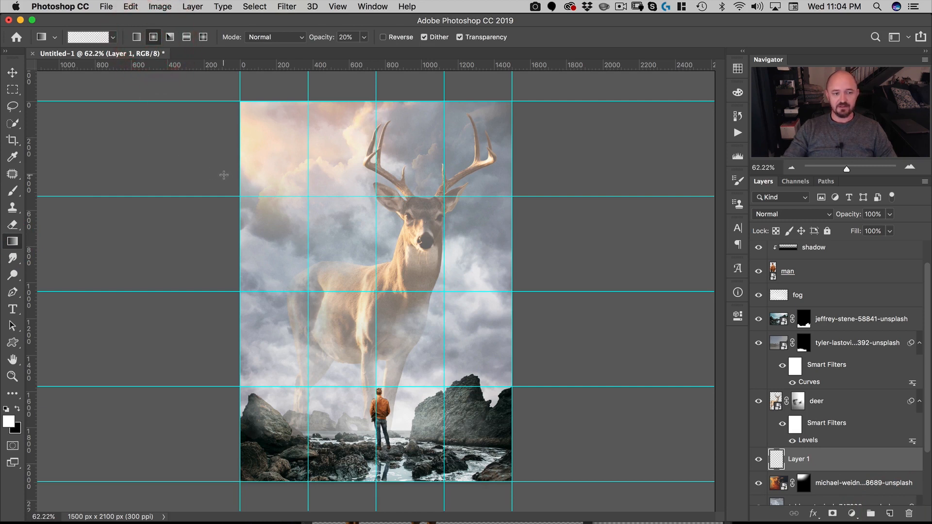
{"action": "left_click_drag", "start_coordinate": [224, 175], "coordinate": [426, 316]}
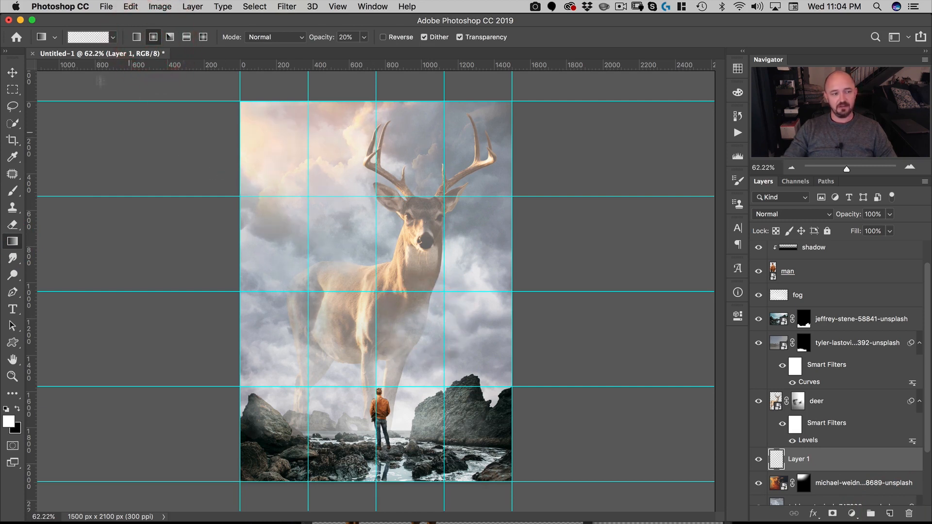
Set the gradient opacity to 100% and replace the trial gradient layer with a new one named "sunlight".
{"action": "left_click_drag", "start_coordinate": [321, 38], "coordinate": [447, 37]}
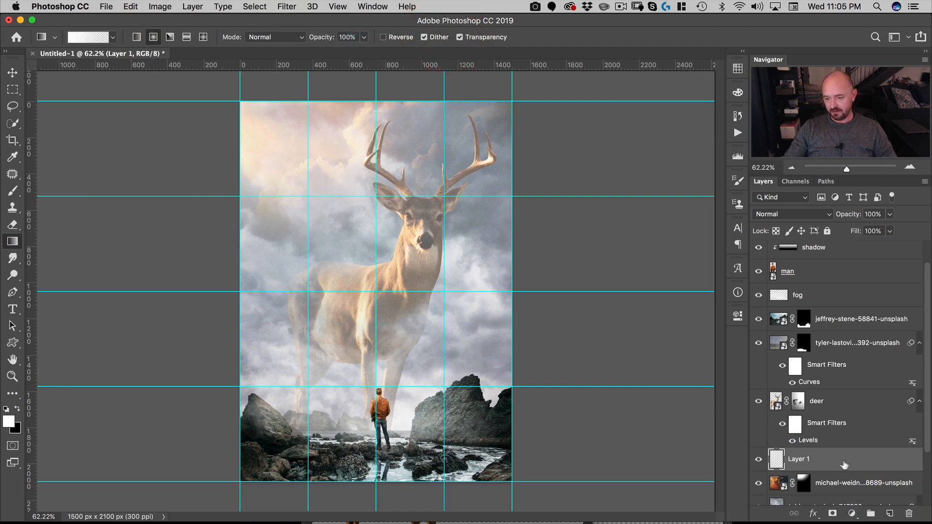
{"action": "left_click_drag", "start_coordinate": [869, 466], "coordinate": [909, 514]}
{"action": "left_click", "coordinate": [890, 514]}
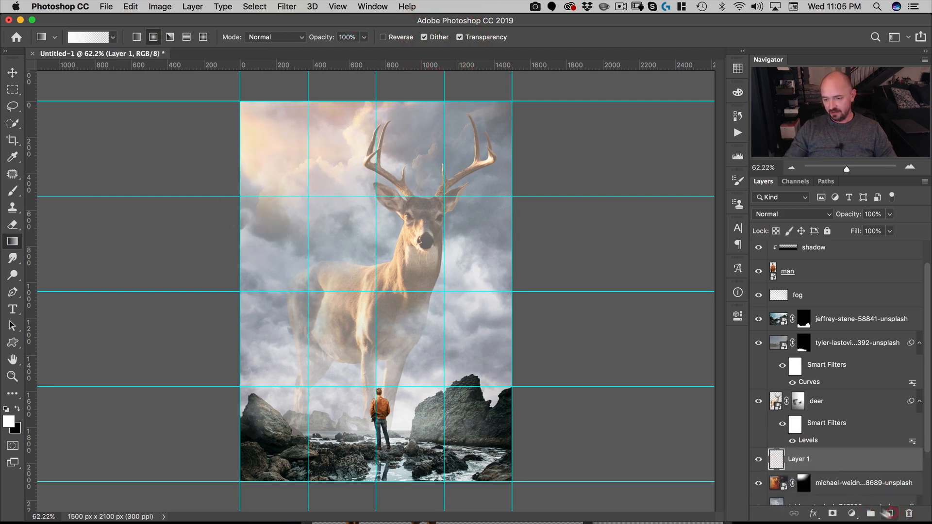
{"action": "double_click", "coordinate": [805, 463]}
{"action": "type", "text": "sunlight"}
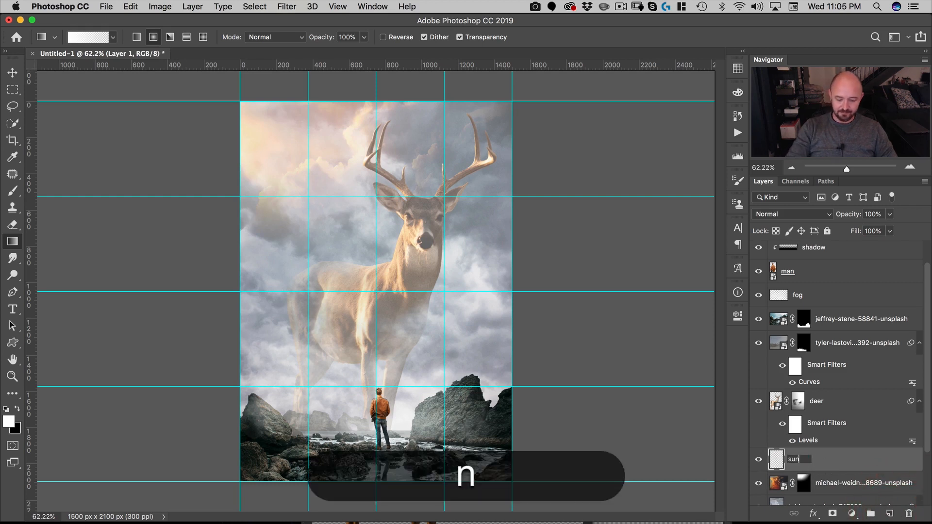
{"action": "key", "text": "Return"}
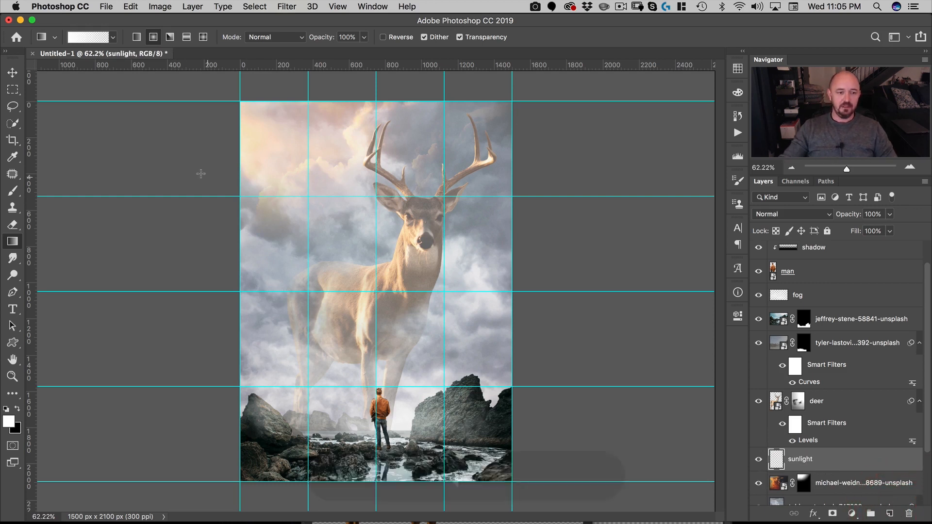
Draw a white radial gradient on the sunlight layer from beyond the canvas's upper-left edge, and lower the layer opacity to 63%.
{"action": "left_click_drag", "start_coordinate": [200, 158], "coordinate": [472, 367]}
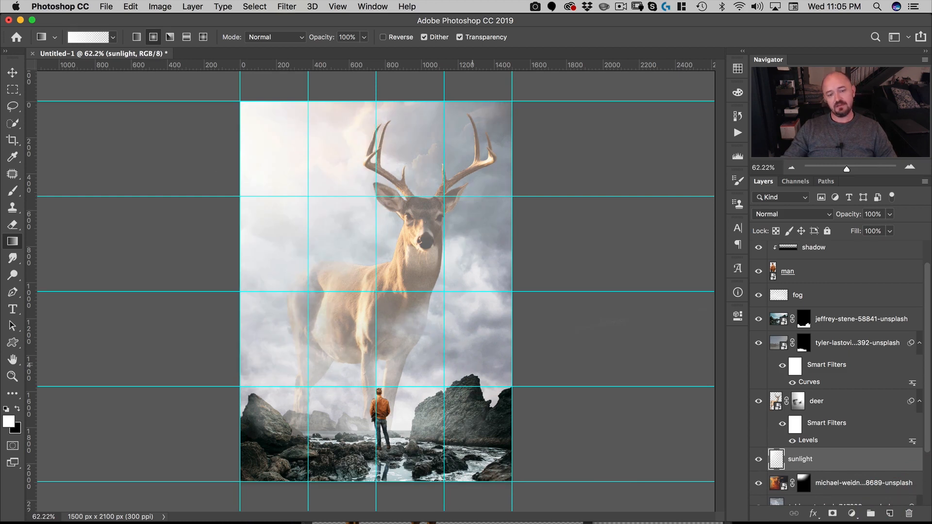
{"action": "mouse_move", "coordinate": [851, 217]}
{"action": "left_mouse_down"}
{"action": "mouse_move", "coordinate": [823, 219]}
{"action": "mouse_move", "coordinate": [832, 219]}
{"action": "left_mouse_up"}
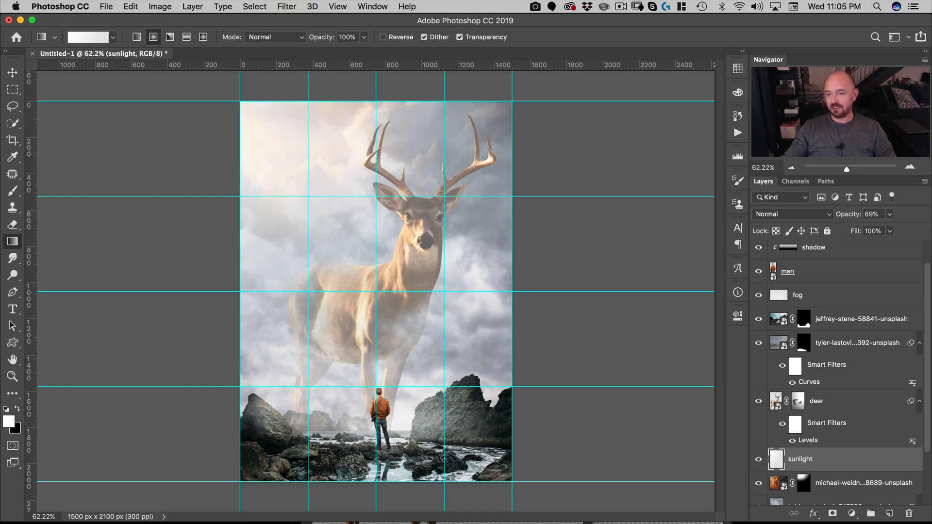
{"action": "left_click_drag", "start_coordinate": [852, 217], "coordinate": [847, 217]}
{"action": "key", "text": "v"}
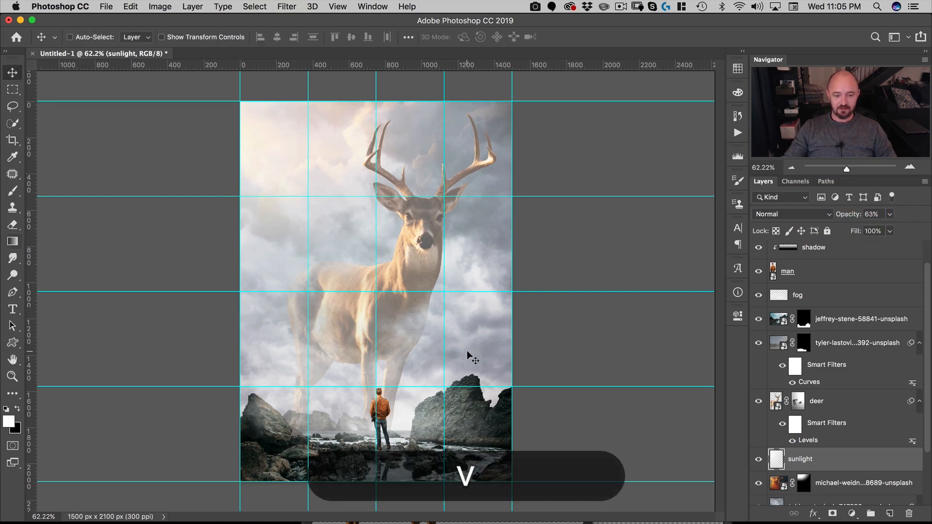
Add a layer mask to the fog layer and choose the soft round general brush with 0% hardness.
{"action": "key", "text": "space"}
{"action": "left_click", "coordinate": [406, 347], "text": "super"}
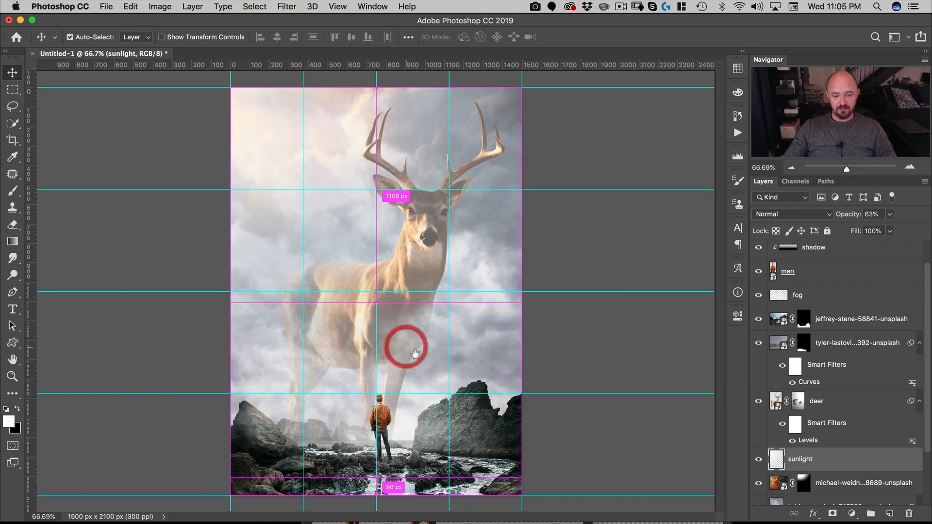
{"action": "left_click", "coordinate": [416, 245]}
{"action": "left_click", "coordinate": [788, 295]}
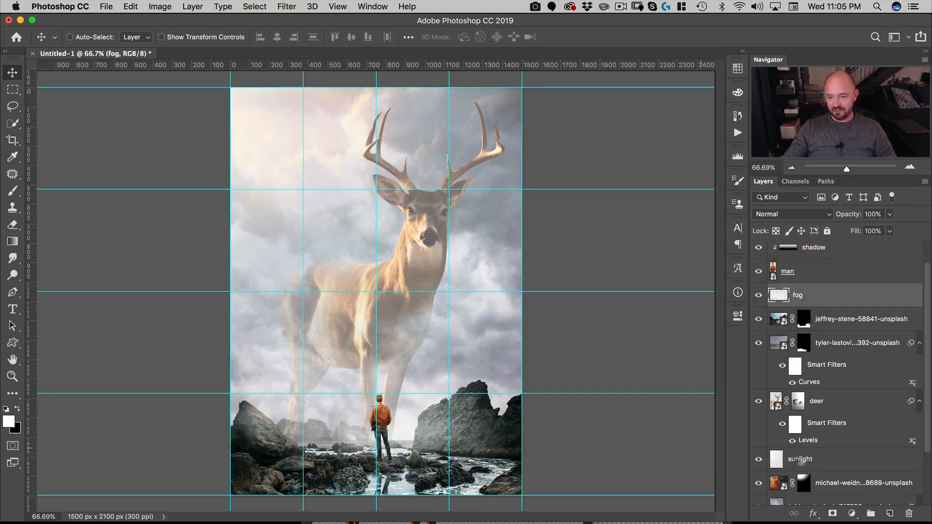
{"action": "left_click", "coordinate": [832, 514]}
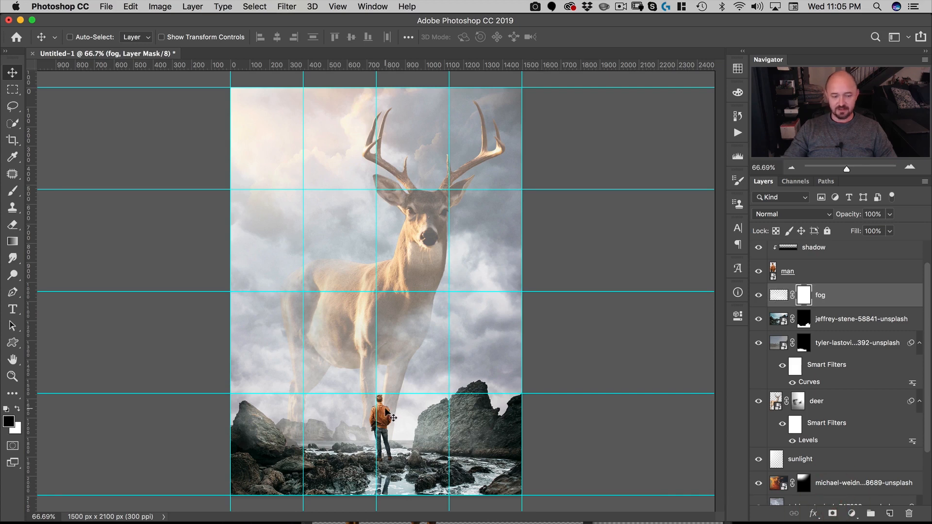
{"action": "key", "text": "b"}
{"action": "right_click", "coordinate": [331, 371]}
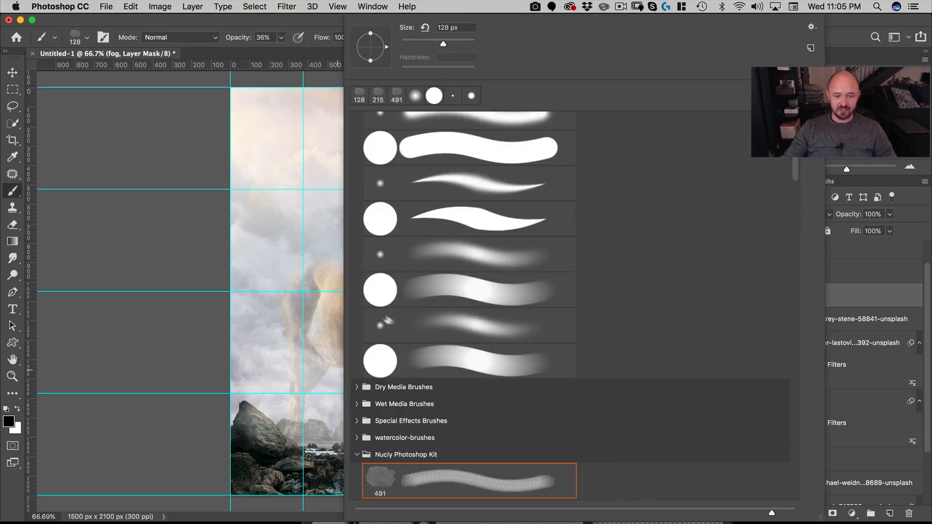
{"action": "scroll", "coordinate": [445, 215], "scroll_direction": "up", "scroll_amount": 3}
{"action": "left_click", "coordinate": [389, 184]}
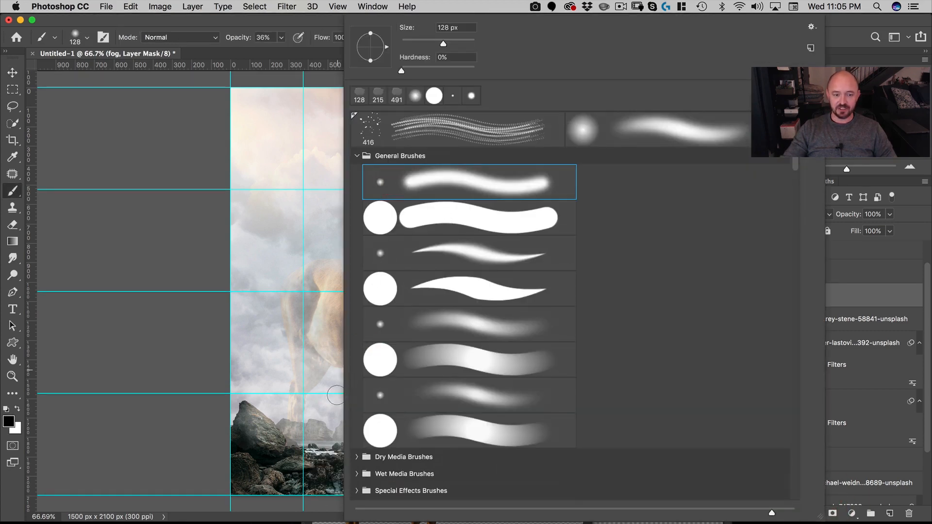
Paint black on the fog mask over the foreground rocks and water around the man's feet, using a 71 px brush at 100% opacity.
{"action": "key", "text": "space"}
{"action": "left_click_drag", "start_coordinate": [296, 407], "coordinate": [337, 391]}
{"action": "left_click_drag", "start_coordinate": [464, 449], "coordinate": [459, 231]}
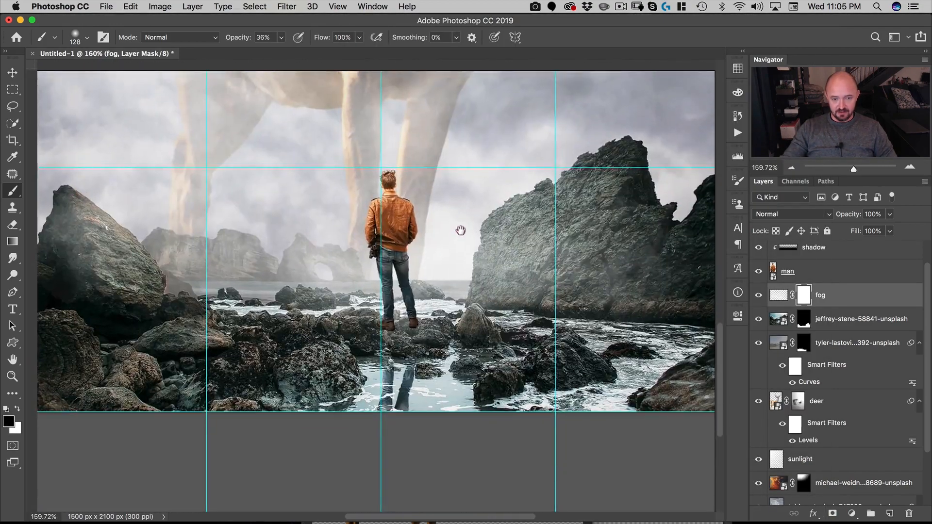
{"action": "left_click_drag", "start_coordinate": [398, 309], "coordinate": [434, 306]}
{"action": "left_click_drag", "start_coordinate": [462, 349], "coordinate": [403, 352]}
{"action": "left_click_drag", "start_coordinate": [233, 38], "coordinate": [397, 35]}
{"action": "mouse_move", "coordinate": [427, 367]}
{"action": "left_mouse_down"}
{"action": "mouse_move", "coordinate": [386, 351]}
{"action": "mouse_move", "coordinate": [432, 335]}
{"action": "mouse_move", "coordinate": [500, 335]}
{"action": "left_mouse_up"}
{"action": "left_click_drag", "start_coordinate": [410, 254], "coordinate": [354, 274]}
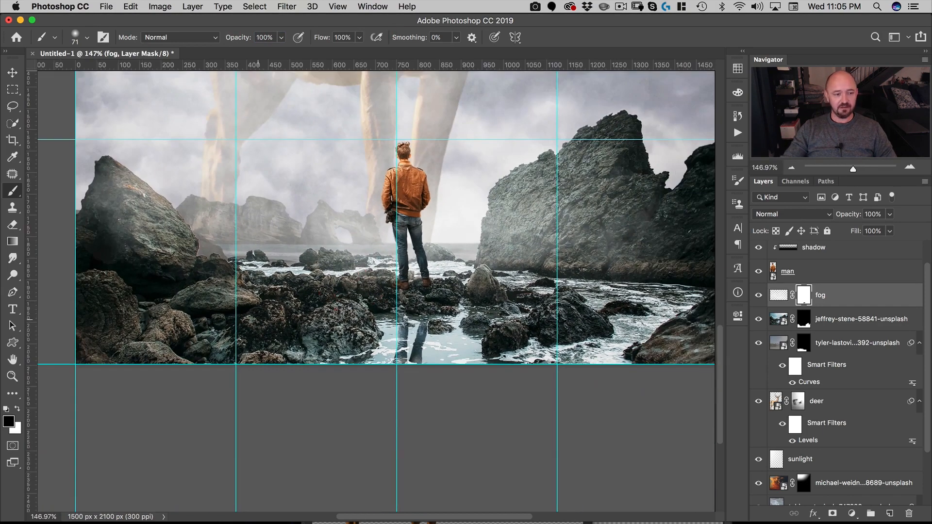
Enlarge the brush to 186 px and mask the fog off the remaining foreground rocks on both sides of the shore.
{"action": "mouse_move", "coordinate": [91, 268]}
{"action": "left_mouse_down"}
{"action": "mouse_move", "coordinate": [120, 268]}
{"action": "mouse_move", "coordinate": [124, 313]}
{"action": "left_mouse_up"}
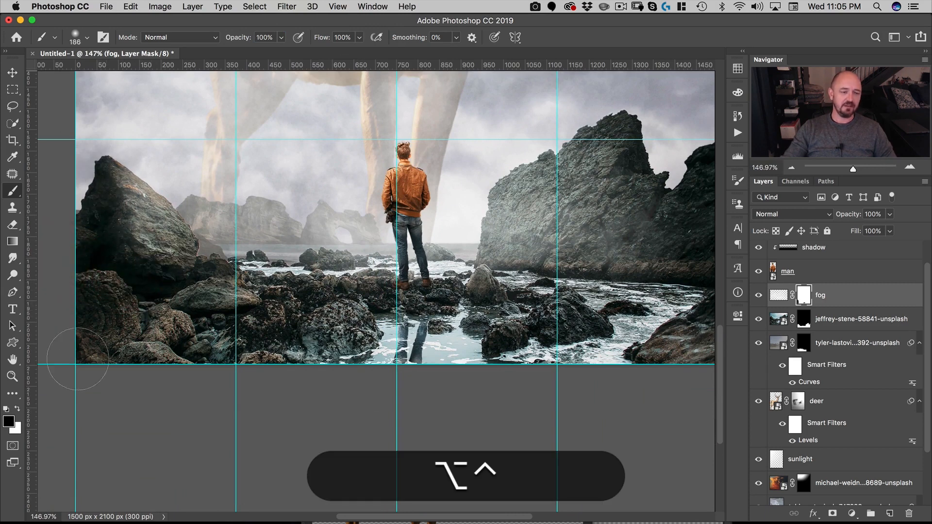
{"action": "key", "text": "space"}
{"action": "left_click_drag", "start_coordinate": [619, 280], "coordinate": [491, 294]}
{"action": "mouse_move", "coordinate": [530, 262]}
{"action": "left_mouse_down"}
{"action": "mouse_move", "coordinate": [579, 345]}
{"action": "mouse_move", "coordinate": [577, 335]}
{"action": "left_mouse_up"}
{"action": "left_click_drag", "start_coordinate": [476, 319], "coordinate": [445, 336]}
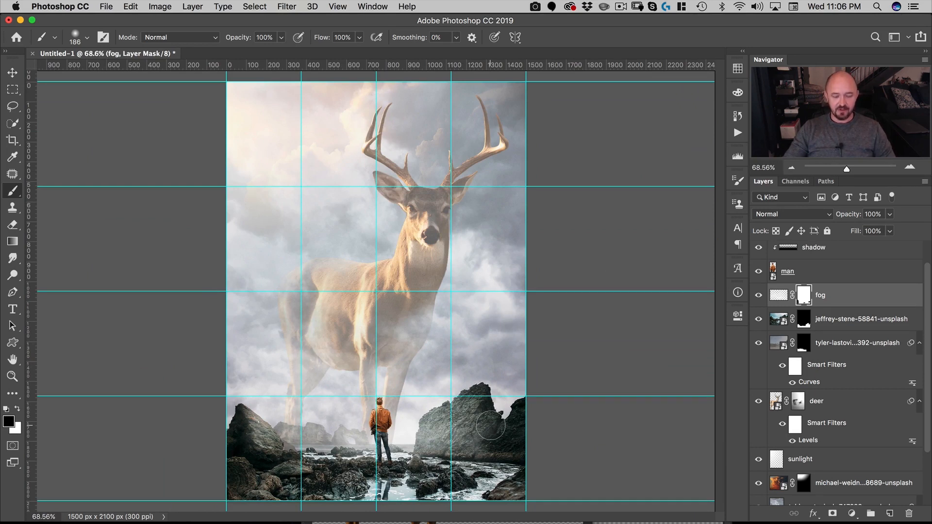
Reduce the brush opacity to 30% and softly mask the fog over the large rock to the right of the man.
{"action": "key", "text": "3"}
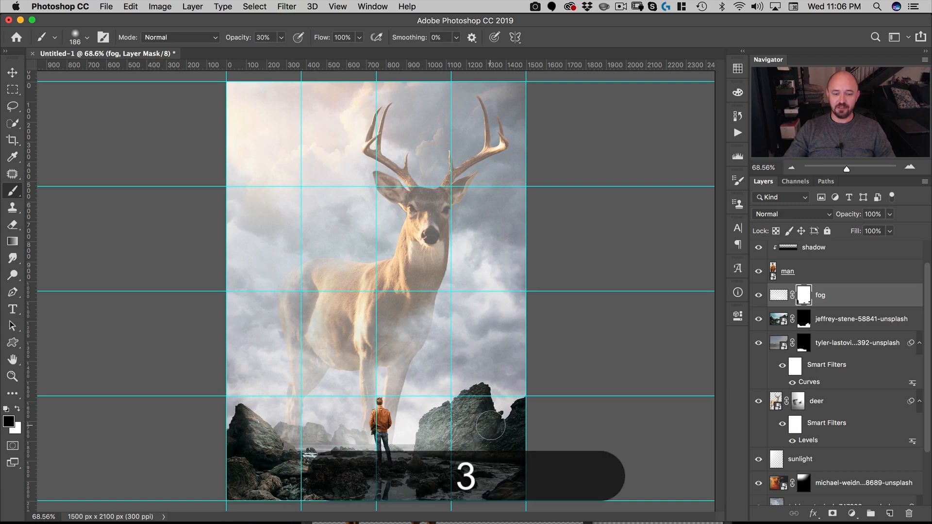
{"action": "mouse_move", "coordinate": [490, 426]}
{"action": "left_mouse_down"}
{"action": "mouse_move", "coordinate": [472, 443]}
{"action": "mouse_move", "coordinate": [484, 420]}
{"action": "mouse_move", "coordinate": [450, 444]}
{"action": "left_mouse_up"}
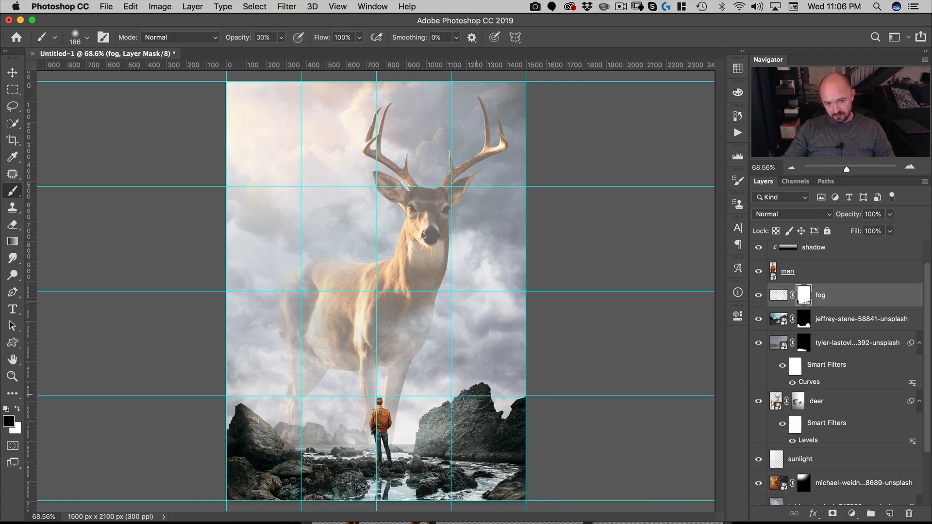
{"action": "key", "text": "space"}
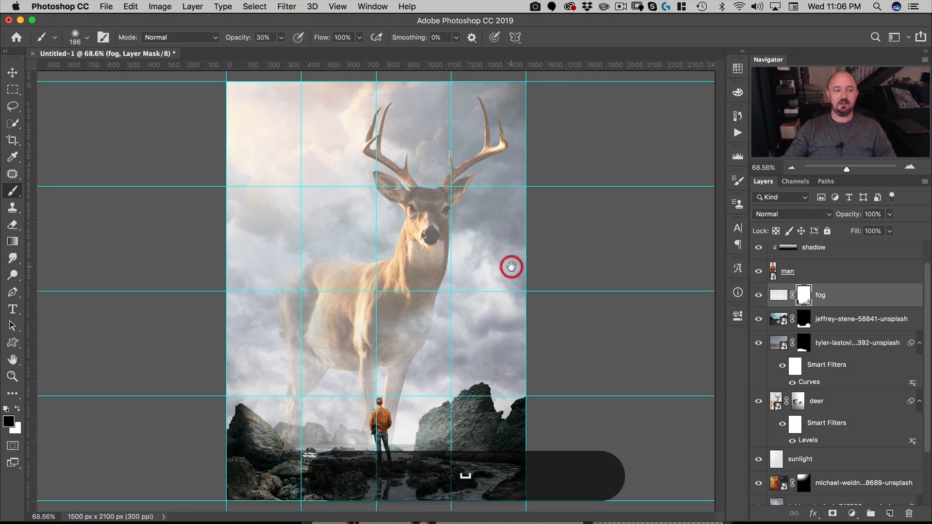
{"action": "key", "text": "v"}
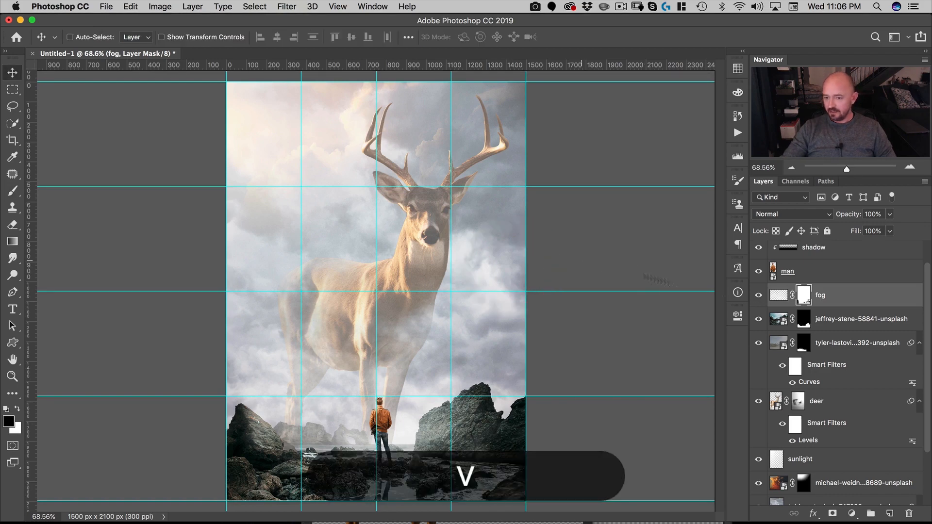
{"action": "key", "text": "space"}
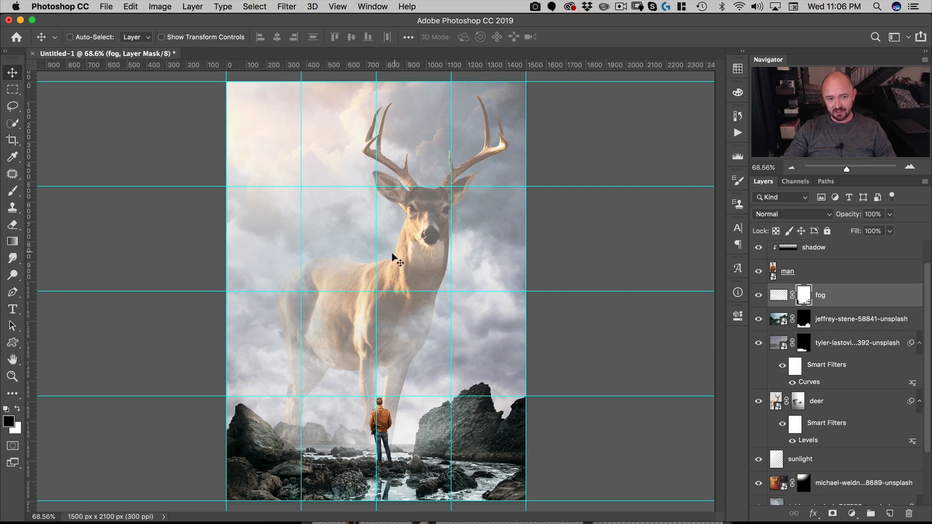
Target the deer's layer mask and set the brush to 13 px at 100% opacity for close work around its head.
{"action": "left_click", "coordinate": [800, 403]}
{"action": "left_click_drag", "start_coordinate": [365, 181], "coordinate": [454, 160]}
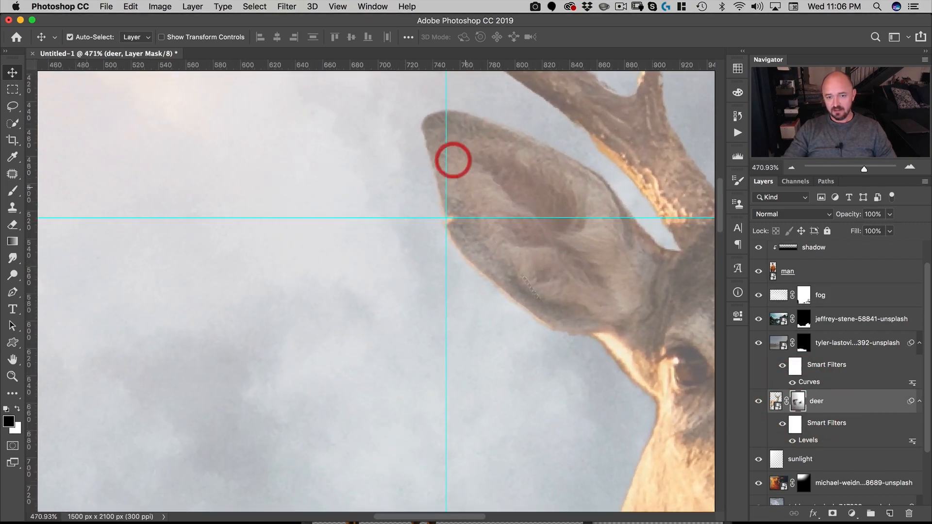
{"action": "left_click_drag", "start_coordinate": [610, 376], "coordinate": [351, 182]}
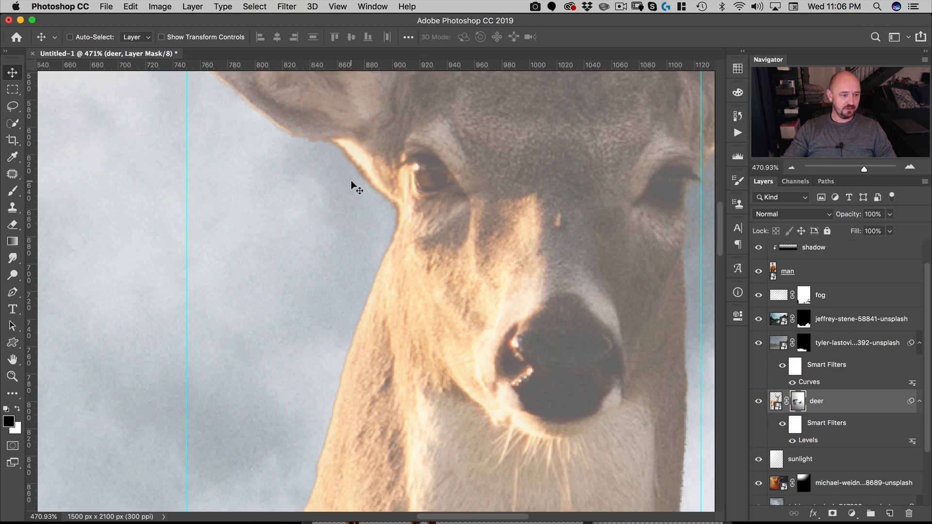
{"action": "key", "text": "b"}
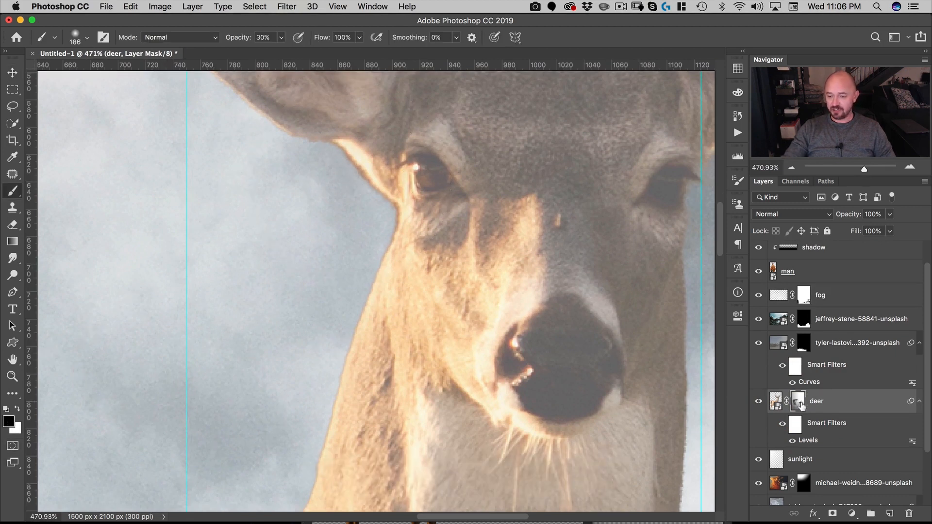
{"action": "left_click_drag", "start_coordinate": [233, 39], "coordinate": [323, 39]}
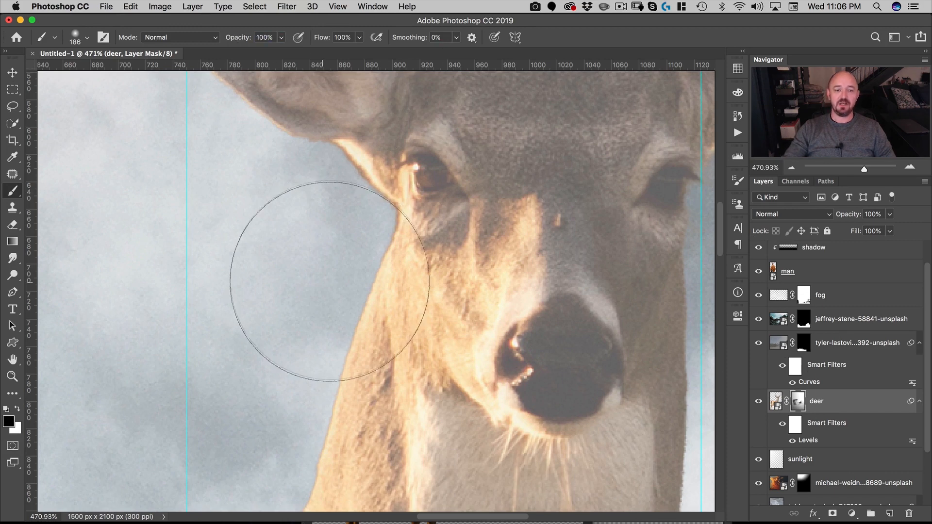
{"action": "left_click_drag", "start_coordinate": [383, 241], "coordinate": [222, 263]}
{"action": "left_click_drag", "start_coordinate": [434, 226], "coordinate": [352, 235]}
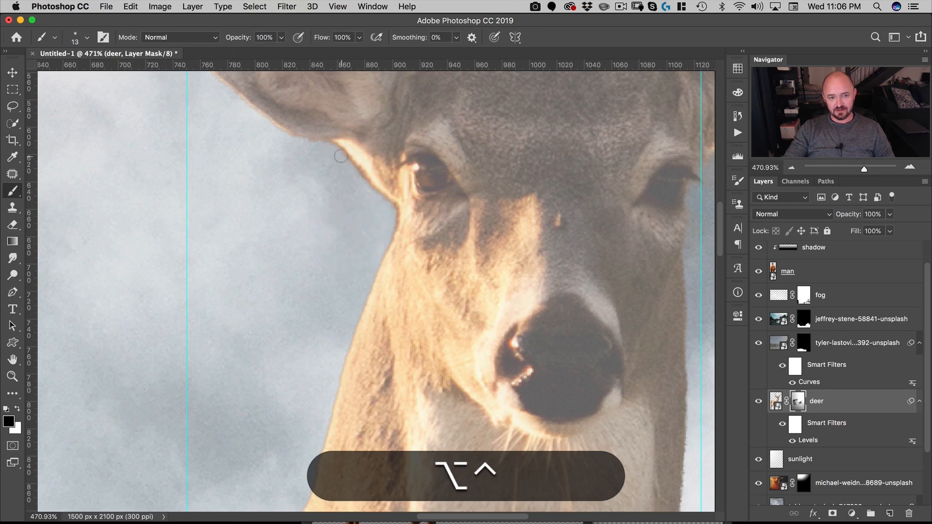
Paint black on the deer's layer mask along the cheek and neck outline to clean up the edge against the sky.
{"action": "mouse_move", "coordinate": [338, 151]}
{"action": "left_mouse_down"}
{"action": "mouse_move", "coordinate": [394, 212]}
{"action": "mouse_move", "coordinate": [354, 308]}
{"action": "left_mouse_up"}
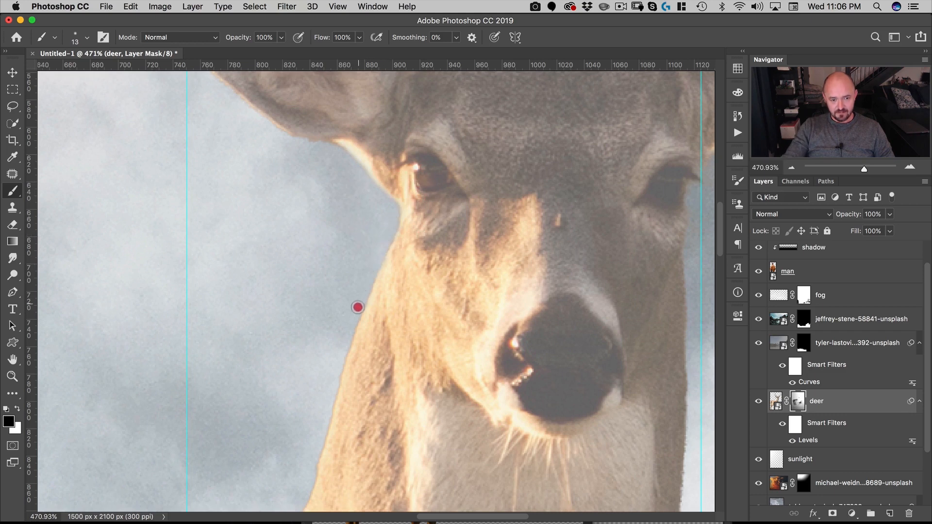
{"action": "left_click_drag", "start_coordinate": [388, 223], "coordinate": [369, 275]}
{"action": "key", "text": "space"}
{"action": "left_click_drag", "start_coordinate": [318, 360], "coordinate": [386, 216]}
{"action": "left_click_drag", "start_coordinate": [426, 157], "coordinate": [374, 344]}
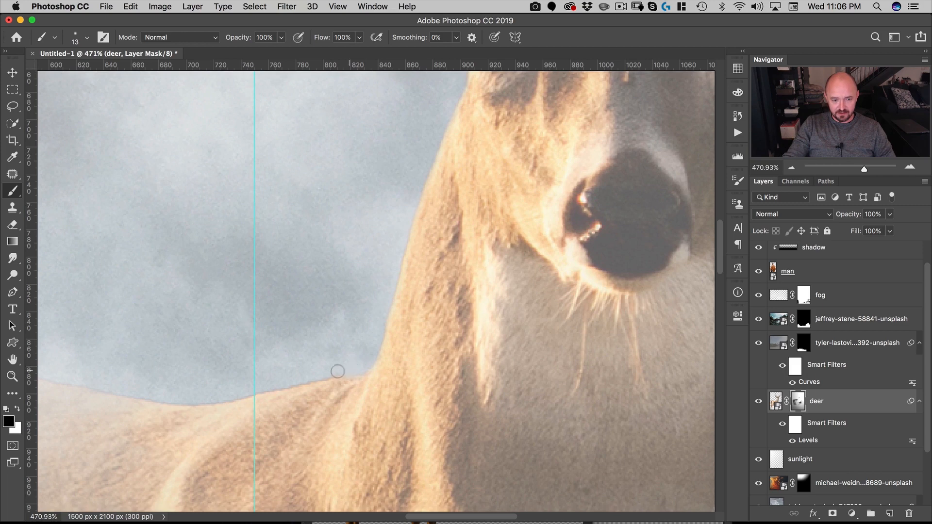
Continue masking the deer's edge in black along the top of the rump and down the hind leg.
{"action": "key", "text": "space"}
{"action": "mouse_move", "coordinate": [277, 373]}
{"action": "left_mouse_down"}
{"action": "mouse_move", "coordinate": [518, 174]}
{"action": "mouse_move", "coordinate": [528, 191]}
{"action": "mouse_move", "coordinate": [437, 208]}
{"action": "mouse_move", "coordinate": [241, 179]}
{"action": "mouse_move", "coordinate": [118, 175]}
{"action": "mouse_move", "coordinate": [517, 160]}
{"action": "left_mouse_up"}
{"action": "key", "text": "space"}
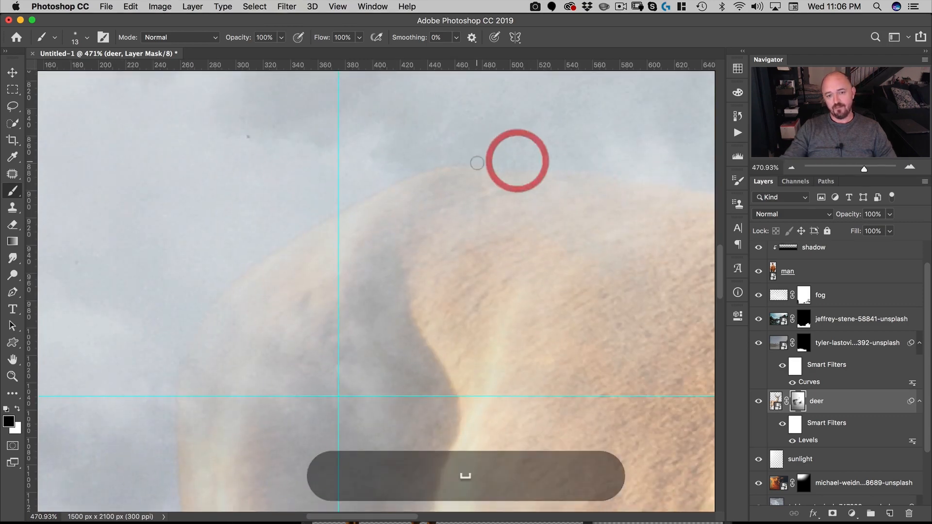
{"action": "mouse_move", "coordinate": [451, 160]}
{"action": "left_mouse_down"}
{"action": "mouse_move", "coordinate": [372, 187]}
{"action": "mouse_move", "coordinate": [224, 292]}
{"action": "mouse_move", "coordinate": [306, 135]}
{"action": "mouse_move", "coordinate": [252, 229]}
{"action": "mouse_move", "coordinate": [241, 323]}
{"action": "mouse_move", "coordinate": [238, 179]}
{"action": "left_mouse_up"}
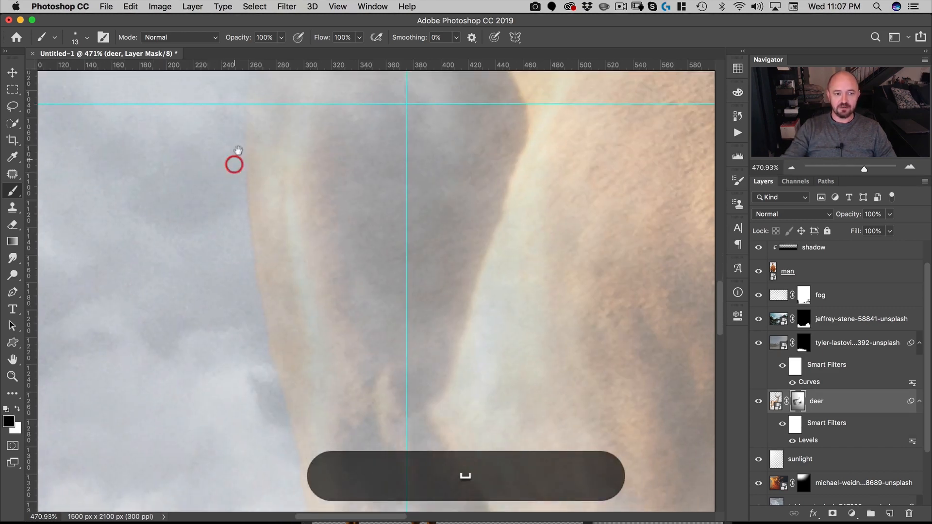
{"action": "left_click_drag", "start_coordinate": [239, 142], "coordinate": [239, 198]}
{"action": "mouse_move", "coordinate": [239, 160]}
{"action": "left_mouse_down"}
{"action": "mouse_move", "coordinate": [252, 297]}
{"action": "mouse_move", "coordinate": [234, 408]}
{"action": "left_mouse_up"}
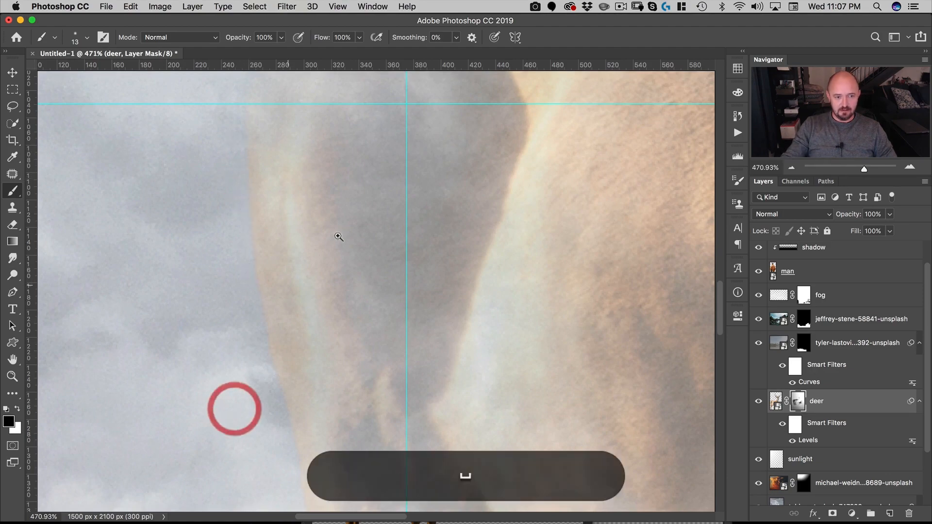
{"action": "left_click_drag", "start_coordinate": [337, 237], "coordinate": [256, 335]}
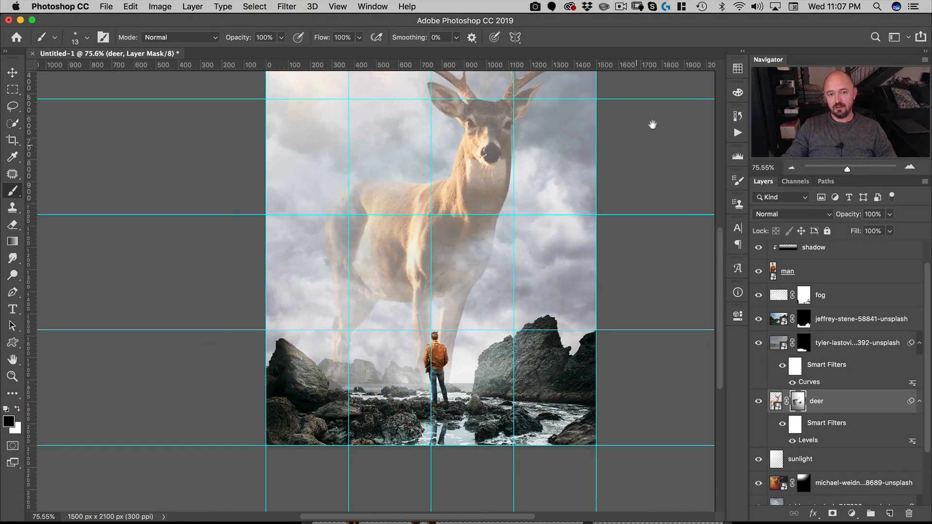
{"action": "left_click_drag", "start_coordinate": [652, 124], "coordinate": [565, 196]}
{"action": "left_click_drag", "start_coordinate": [498, 214], "coordinate": [480, 210]}
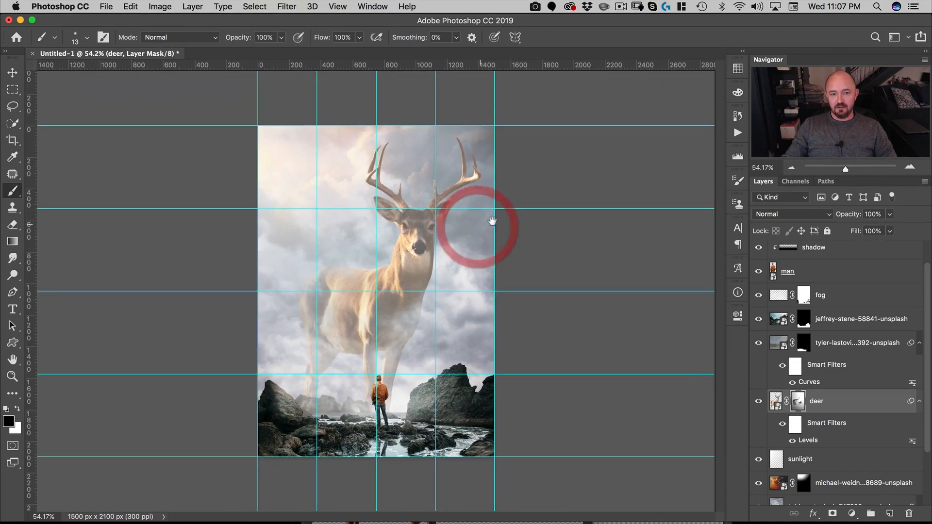
Add a Gradient Map adjustment above the reflection layer using the muted blue-to-yellow gradient preset.
{"action": "key", "text": "v"}
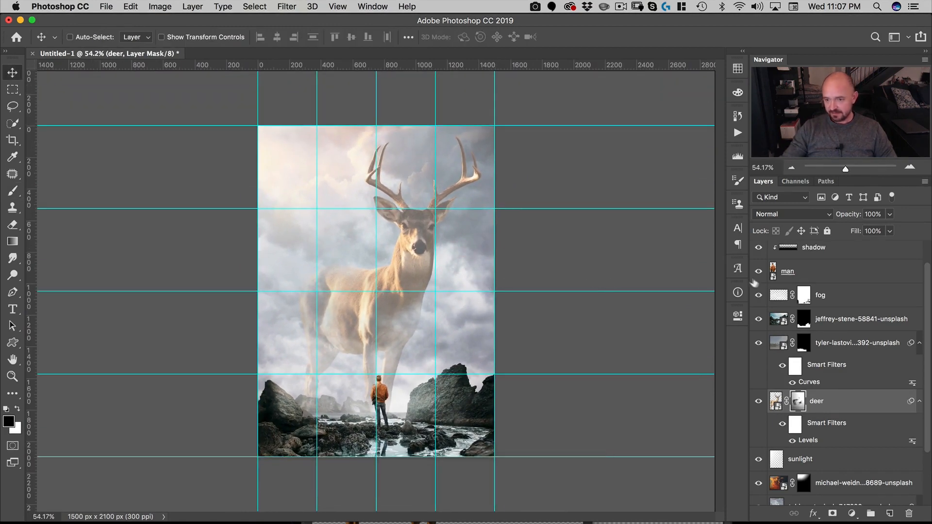
{"action": "scroll", "coordinate": [793, 295], "scroll_direction": "up", "scroll_amount": 2}
{"action": "left_click", "coordinate": [838, 252]}
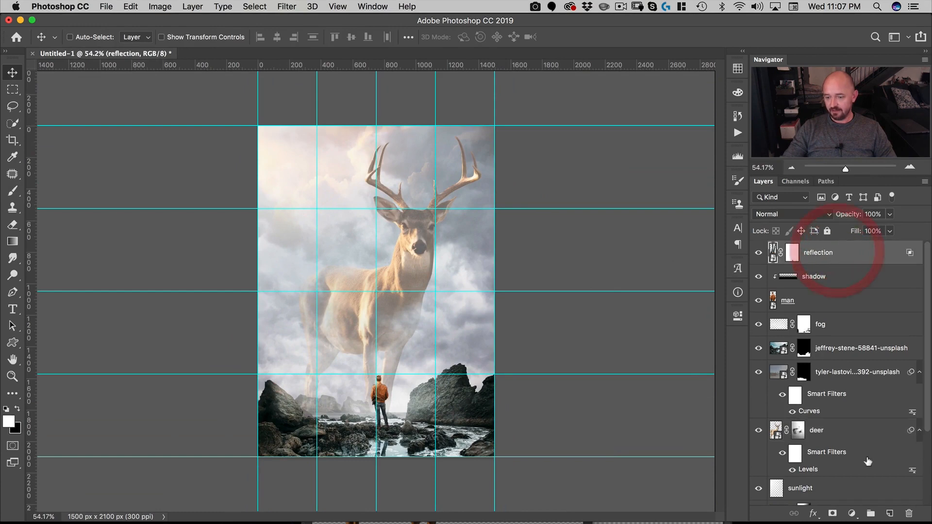
{"action": "left_click", "coordinate": [851, 516]}
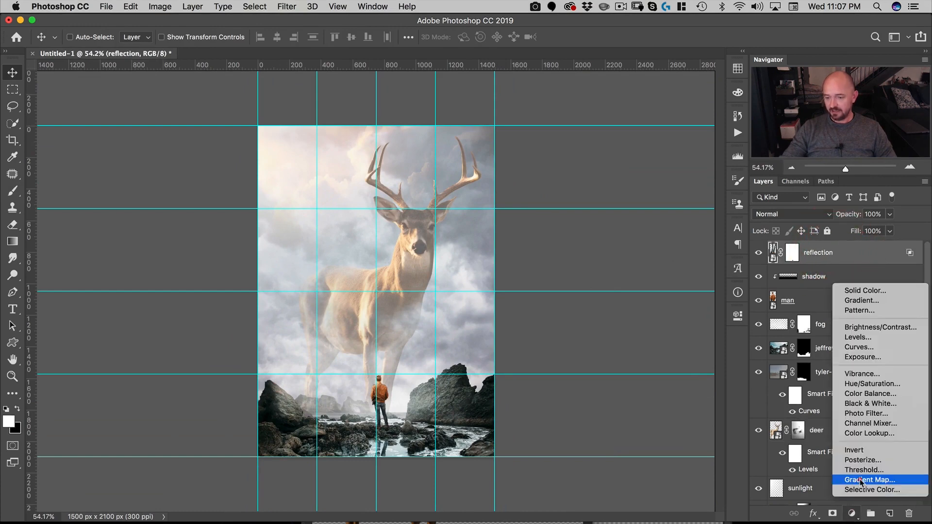
{"action": "left_click", "coordinate": [851, 480]}
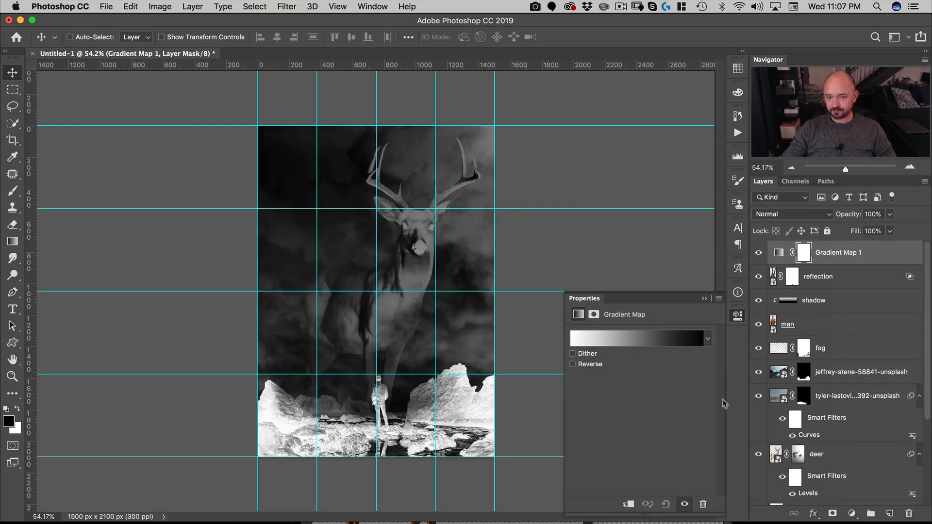
{"action": "left_click", "coordinate": [707, 339]}
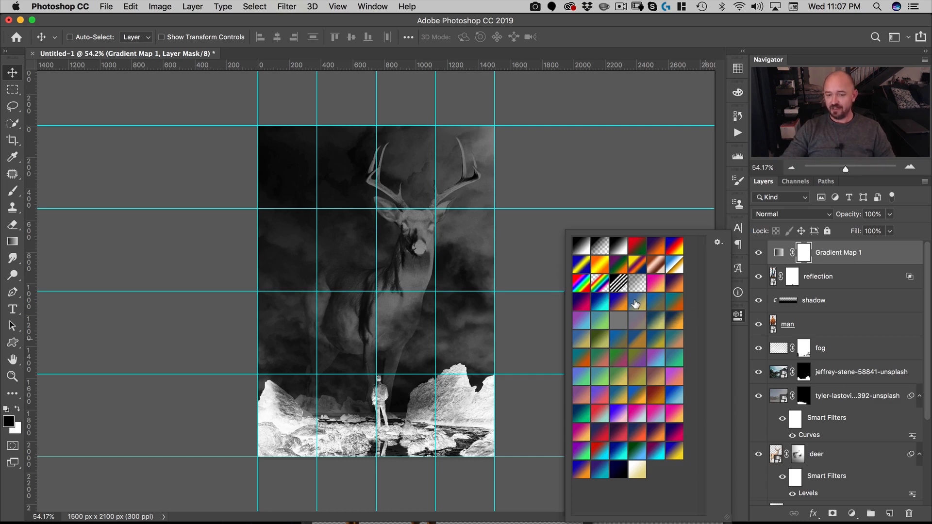
{"action": "left_click", "coordinate": [636, 304]}
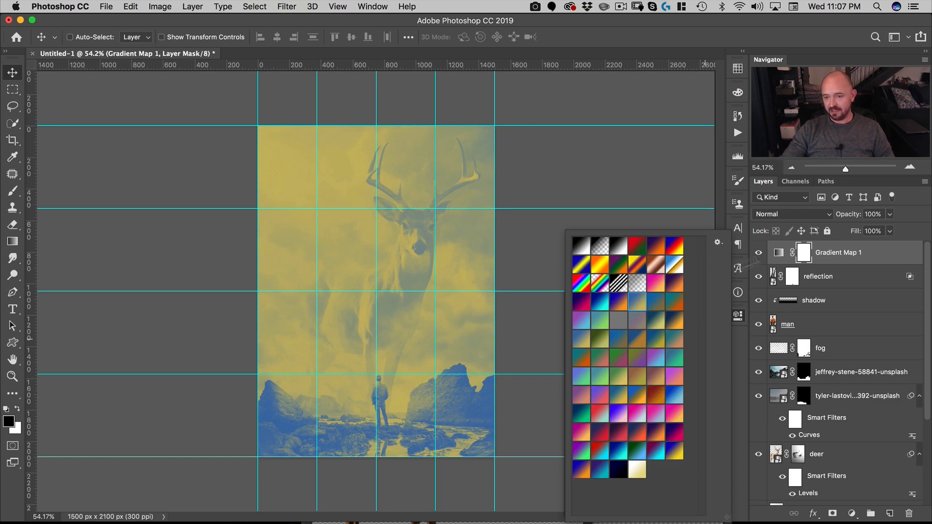
Set the gradient map layer's blend mode to Soft Light.
{"action": "left_click", "coordinate": [793, 215]}
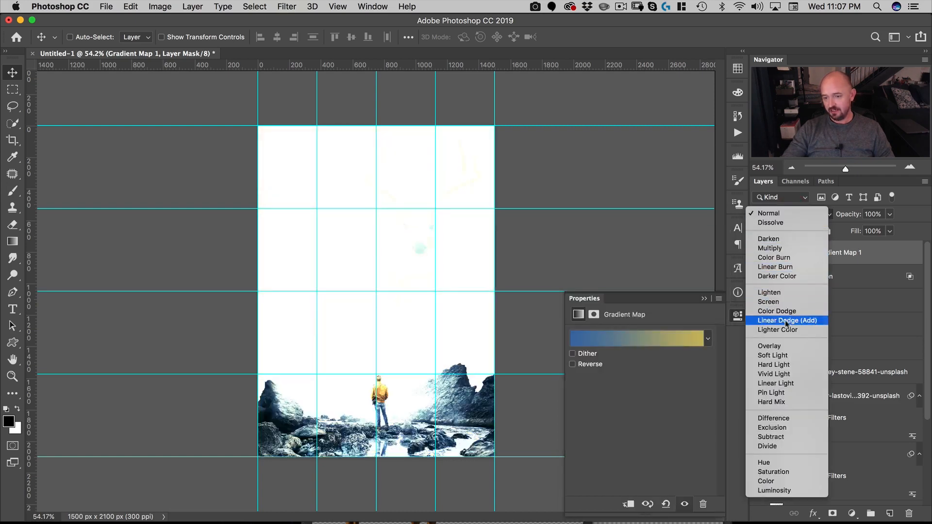
{"action": "left_click", "coordinate": [782, 355]}
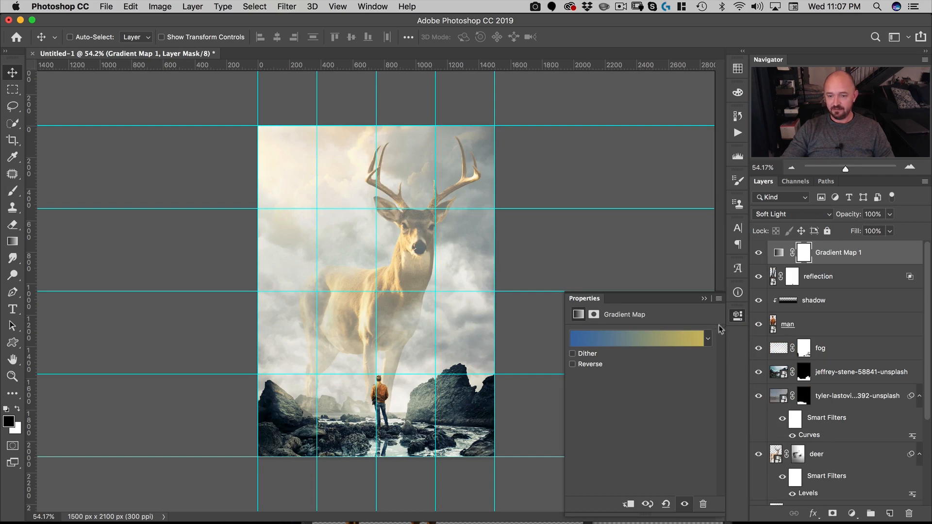
{"action": "left_click", "coordinate": [738, 317]}
Compare the composite with and without the gradient map, leaving the adjustment visible.
{"action": "left_click", "coordinate": [760, 253]}
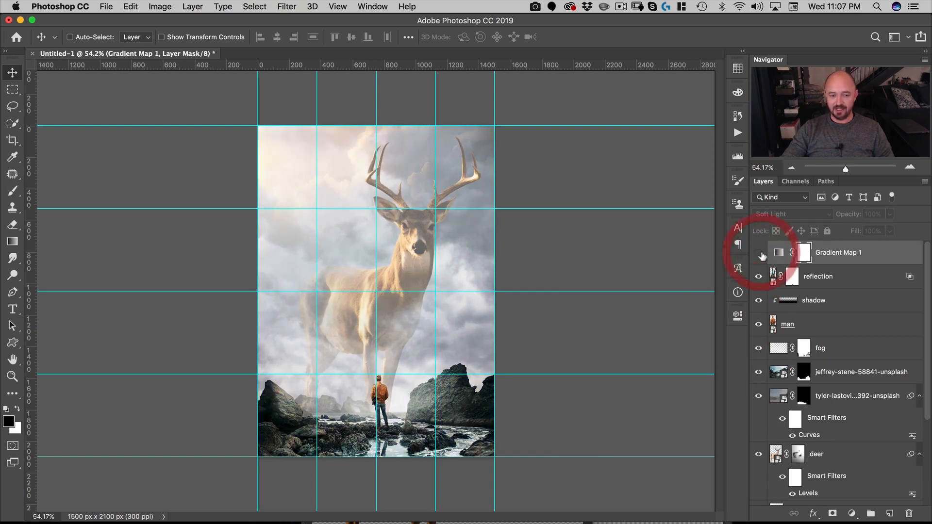
{"action": "left_click", "coordinate": [761, 254]}
{"action": "left_click", "coordinate": [760, 254]}
{"action": "left_click", "coordinate": [761, 254]}
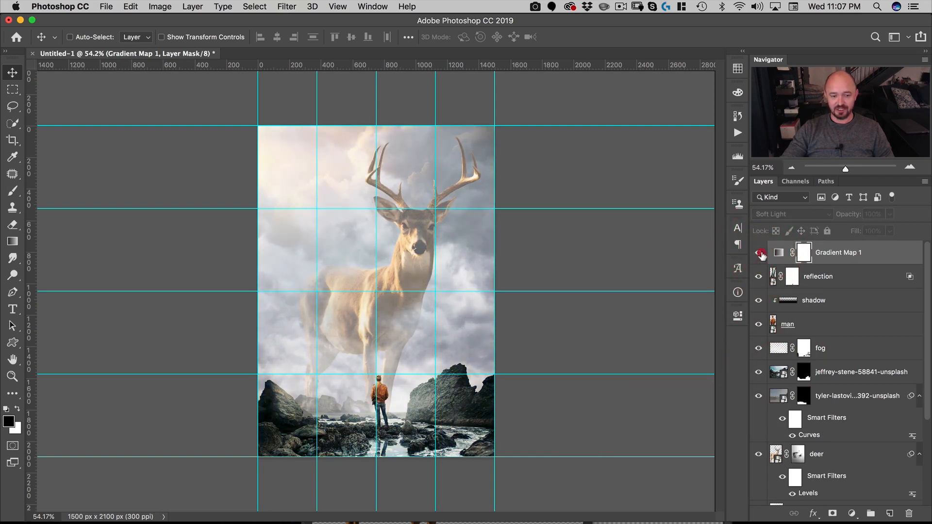
{"action": "left_click", "coordinate": [760, 254]}
{"action": "left_click", "coordinate": [761, 254]}
{"action": "left_click", "coordinate": [760, 255]}
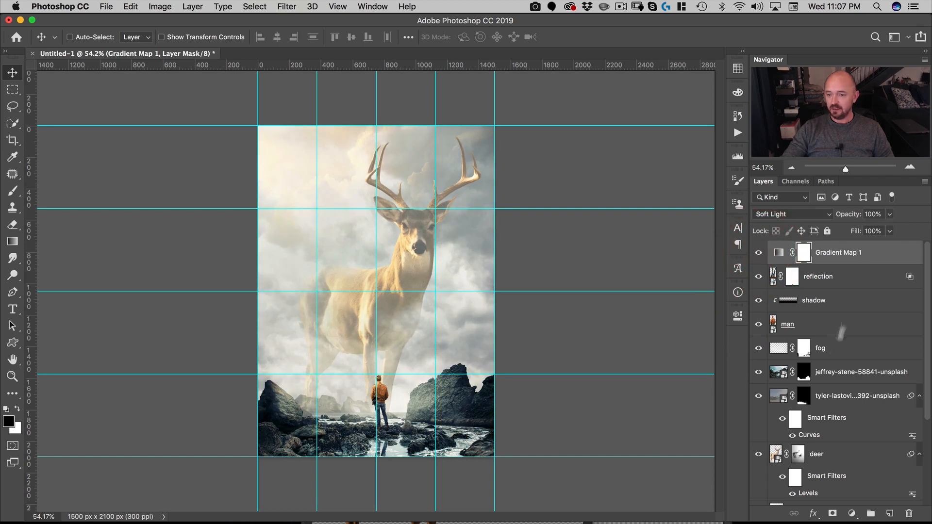
Add a Curves adjustment above the gradient map and darken the midtones with a point at input 108, output 96.
{"action": "left_click", "coordinate": [852, 514]}
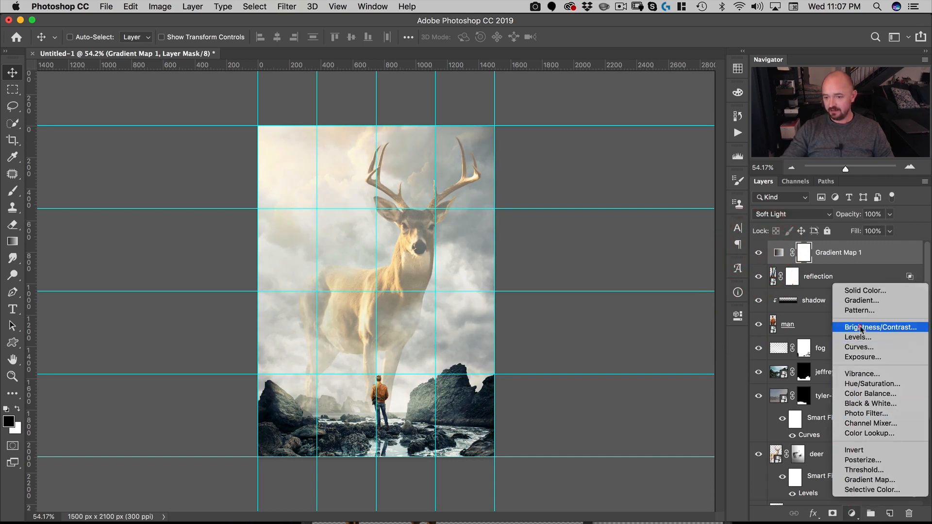
{"action": "left_click", "coordinate": [860, 346]}
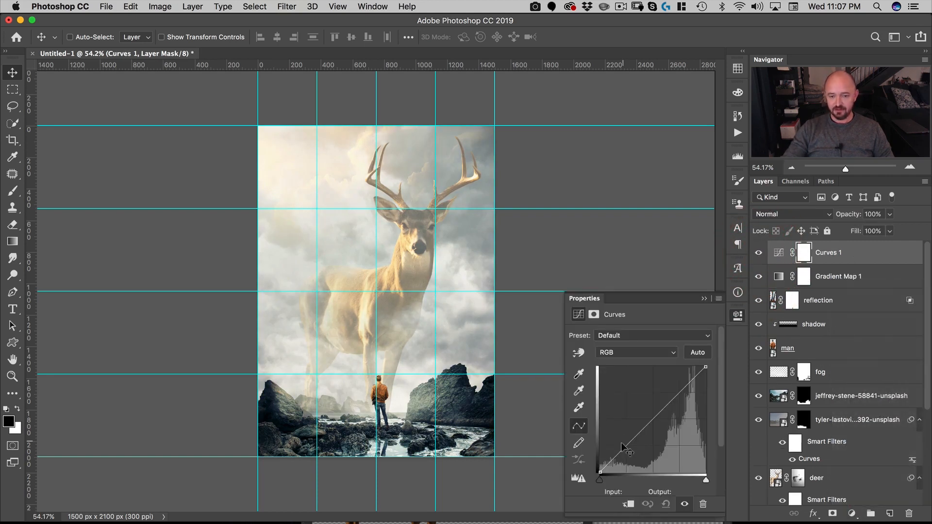
{"action": "left_click_drag", "start_coordinate": [642, 429], "coordinate": [645, 433]}
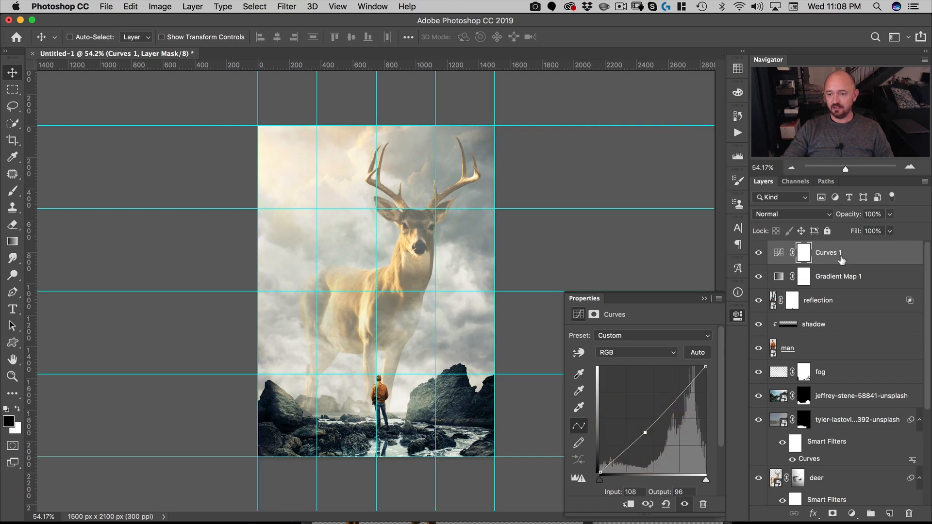
{"action": "left_click", "coordinate": [738, 314]}
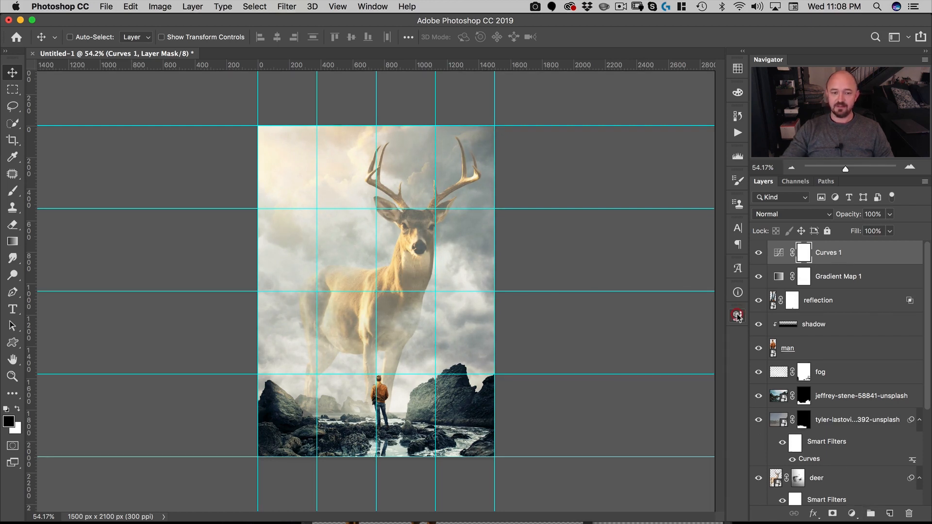
Create a new layer named "film grain" in Overlay mode, filled with the 50% gray neutral color.
{"action": "left_click", "coordinate": [193, 6]}
{"action": "mouse_move", "coordinate": [204, 20]}
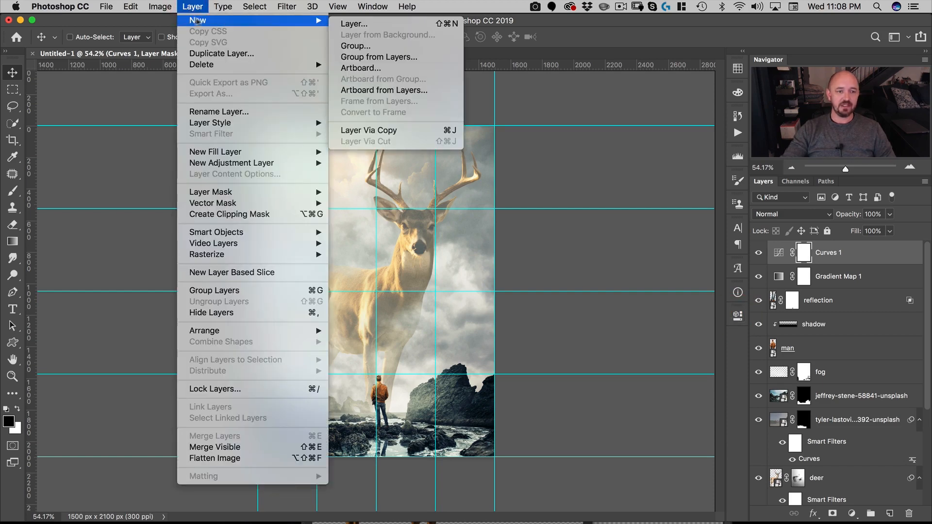
{"action": "left_click", "coordinate": [354, 25]}
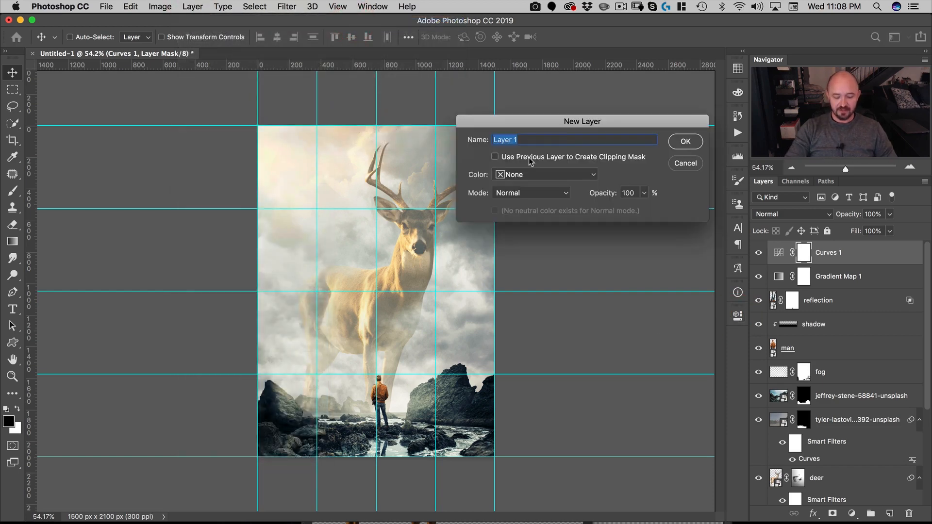
{"action": "type", "text": "n"}
{"action": "key", "text": "BackSpace"}
{"action": "type", "text": "film grain"}
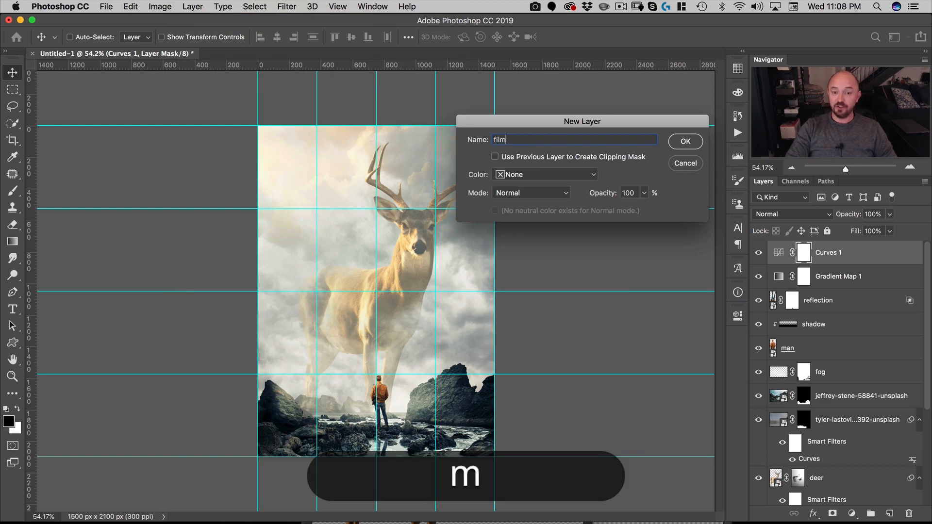
{"action": "left_click", "coordinate": [522, 193]}
{"action": "left_click", "coordinate": [518, 332]}
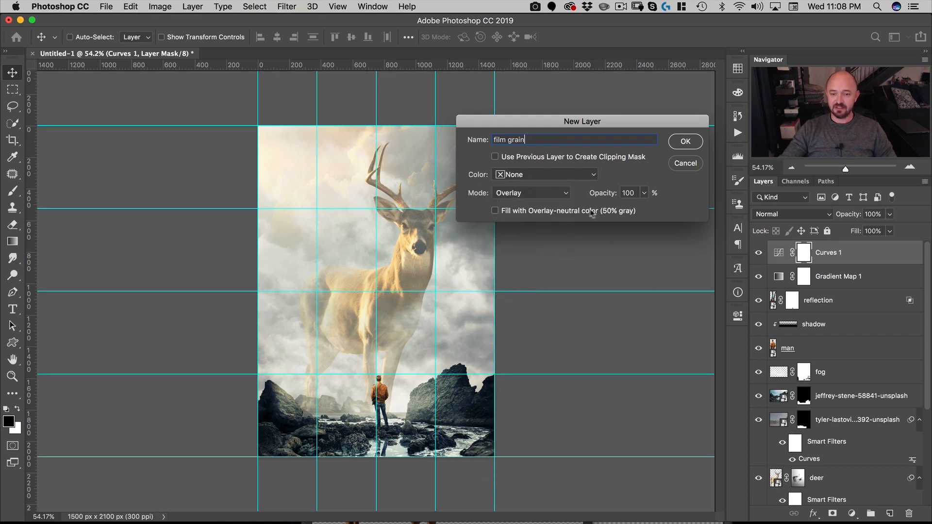
{"action": "left_click", "coordinate": [495, 211]}
{"action": "left_click", "coordinate": [684, 142]}
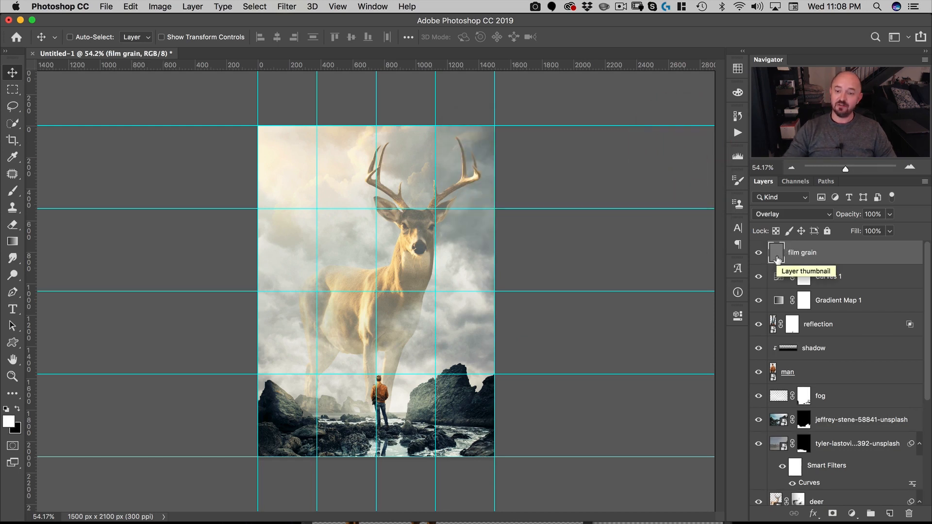
Apply 10% monochromatic Gaussian noise to the film grain layer with the Add Noise filter.
{"action": "left_click", "coordinate": [289, 7]}
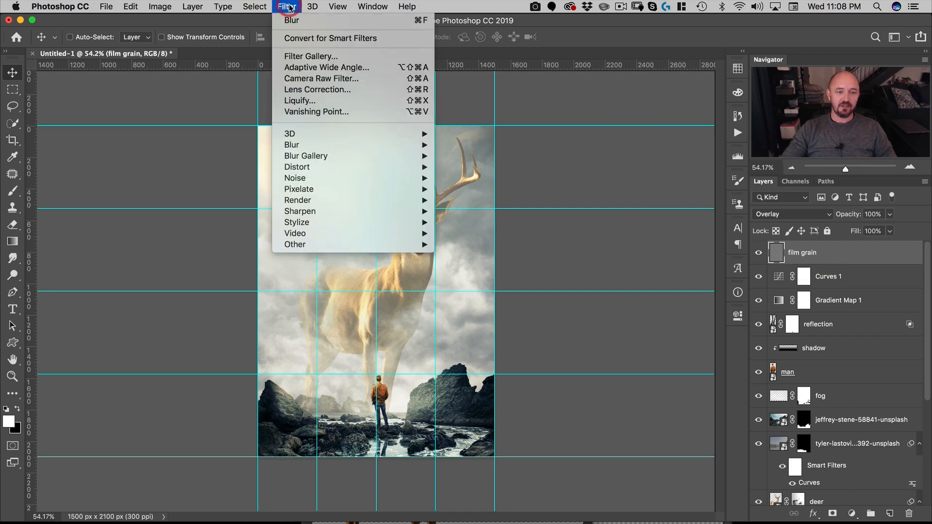
{"action": "mouse_move", "coordinate": [328, 181]}
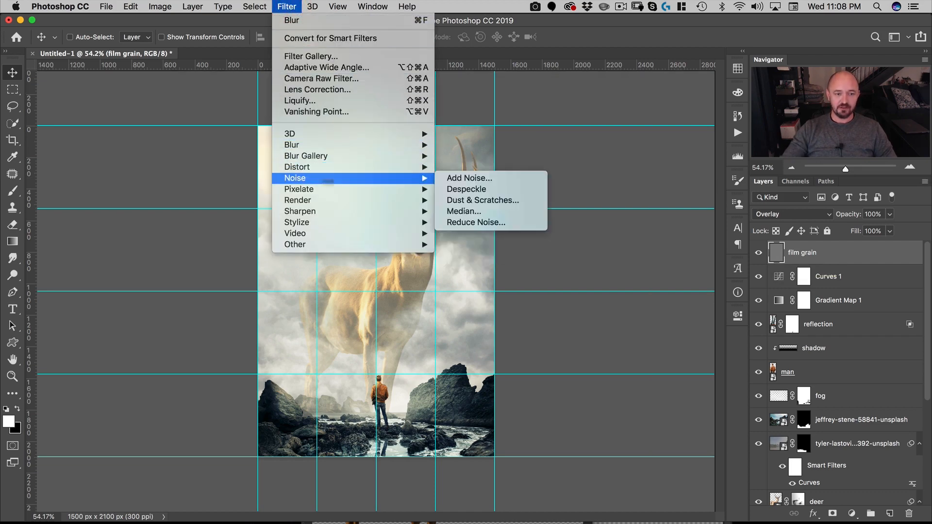
{"action": "left_click", "coordinate": [468, 178]}
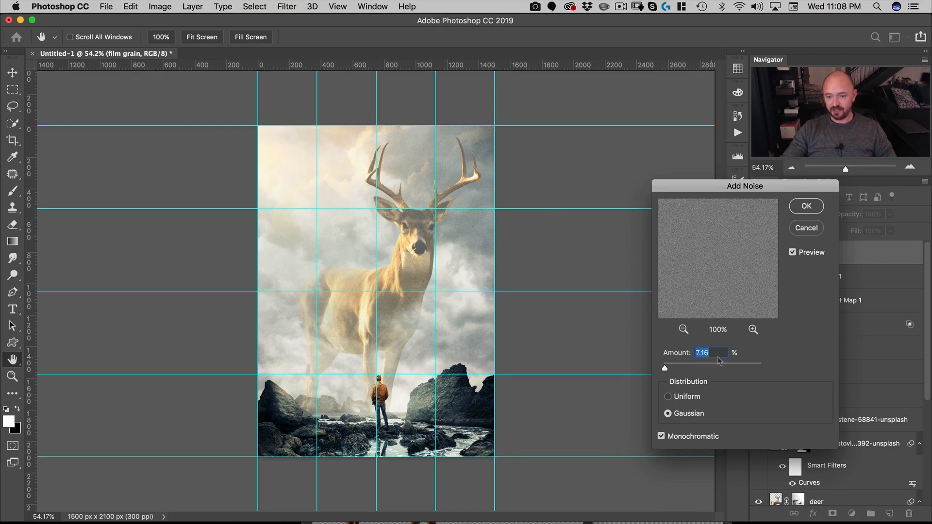
{"action": "left_click", "coordinate": [682, 353]}
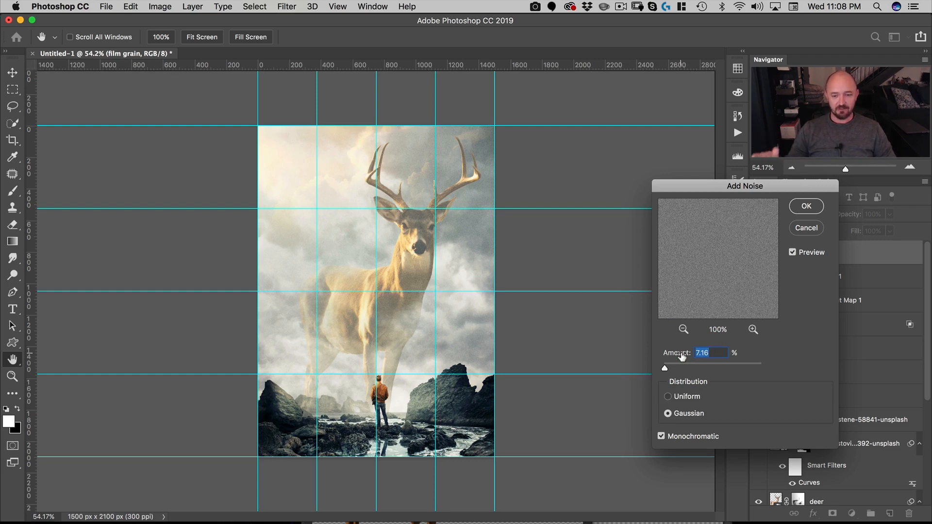
{"action": "type", "text": "10"}
{"action": "key", "text": "Return"}
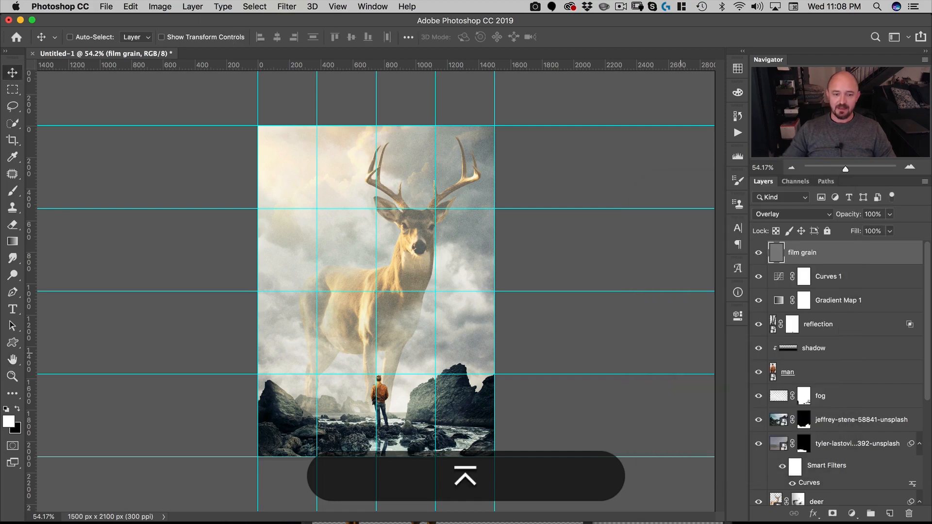
Soften the noise on the film grain layer with the basic Blur filter.
{"action": "left_click_drag", "start_coordinate": [395, 246], "coordinate": [477, 207]}
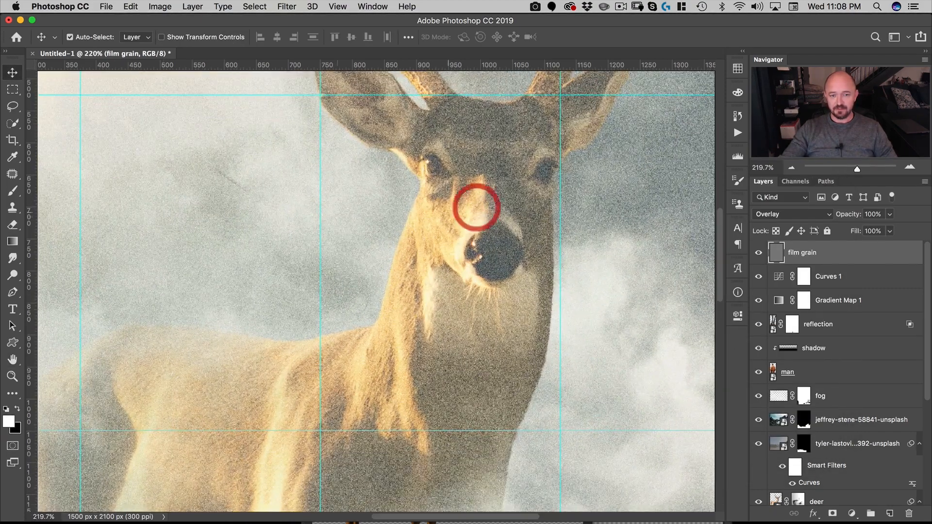
{"action": "left_click", "coordinate": [285, 6]}
{"action": "mouse_move", "coordinate": [350, 144]}
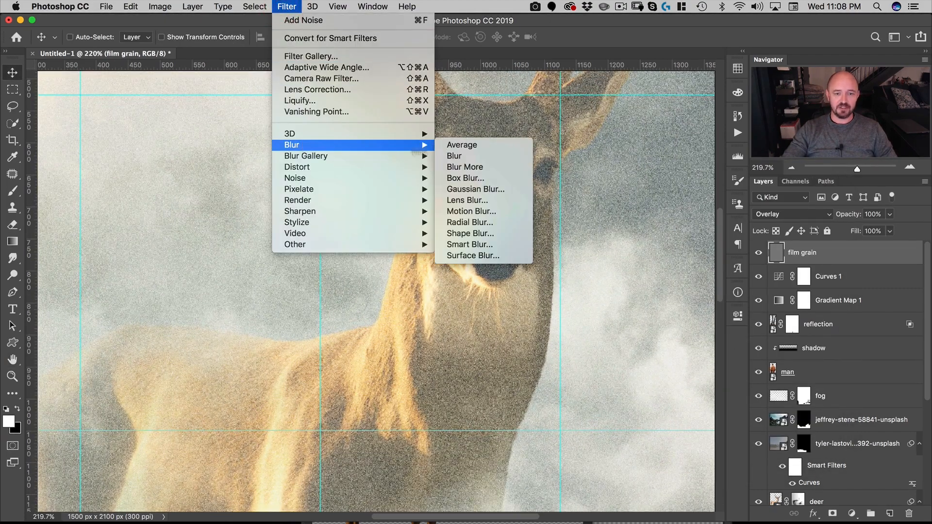
{"action": "left_click", "coordinate": [473, 158]}
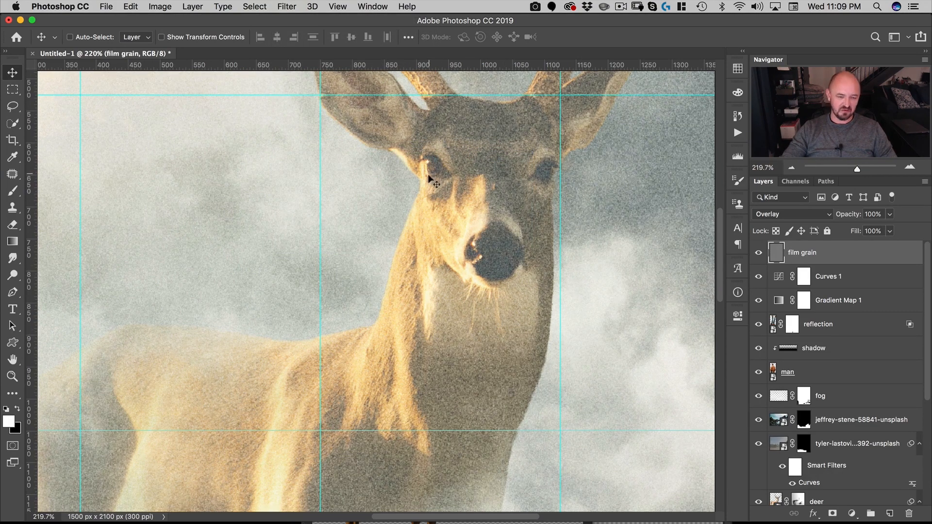
Repeat the Blur filter on the film grain layer and lower the layer's opacity to 28%.
{"action": "key", "text": "super+f"}
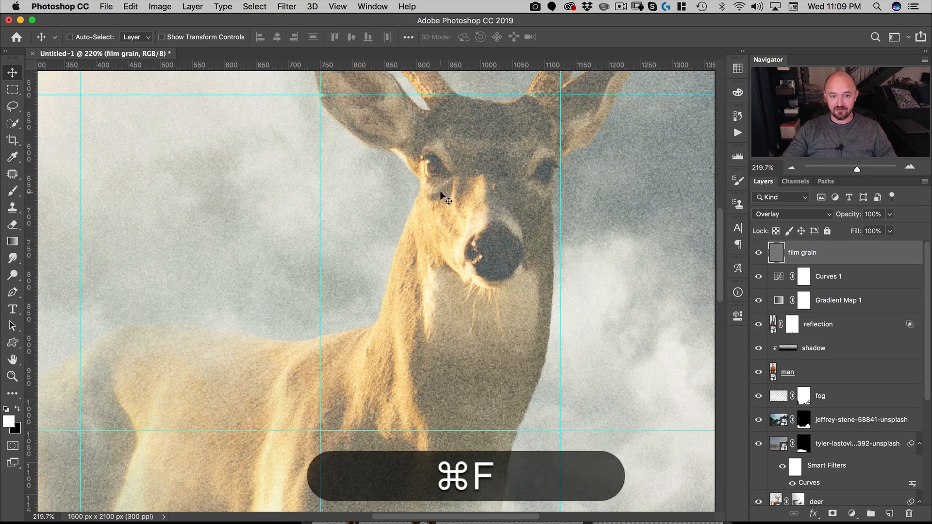
{"action": "left_click_drag", "start_coordinate": [854, 216], "coordinate": [814, 218]}
{"action": "left_click_drag", "start_coordinate": [482, 258], "coordinate": [421, 299]}
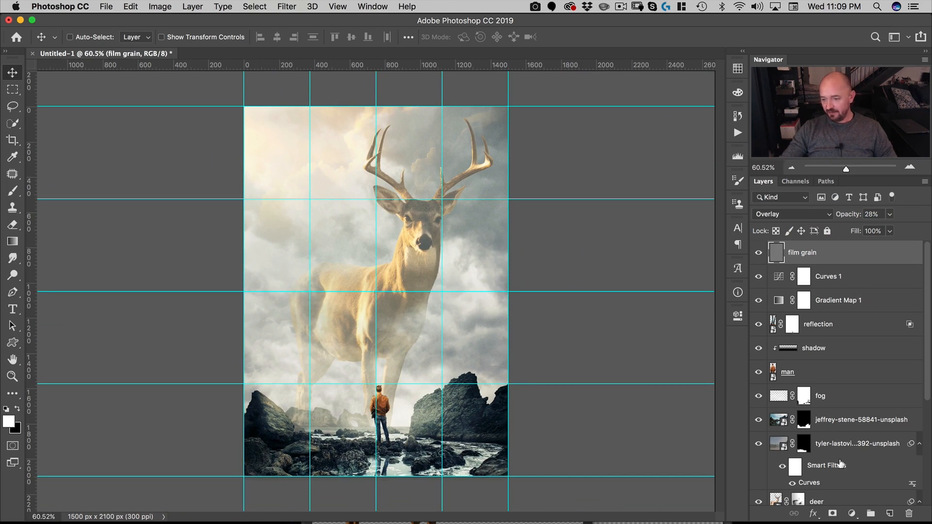
Add a Curves adjustment above the film grain layer, raising the Blue channel's black point and lowering its white point.
{"action": "left_click", "coordinate": [851, 513]}
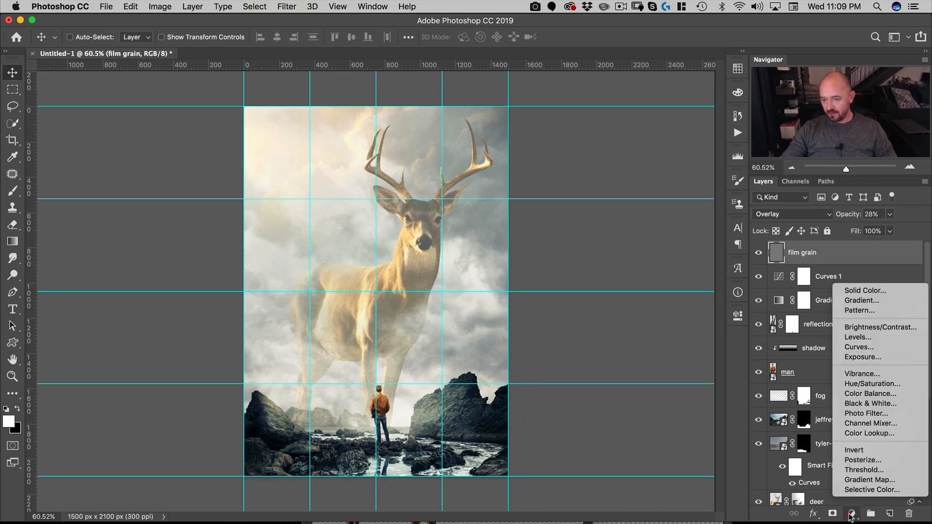
{"action": "left_click", "coordinate": [864, 348]}
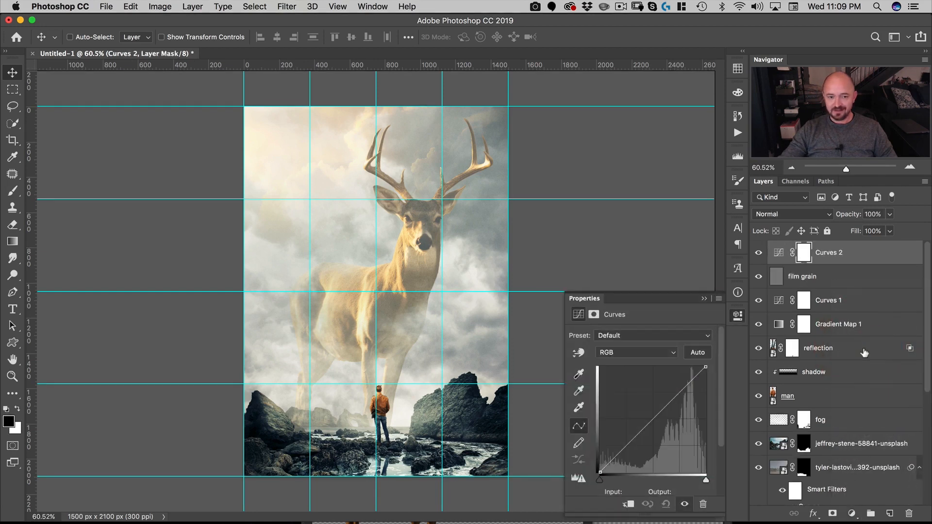
{"action": "left_click_drag", "start_coordinate": [583, 297], "coordinate": [543, 107]}
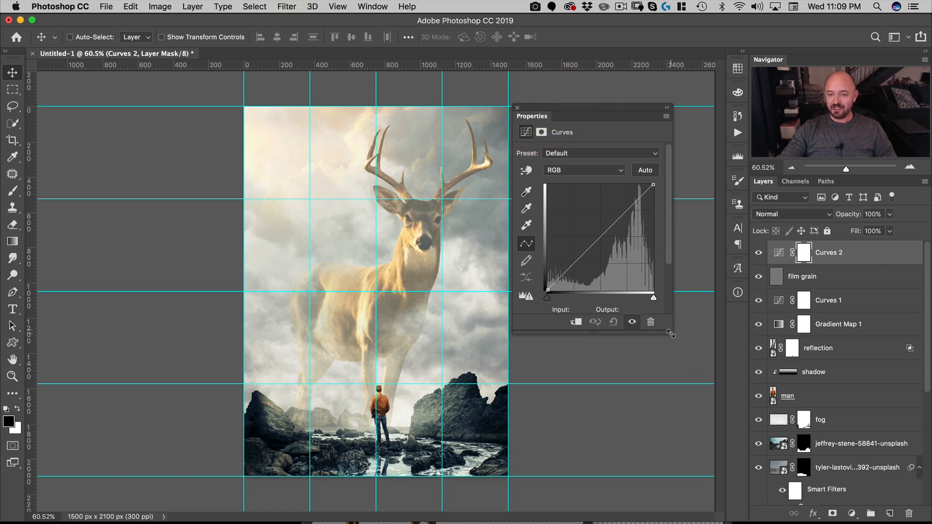
{"action": "left_click", "coordinate": [582, 171]}
{"action": "left_click", "coordinate": [573, 202]}
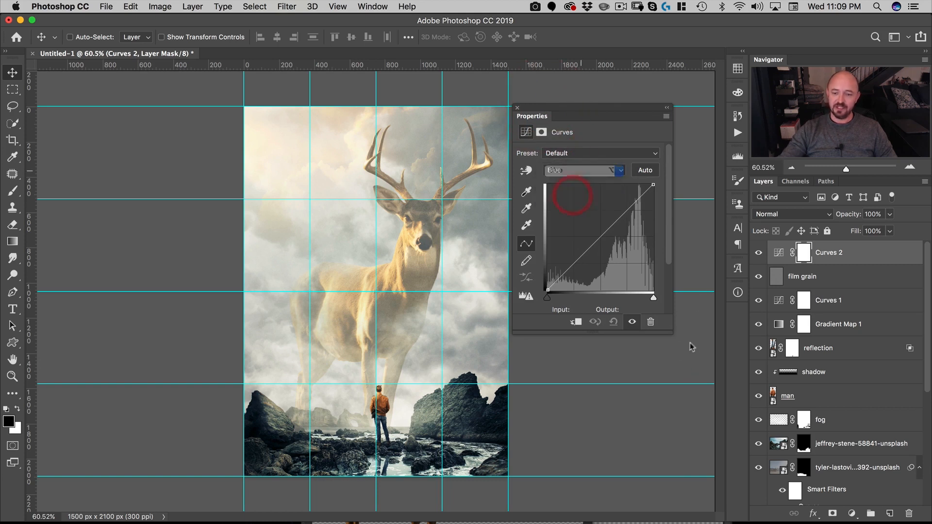
{"action": "left_click_drag", "start_coordinate": [672, 332], "coordinate": [702, 349]}
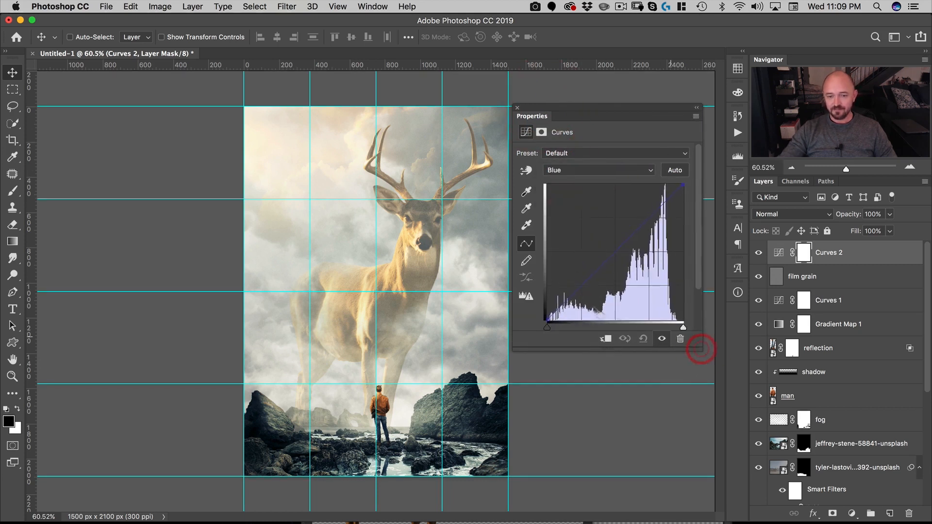
{"action": "left_click_drag", "start_coordinate": [549, 321], "coordinate": [547, 305]}
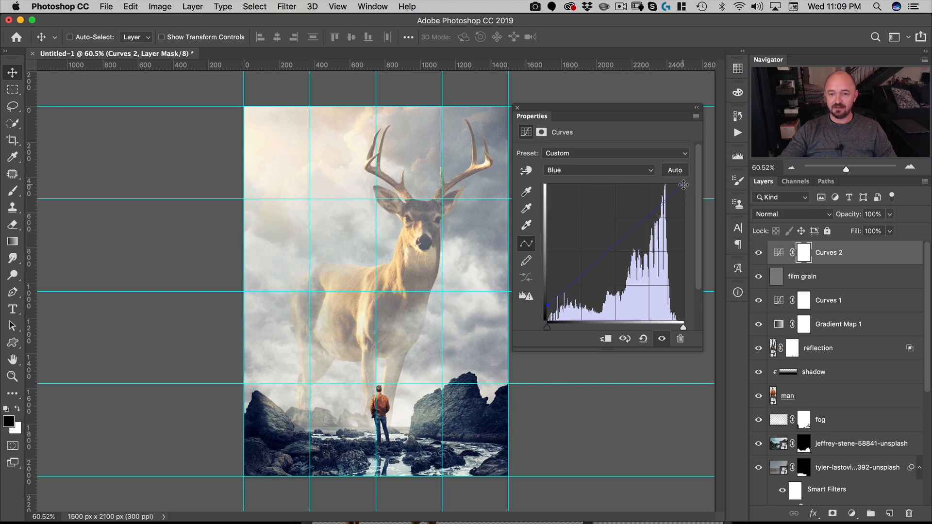
{"action": "left_click_drag", "start_coordinate": [683, 185], "coordinate": [693, 203]}
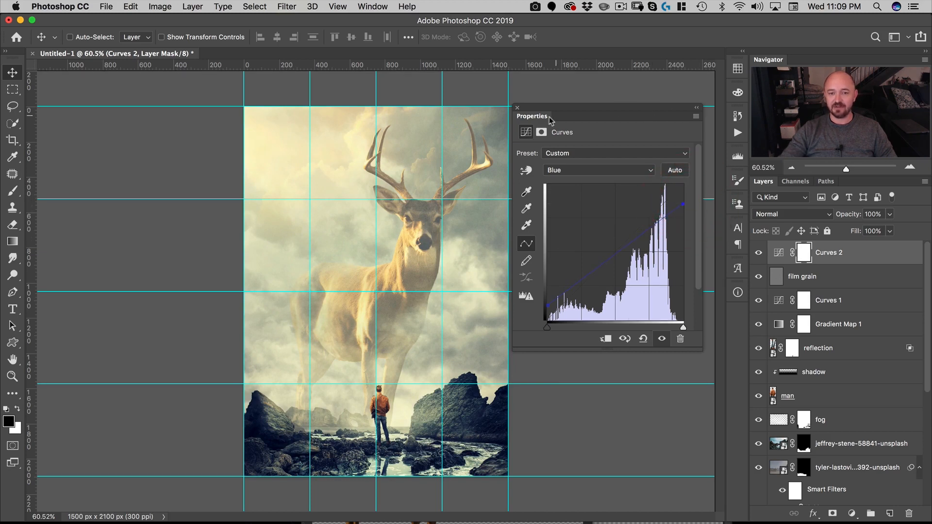
{"action": "left_click_drag", "start_coordinate": [539, 119], "coordinate": [738, 315]}
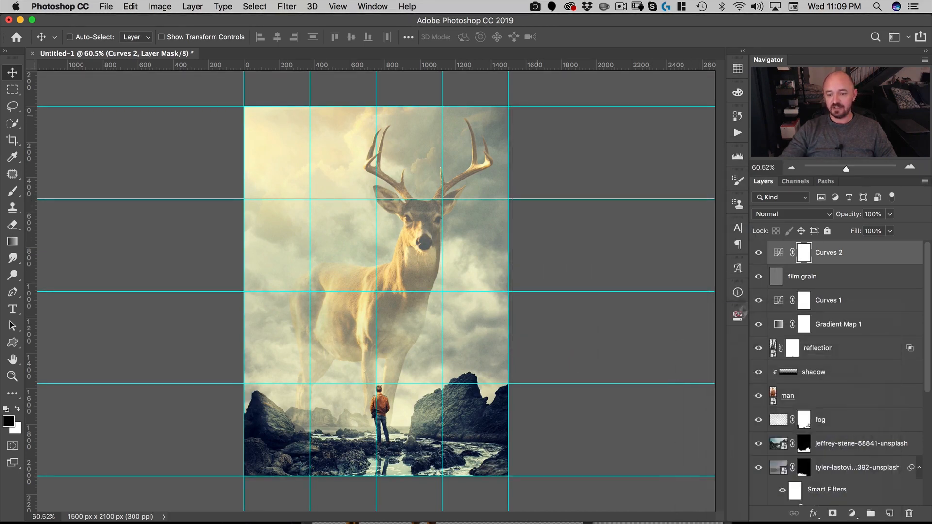
Compare the image with and without the Curves 2 adjustment, leaving it visible, and hide the guides.
{"action": "left_click", "coordinate": [761, 254]}
{"action": "left_click", "coordinate": [762, 254]}
{"action": "left_click", "coordinate": [761, 254]}
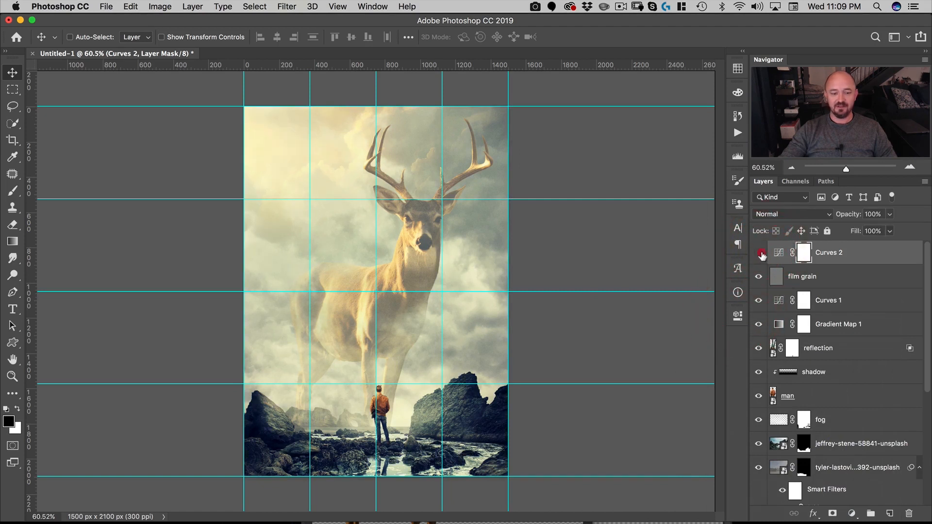
{"action": "left_click", "coordinate": [762, 254]}
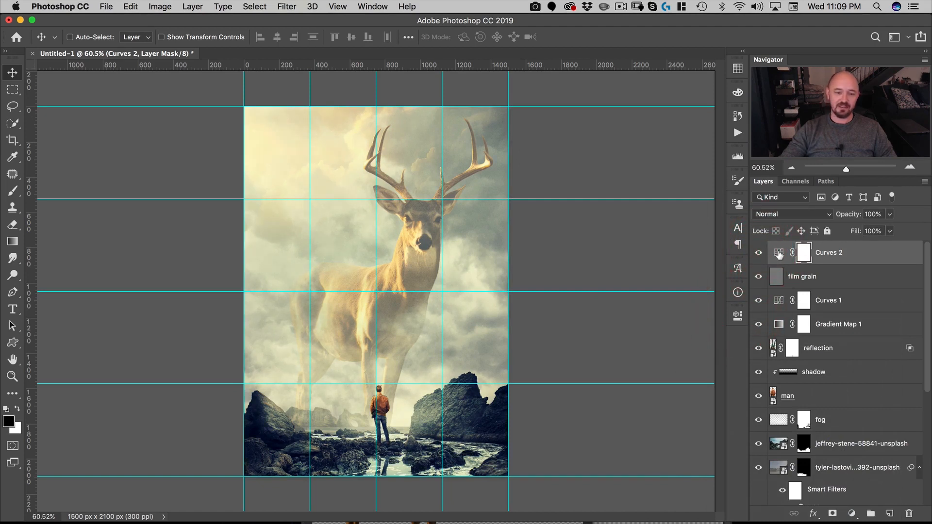
{"action": "key", "text": "super+semicolon"}
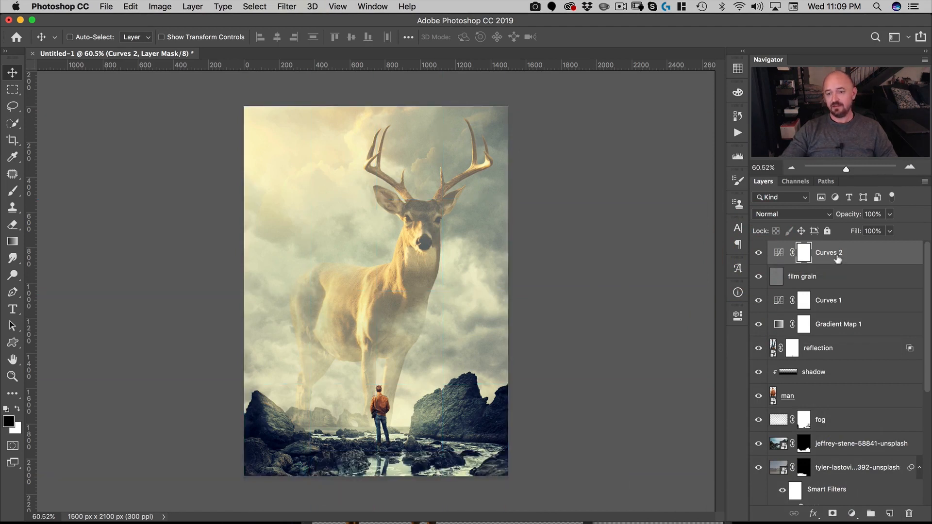
Stamp all visible layers onto a new top layer named "final touches".
{"action": "left_click", "coordinate": [889, 513]}
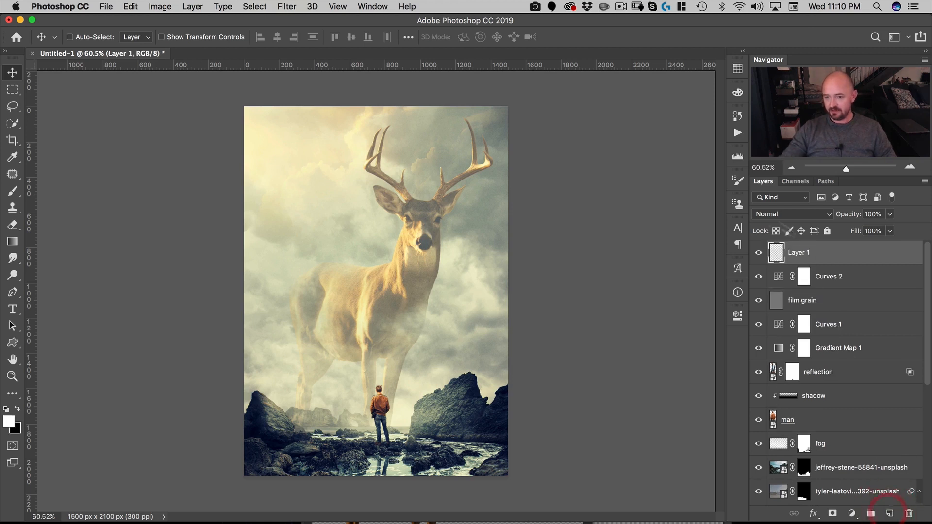
{"action": "key", "text": "x"}
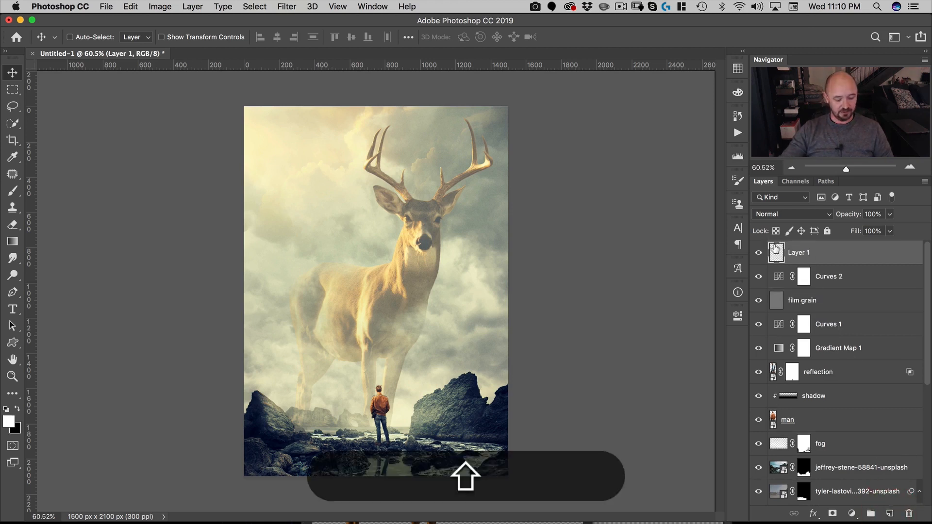
{"action": "key", "text": "alt+shift+super+e"}
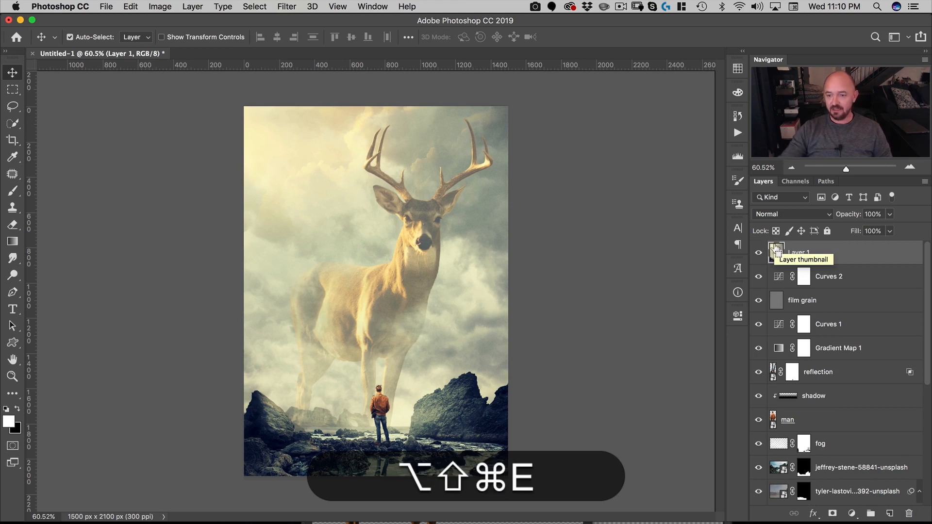
{"action": "double_click", "coordinate": [800, 253]}
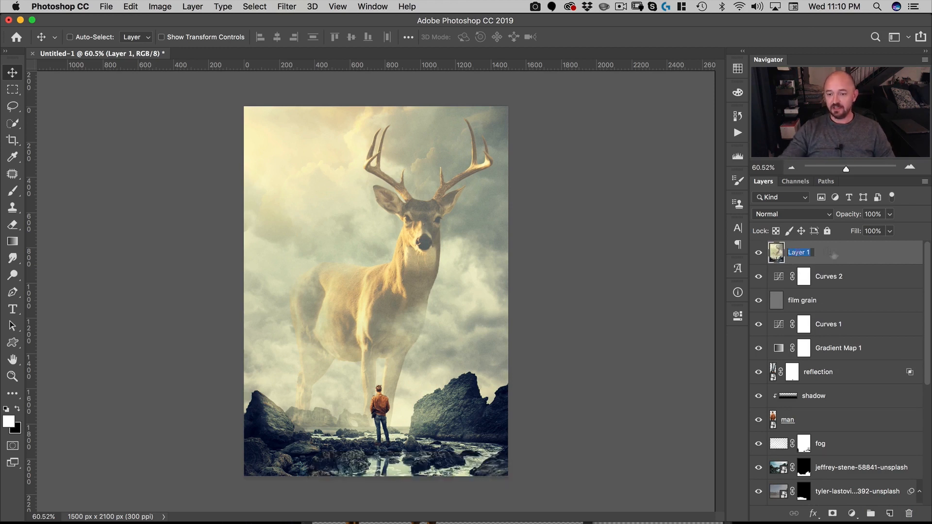
{"action": "type", "text": "final touches"}
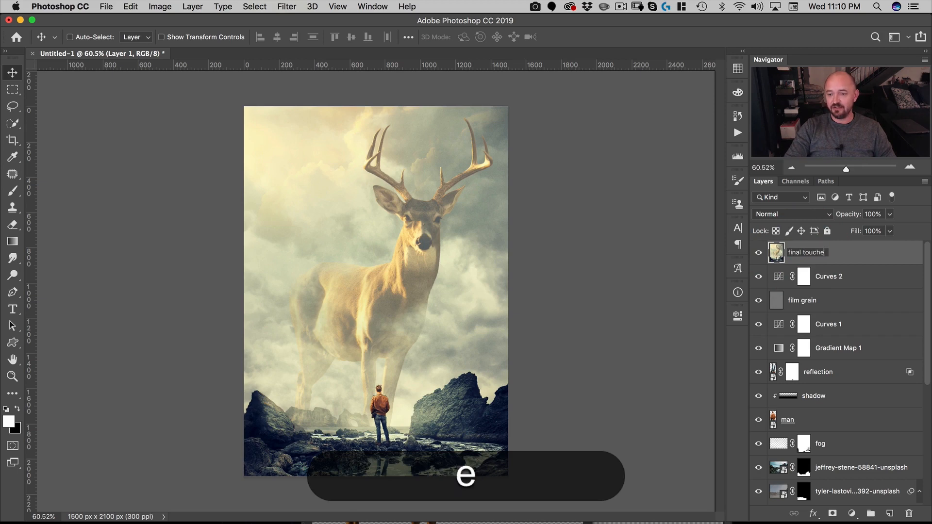
{"action": "key", "text": "Return"}
Open the Camera Raw filter on the final touches layer and set the post-crop vignetting amount to -4.
{"action": "left_click", "coordinate": [287, 6]}
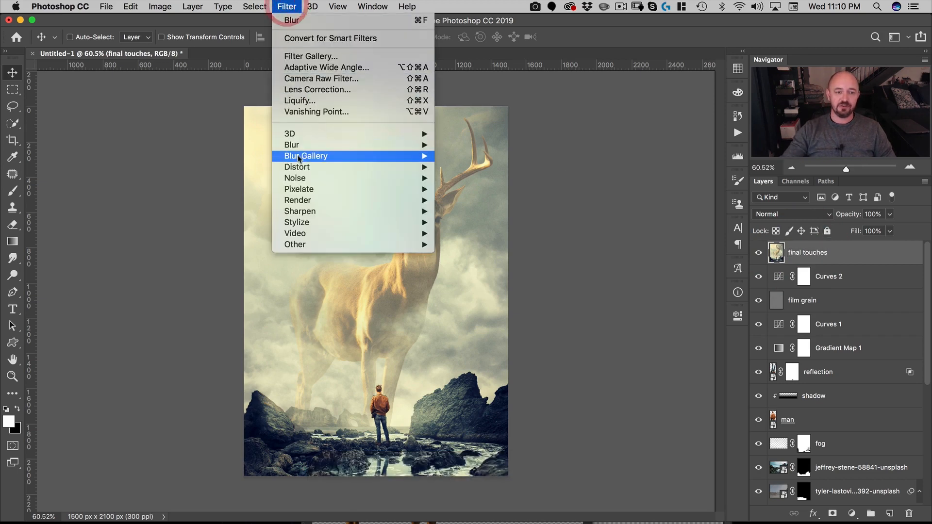
{"action": "left_click", "coordinate": [314, 80]}
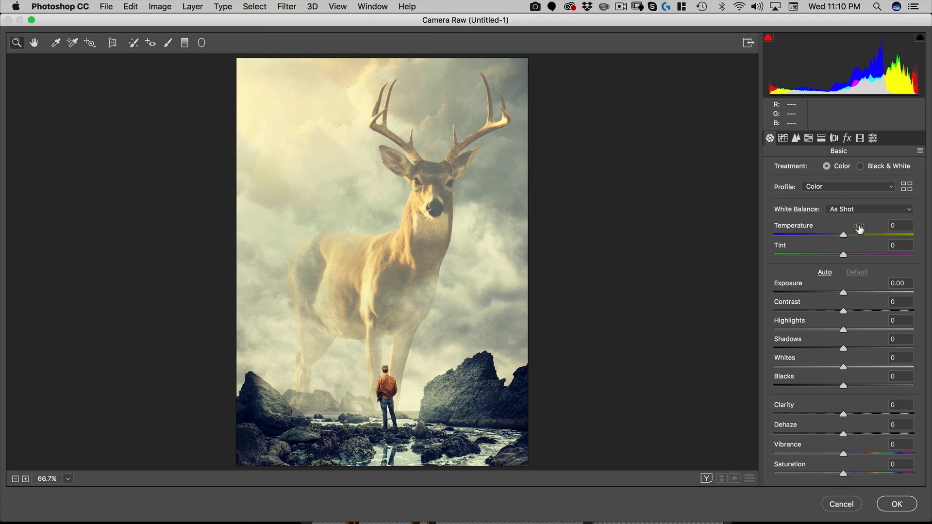
{"action": "left_click", "coordinate": [848, 139]}
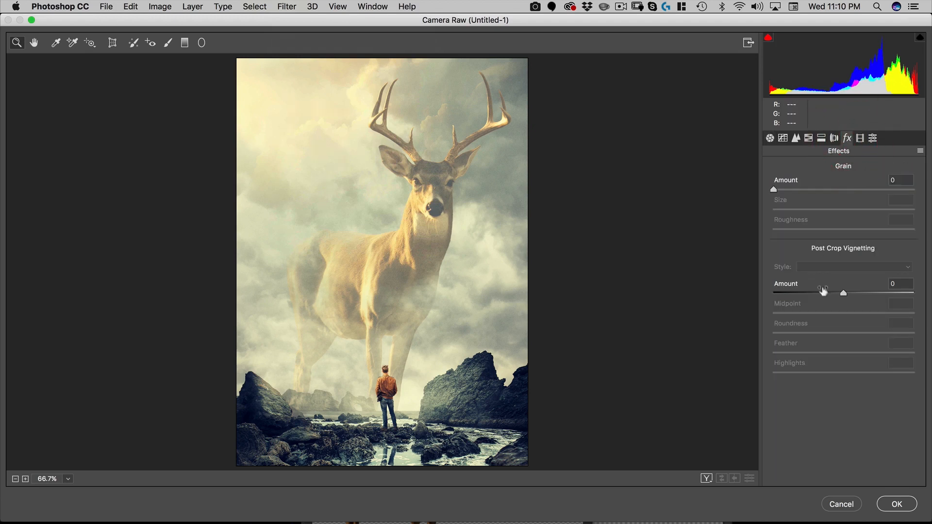
{"action": "left_click_drag", "start_coordinate": [843, 294], "coordinate": [840, 294]}
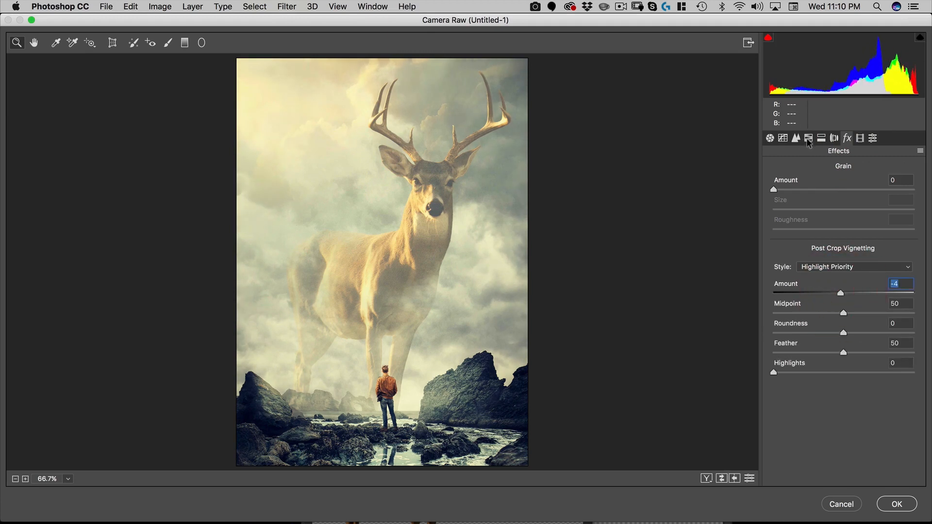
Set the Camera Raw sharpening amount to 27.
{"action": "left_click", "coordinate": [809, 139]}
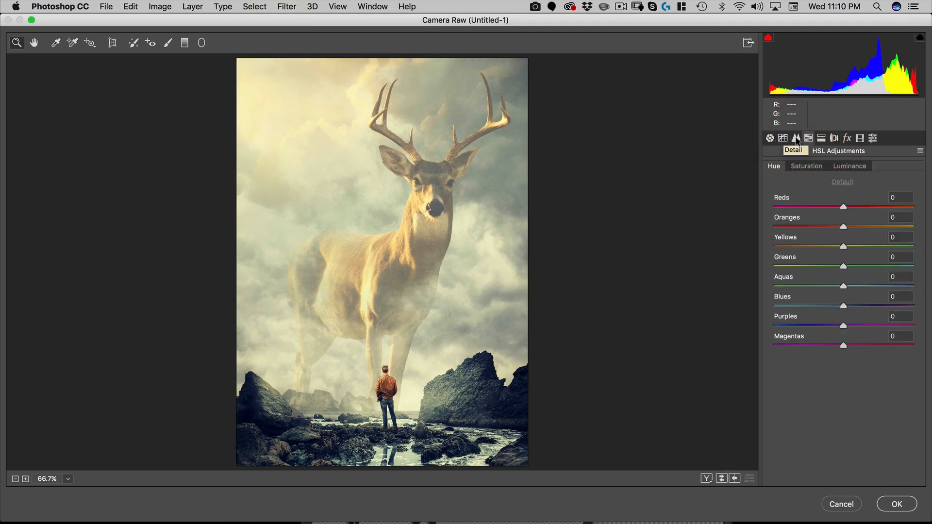
{"action": "left_click", "coordinate": [797, 139]}
{"action": "left_click_drag", "start_coordinate": [774, 188], "coordinate": [800, 187]}
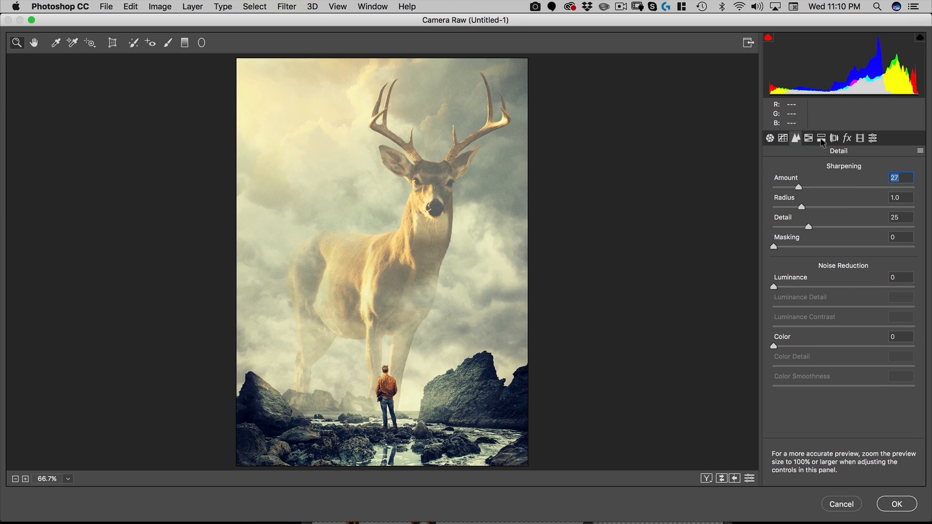
Split-tone the image with highlights at hue 47, saturation 11 and shadows at hue 222, saturation 16.
{"action": "left_click", "coordinate": [822, 139]}
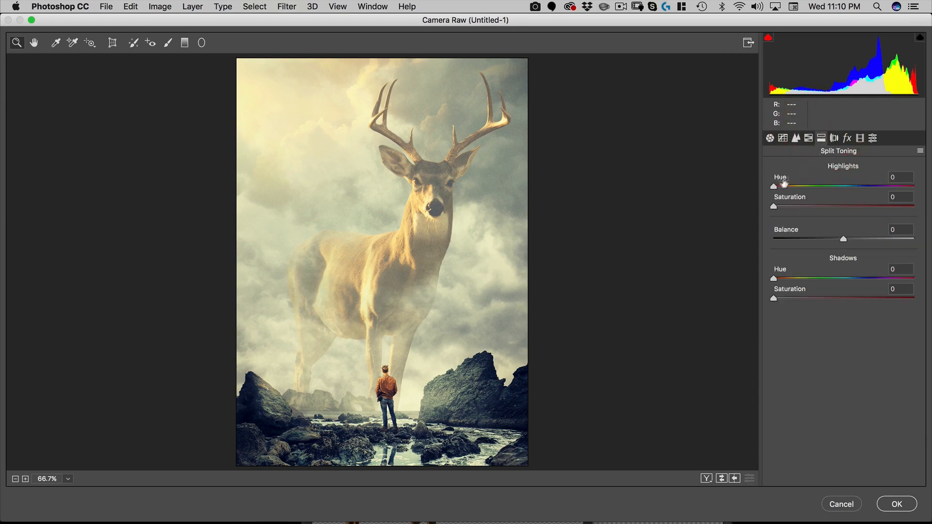
{"action": "left_click_drag", "start_coordinate": [775, 191], "coordinate": [790, 208]}
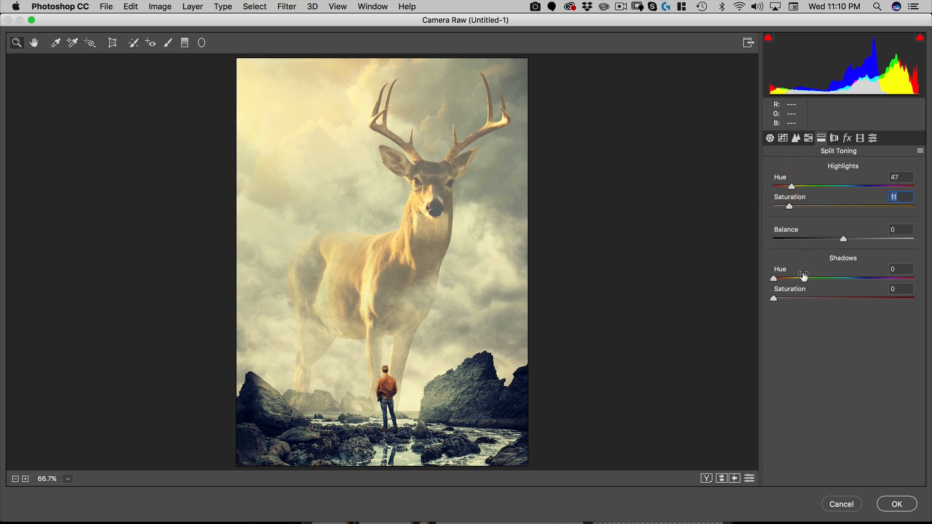
{"action": "left_click_drag", "start_coordinate": [774, 277], "coordinate": [861, 281]}
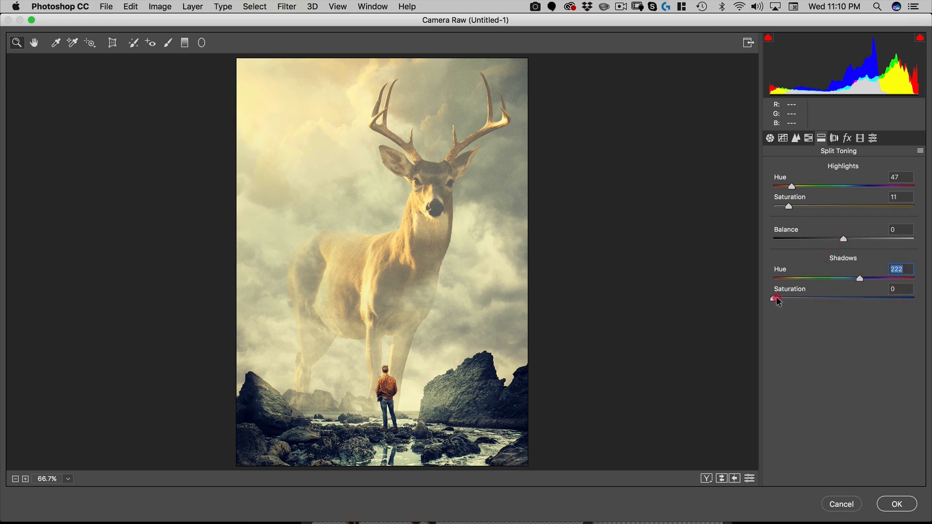
{"action": "left_click_drag", "start_coordinate": [776, 299], "coordinate": [800, 300]}
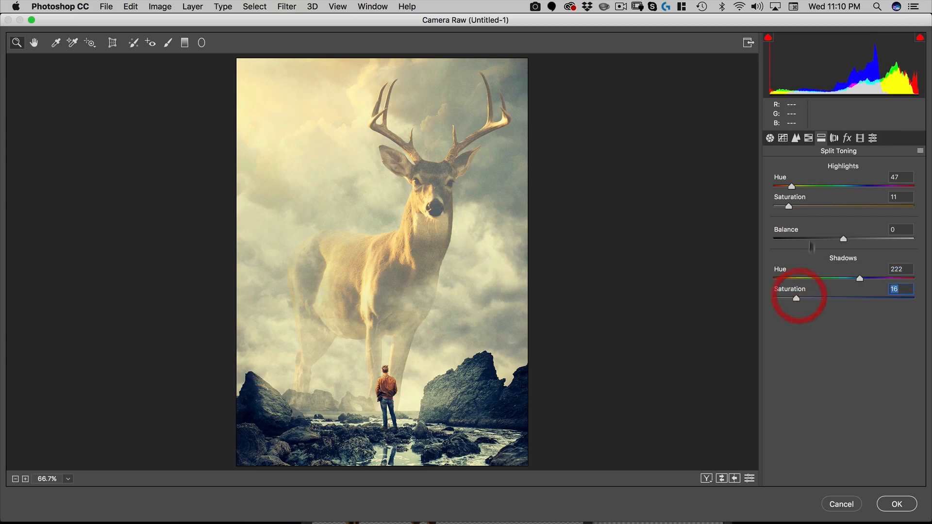
Darken the post-crop vignette slightly more and apply the Camera Raw filter to the final touches layer.
{"action": "left_click", "coordinate": [848, 139]}
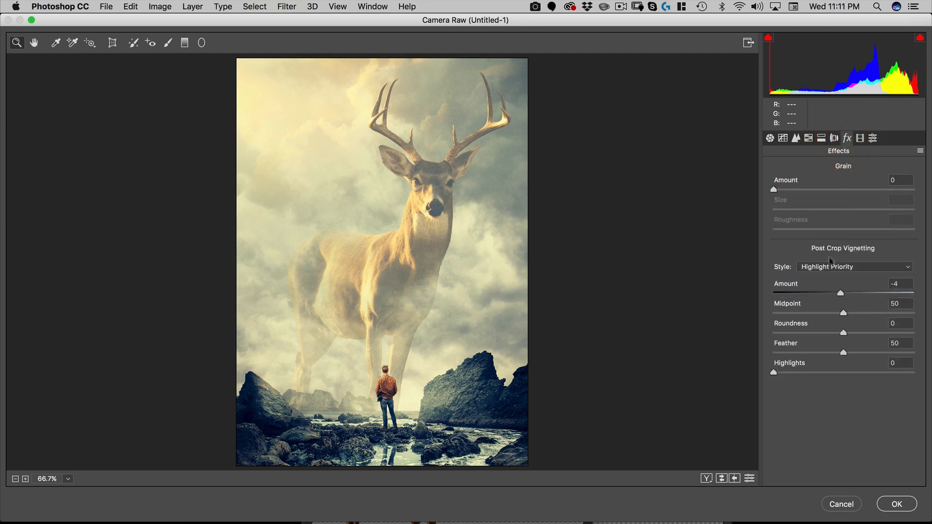
{"action": "mouse_move", "coordinate": [842, 294]}
{"action": "left_mouse_down"}
{"action": "mouse_move", "coordinate": [828, 293]}
{"action": "mouse_move", "coordinate": [837, 294]}
{"action": "left_mouse_up"}
{"action": "left_click", "coordinate": [893, 504]}
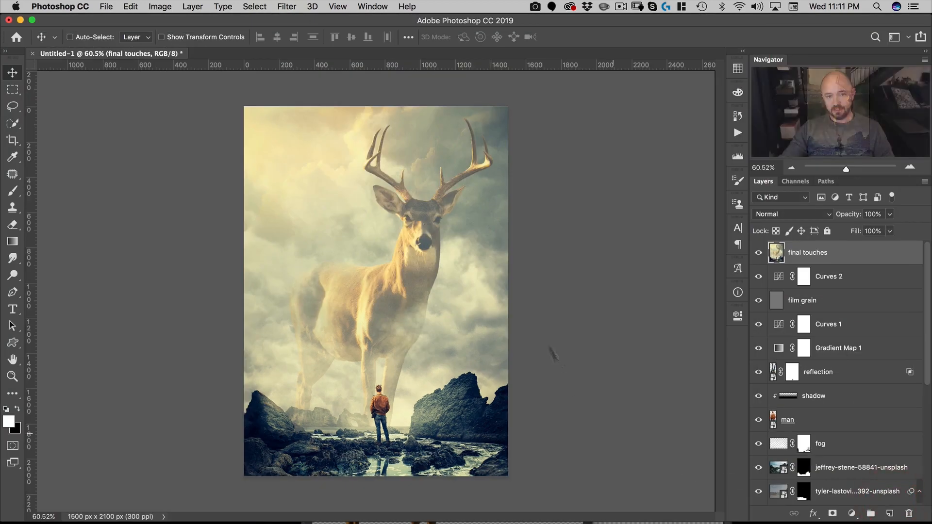